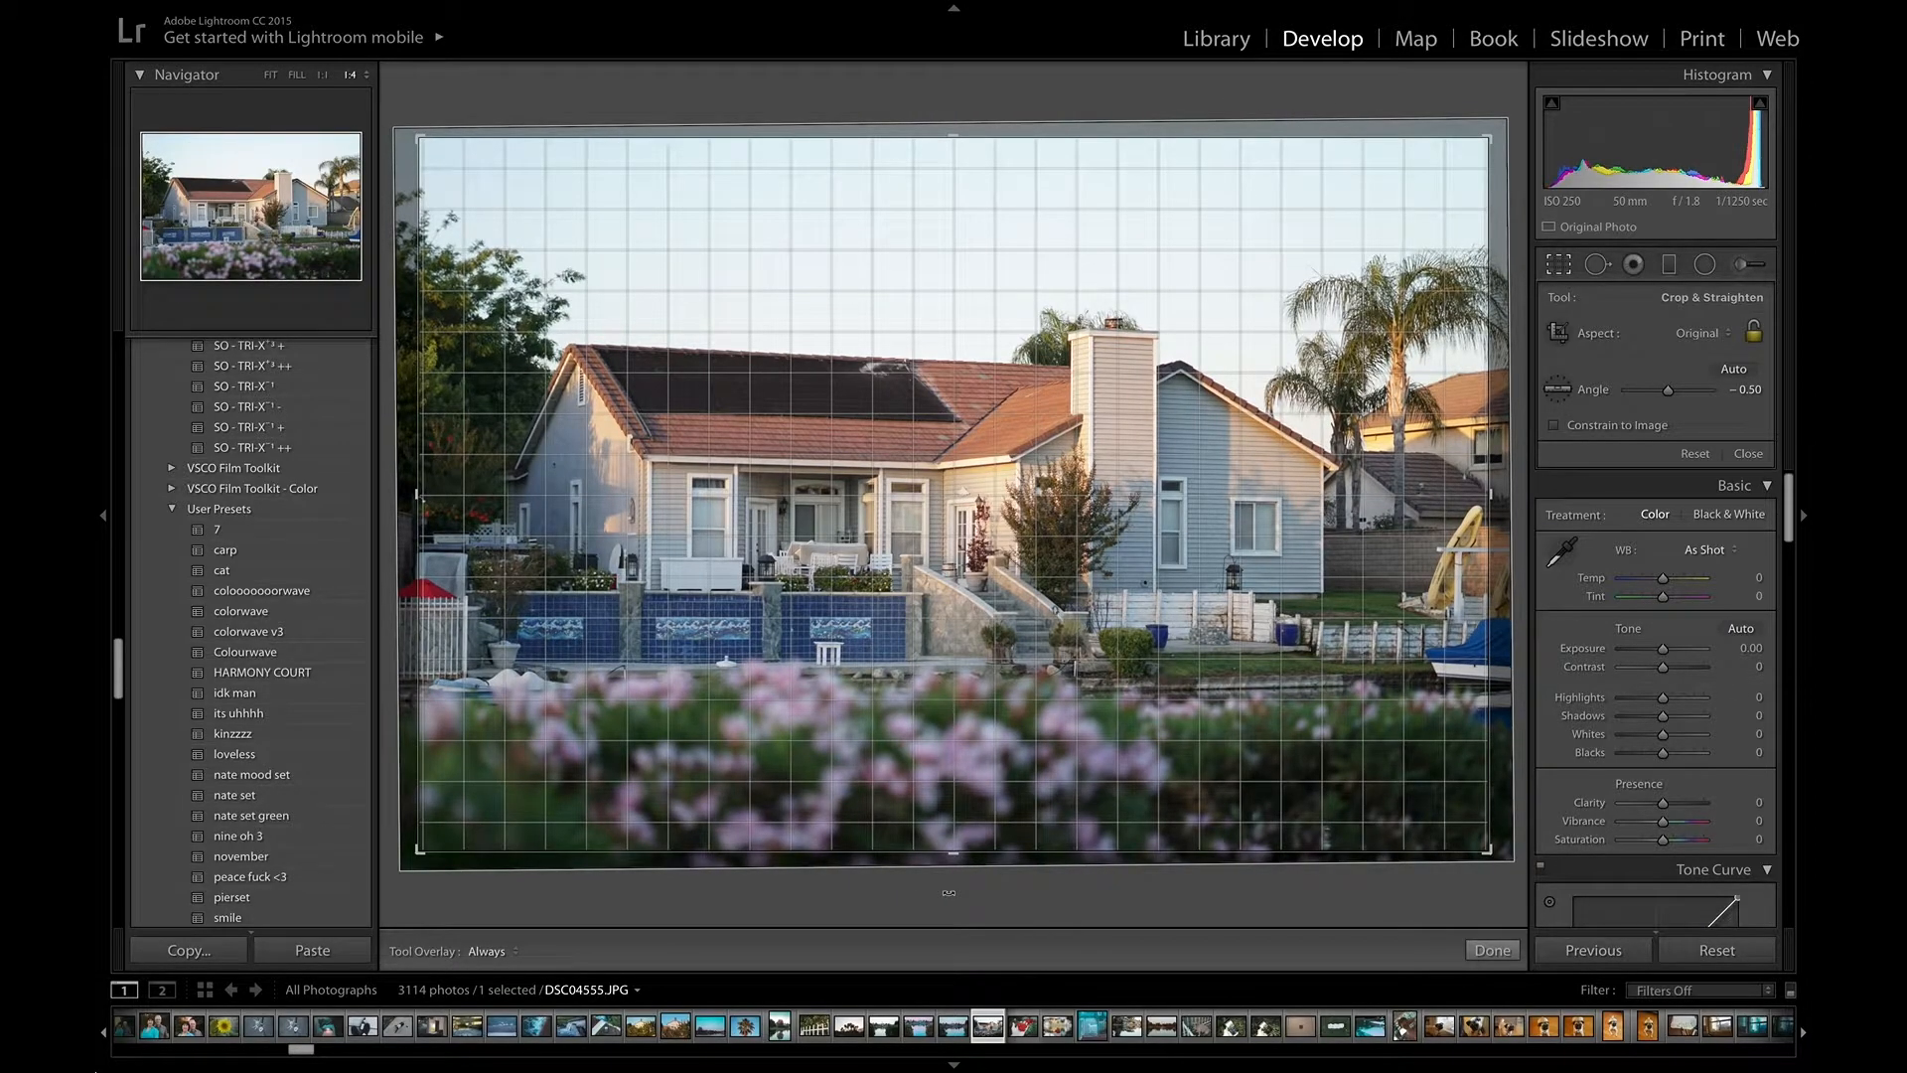
# - Finish the straightened crop and raise Exposure to +0.10
pyautogui.press('Return')
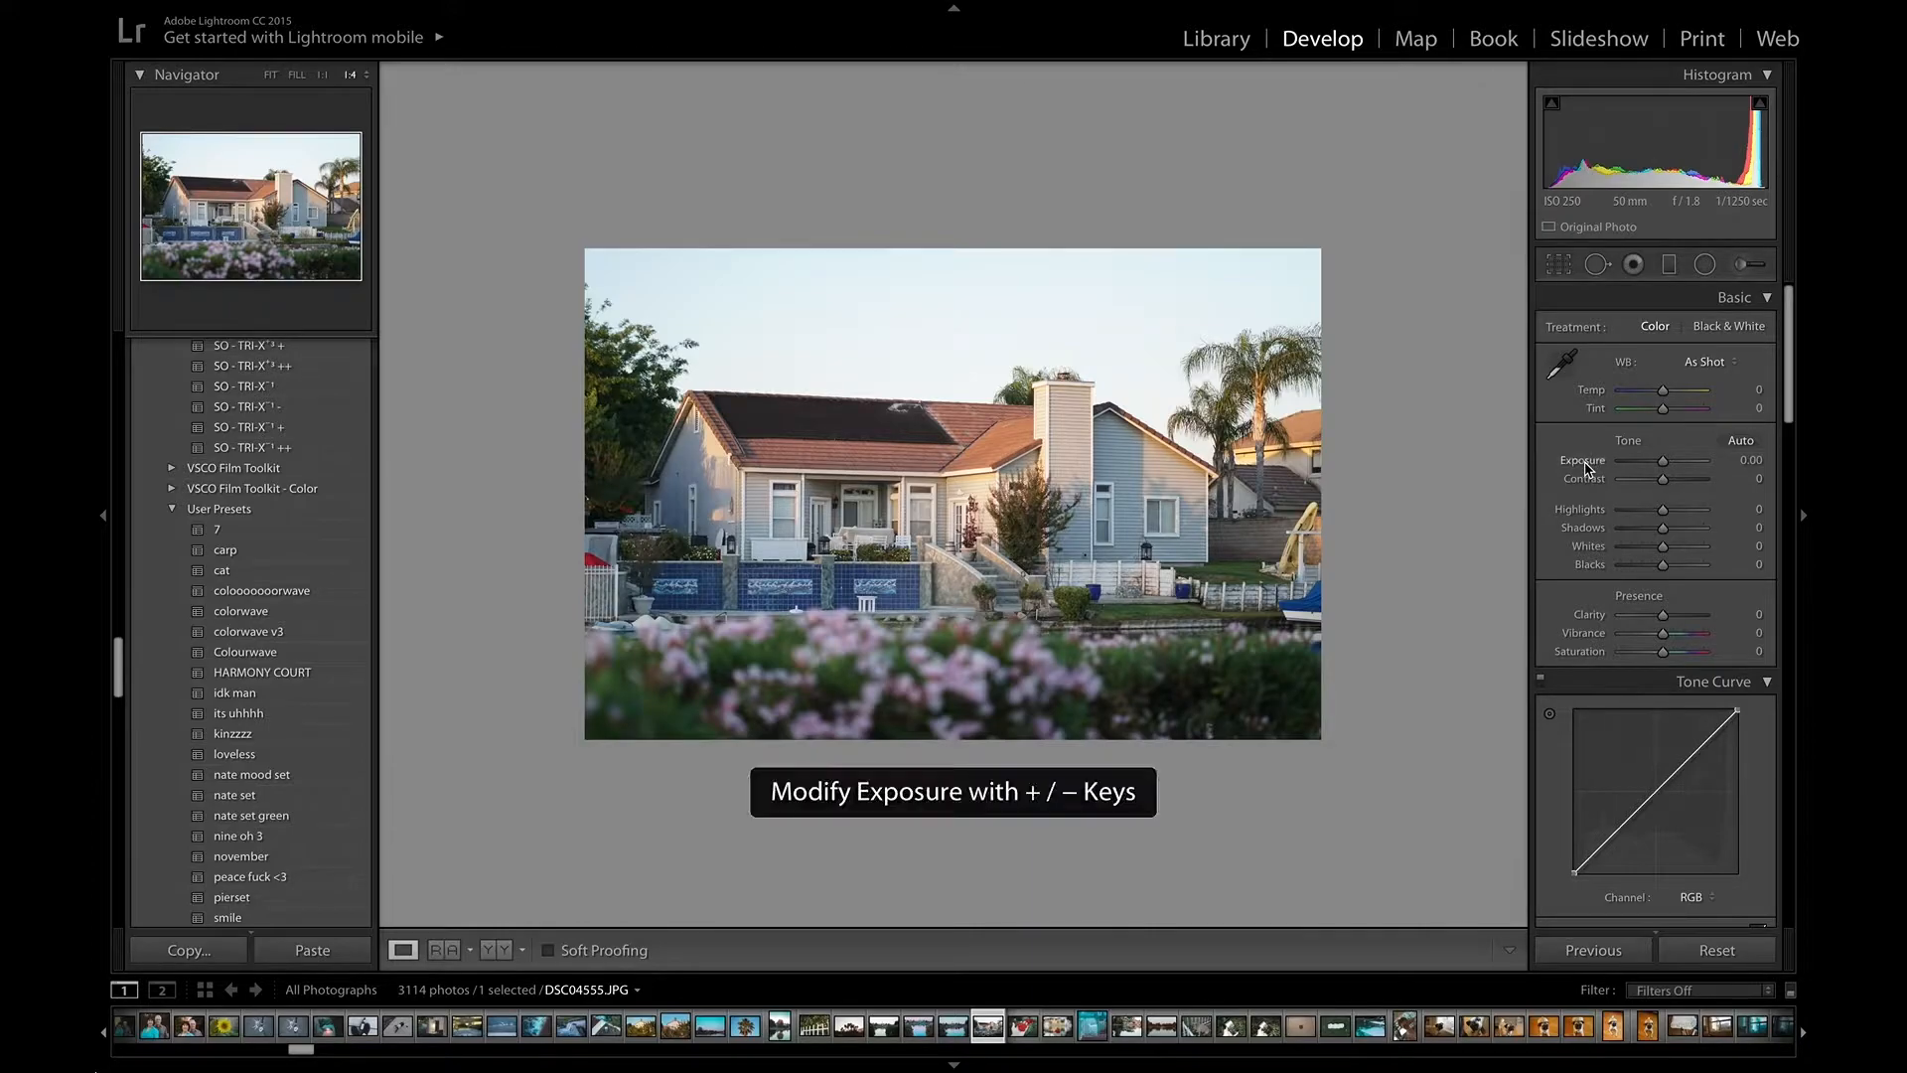
pyautogui.press('+')
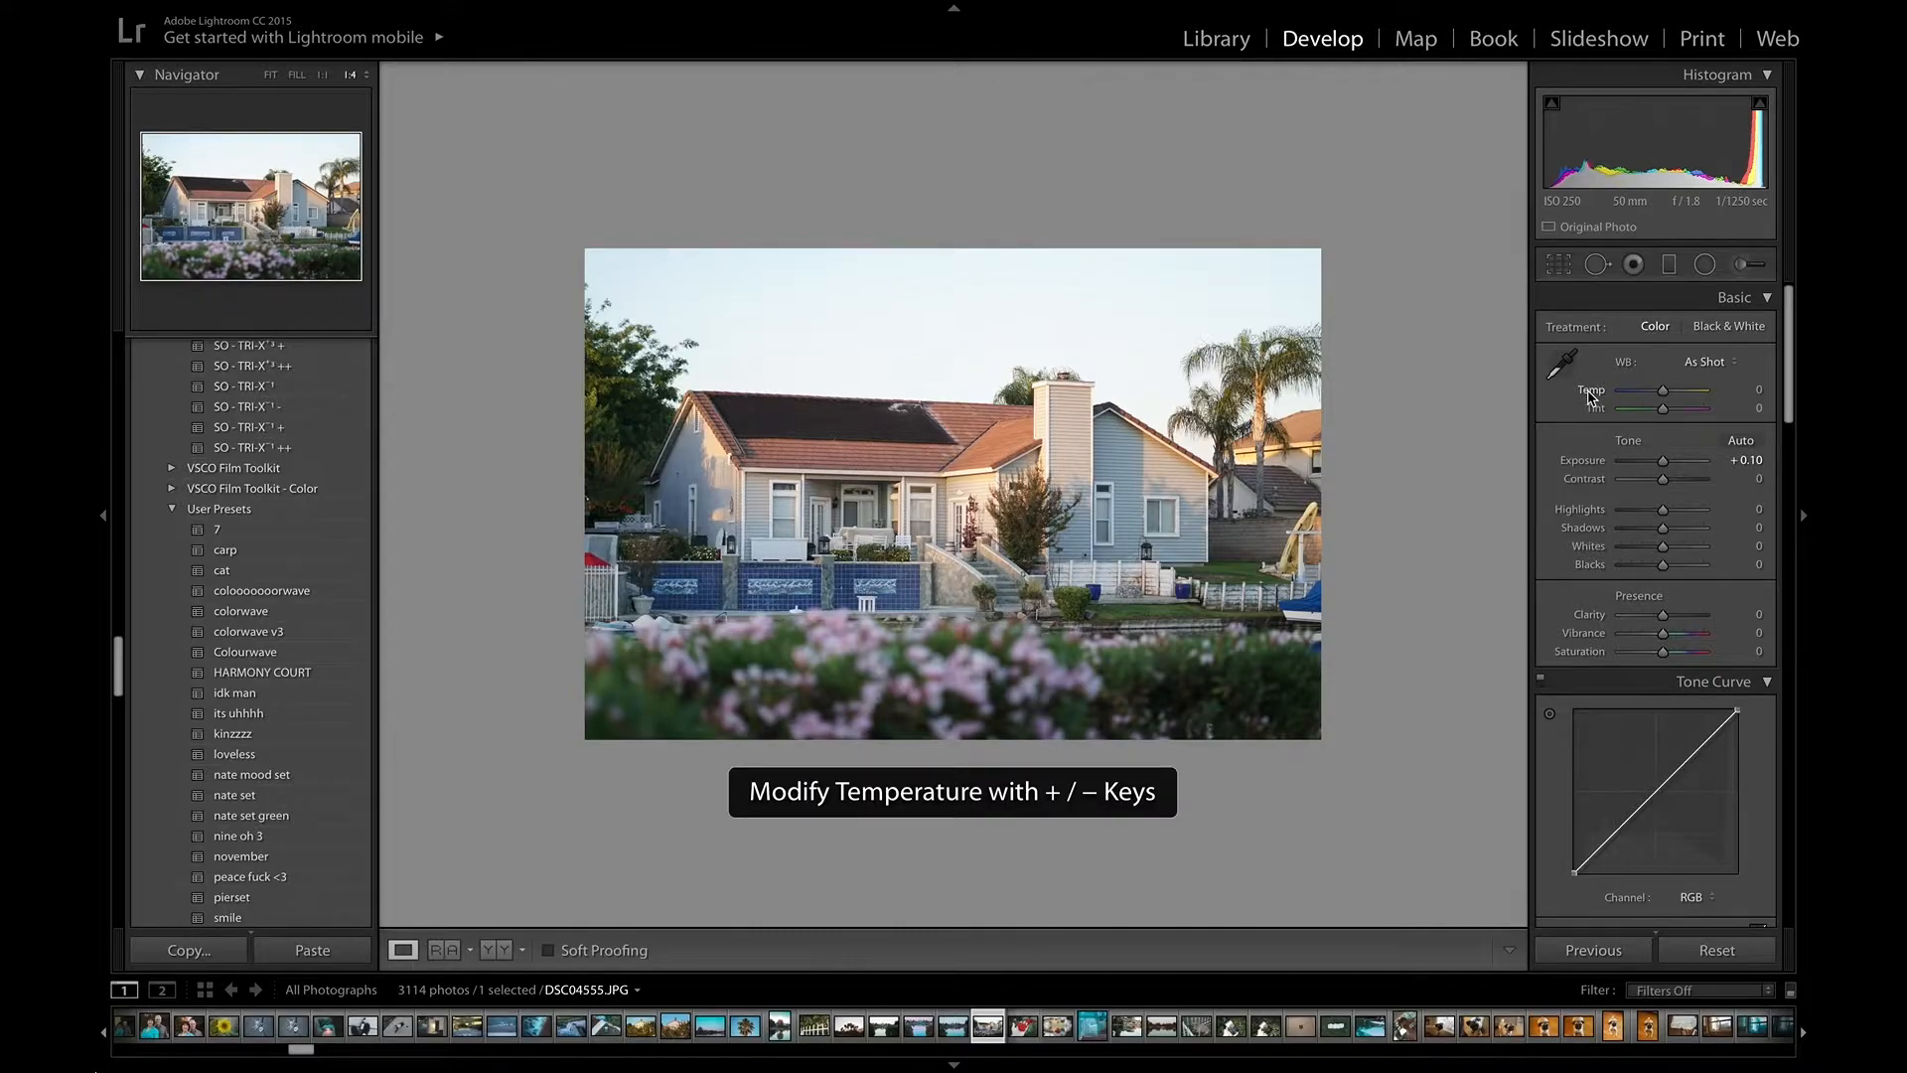
# - Set the white balance Temp to -5
pyautogui.press('+')
pyautogui.press('-')
pyautogui.press('-')
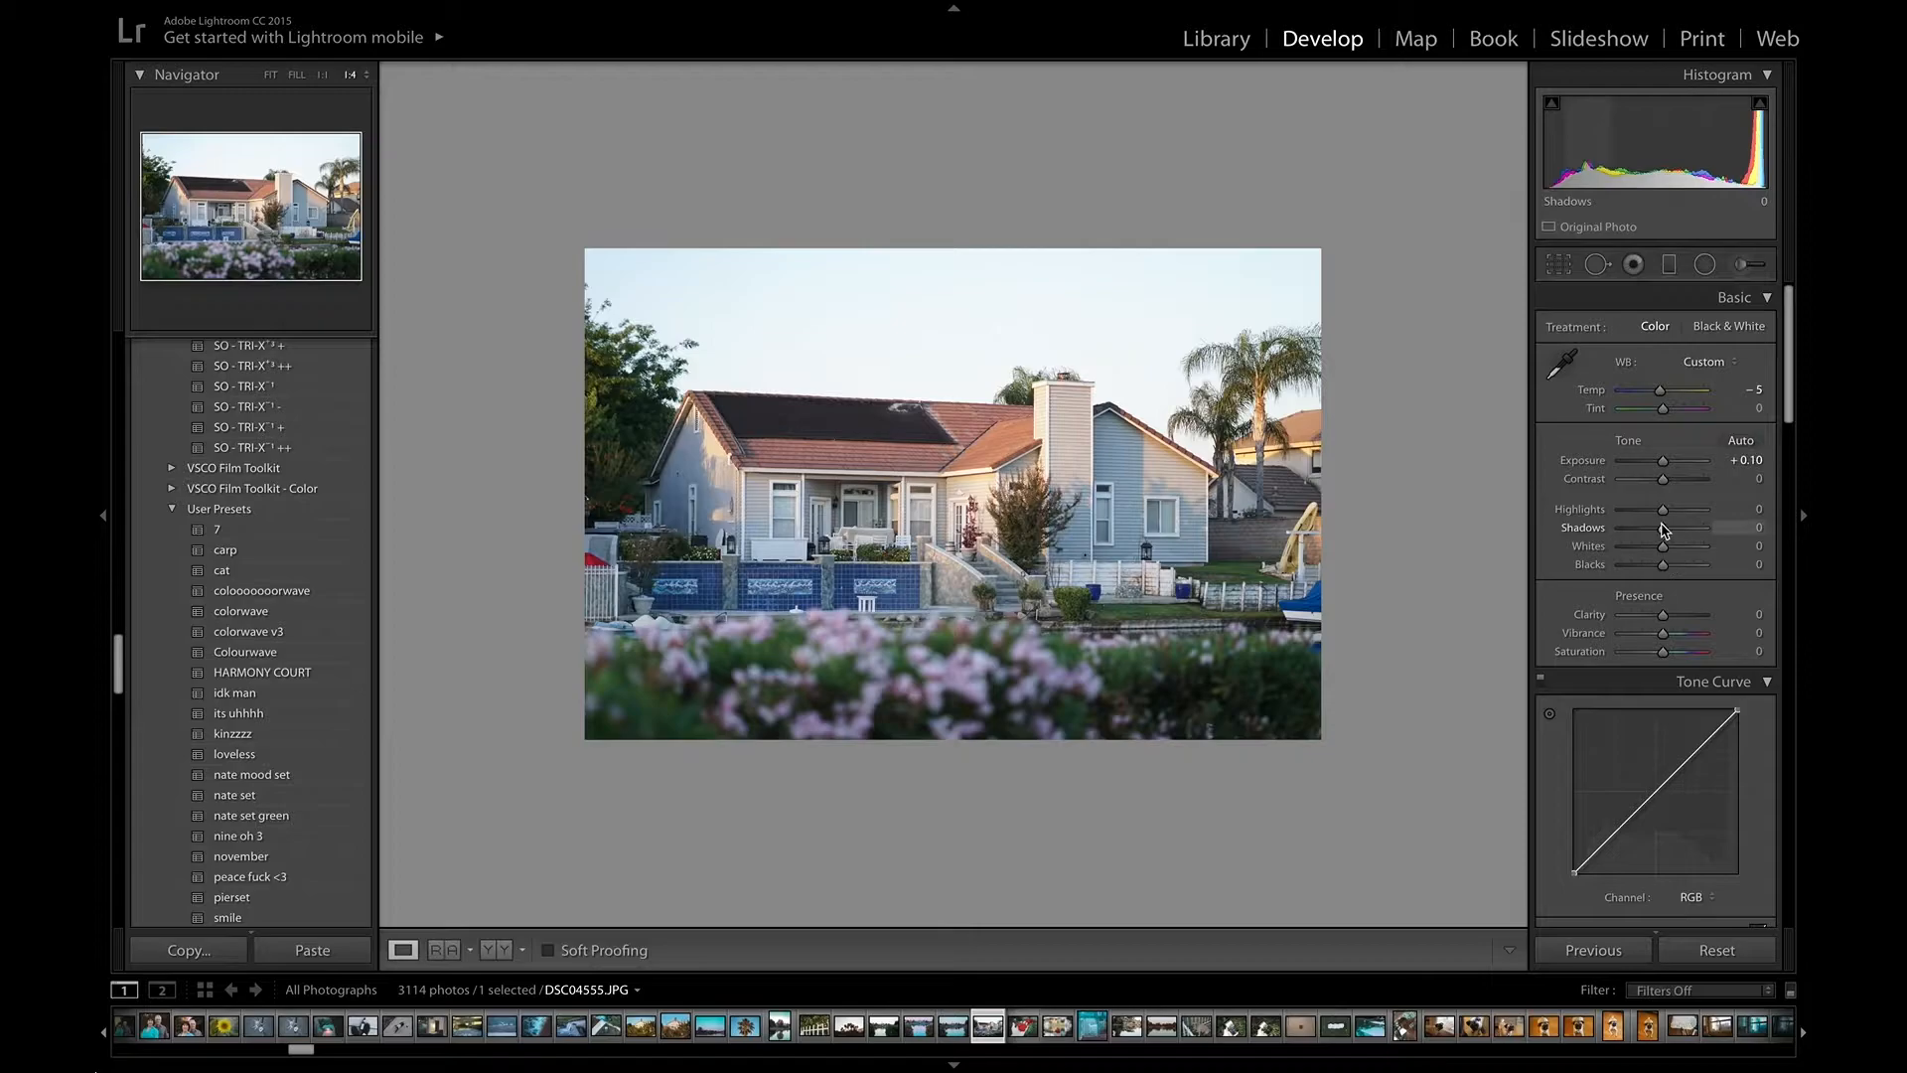
# - Lower Highlights to -45 and Shadows to -16
pyautogui.moveTo(1663, 516); pyautogui.dragTo(1646, 516)
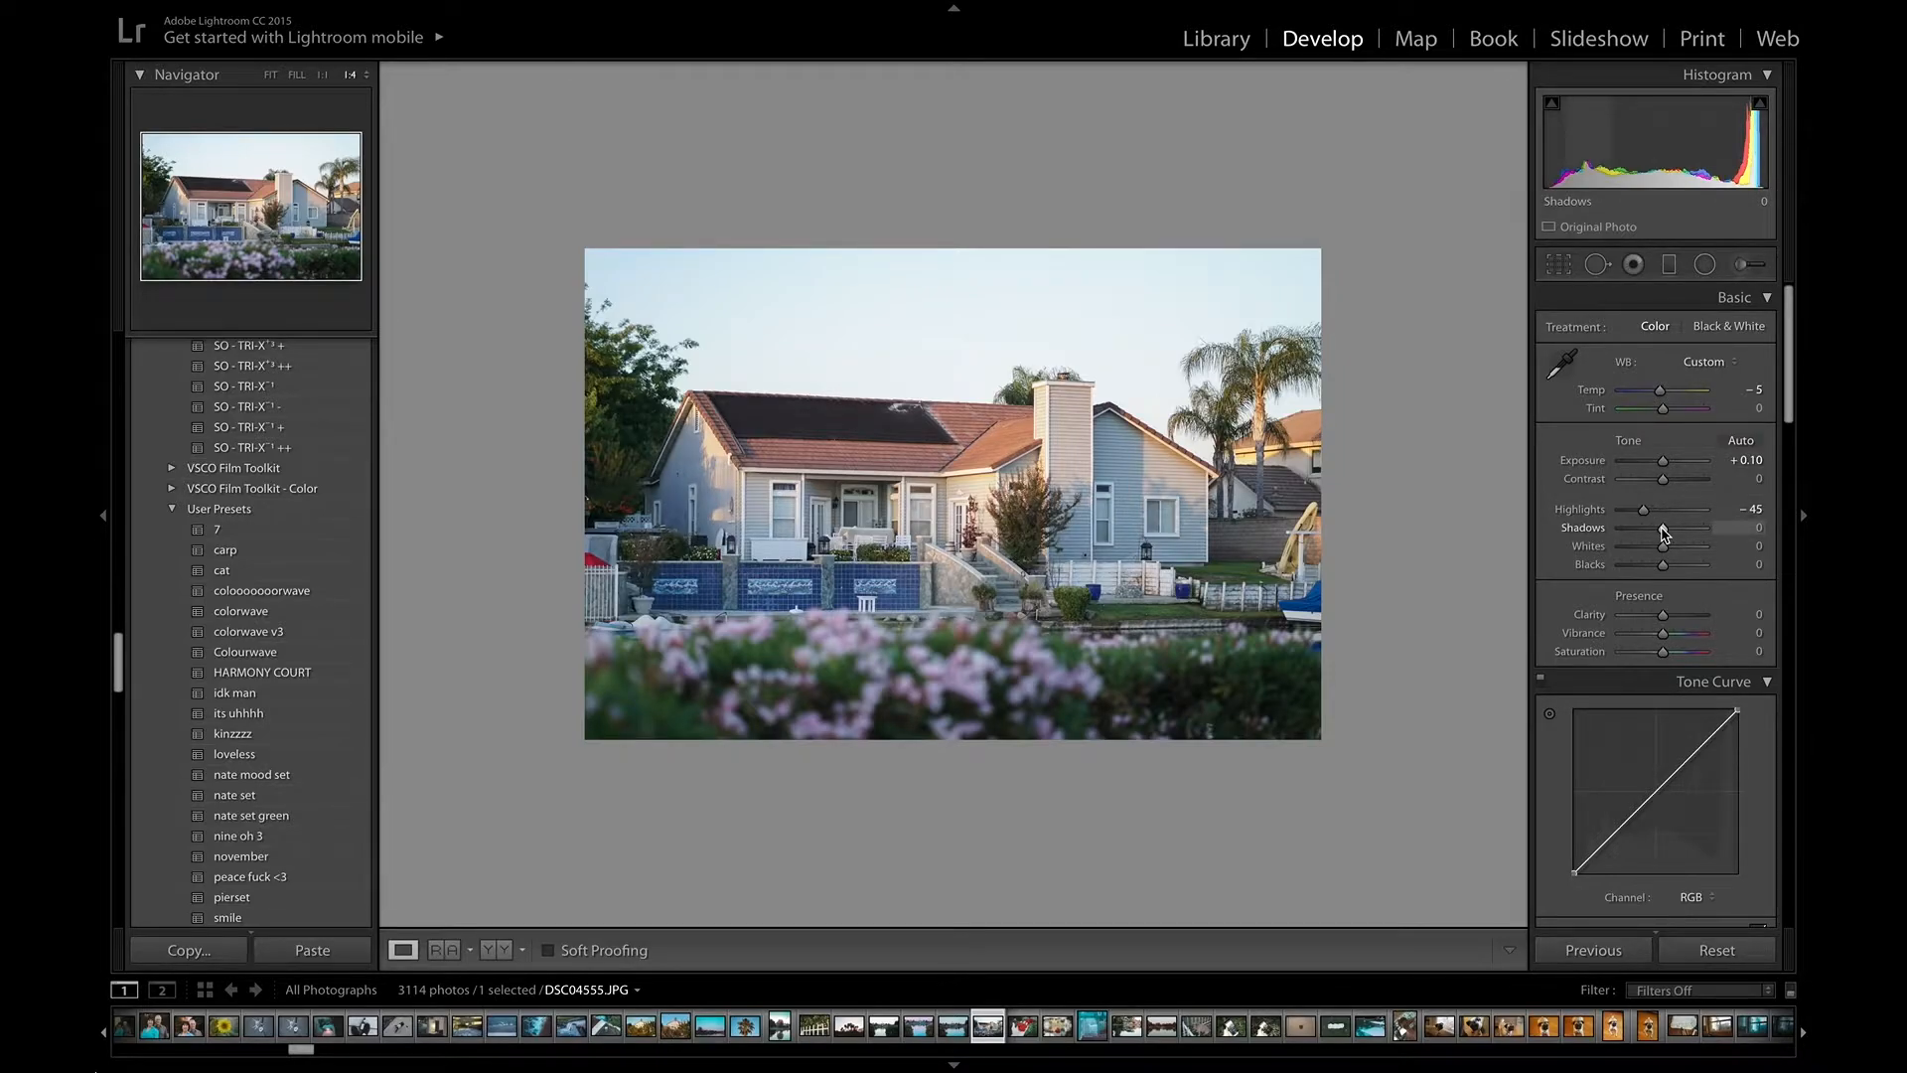
pyautogui.moveTo(1665, 533); pyautogui.dragTo(1661, 534)
pyautogui.moveTo(1662, 534); pyautogui.dragTo(1655, 535)
# - Toggle the before/after view to compare the tonal edits with the original
pyautogui.press('\\')
pyautogui.press('\\')
pyautogui.press('\\')
pyautogui.press('\\')
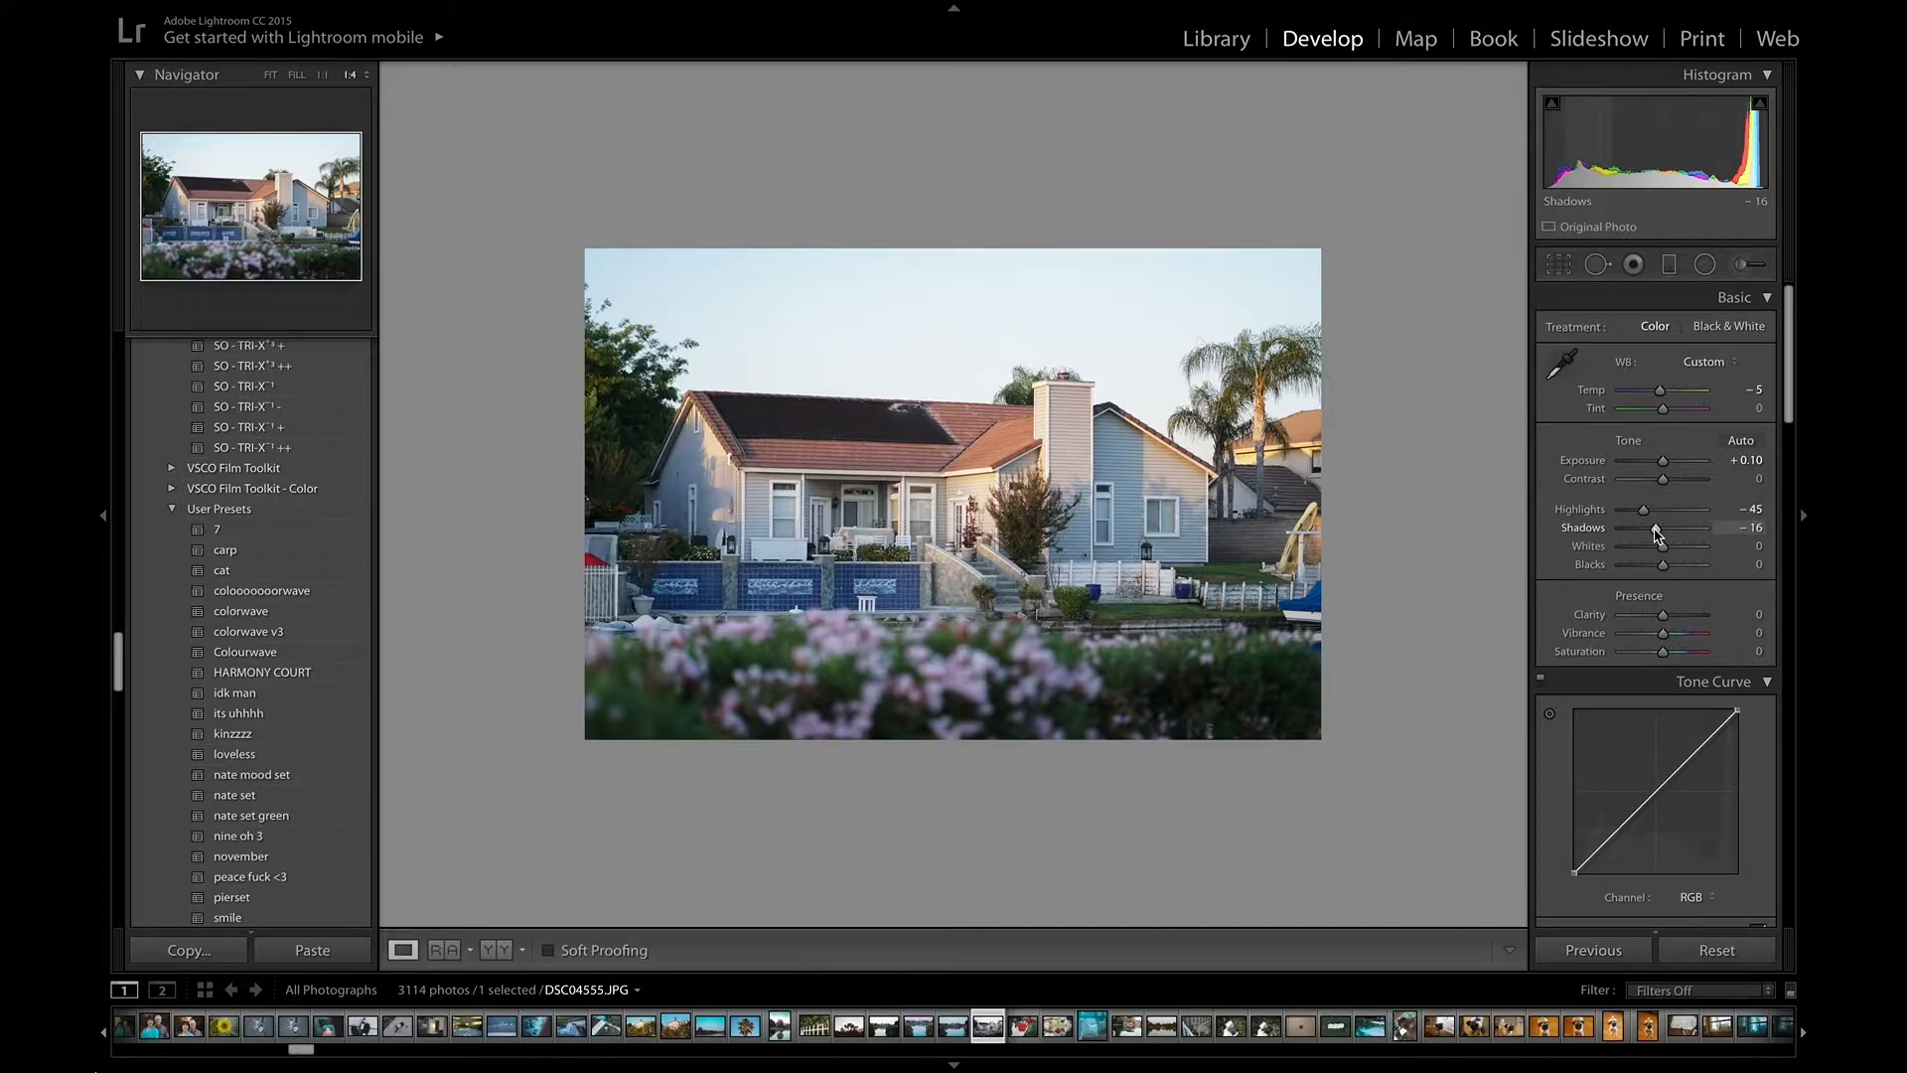
pyautogui.press('\\')
pyautogui.press('\\')
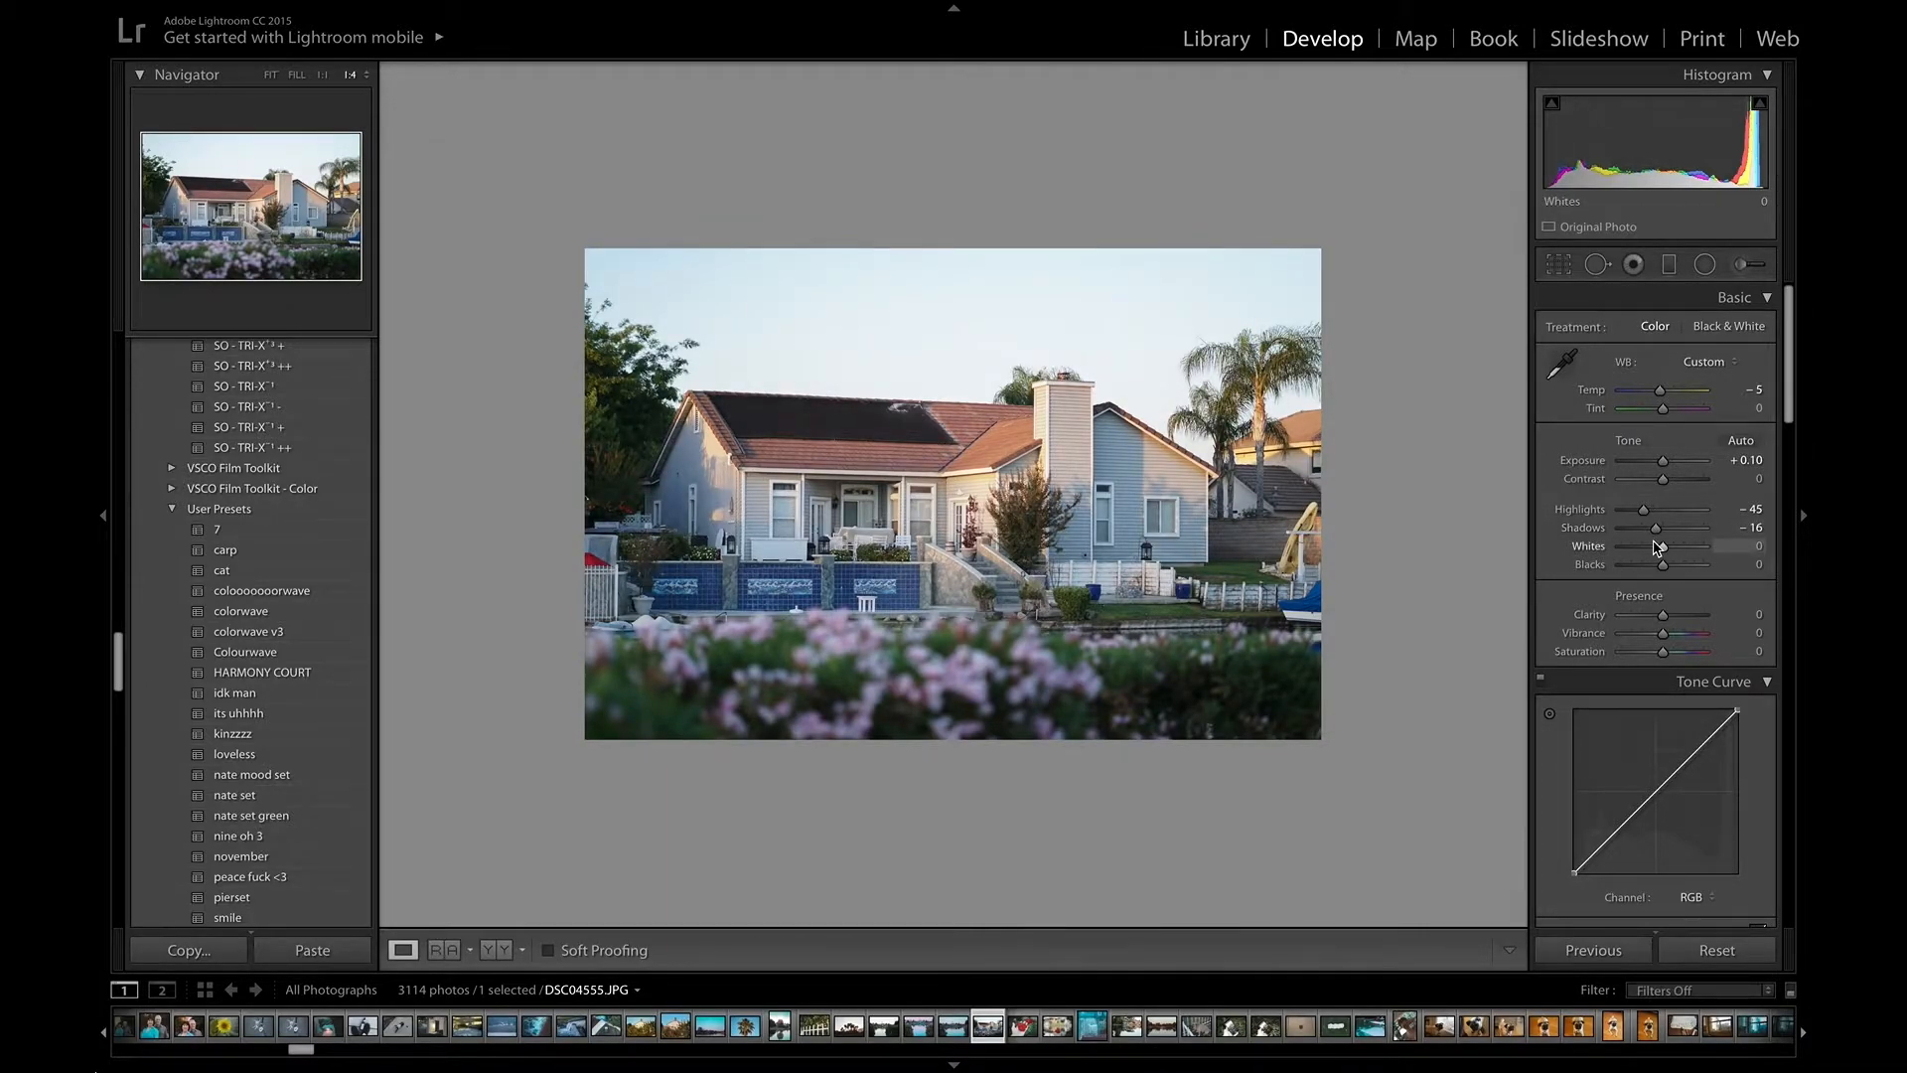
# - Lower Whites to -25 and Blacks to -8
pyautogui.moveTo(1654, 543); pyautogui.dragTo(1652, 553)
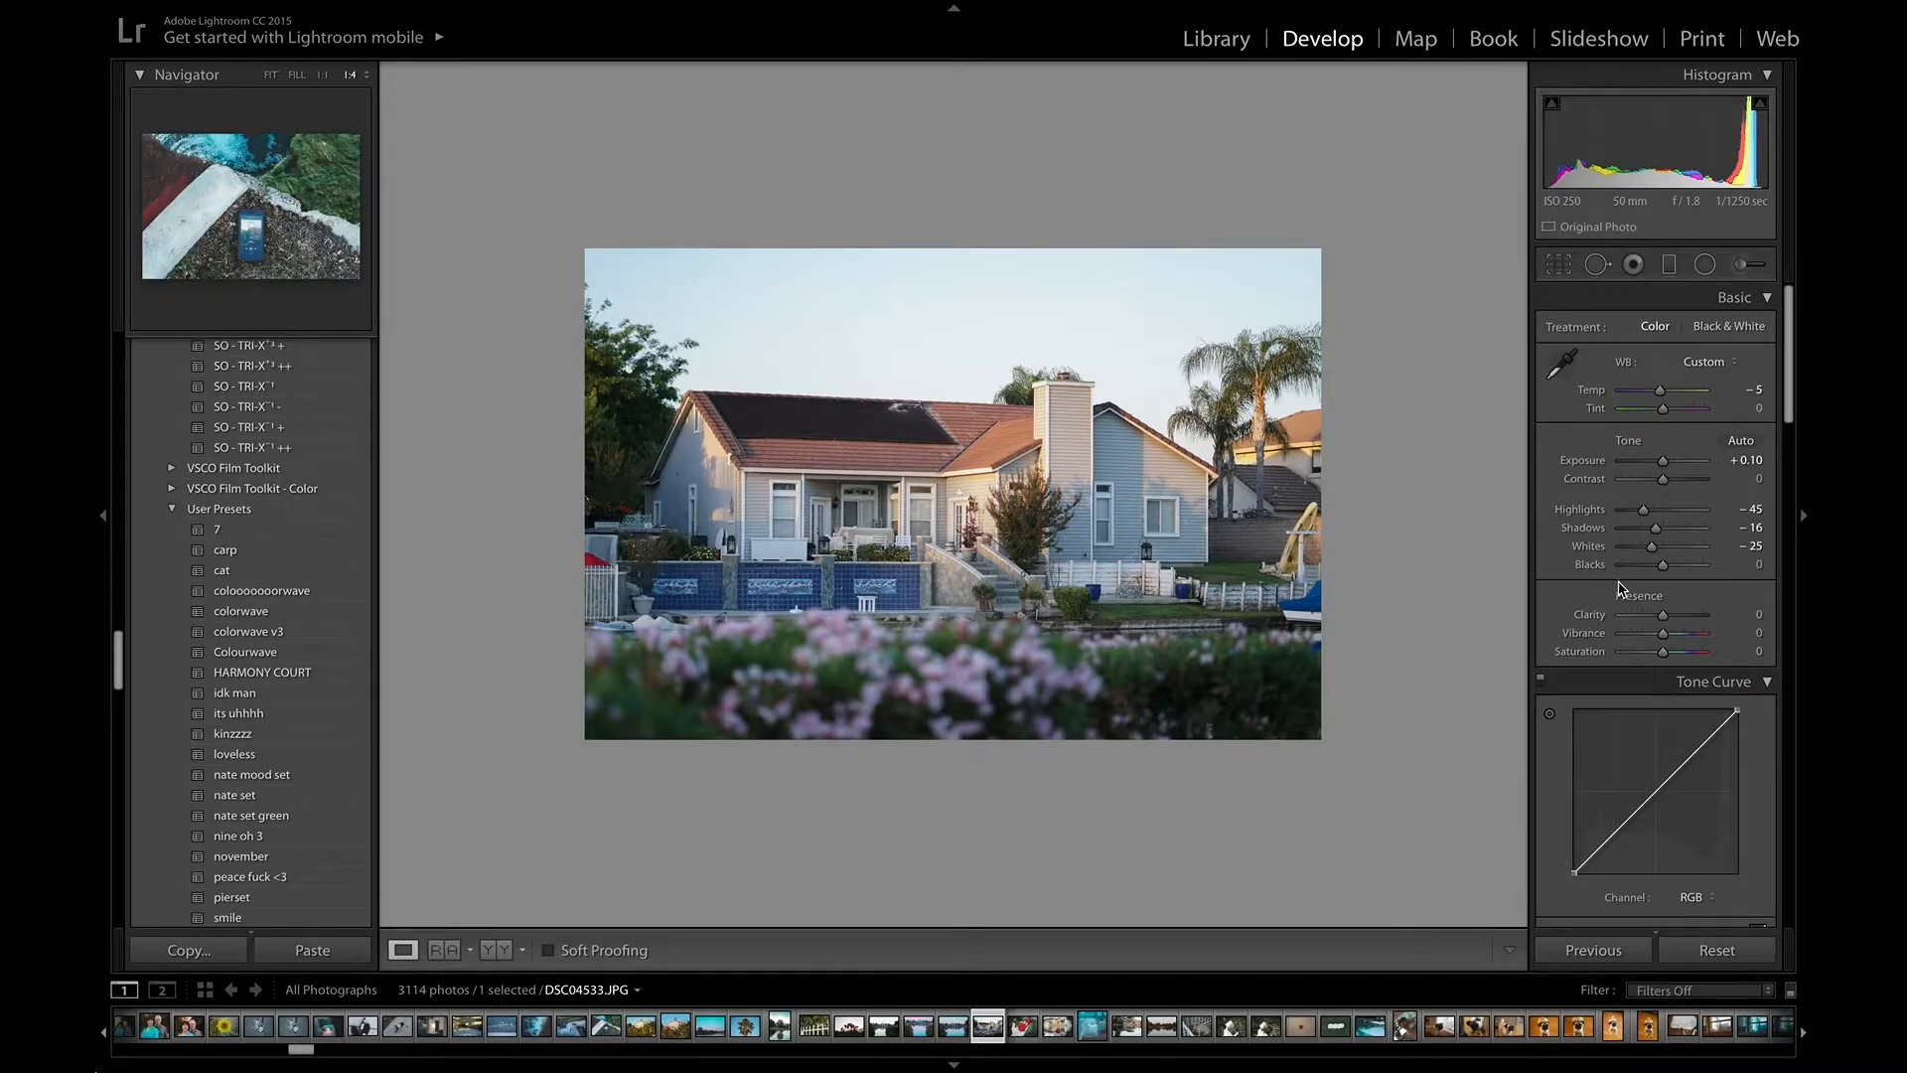
pyautogui.moveTo(1663, 570); pyautogui.dragTo(1658, 570)
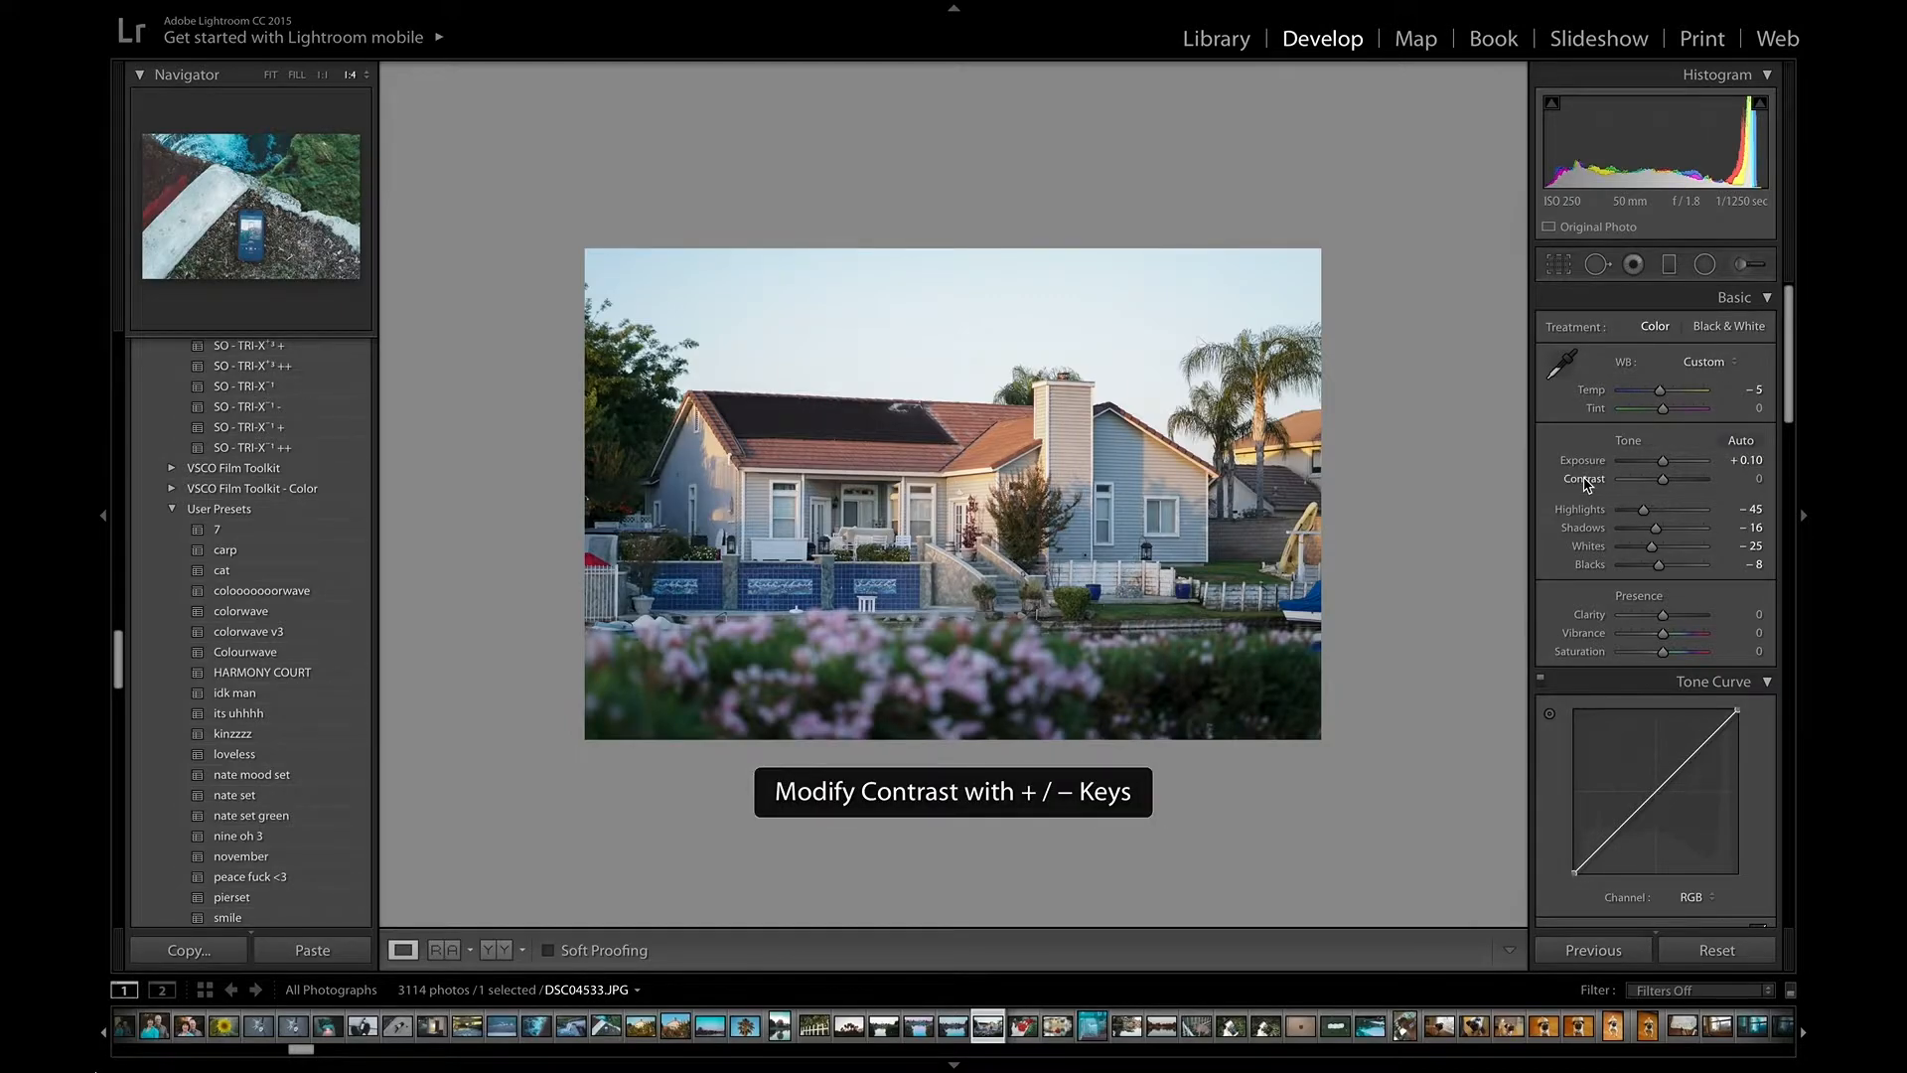
# - Set Contrast to +15
pyautogui.press('-')
pyautogui.press('-')
pyautogui.press('-')
pyautogui.press('-')
pyautogui.press('+')
pyautogui.press('+')
pyautogui.press('+')
pyautogui.press('+')
pyautogui.press('+')
pyautogui.press('+')
pyautogui.press('+')
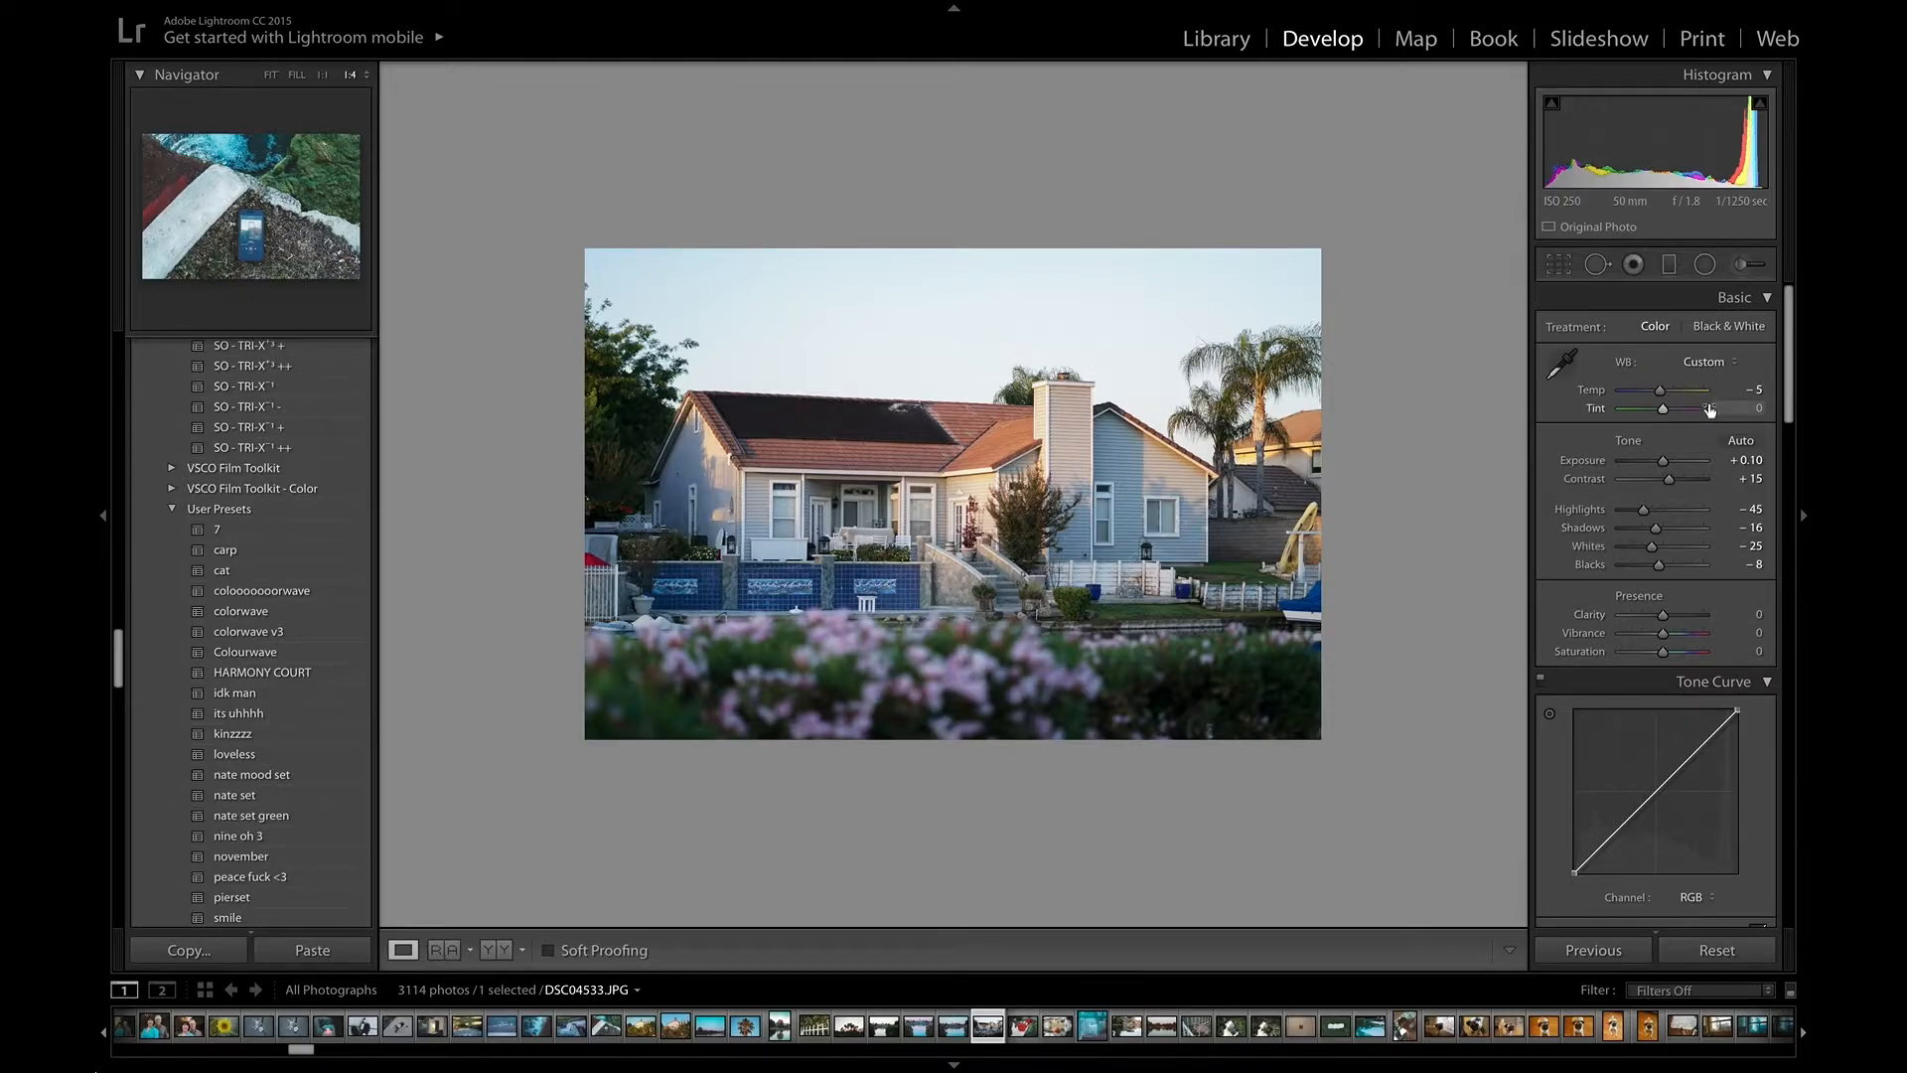
# - Decrease Clarity to -10 and compare before and after
pyautogui.click(1588, 615)
pyautogui.press('-')
pyautogui.press('-')
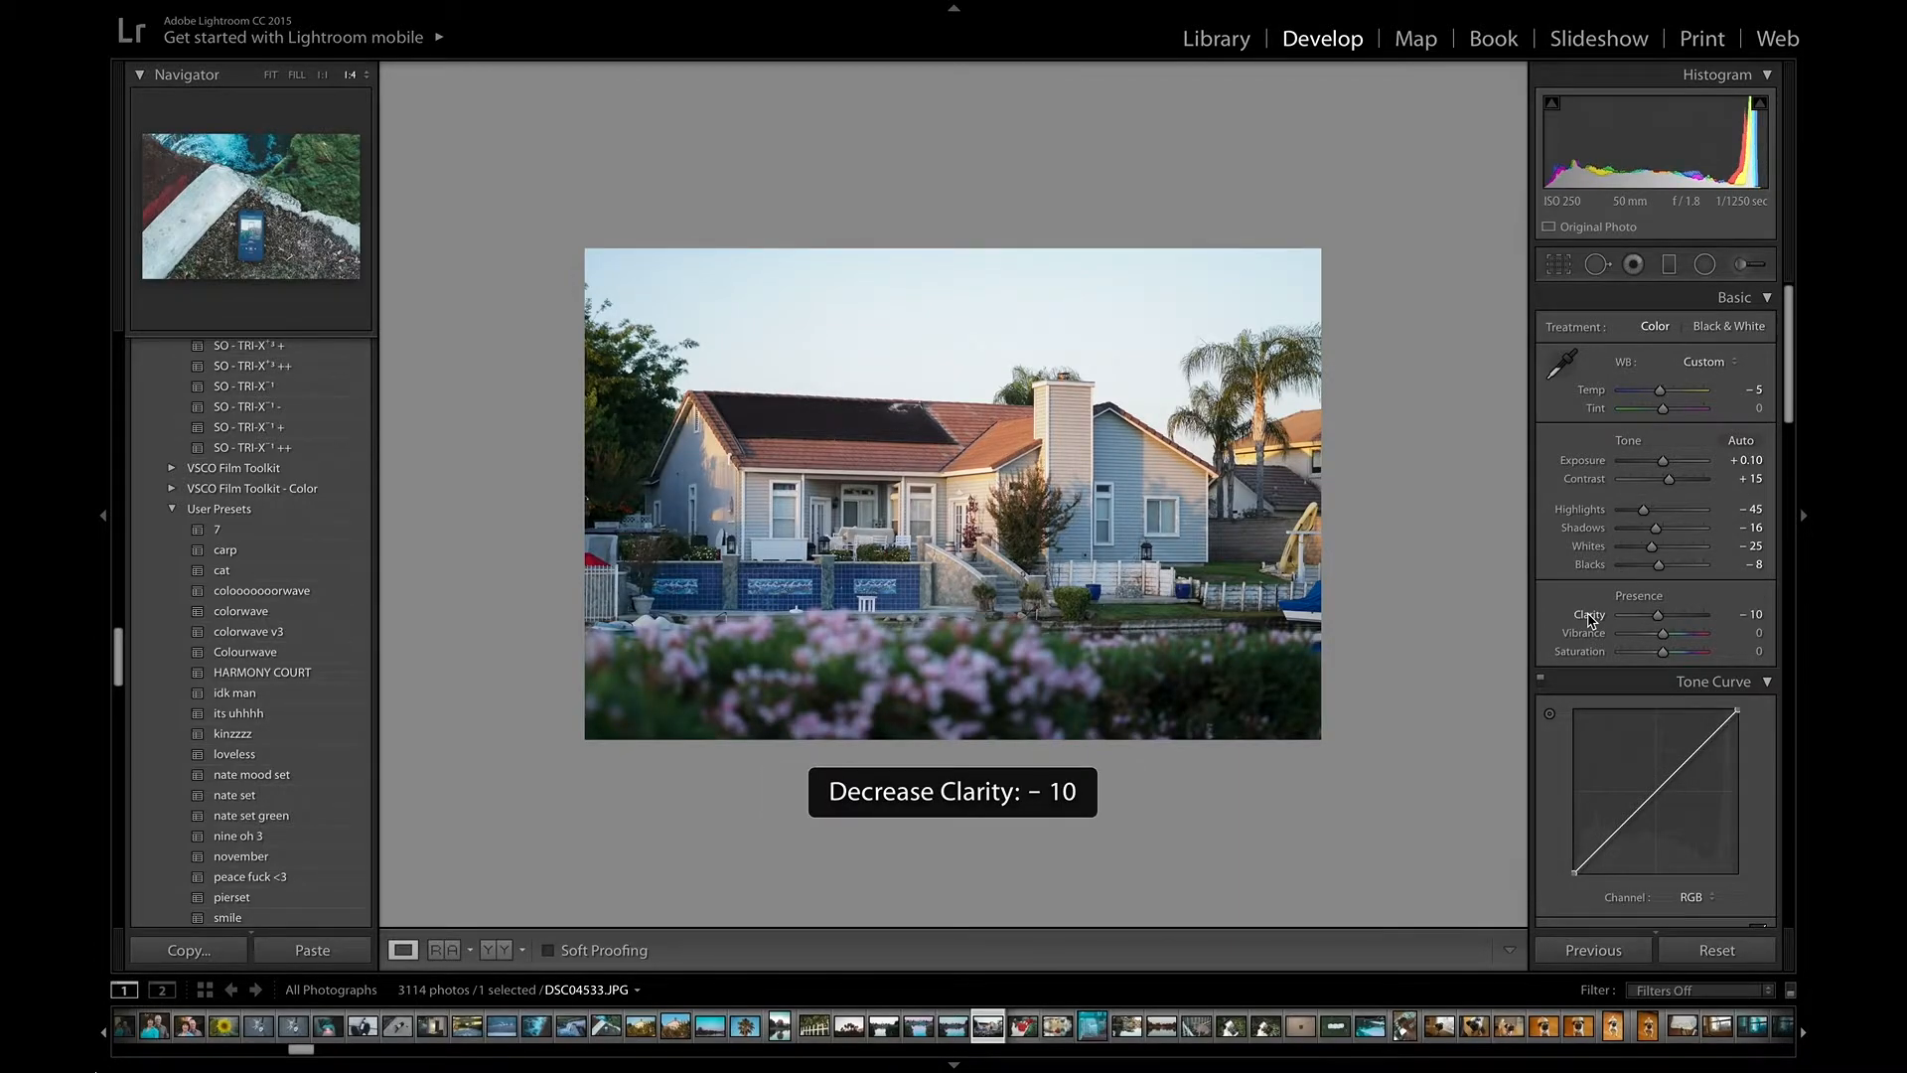
pyautogui.press('\\')
pyautogui.press('\\')
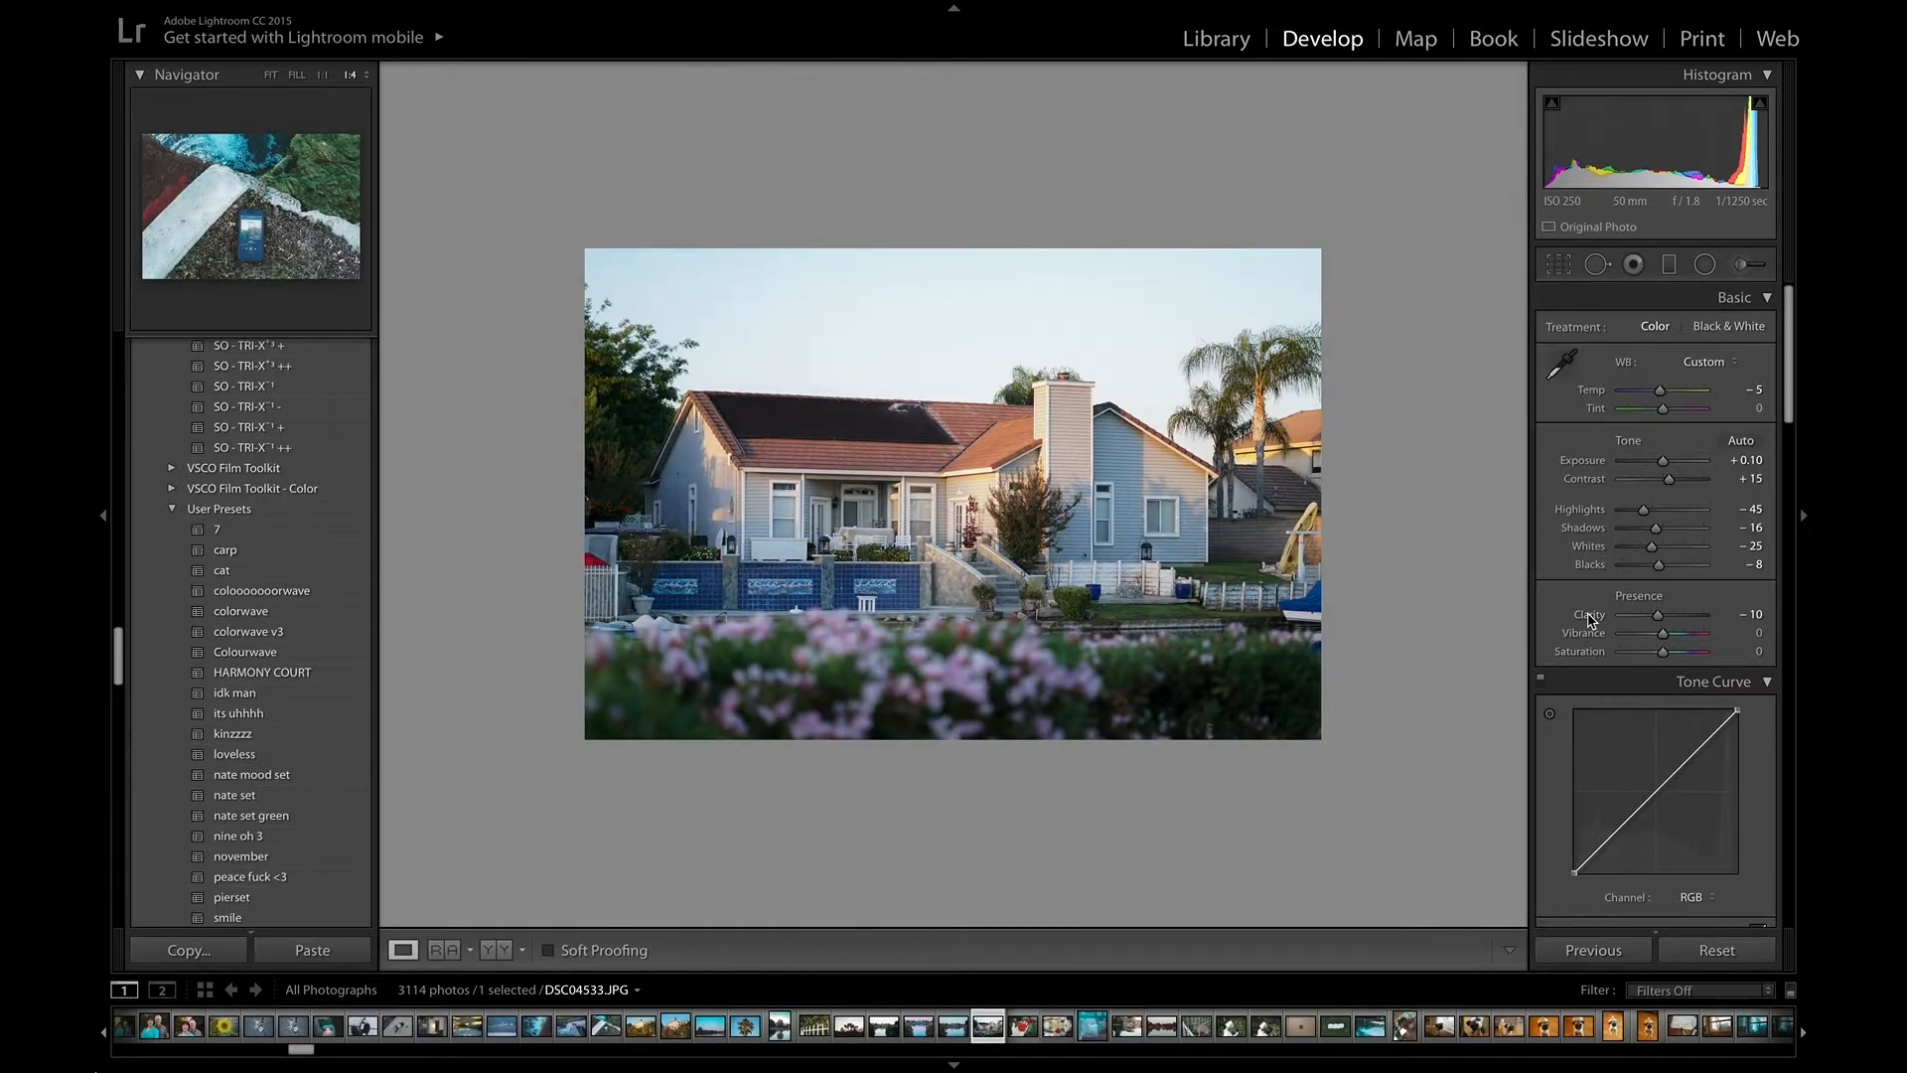
# - In Camera Calibration, set the Green Primary hue to +45
pyautogui.scroll(-1, 1589, 618)
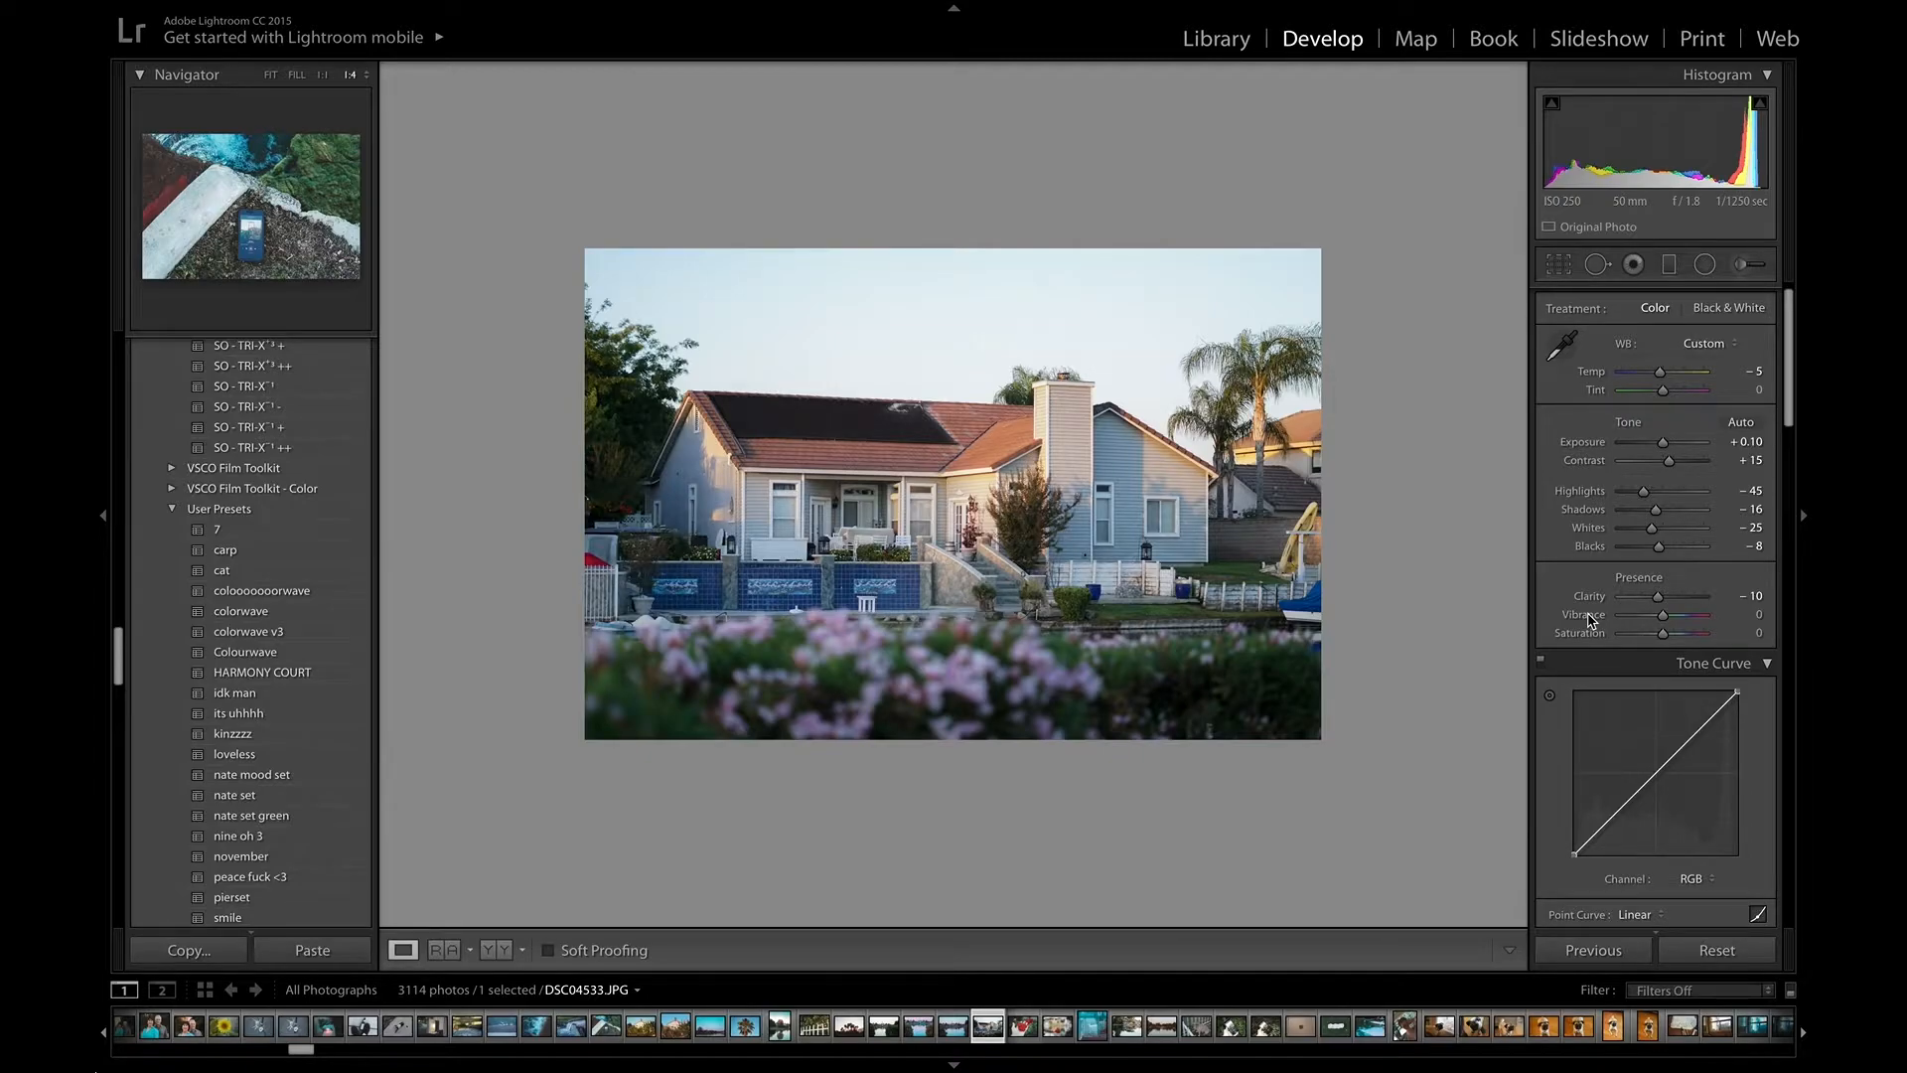
pyautogui.scroll(-15, 1589, 618)
pyautogui.scroll(-15, 1588, 616)
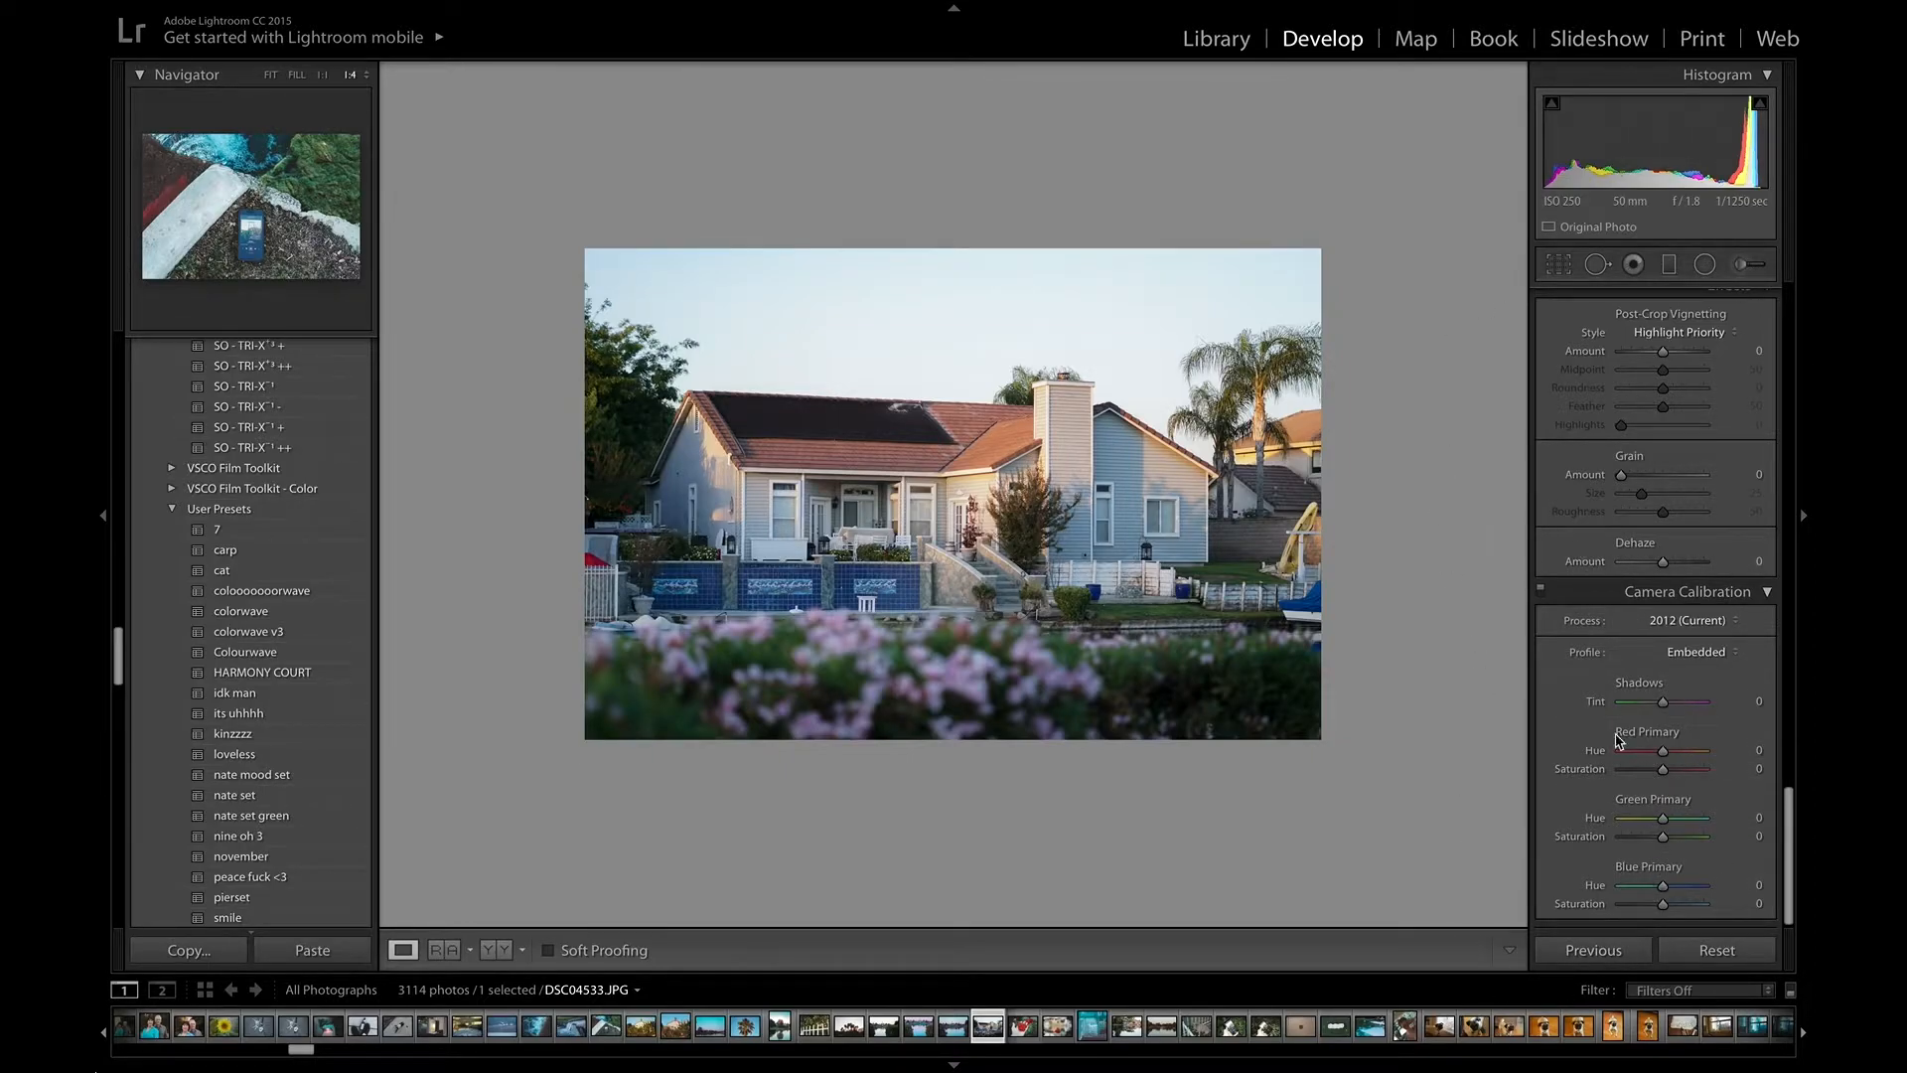
pyautogui.moveTo(1662, 819)
pyautogui.mouseDown()
pyautogui.moveTo(1639, 824)
pyautogui.moveTo(1683, 826)
pyautogui.mouseUp()
# - Set the Green Primary saturation to +20, comparing before and after
pyautogui.press('\\')
pyautogui.press('\\')
pyautogui.moveTo(1664, 837); pyautogui.dragTo(1671, 840)
pyautogui.press('\\')
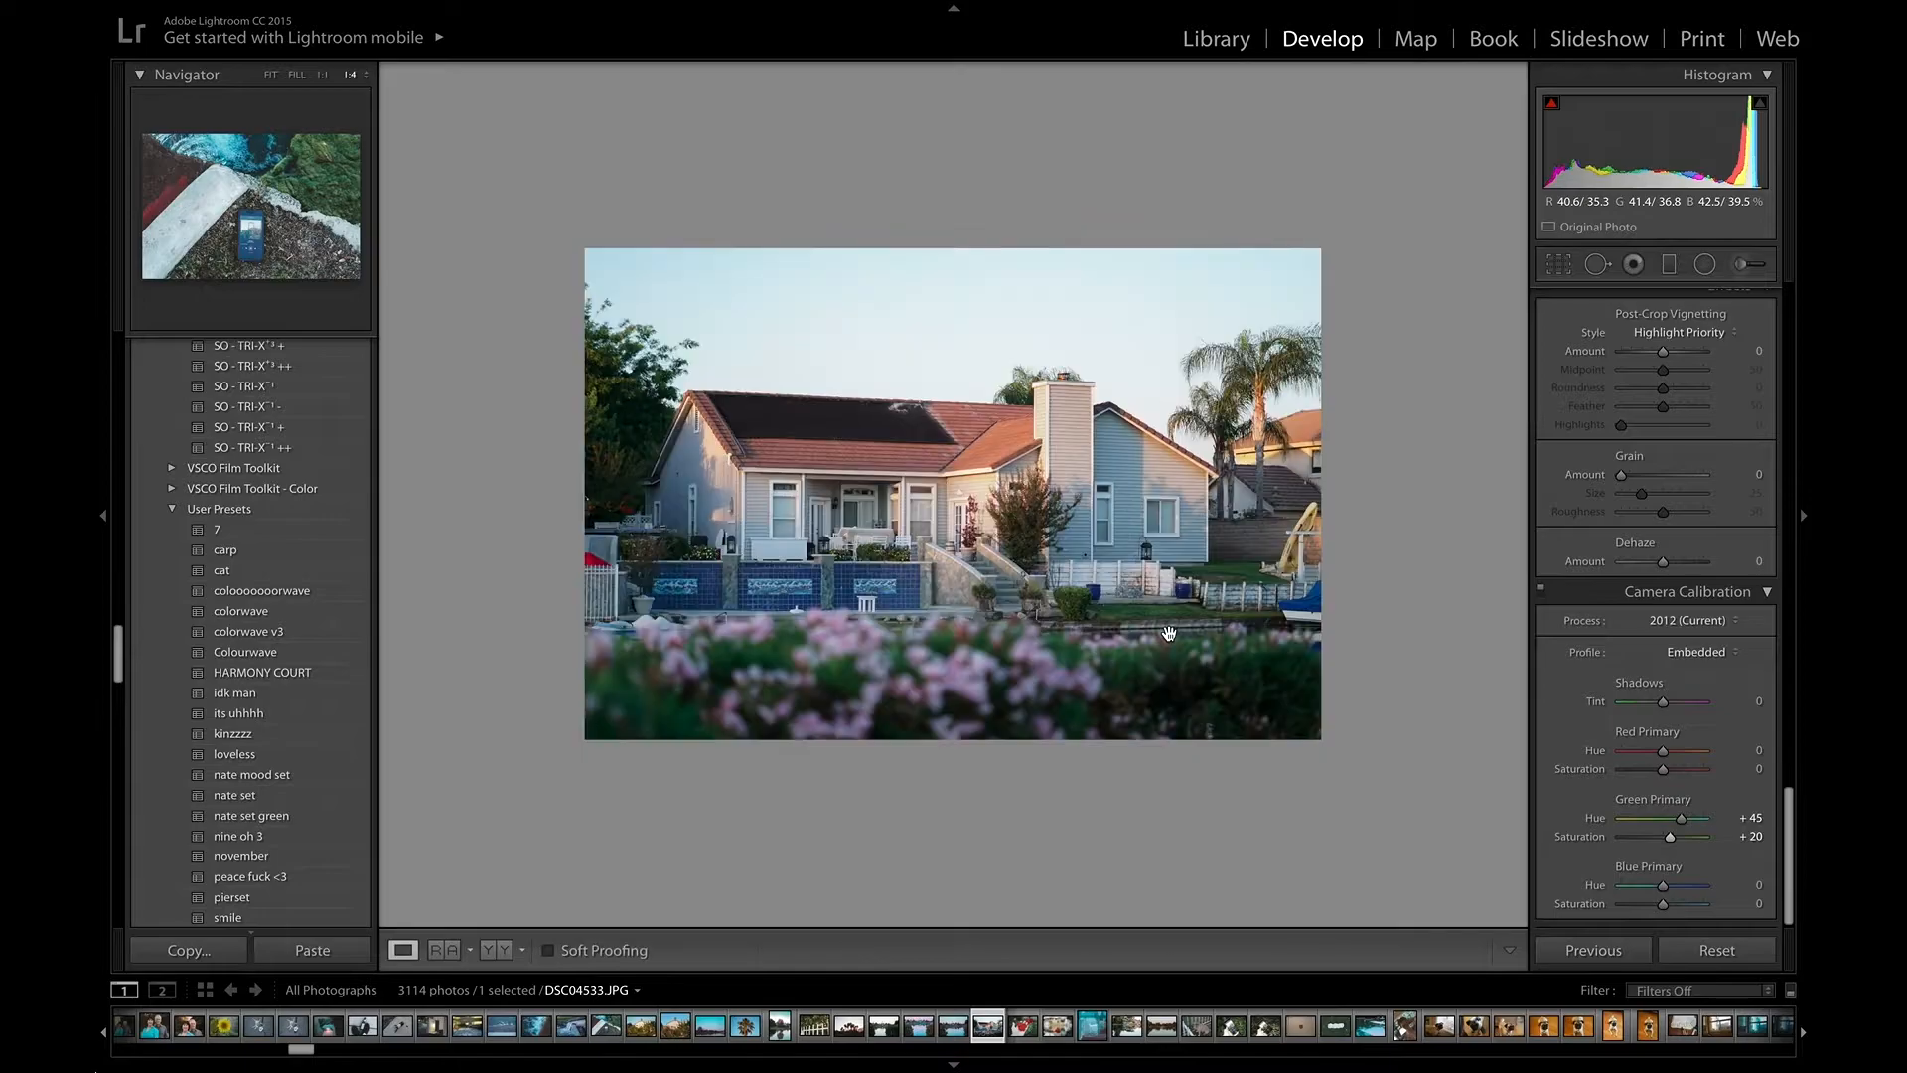
pyautogui.press('\\')
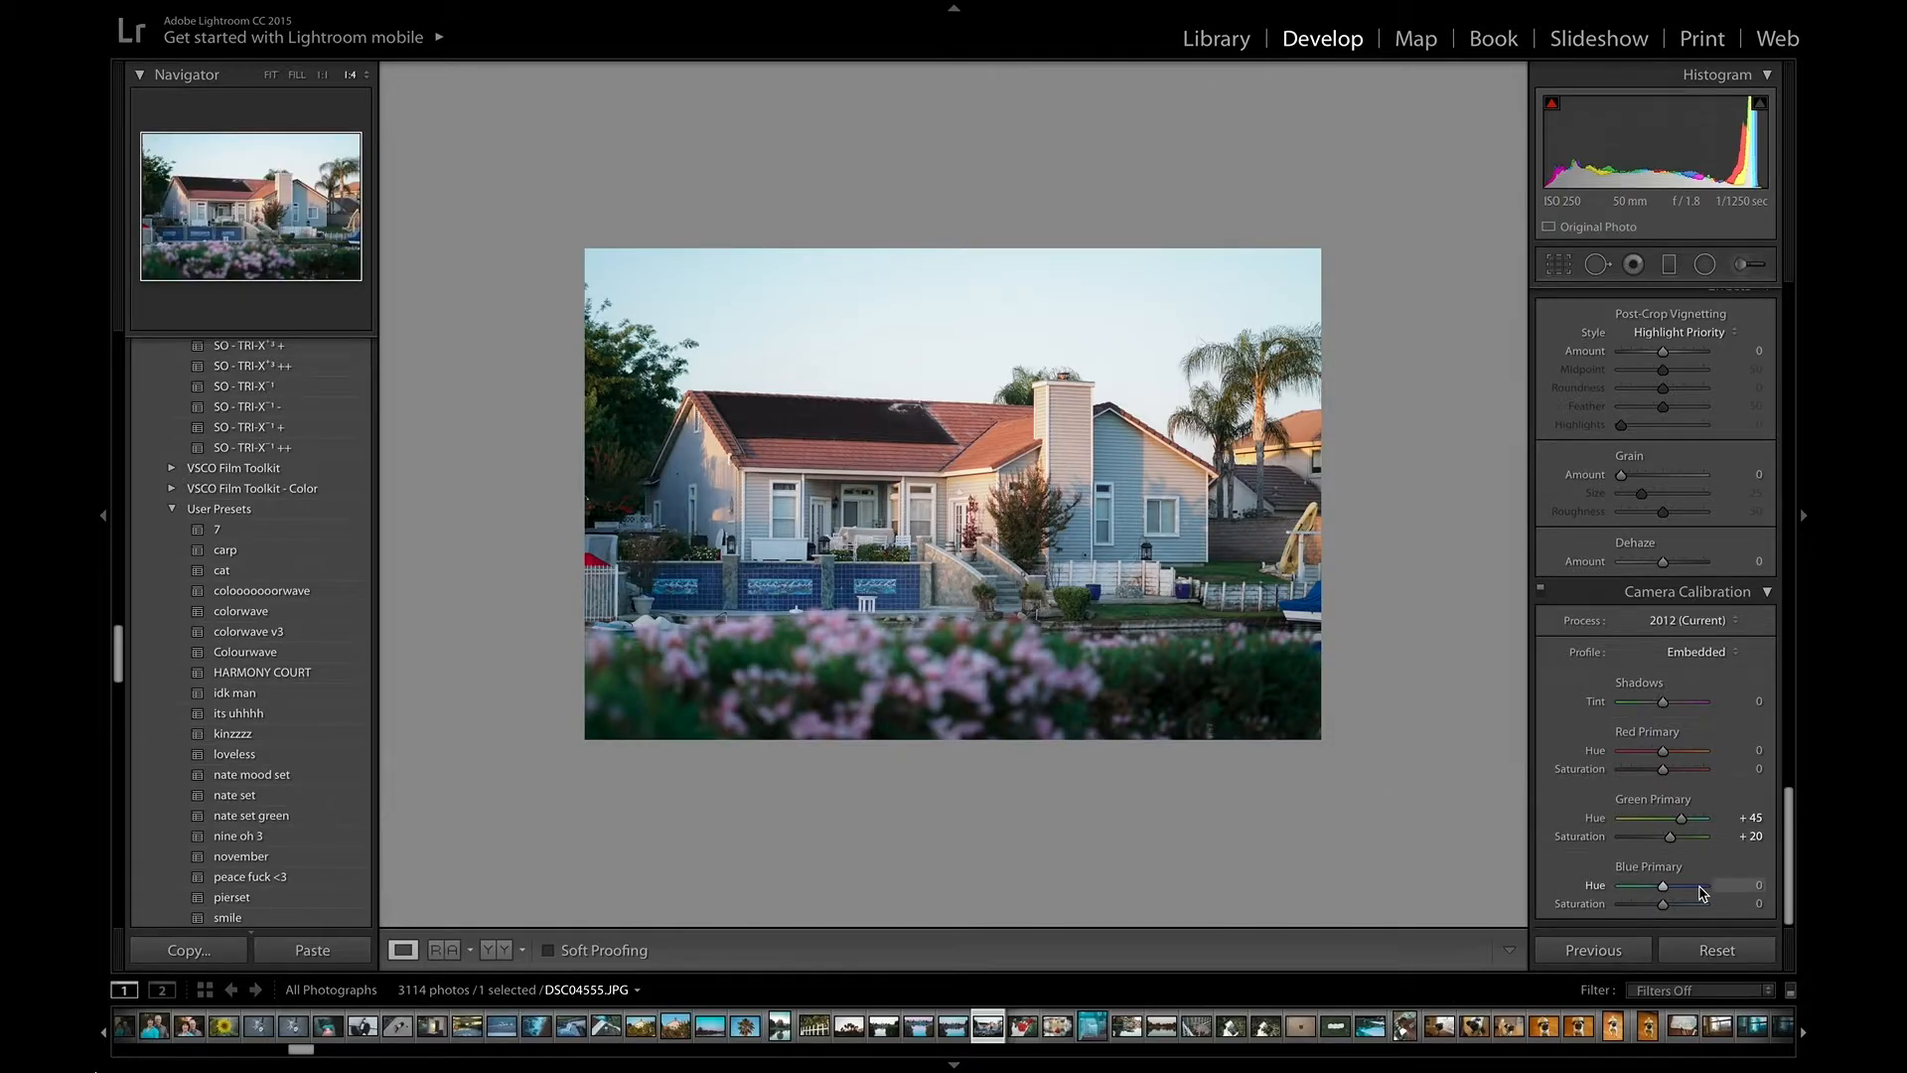
# - Set the Blue Primary hue to -15 and adjust the Blue Primary saturation
pyautogui.moveTo(1665, 888)
pyautogui.mouseDown()
pyautogui.moveTo(1694, 889)
pyautogui.moveTo(1559, 886)
pyautogui.moveTo(1656, 890)
pyautogui.mouseUp()
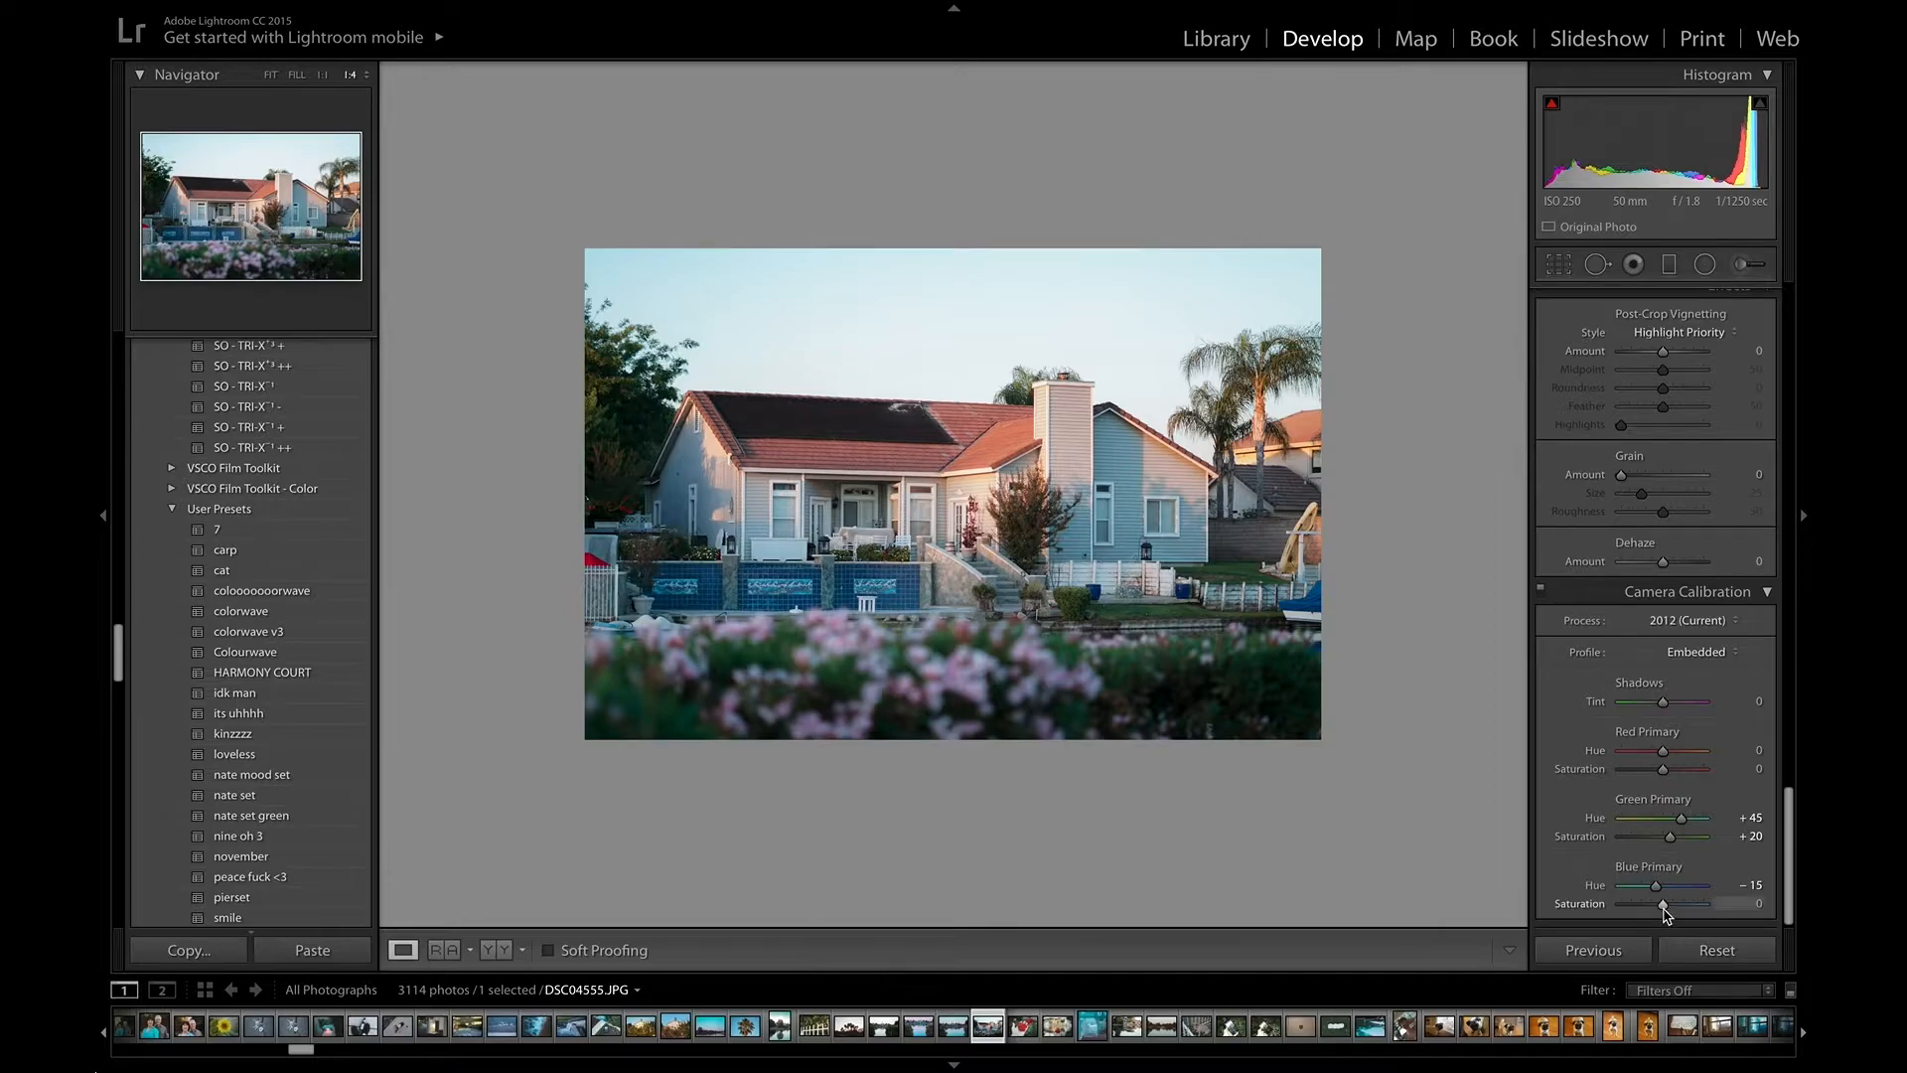
pyautogui.moveTo(1661, 903); pyautogui.dragTo(1638, 903)
pyautogui.moveTo(1646, 906); pyautogui.dragTo(1674, 911)
# - Enable lens profile corrections with Sony as the lens make
pyautogui.scroll(5, 1675, 909)
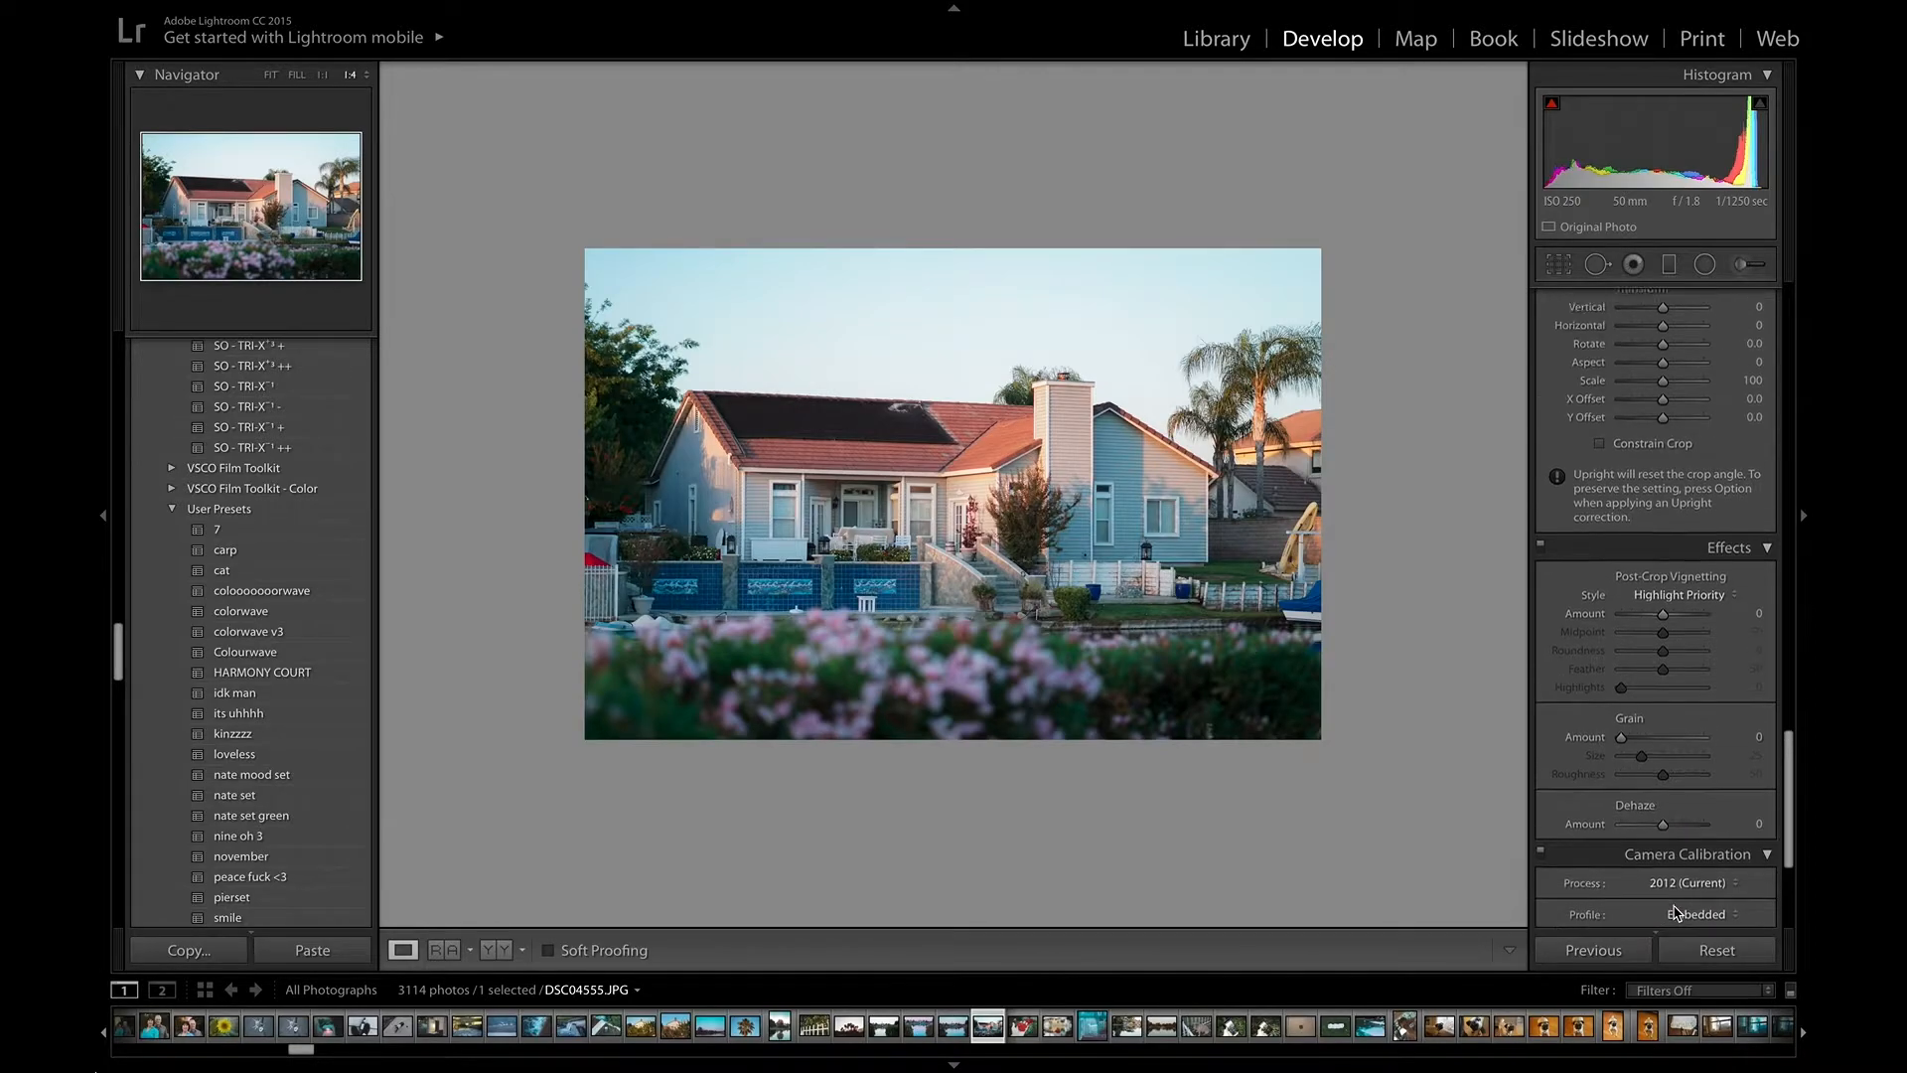
pyautogui.scroll(5, 1675, 912)
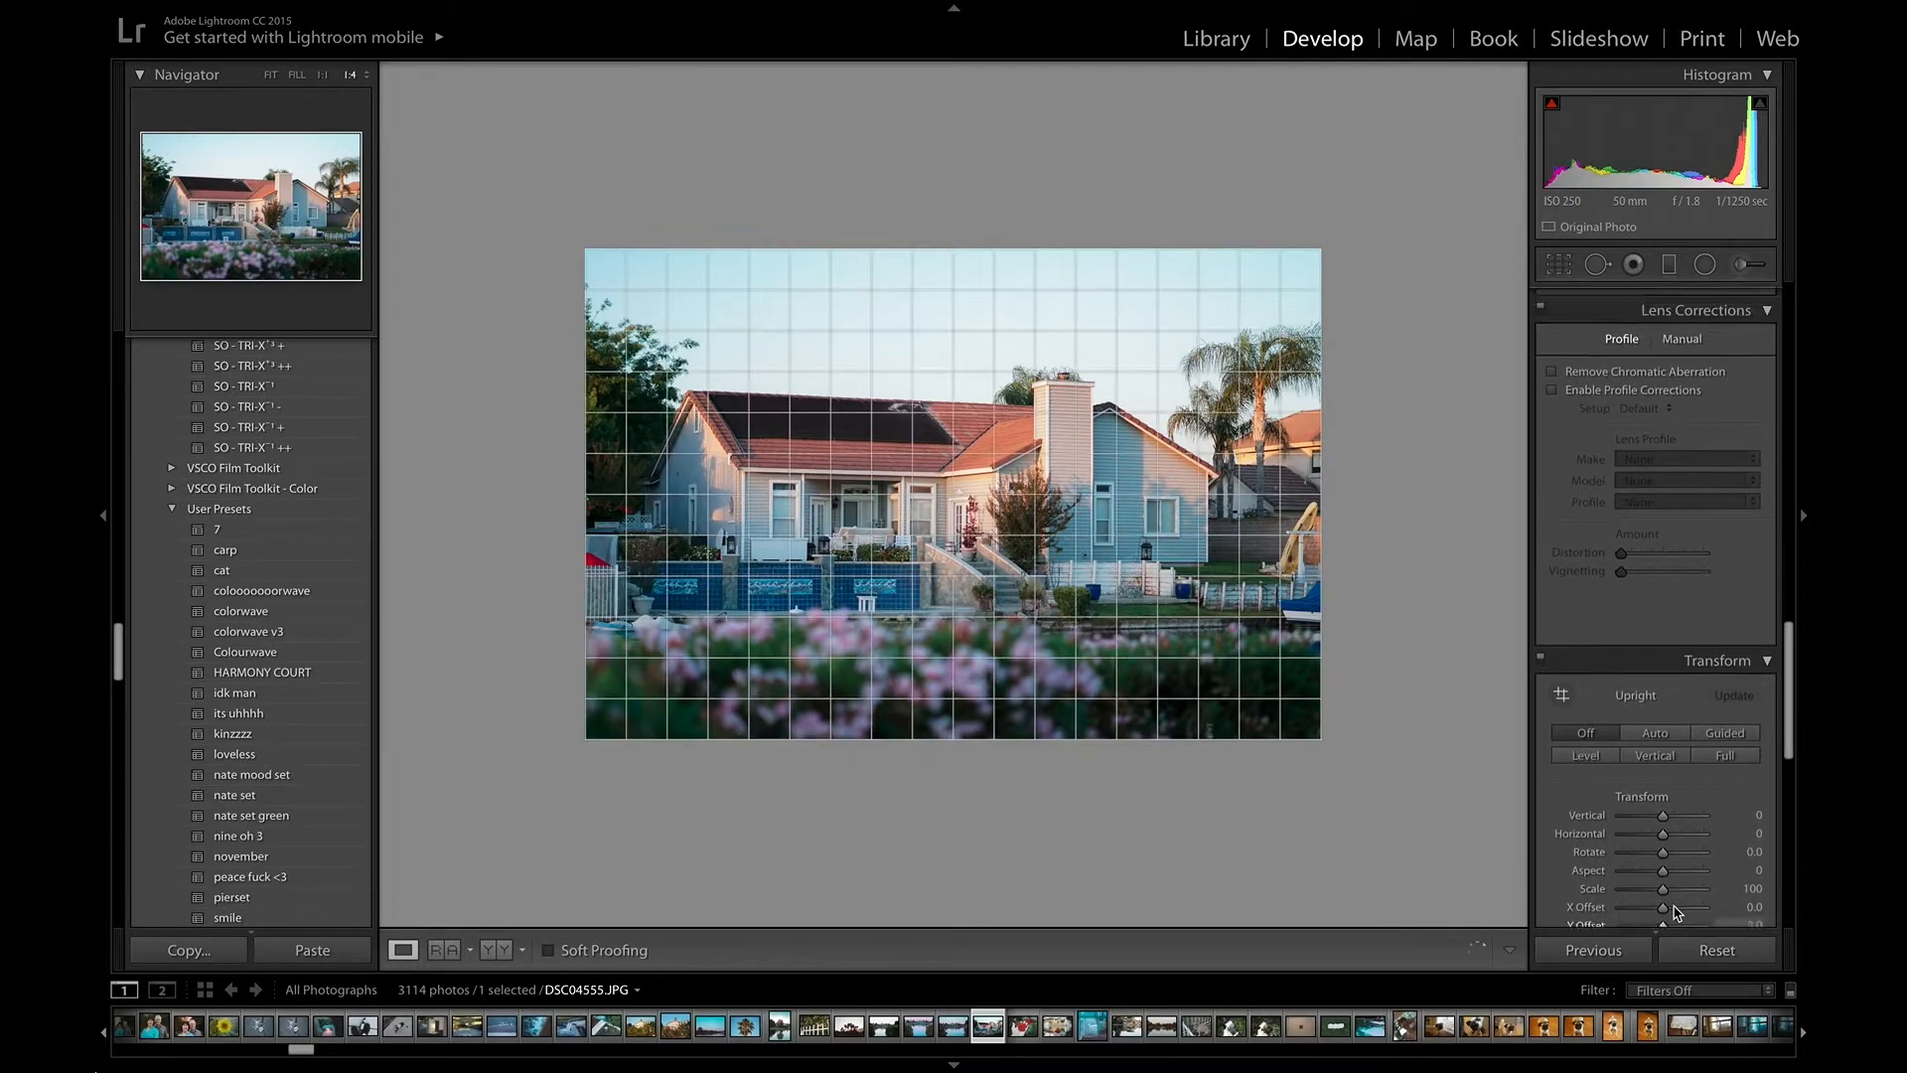
pyautogui.scroll(3, 1675, 912)
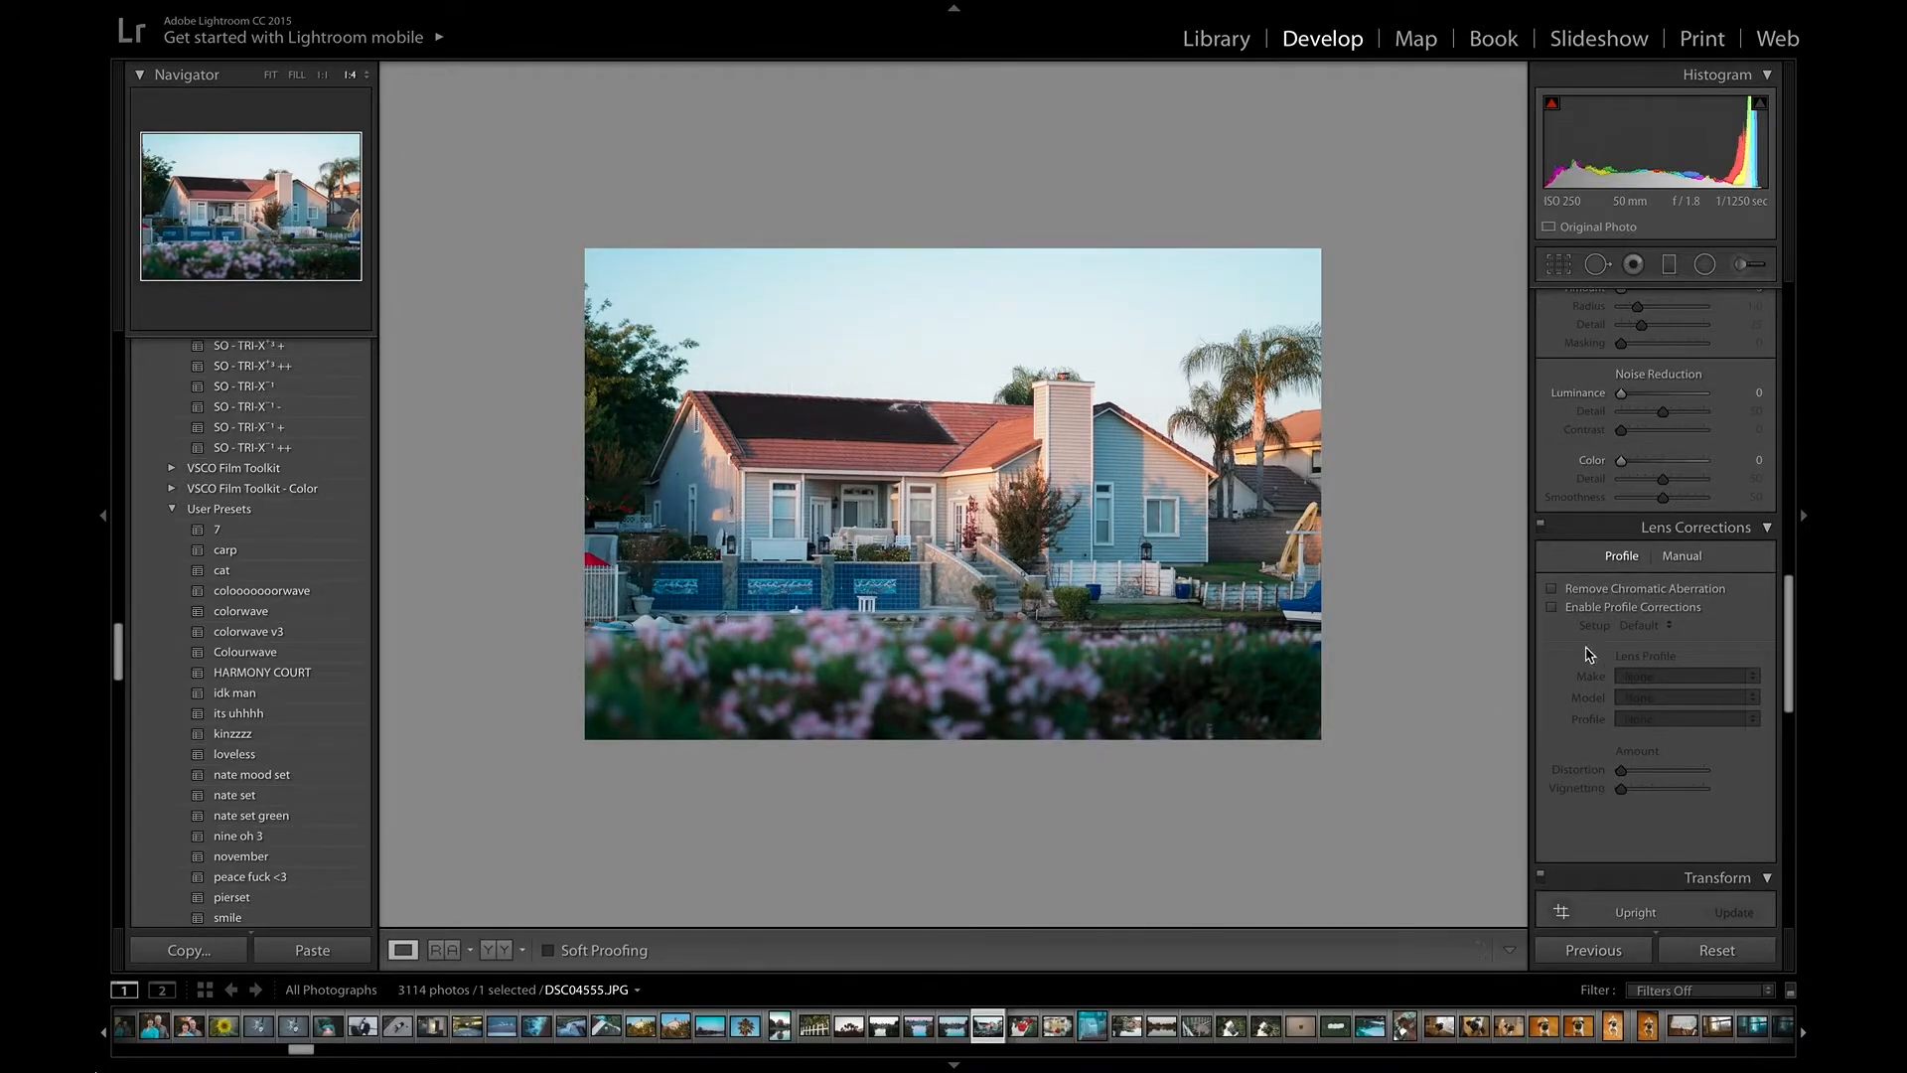
pyautogui.click(1553, 608)
pyautogui.click(1665, 679)
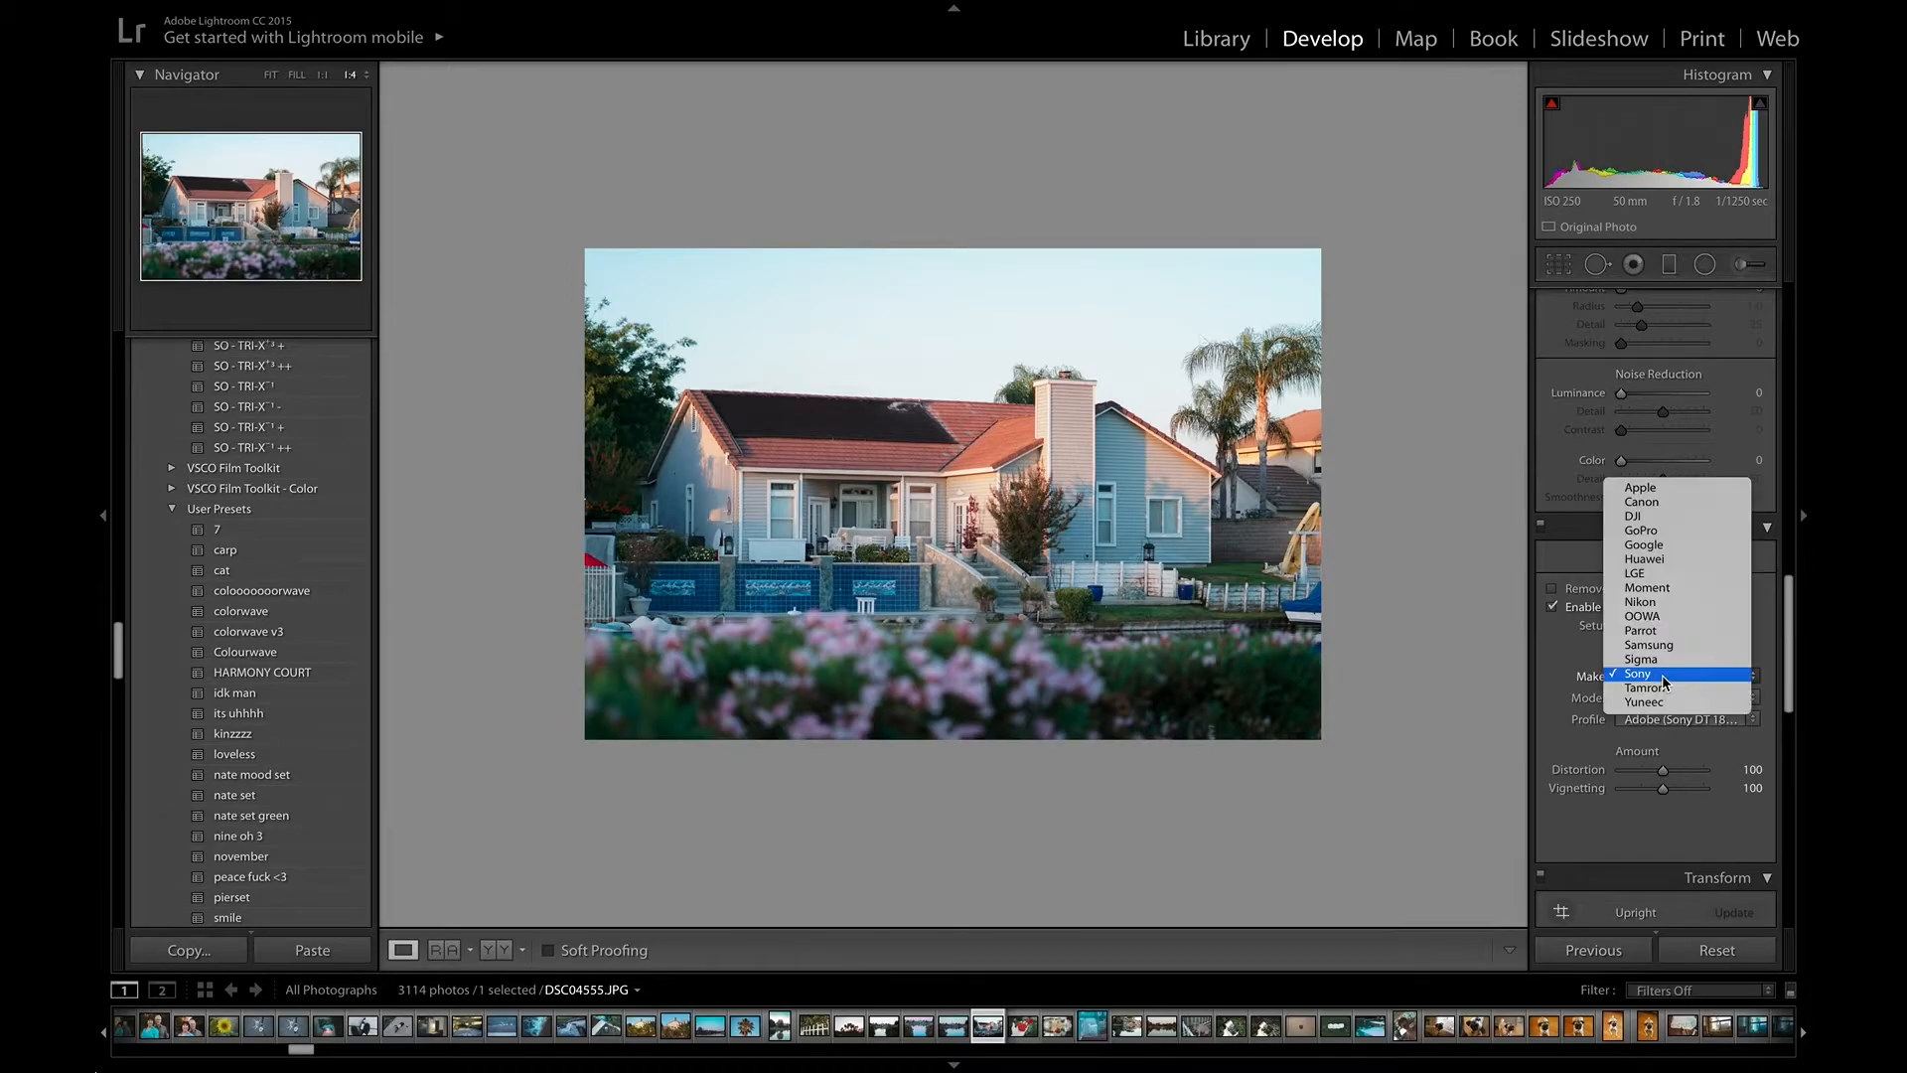
pyautogui.click(1665, 681)
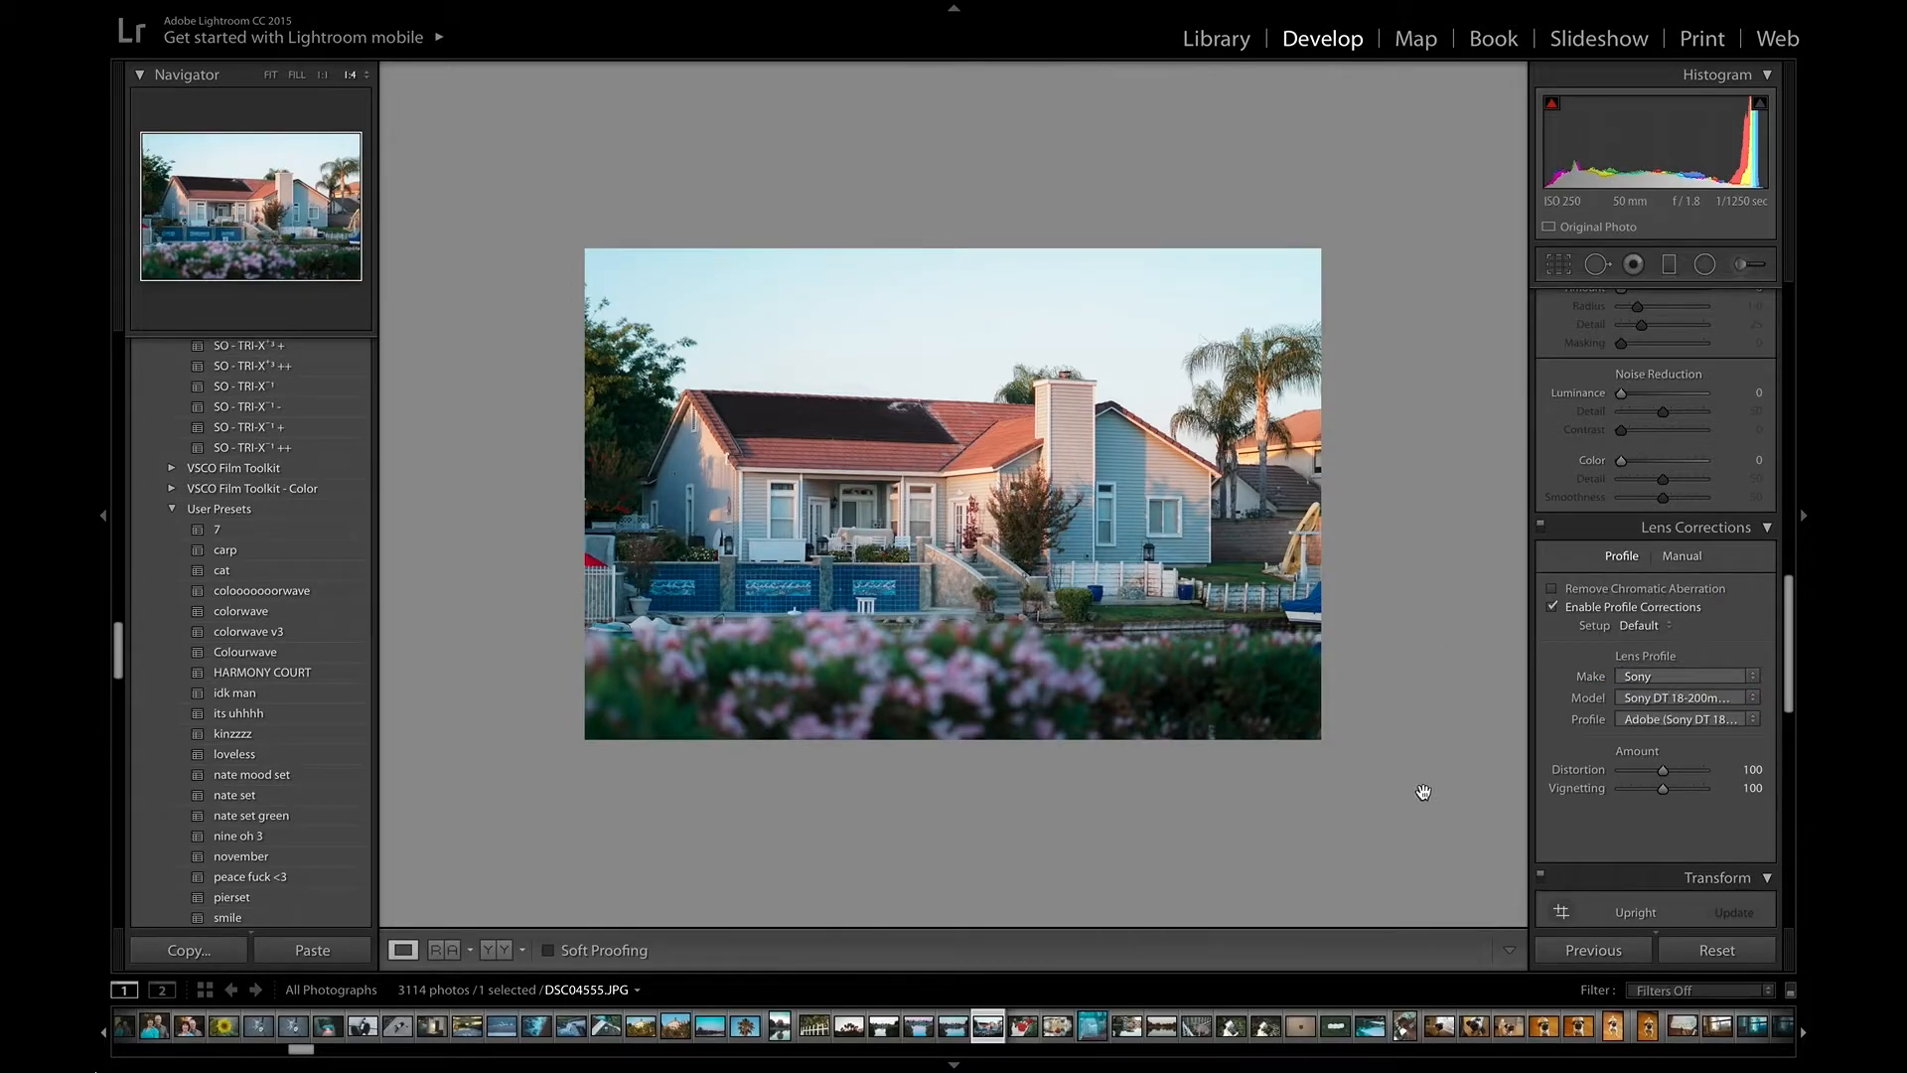
# - Toggle profile corrections off and on to compare the effect
pyautogui.click(1554, 606)
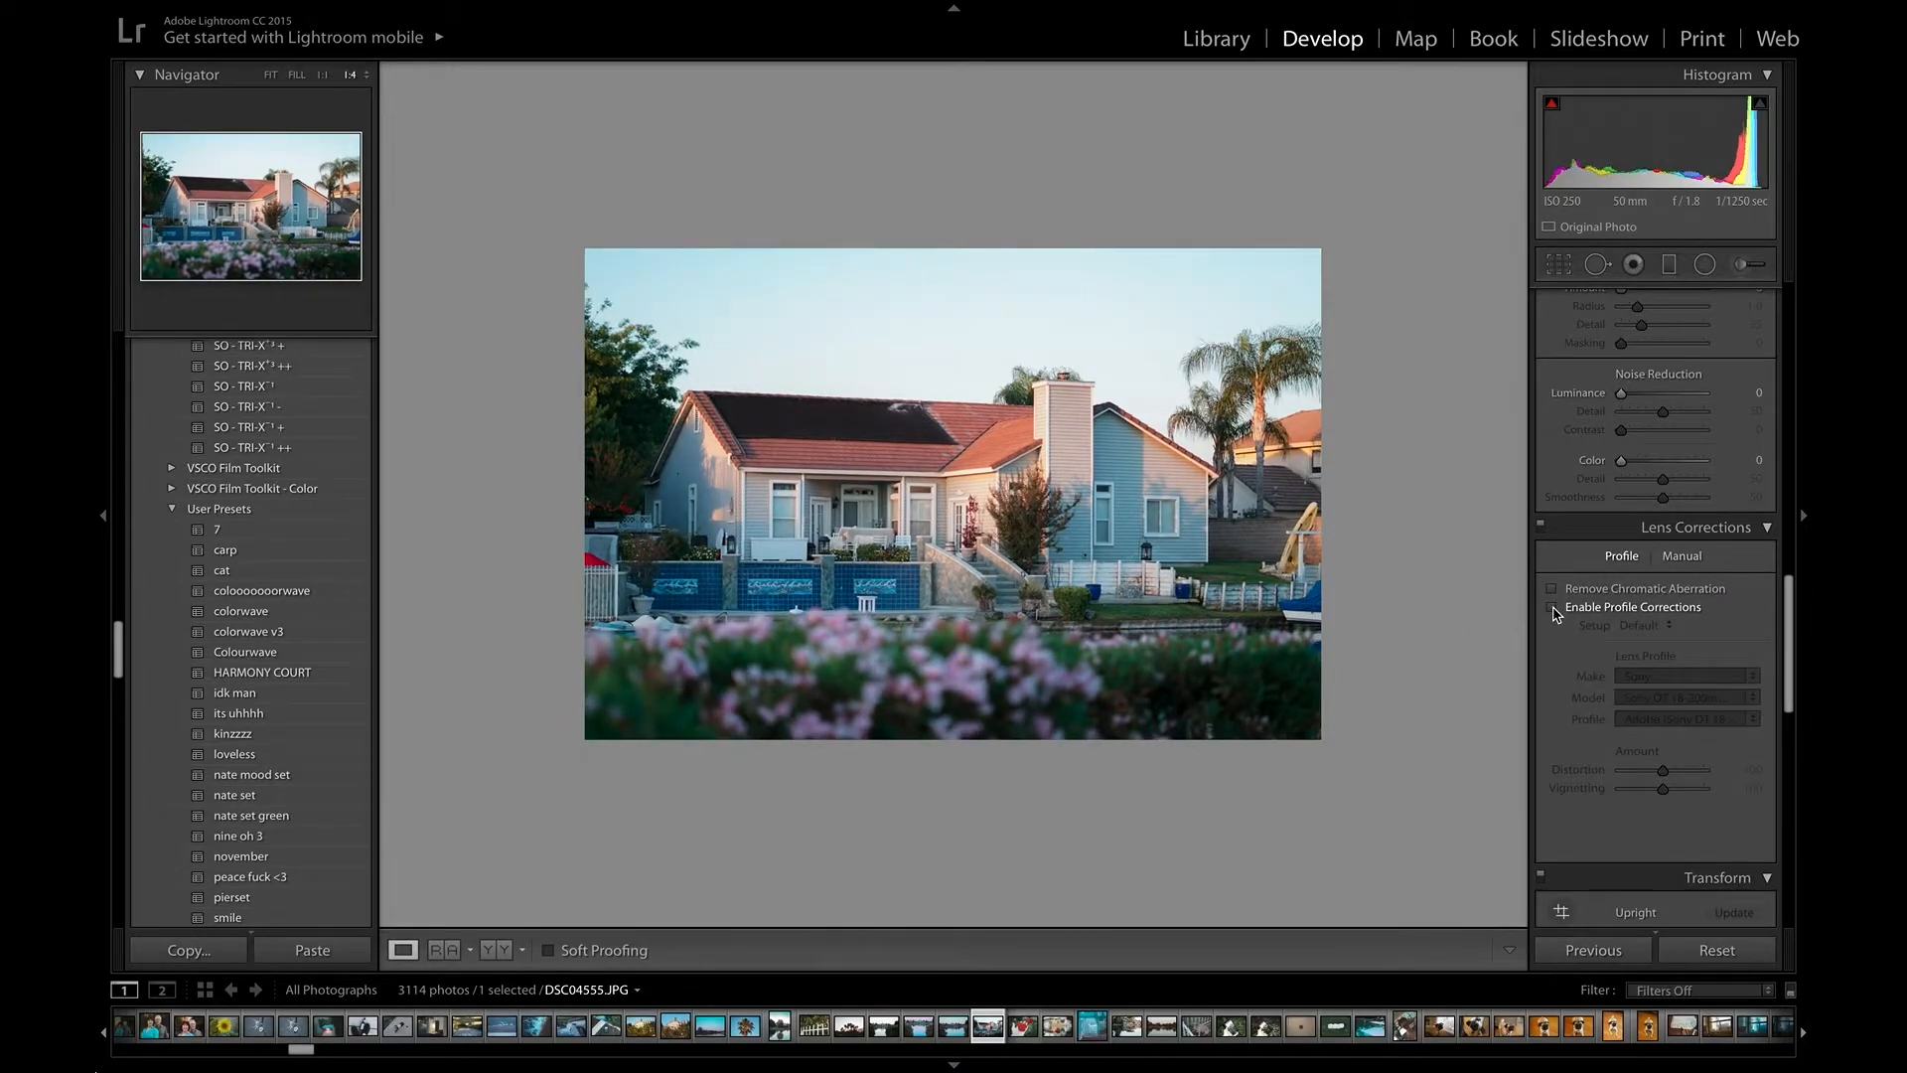
pyautogui.click(1554, 607)
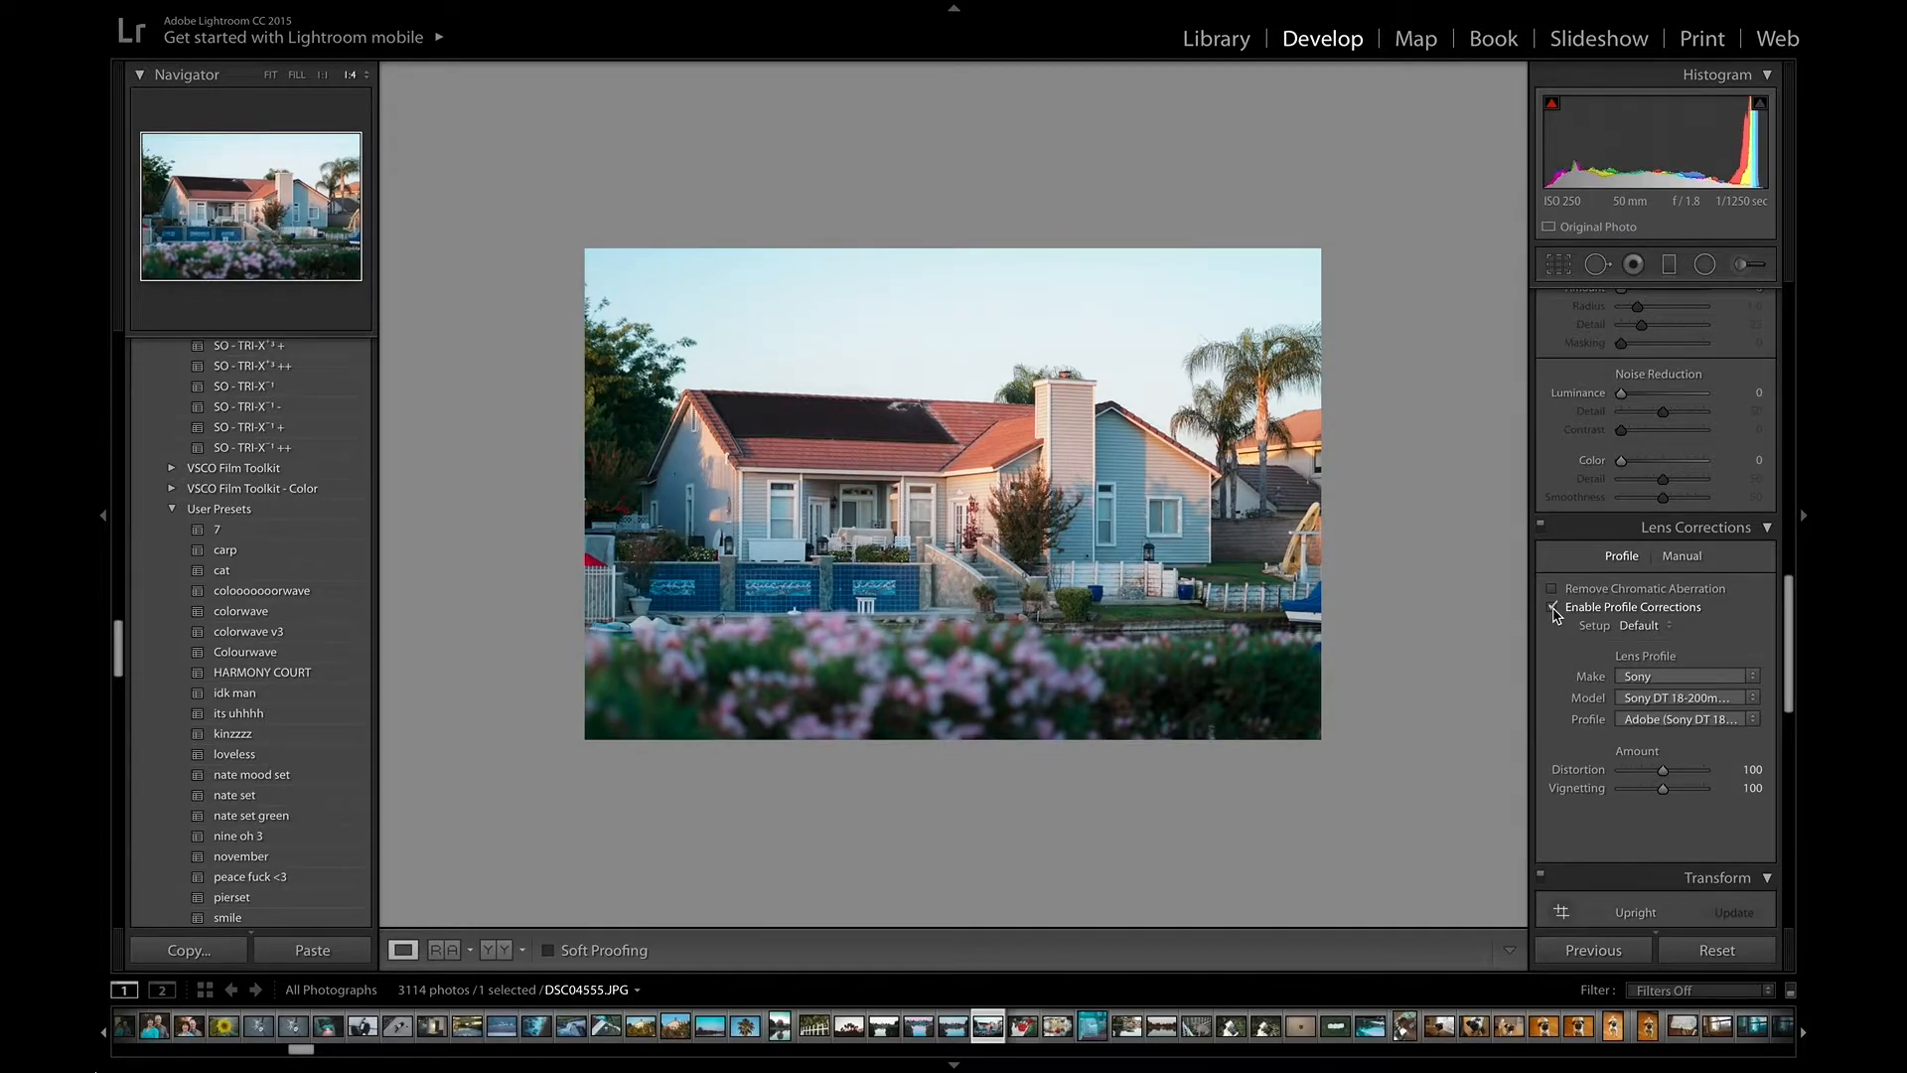
pyautogui.click(1553, 607)
pyautogui.click(1553, 607)
pyautogui.click(1554, 607)
pyautogui.click(1553, 607)
pyautogui.click(1553, 607)
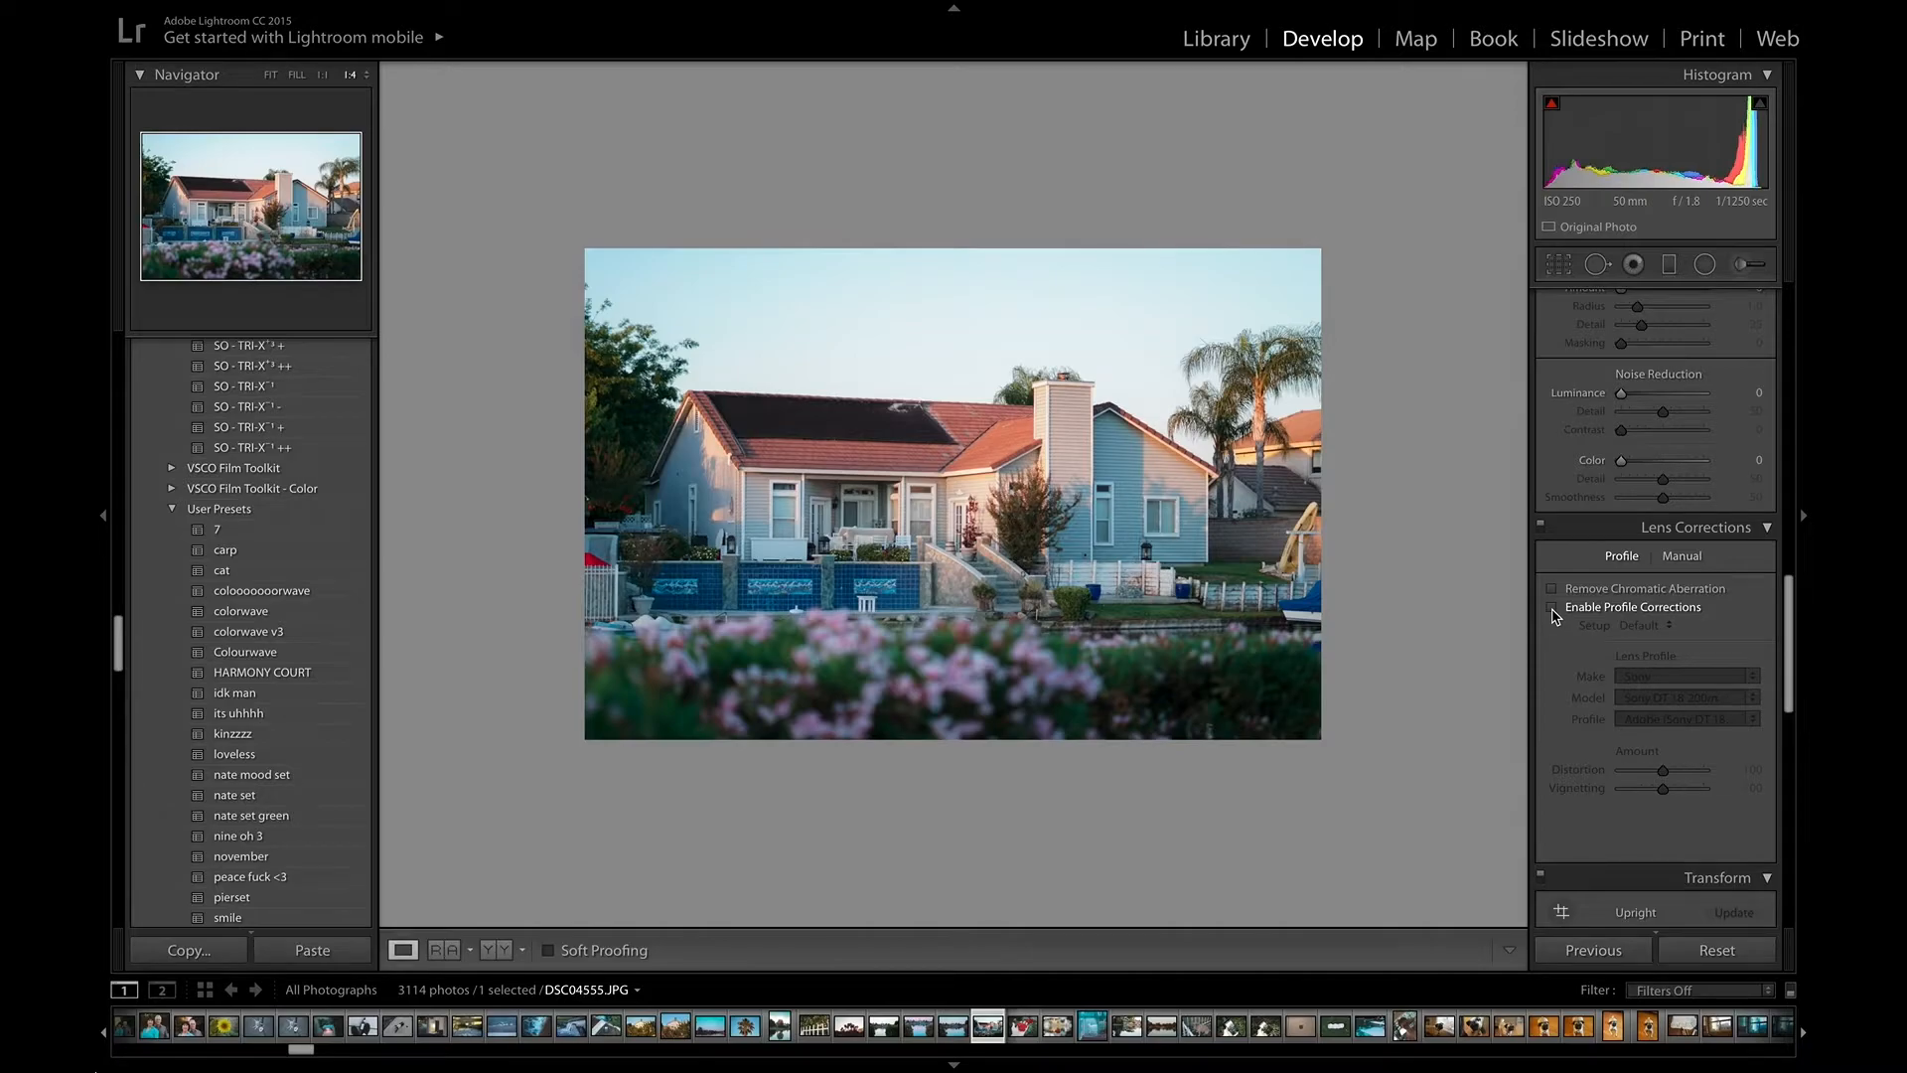
pyautogui.click(1553, 607)
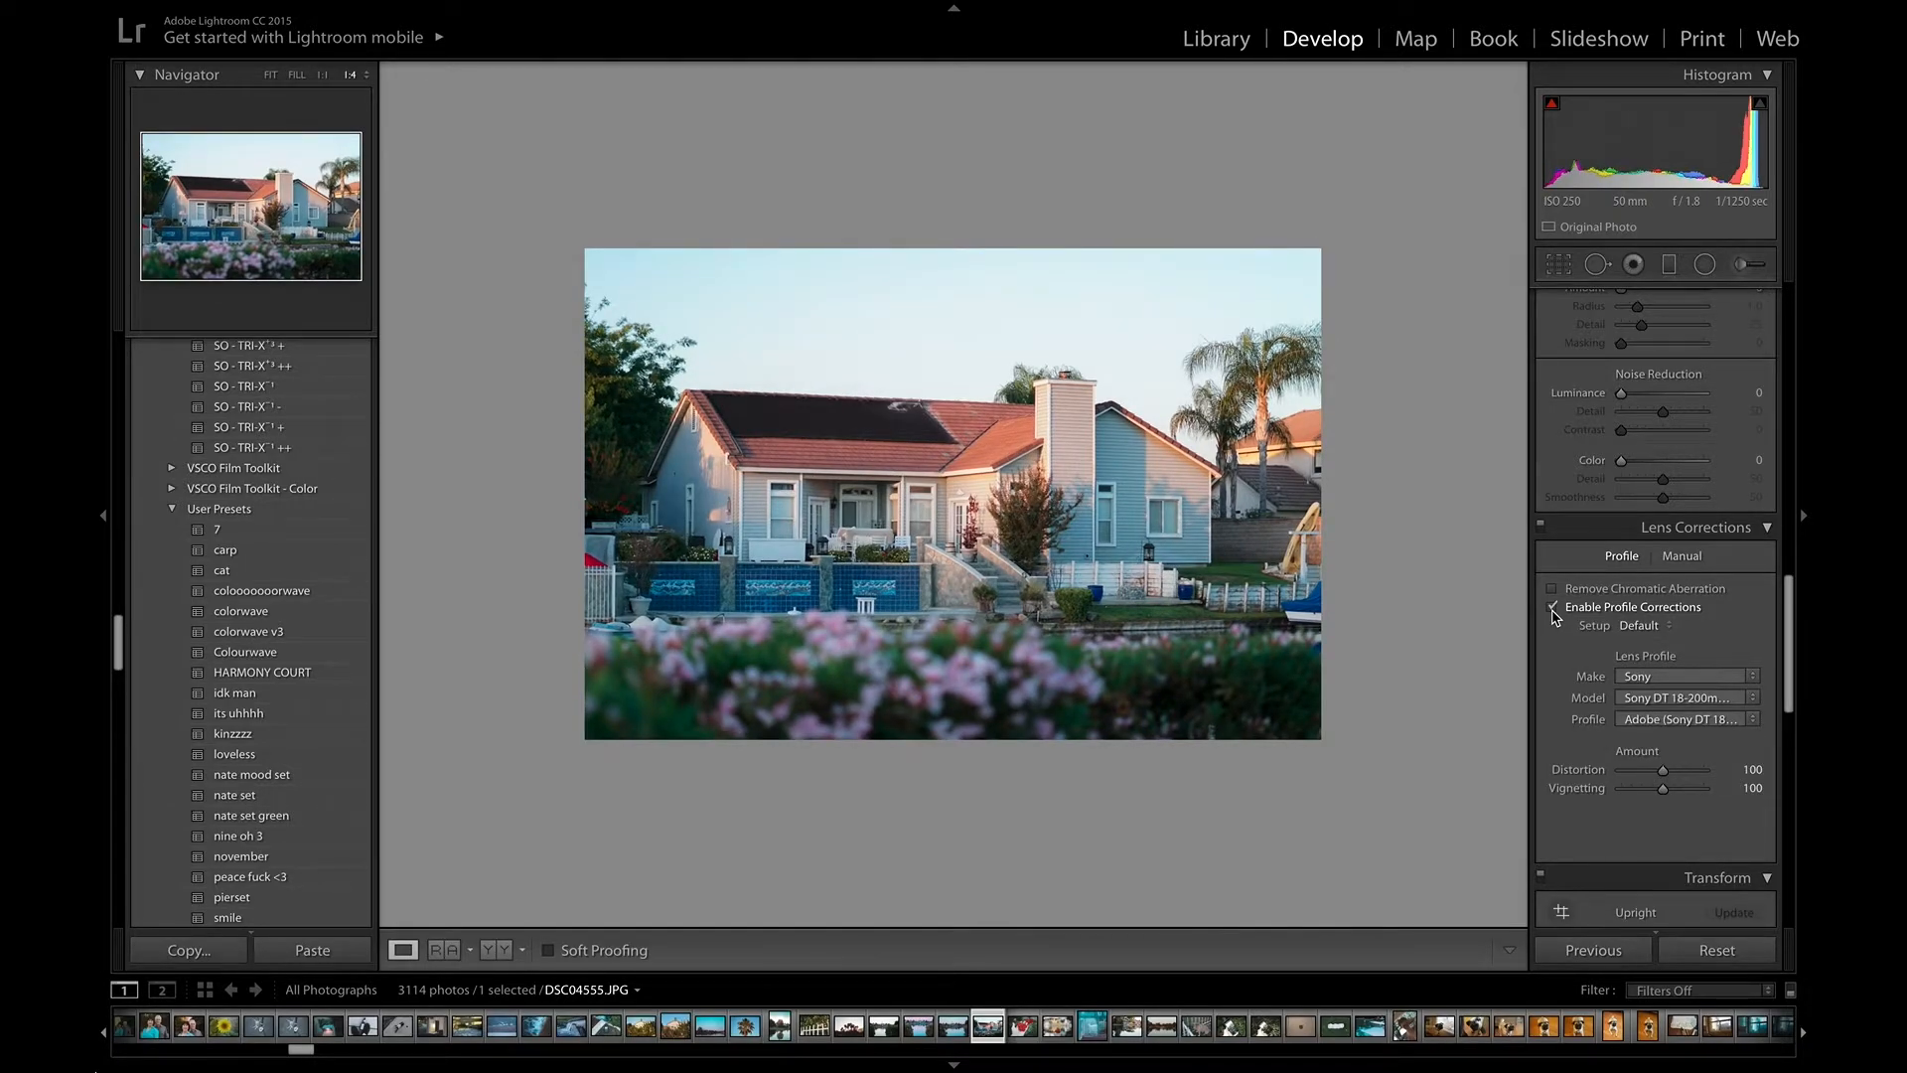
# - Set the sharpening Amount to 50
pyautogui.scroll(6, 1555, 616)
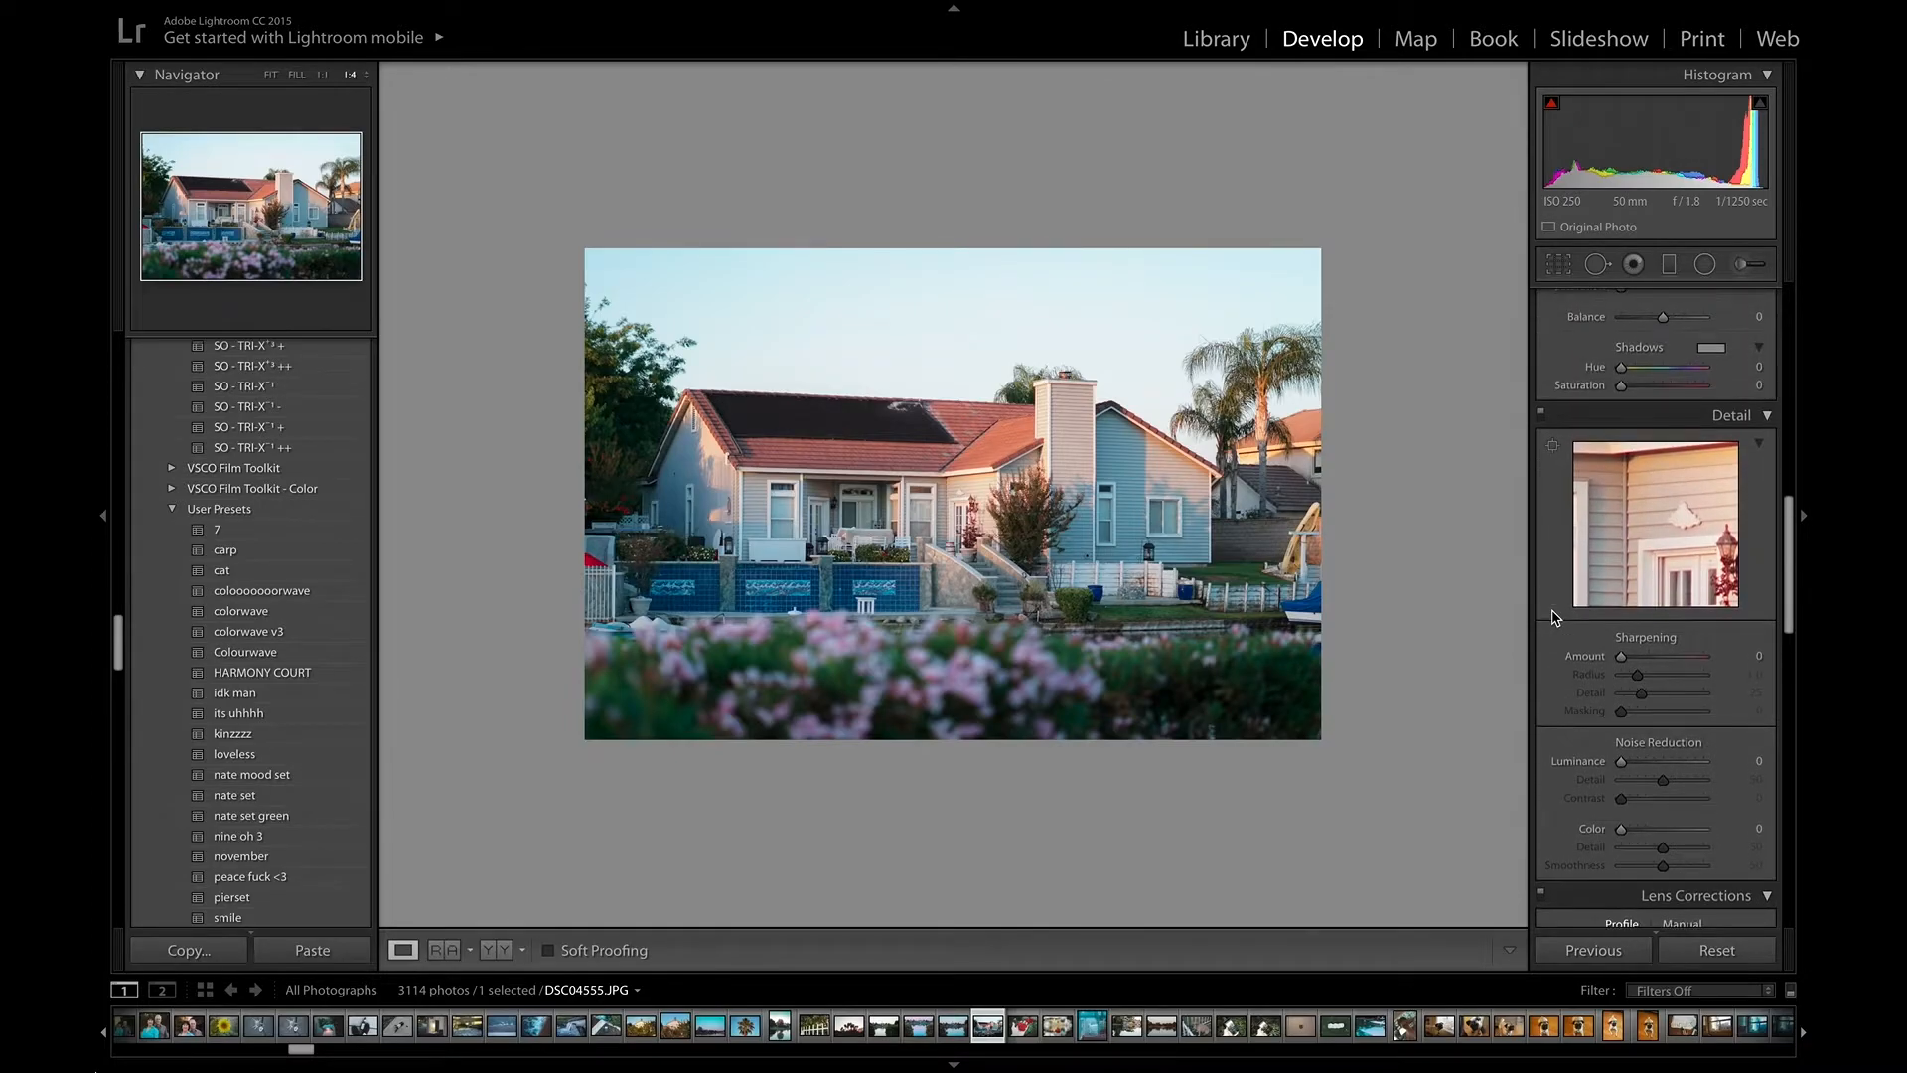
pyautogui.scroll(1, 1555, 615)
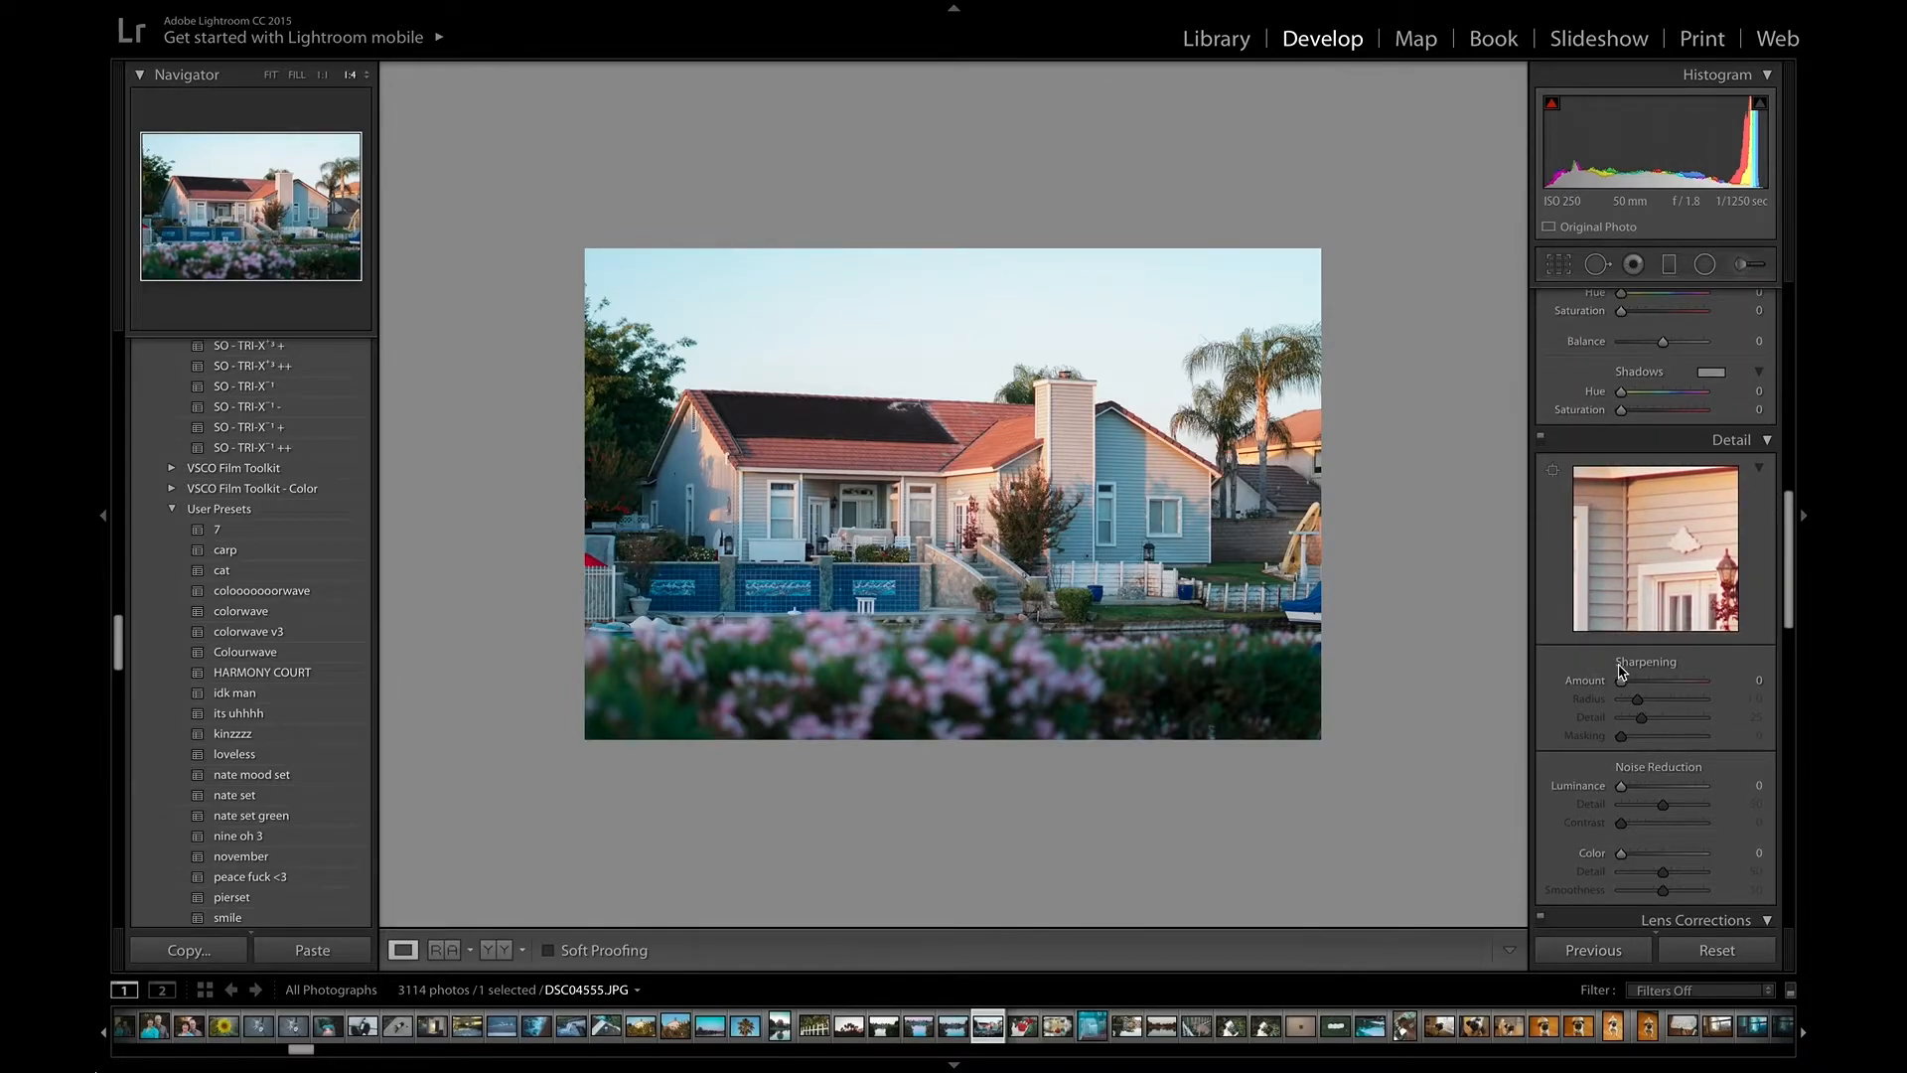
pyautogui.moveTo(1623, 685); pyautogui.dragTo(1653, 692)
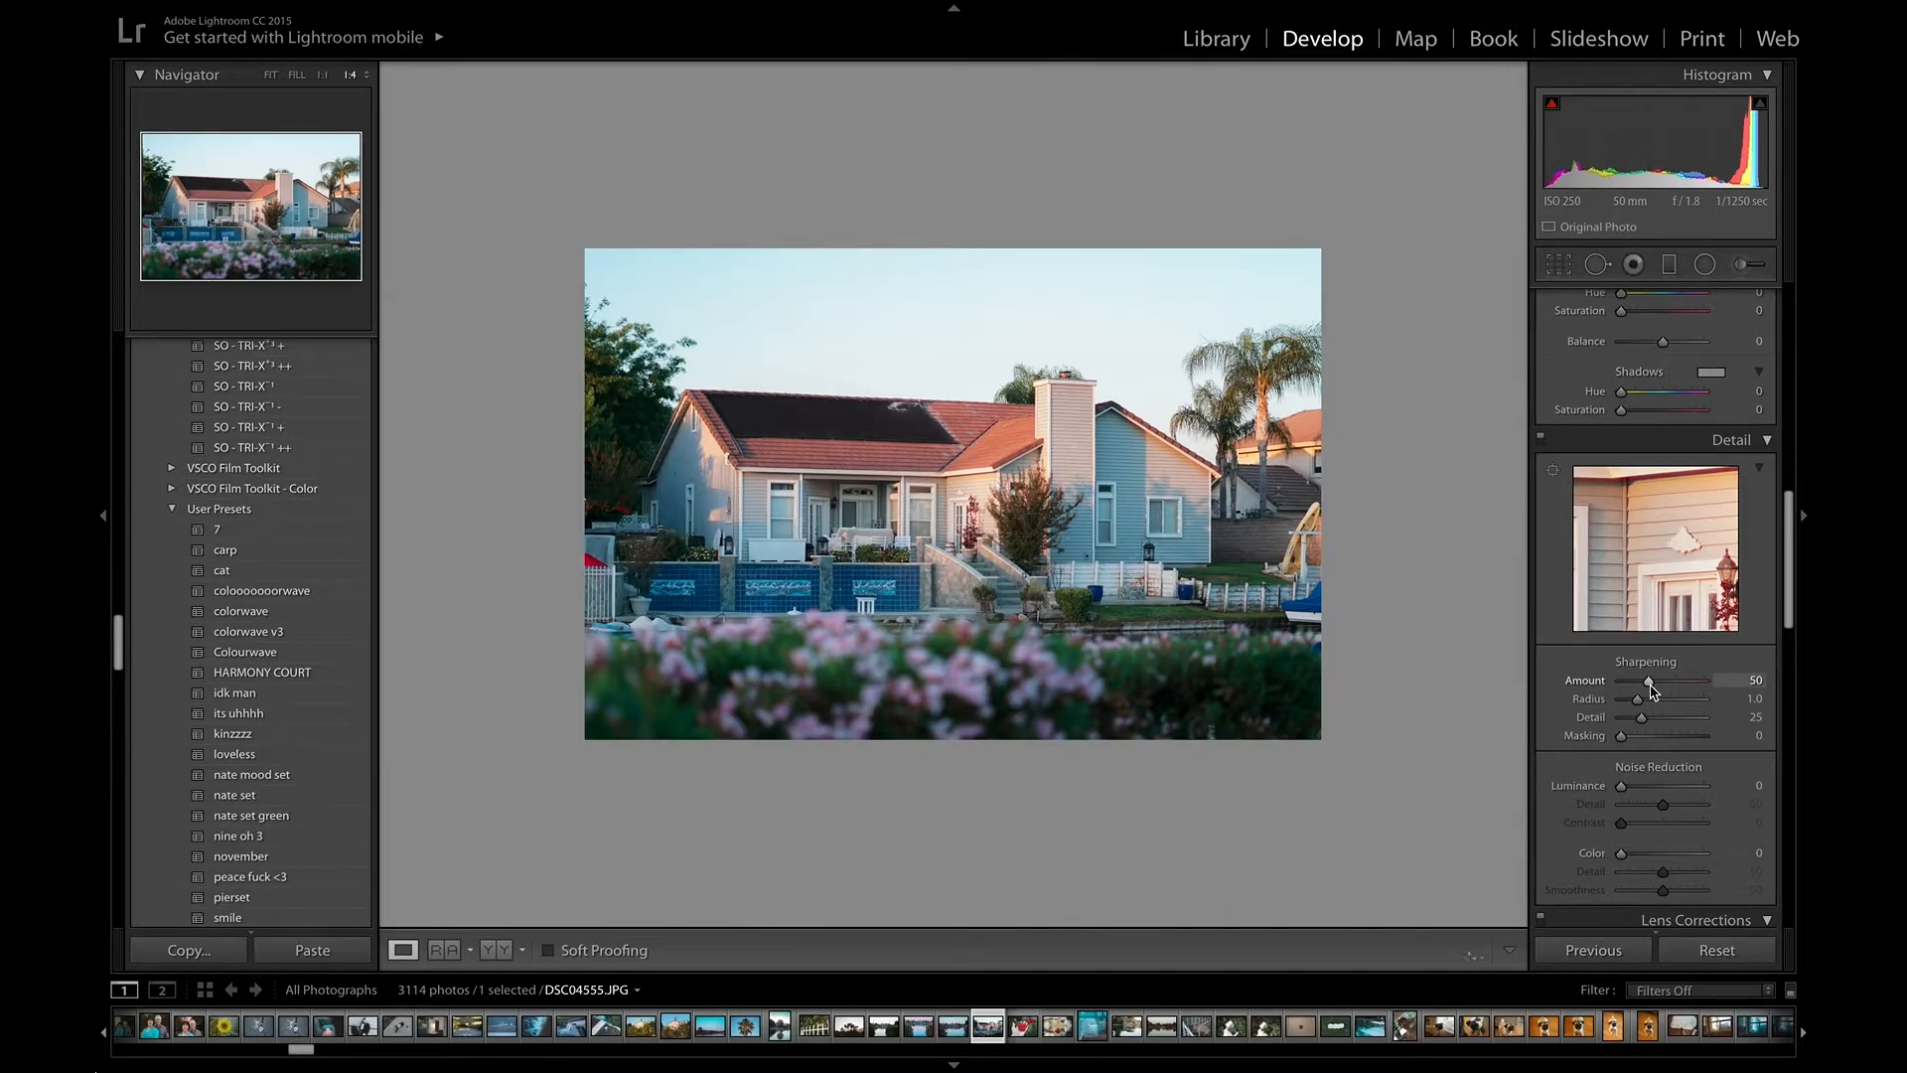
# - Zoom into the photo and pan around the house to inspect the sharpening
pyautogui.click(861, 422)
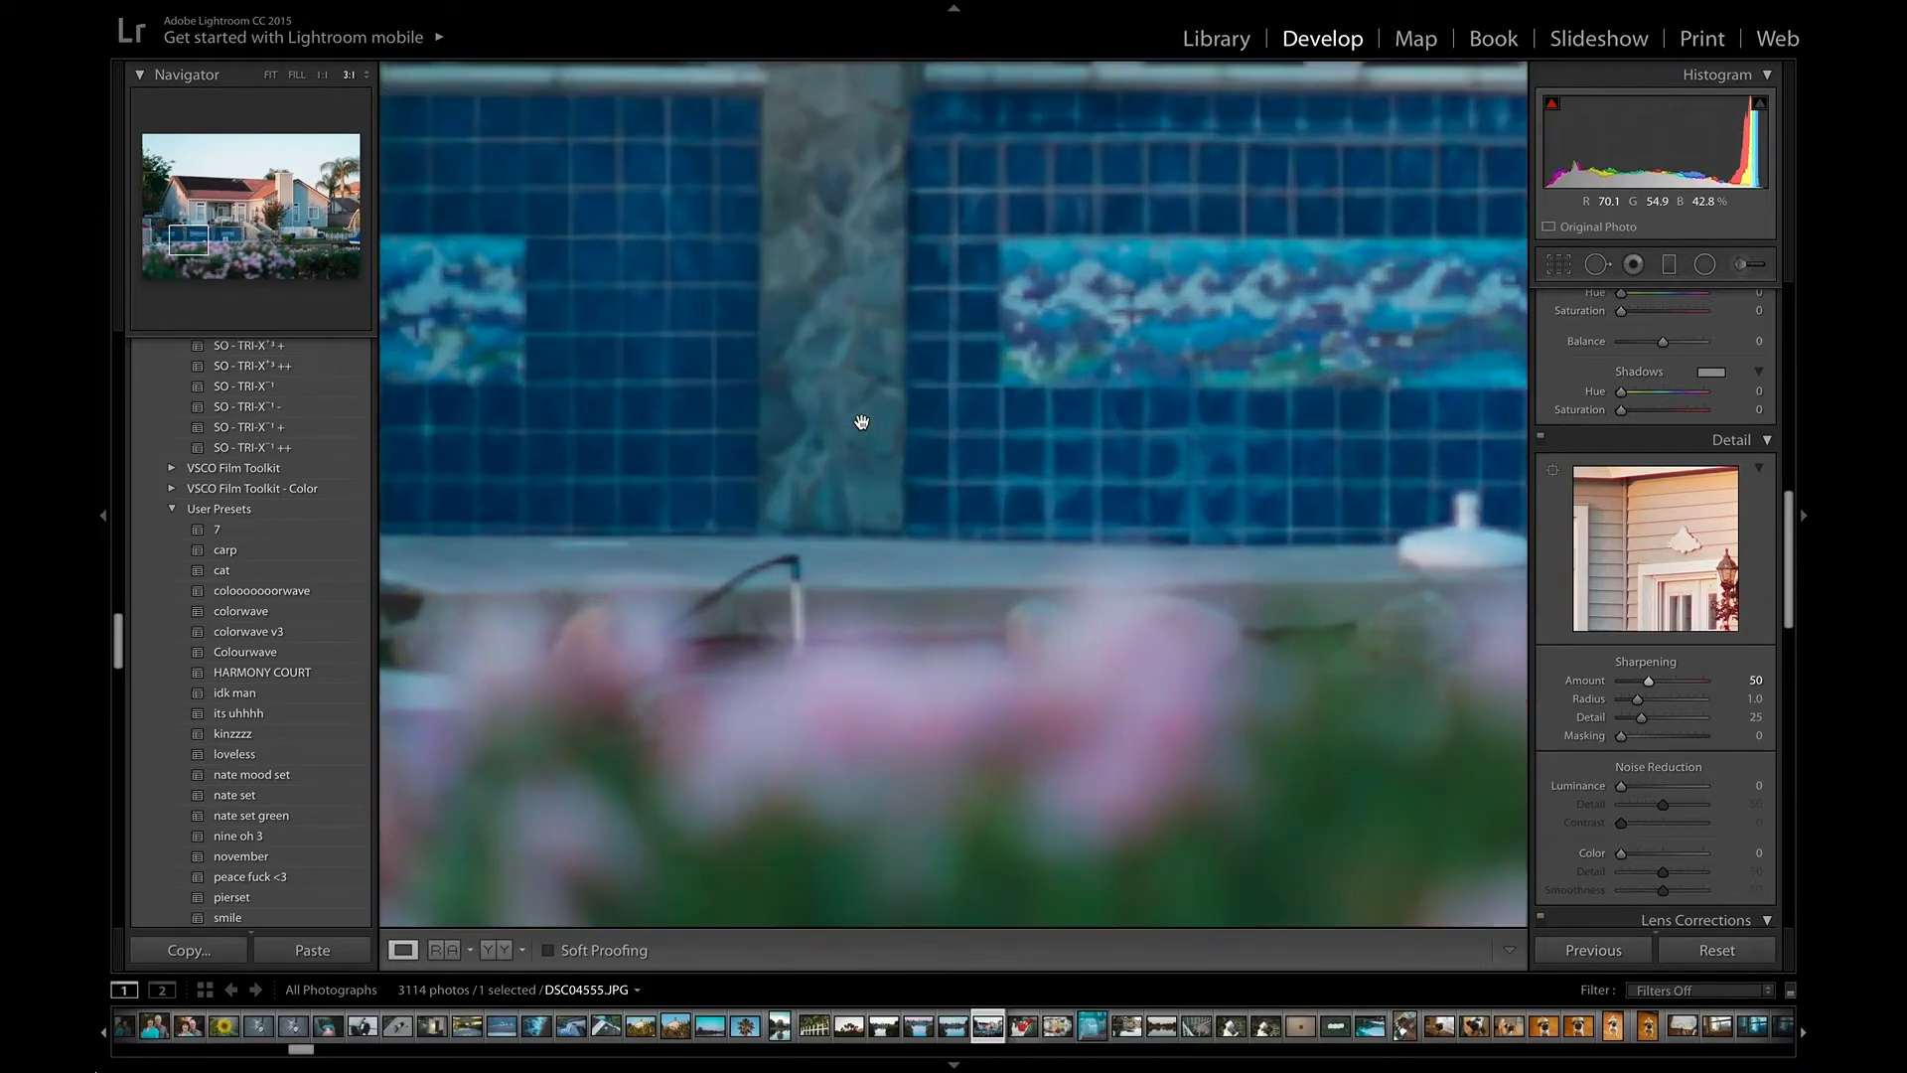
pyautogui.scroll(10, 861, 422)
pyautogui.hscroll(6, 861, 422)
pyautogui.scroll(-5, 861, 422)
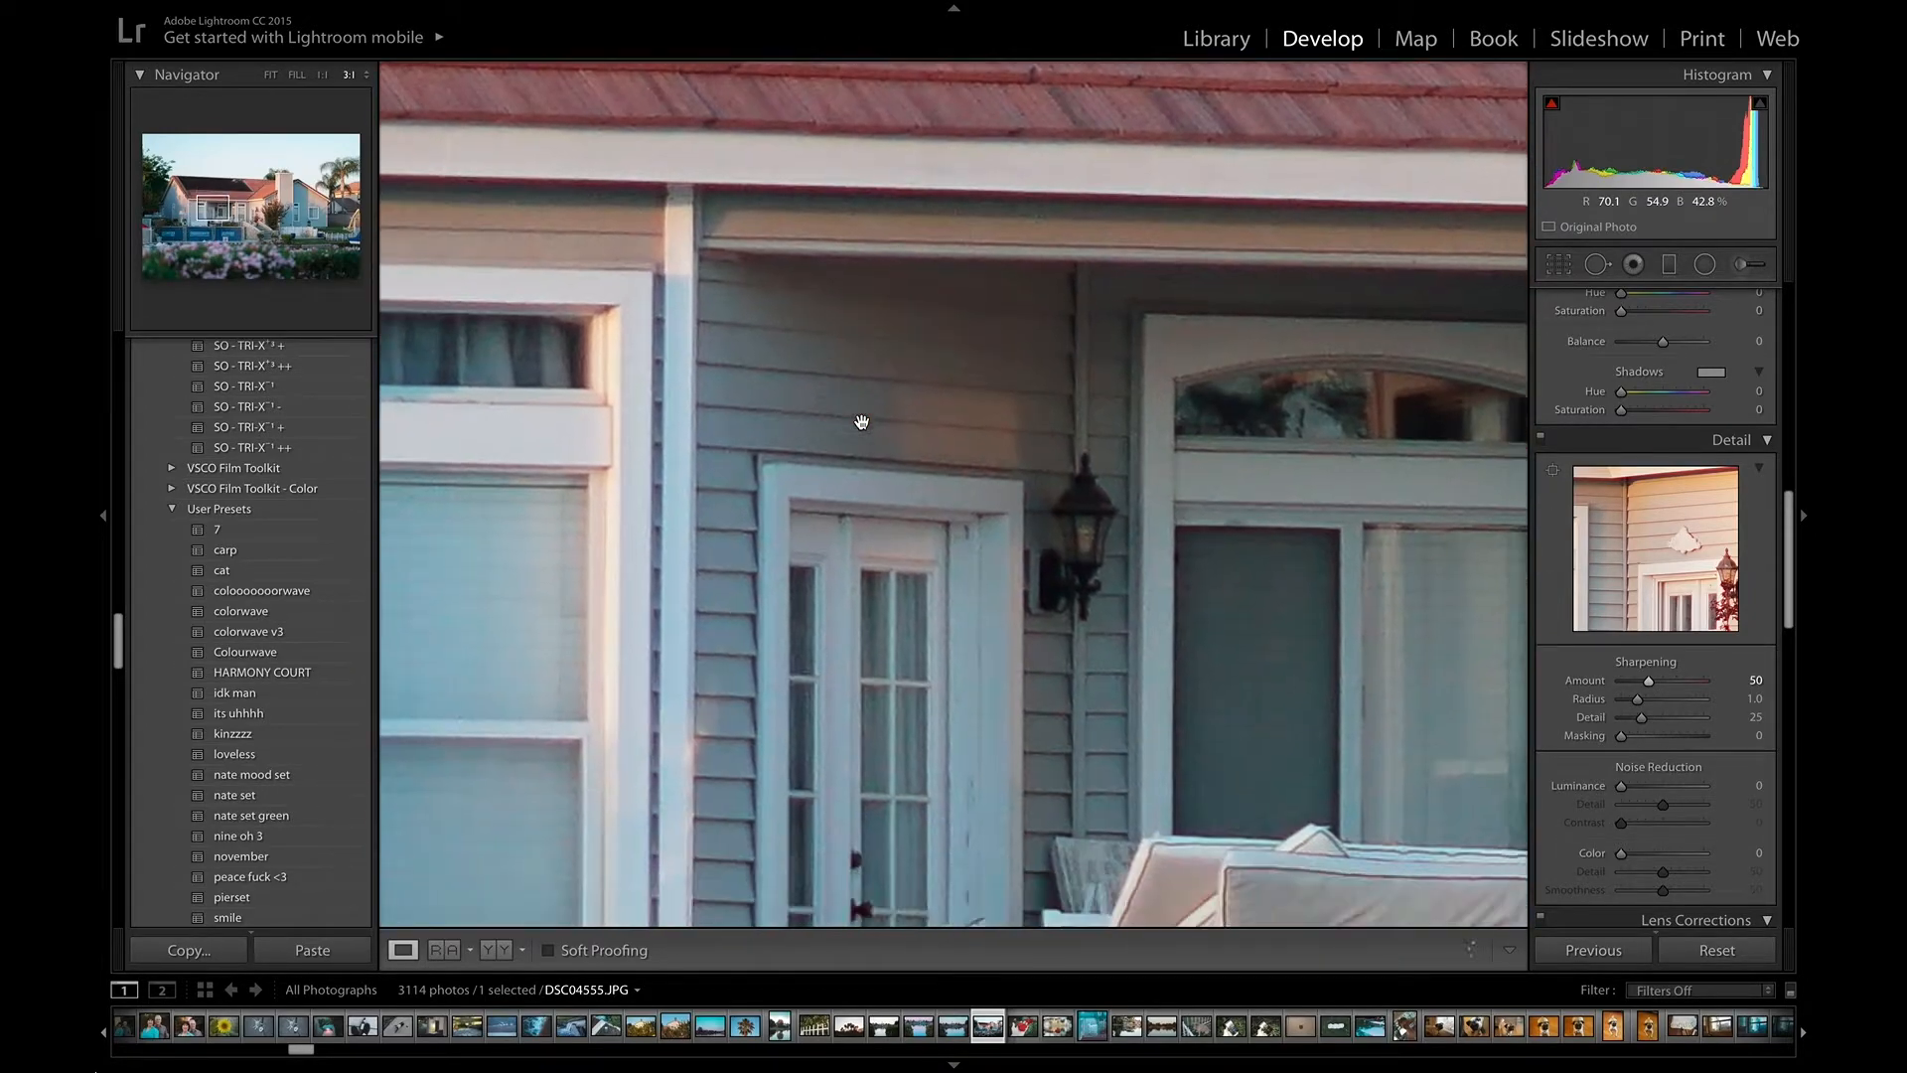
pyautogui.scroll(-2, 861, 425)
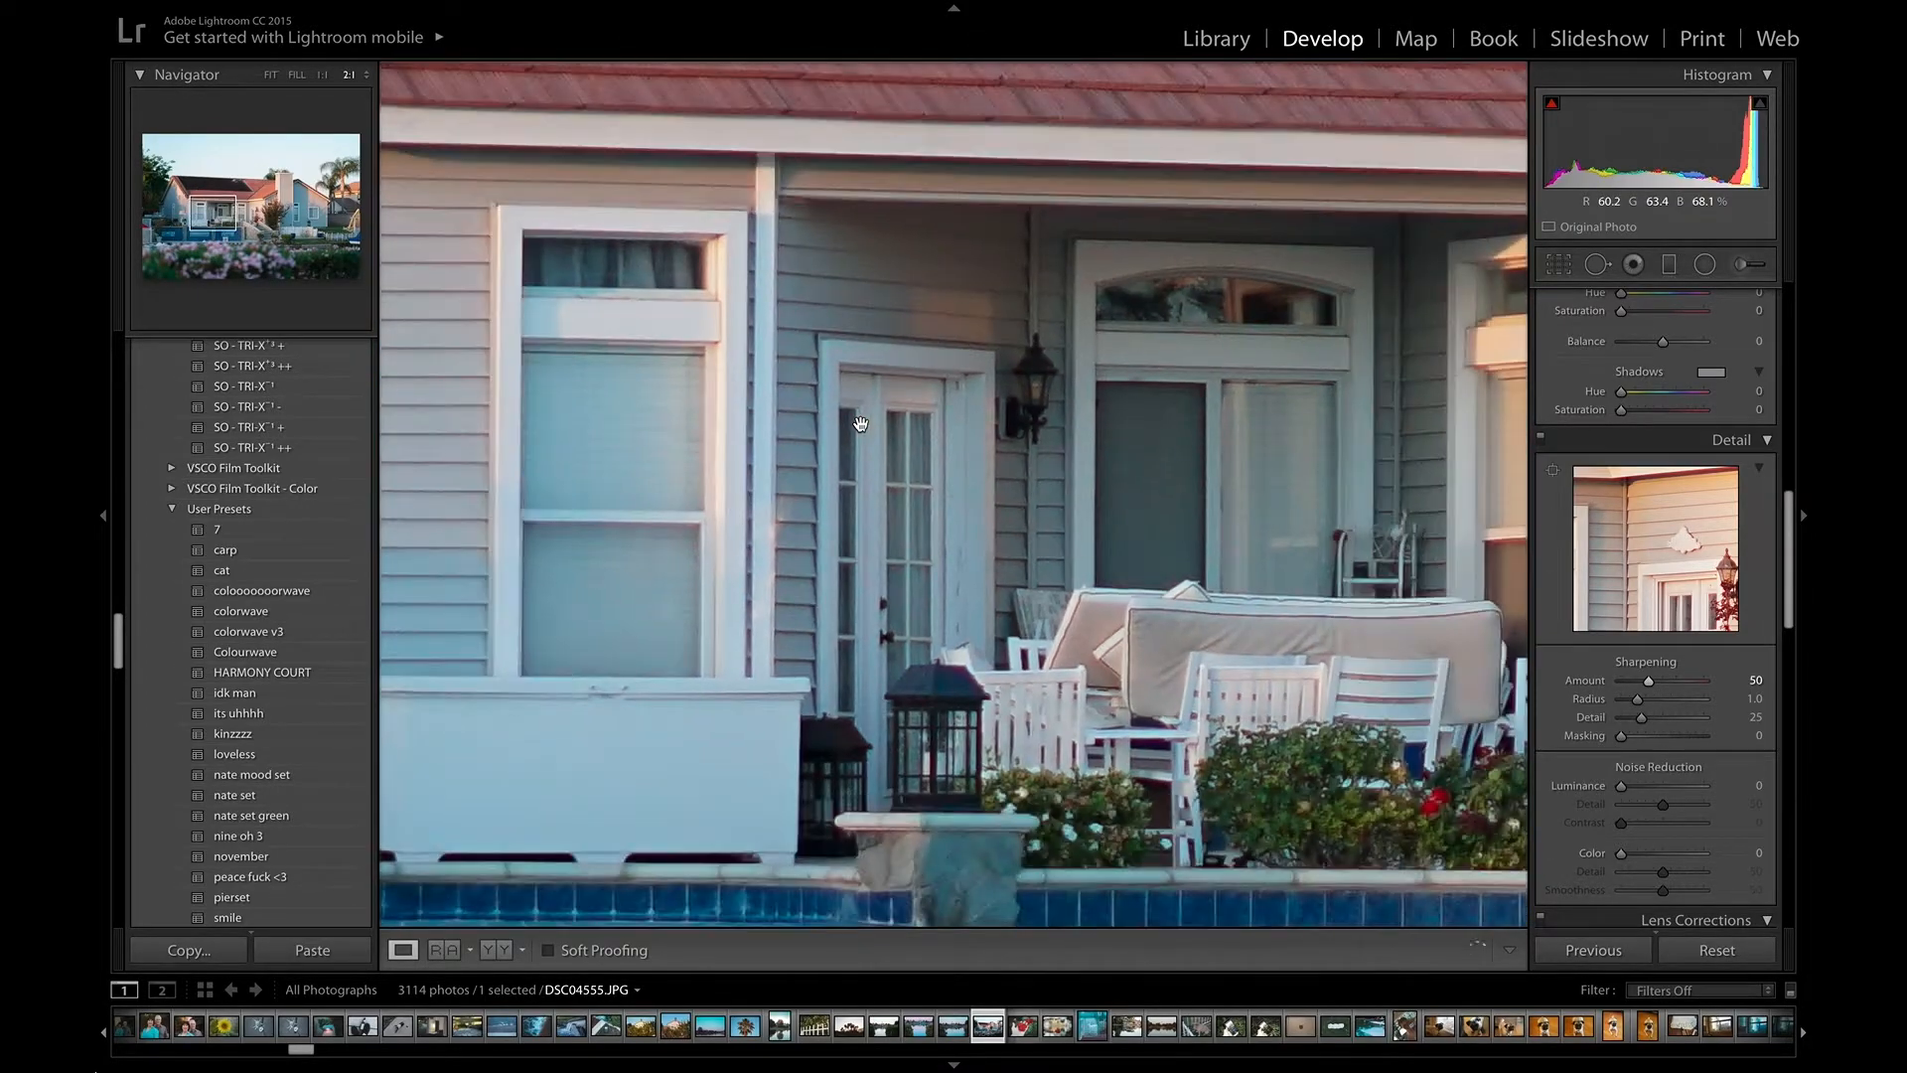
pyautogui.hscroll(3, 861, 424)
pyautogui.hscroll(1, 826, 424)
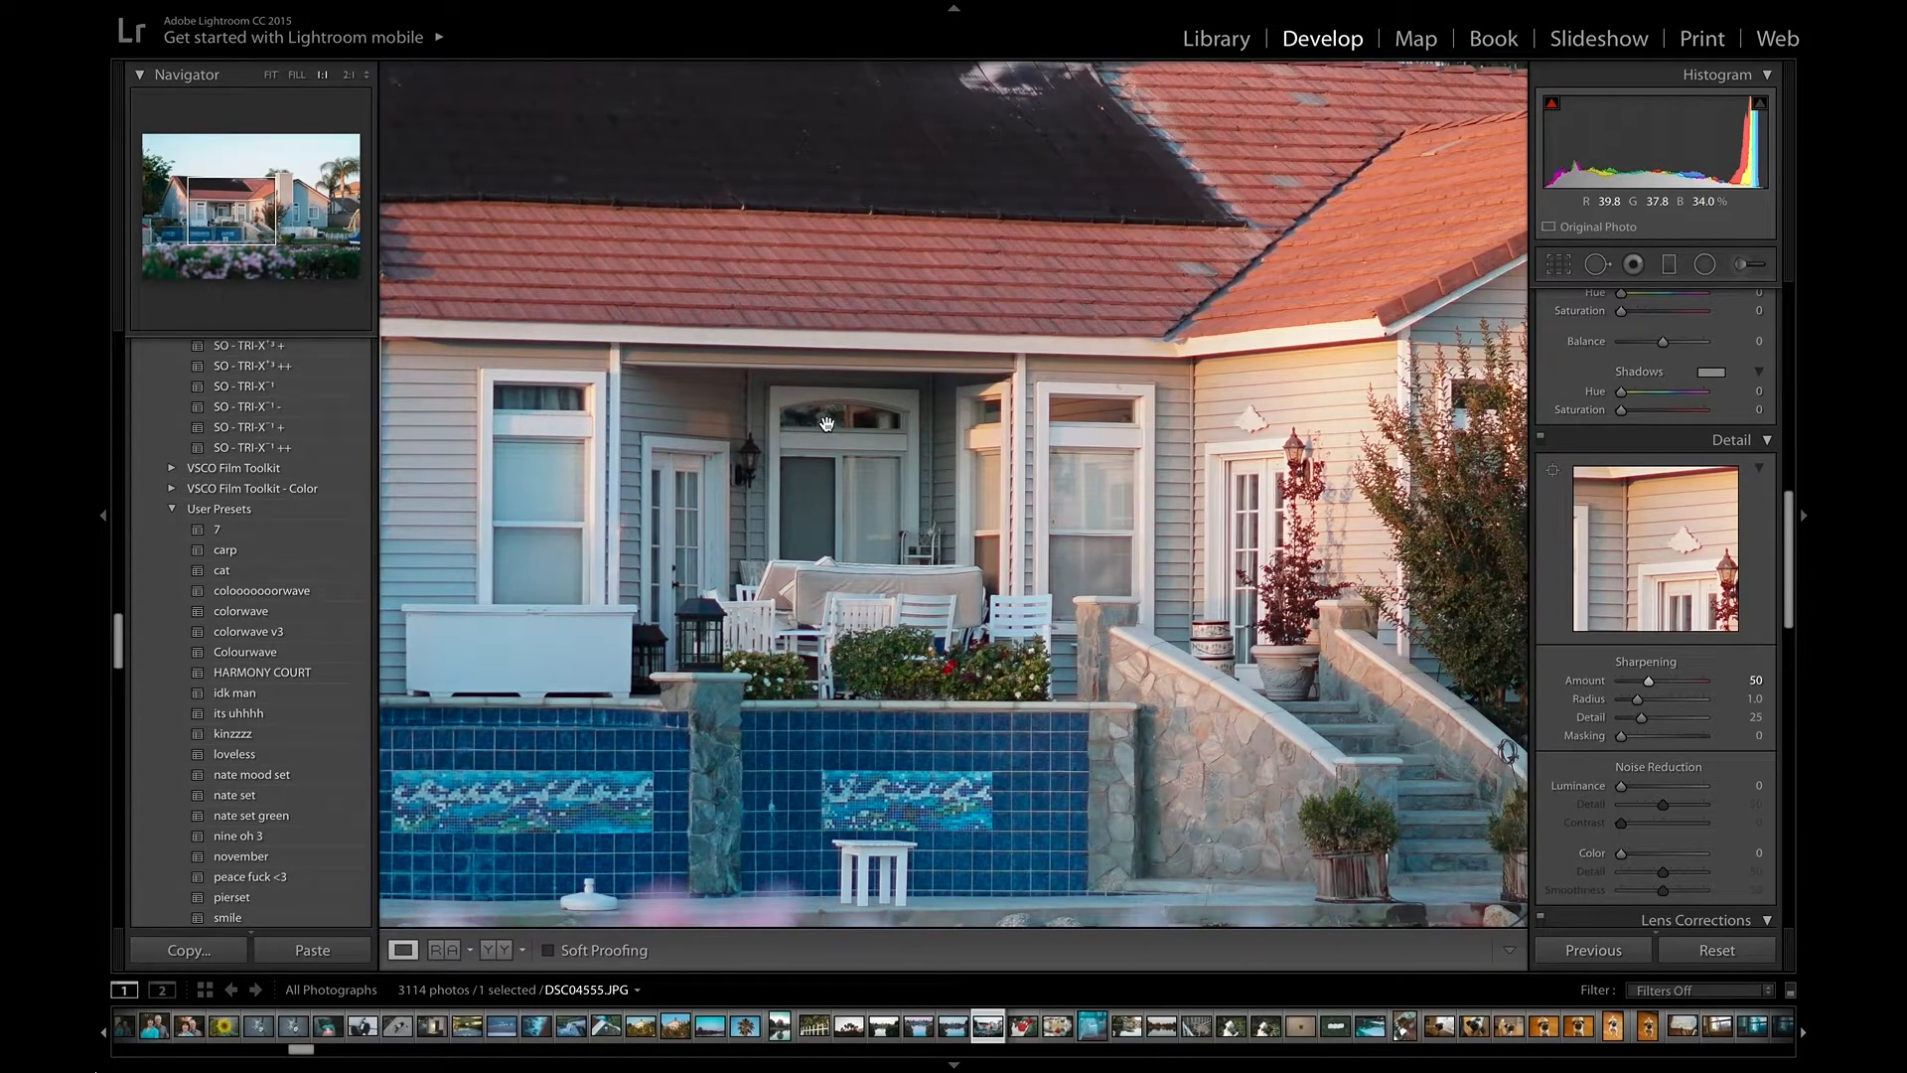
pyautogui.scroll(2, 1132, 417)
pyautogui.hscroll(1, 1132, 417)
pyautogui.hscroll(5, 1132, 417)
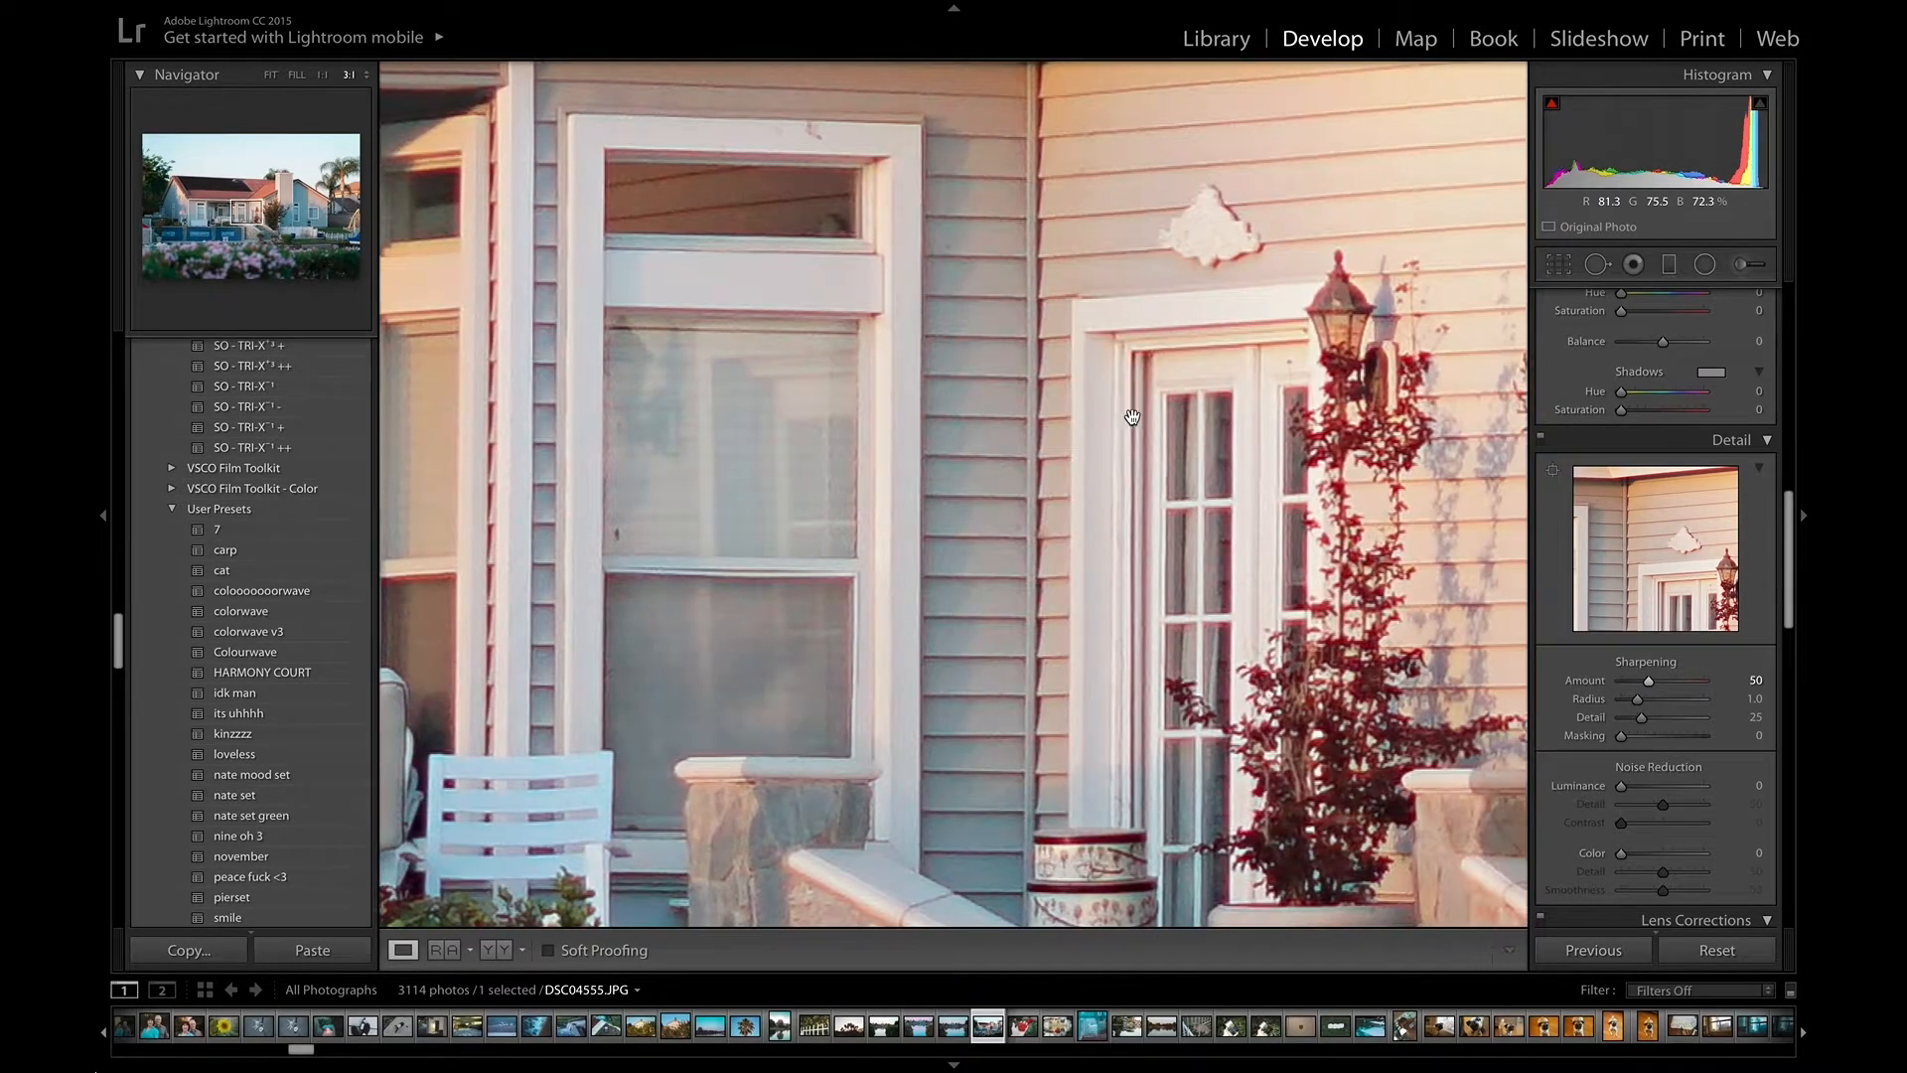
pyautogui.doubleClick(1649, 682)
pyautogui.click(1759, 681)
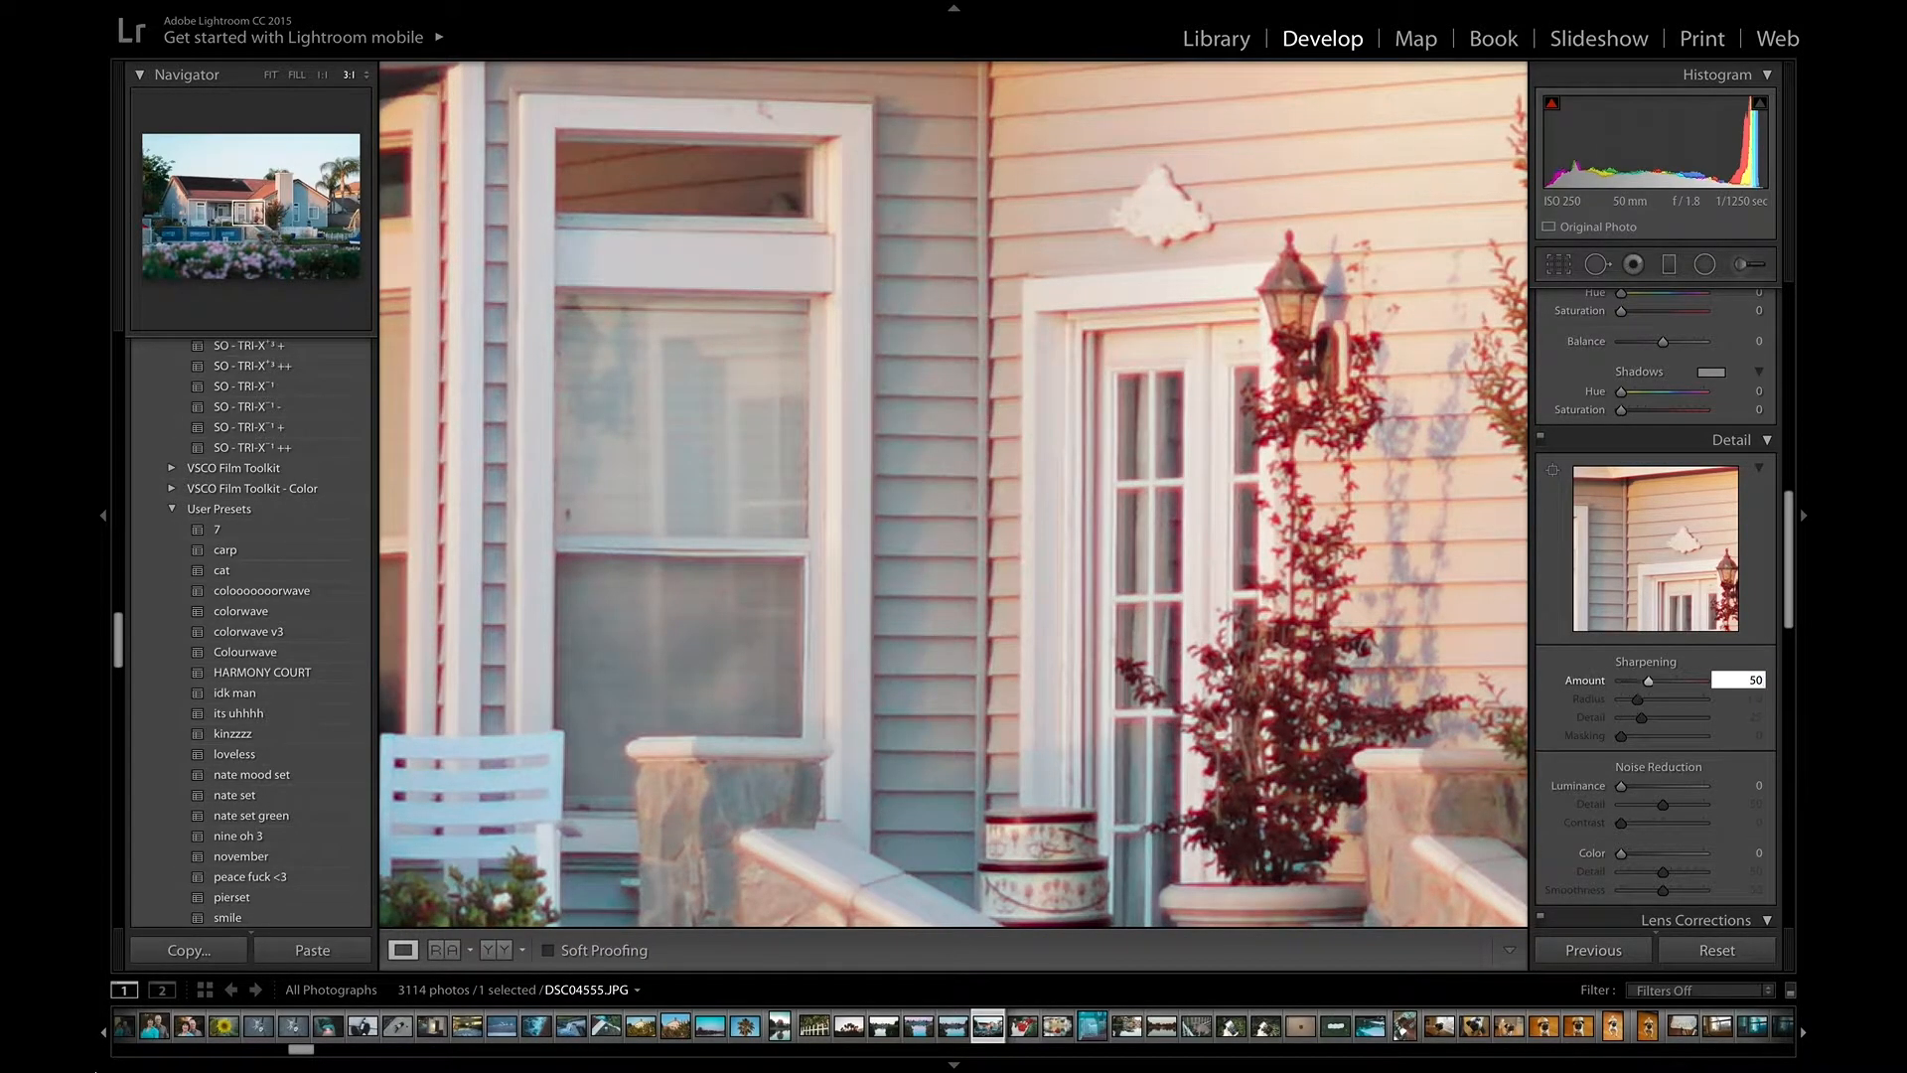
pyautogui.press('Return')
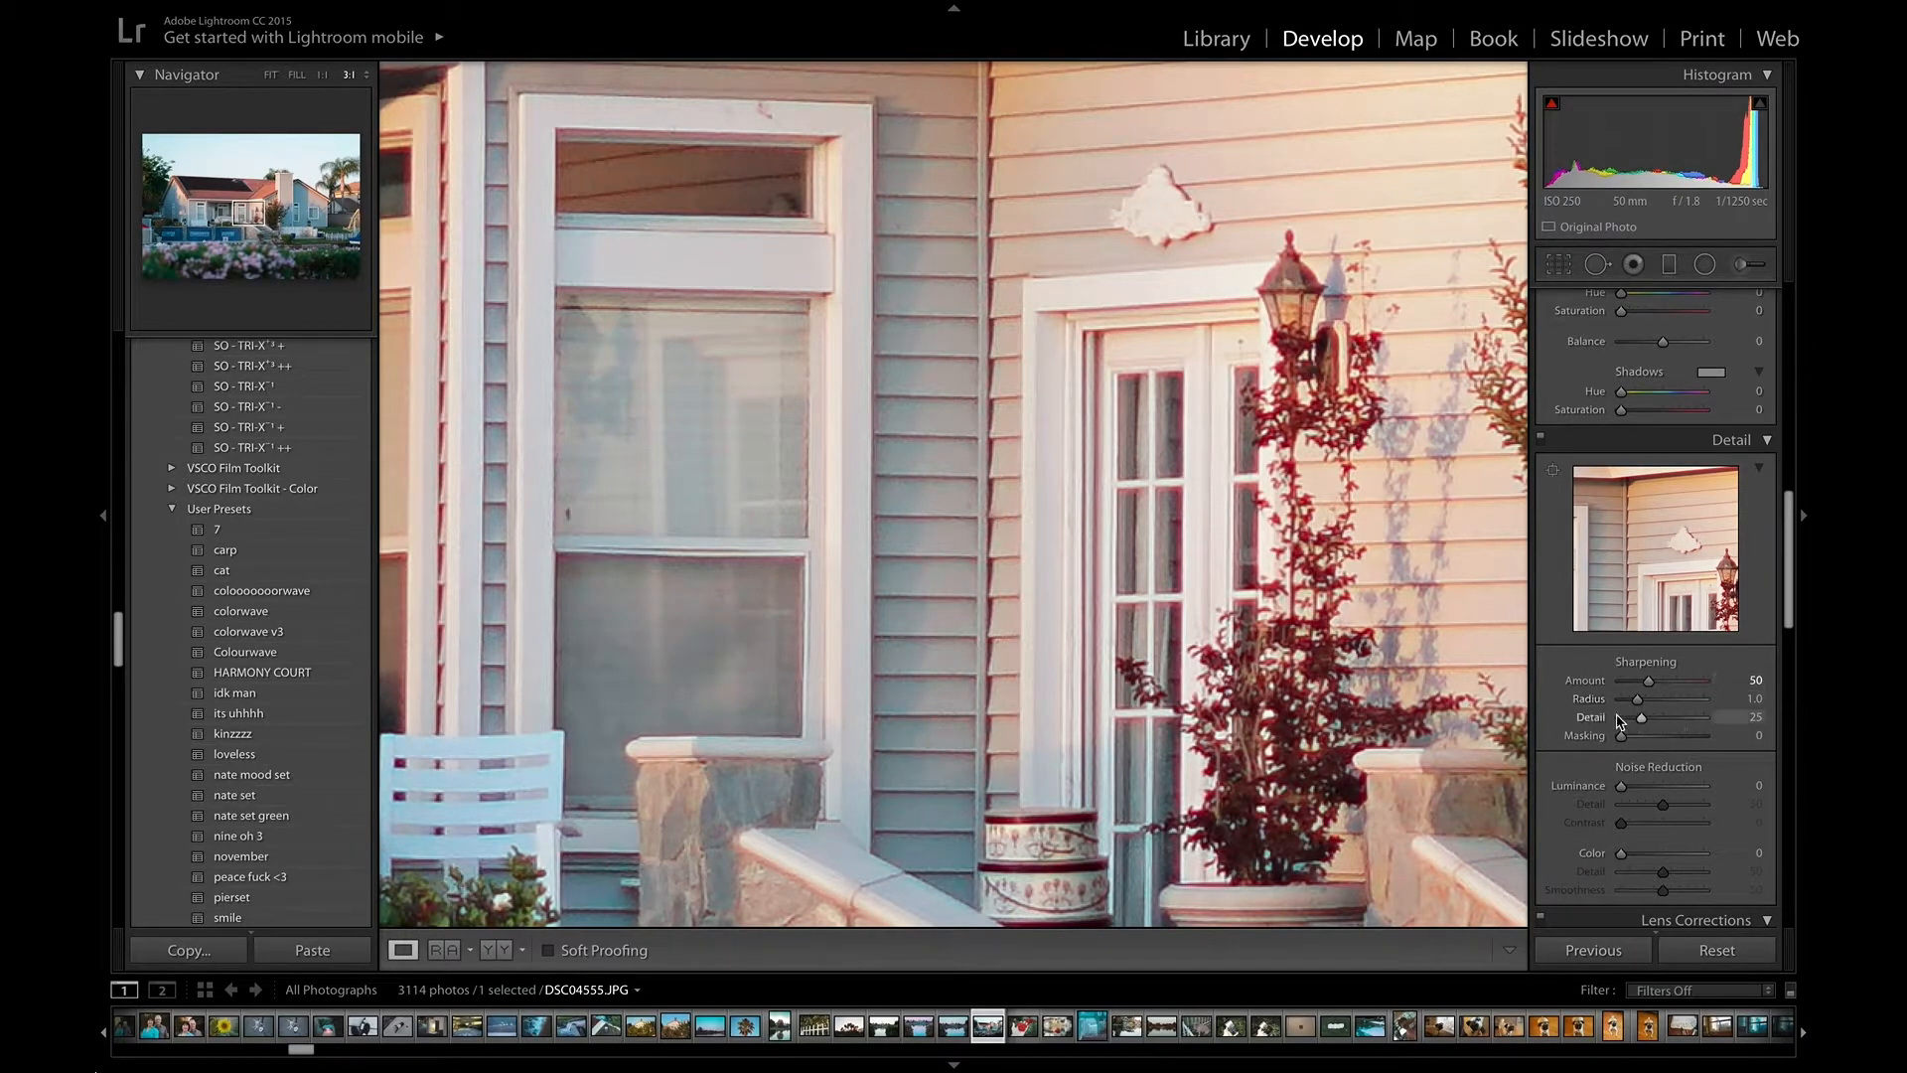
# - Set the Split Toning highlights hue to 182
pyautogui.scroll(5, 1638, 696)
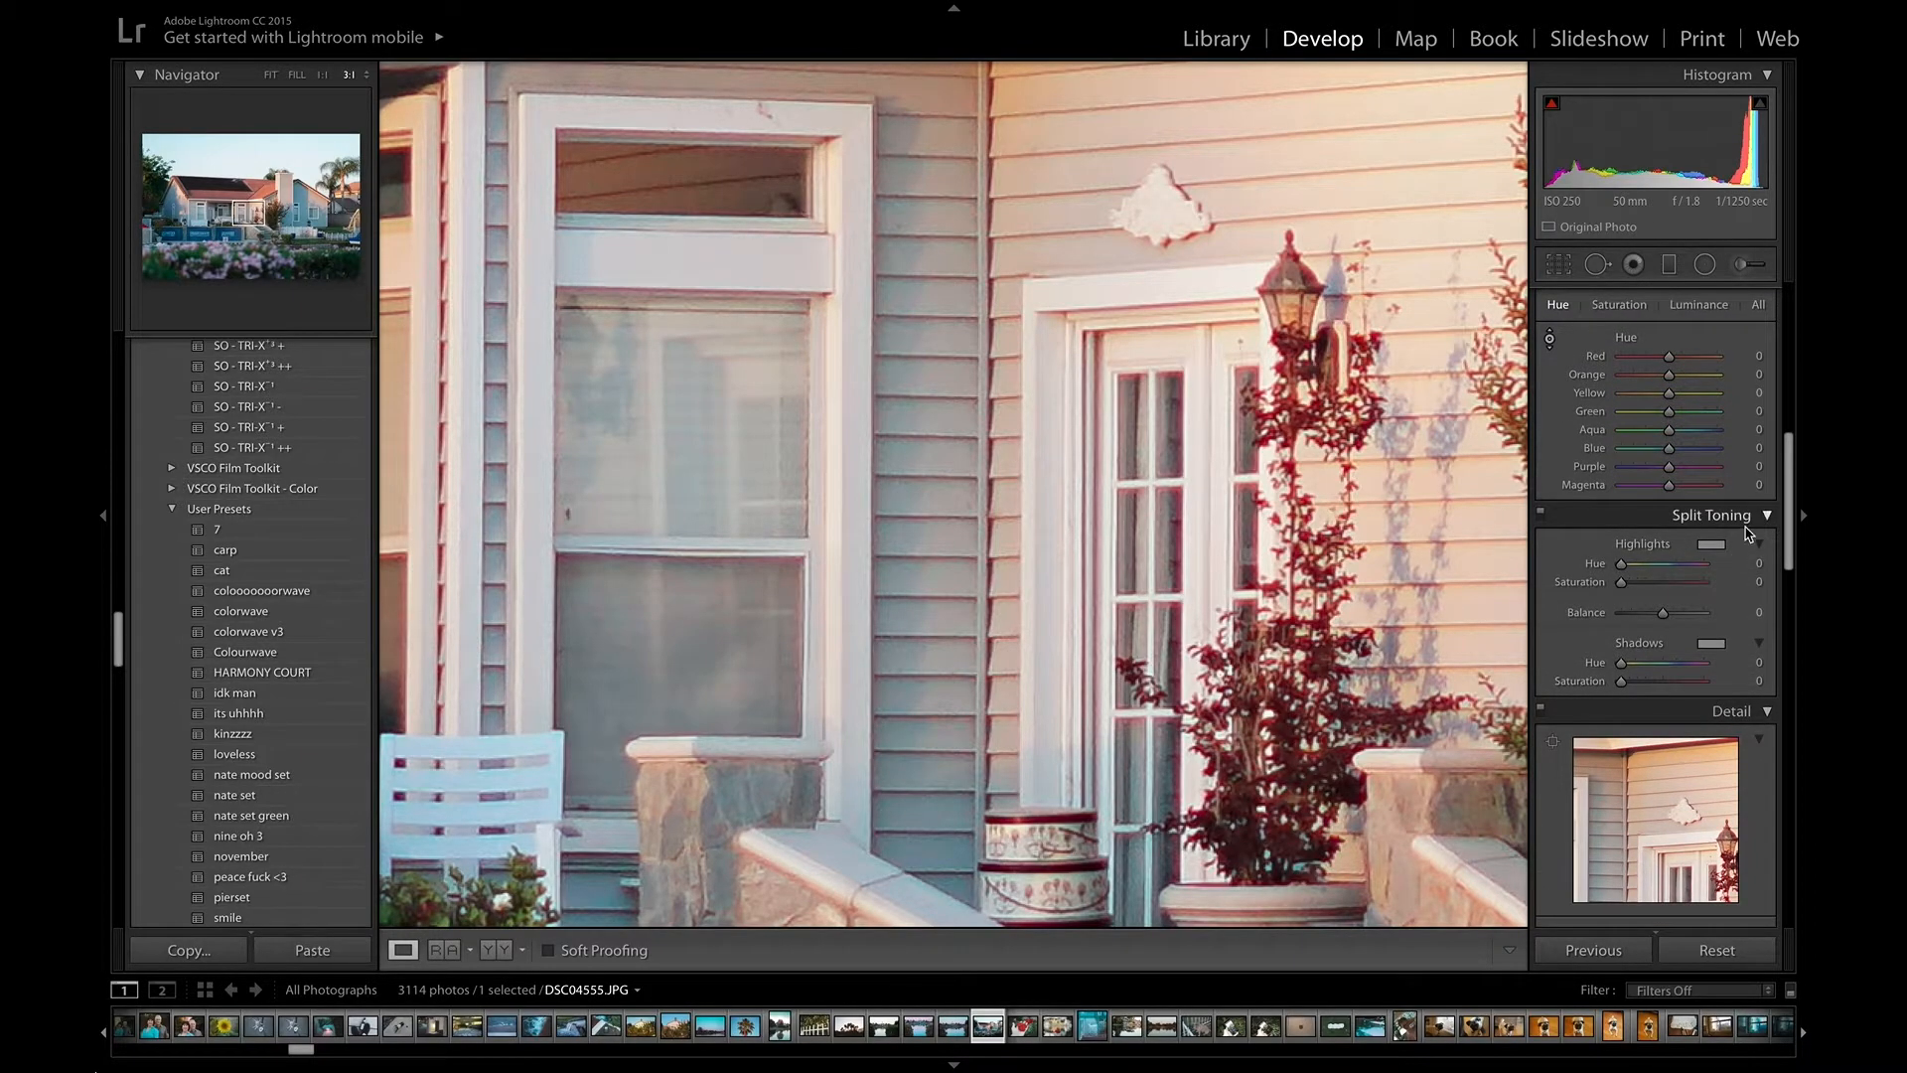
pyautogui.click(919, 665)
pyautogui.click(921, 666)
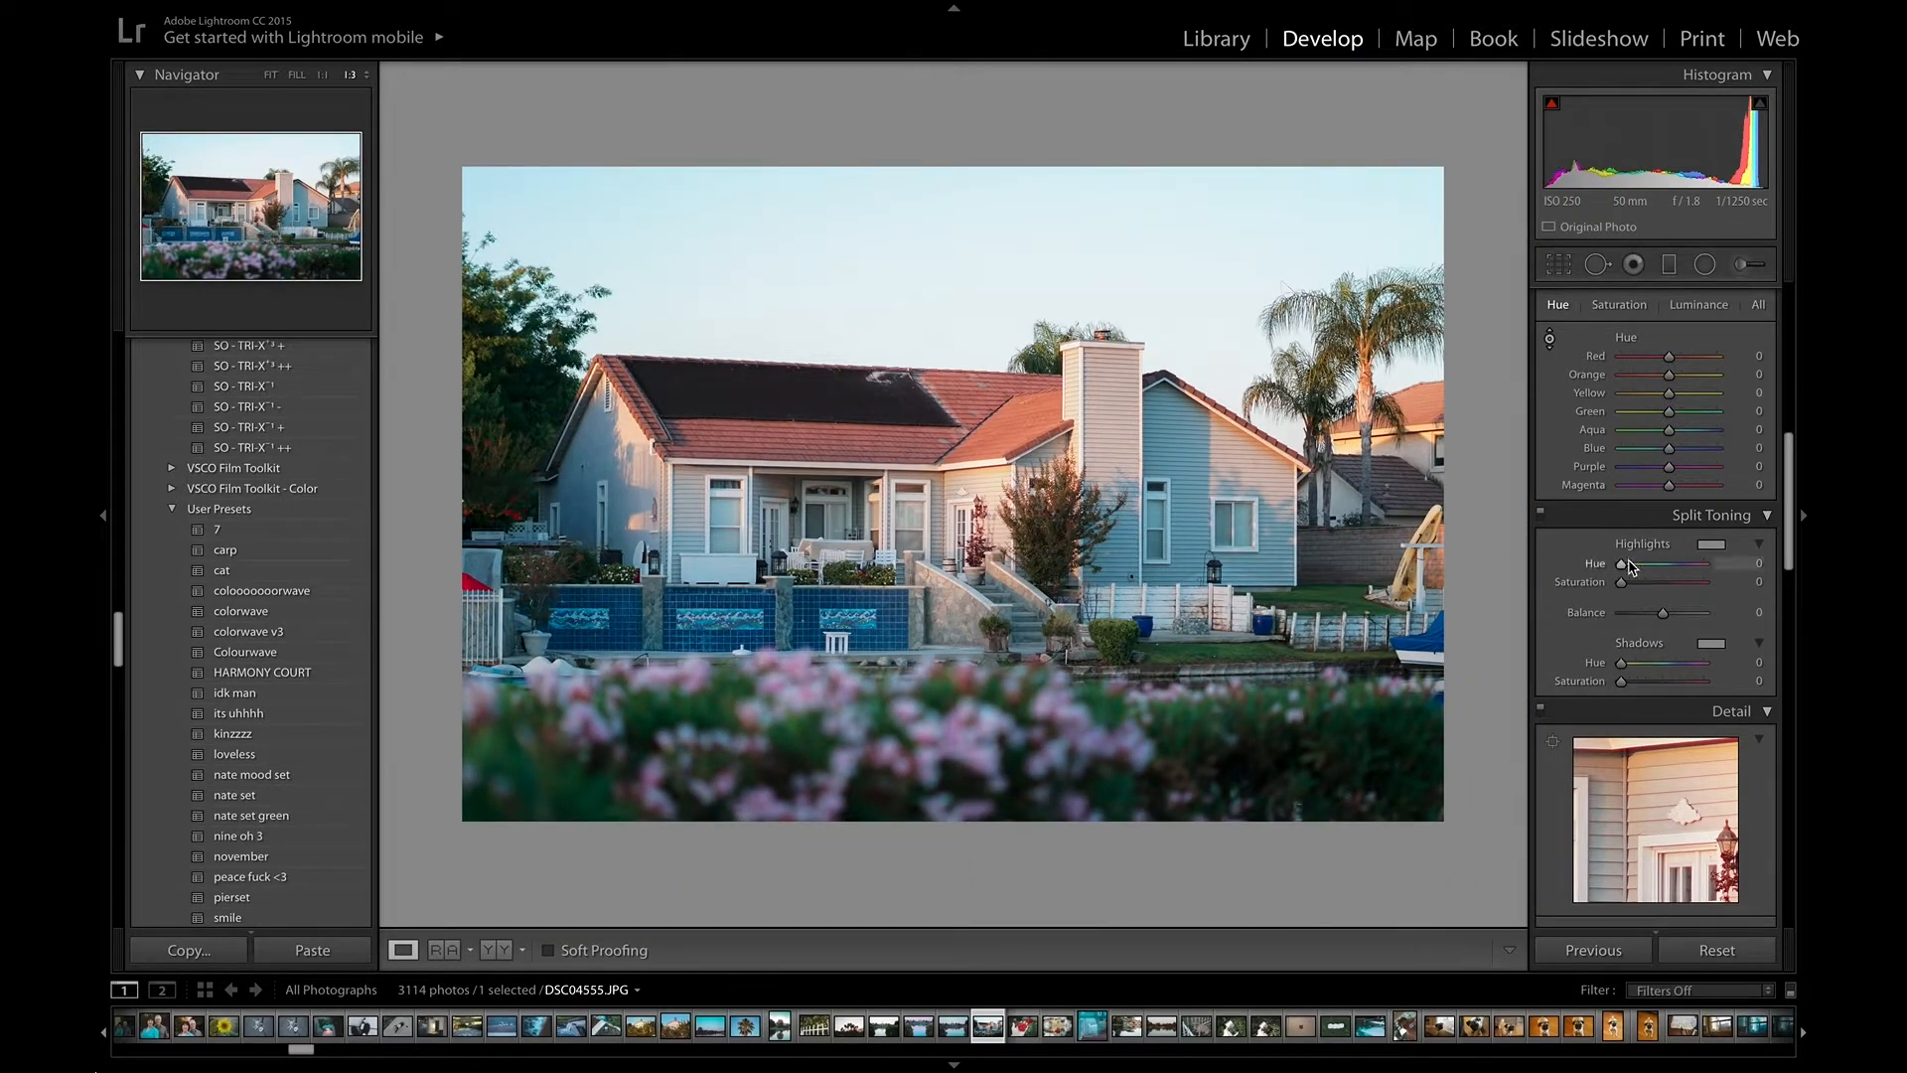
pyautogui.moveTo(1622, 564); pyautogui.dragTo(1599, 596)
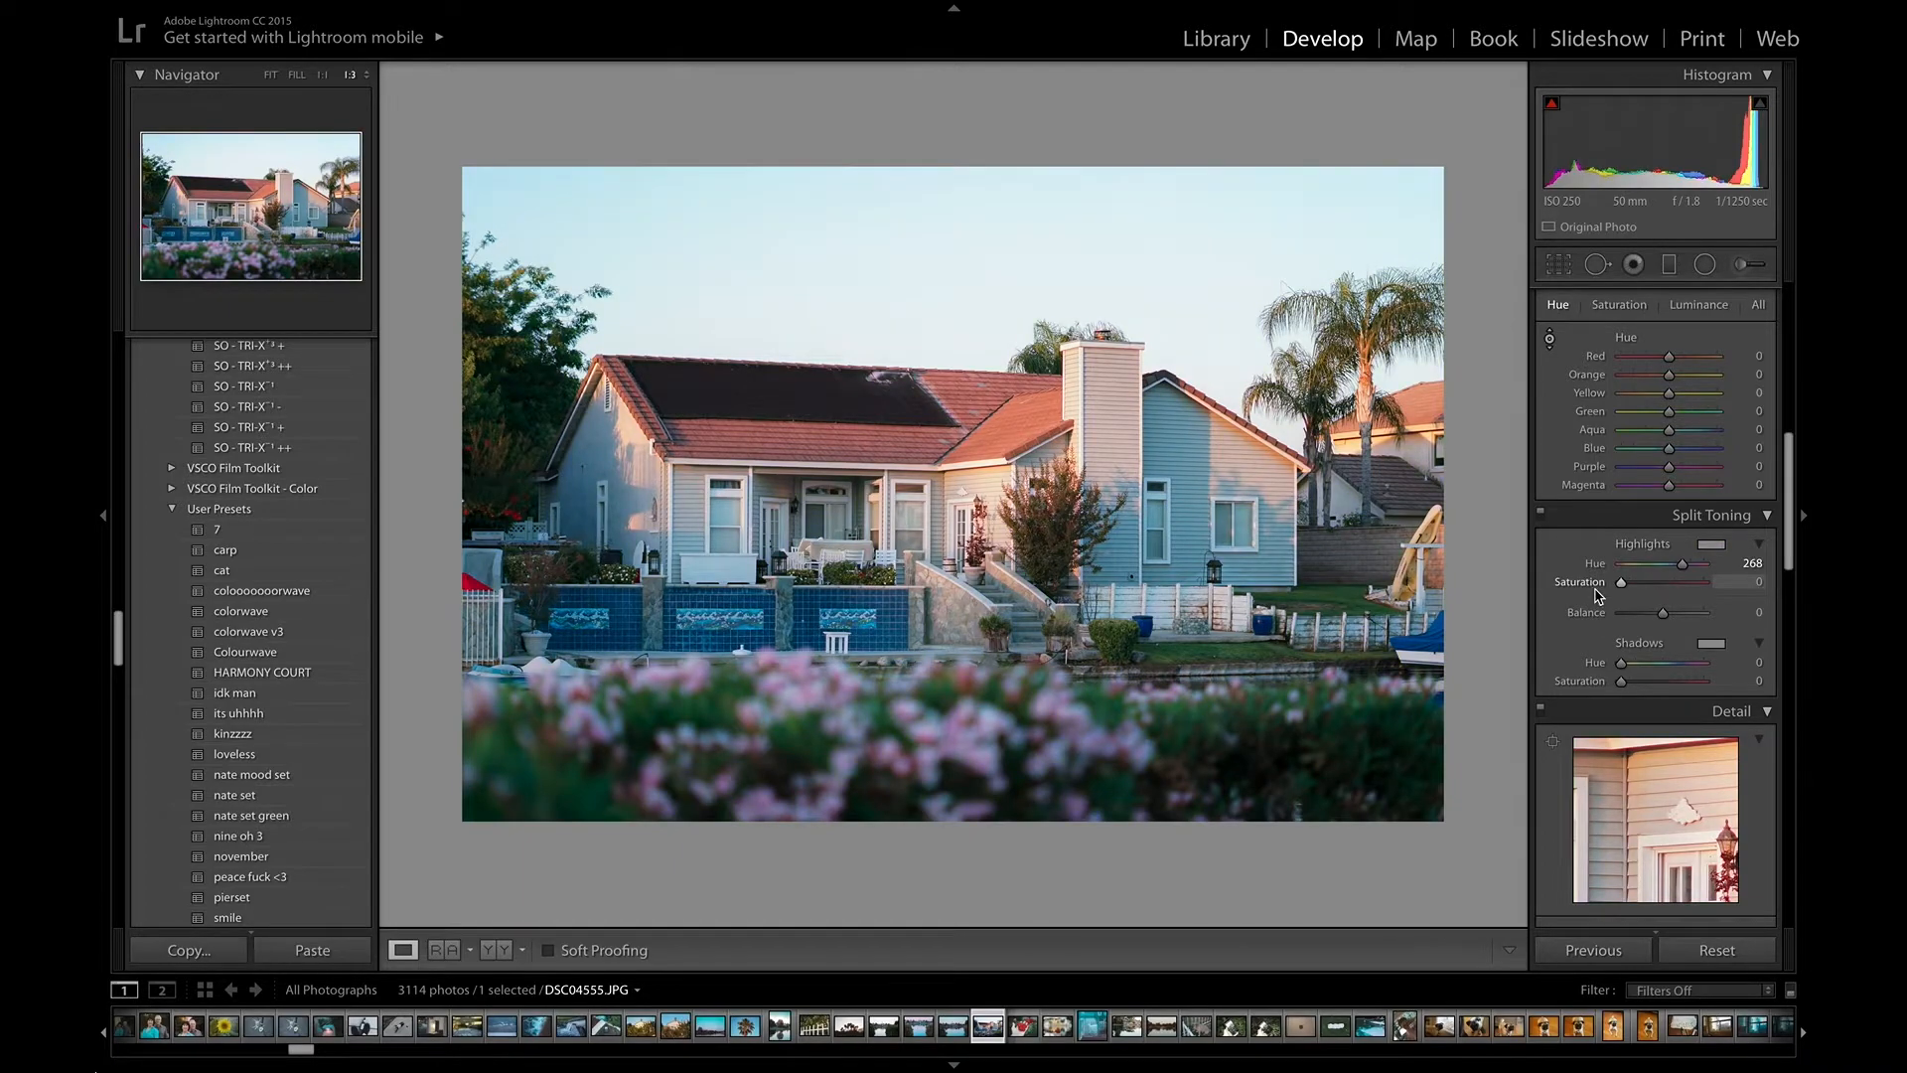
pyautogui.moveTo(1622, 666)
pyautogui.mouseDown()
pyautogui.moveTo(1665, 666)
pyautogui.moveTo(1655, 690)
pyautogui.moveTo(1572, 701)
pyautogui.moveTo(1610, 667)
pyautogui.mouseUp()
pyautogui.moveTo(1687, 564); pyautogui.dragTo(1665, 565)
# - Set the Split Toning highlights saturation to 4
pyautogui.click(1756, 582)
pyautogui.write('3')
pyautogui.press('Return')
pyautogui.doubleClick(1581, 585)
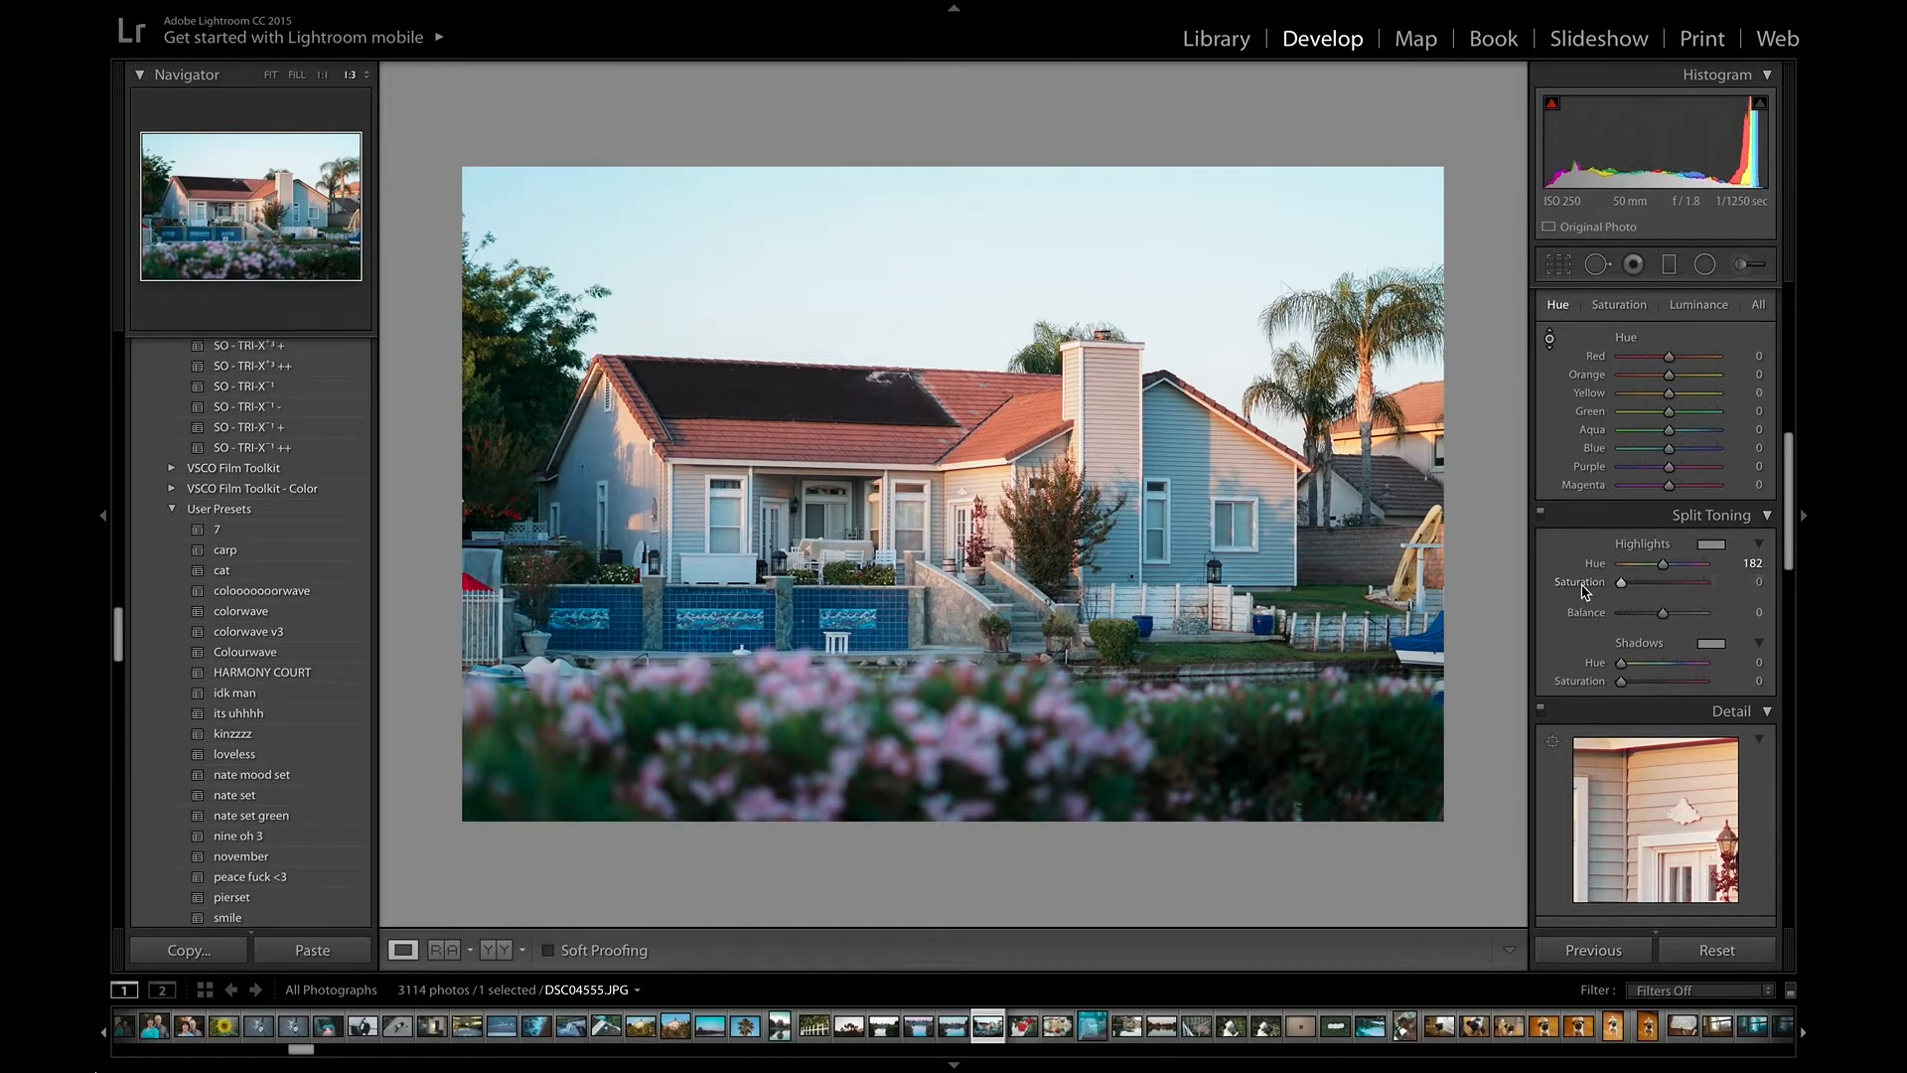
pyautogui.click(1759, 582)
pyautogui.write('5')
pyautogui.press('Return')
pyautogui.doubleClick(1587, 584)
pyautogui.click(1759, 582)
pyautogui.write('4')
pyautogui.press('Return')
# - Set the Split Toning shadows hue to 284 and saturation to 7
pyautogui.moveTo(1622, 672); pyautogui.dragTo(1685, 675)
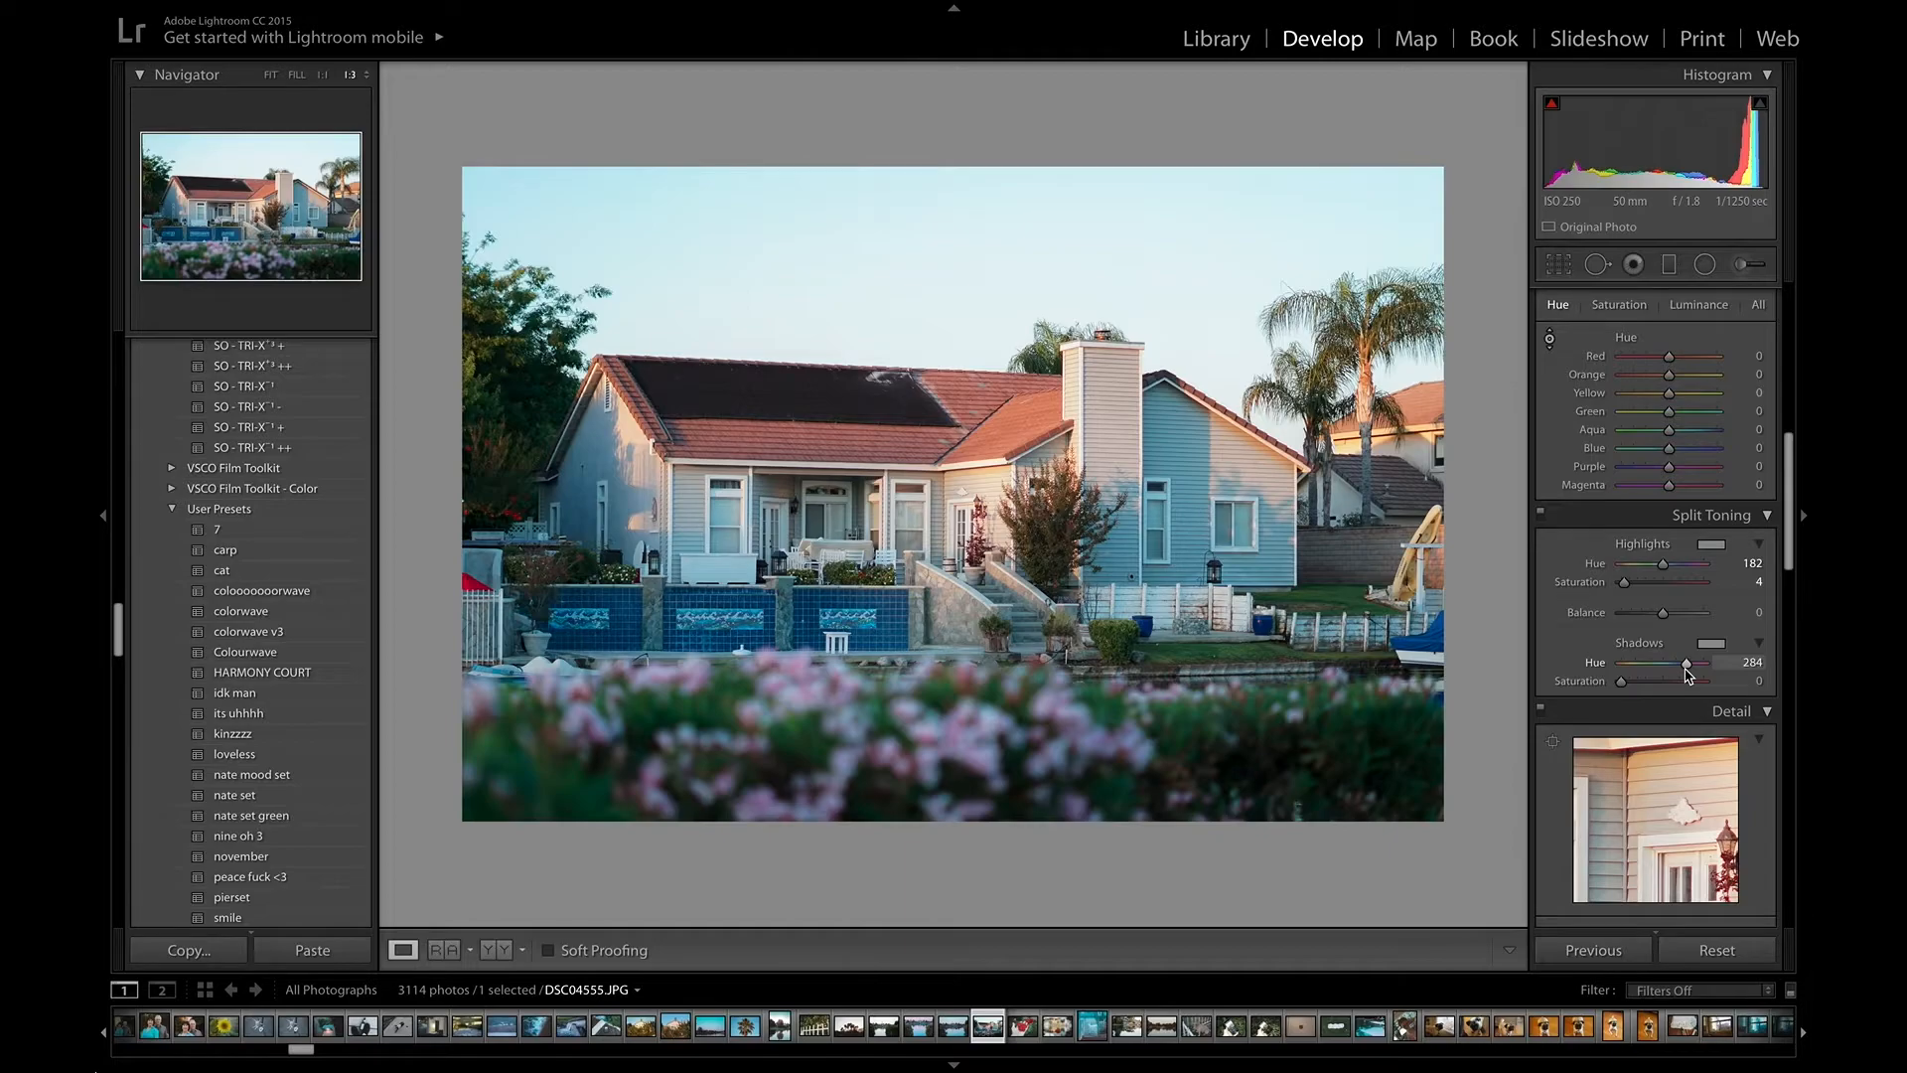
pyautogui.click(1759, 681)
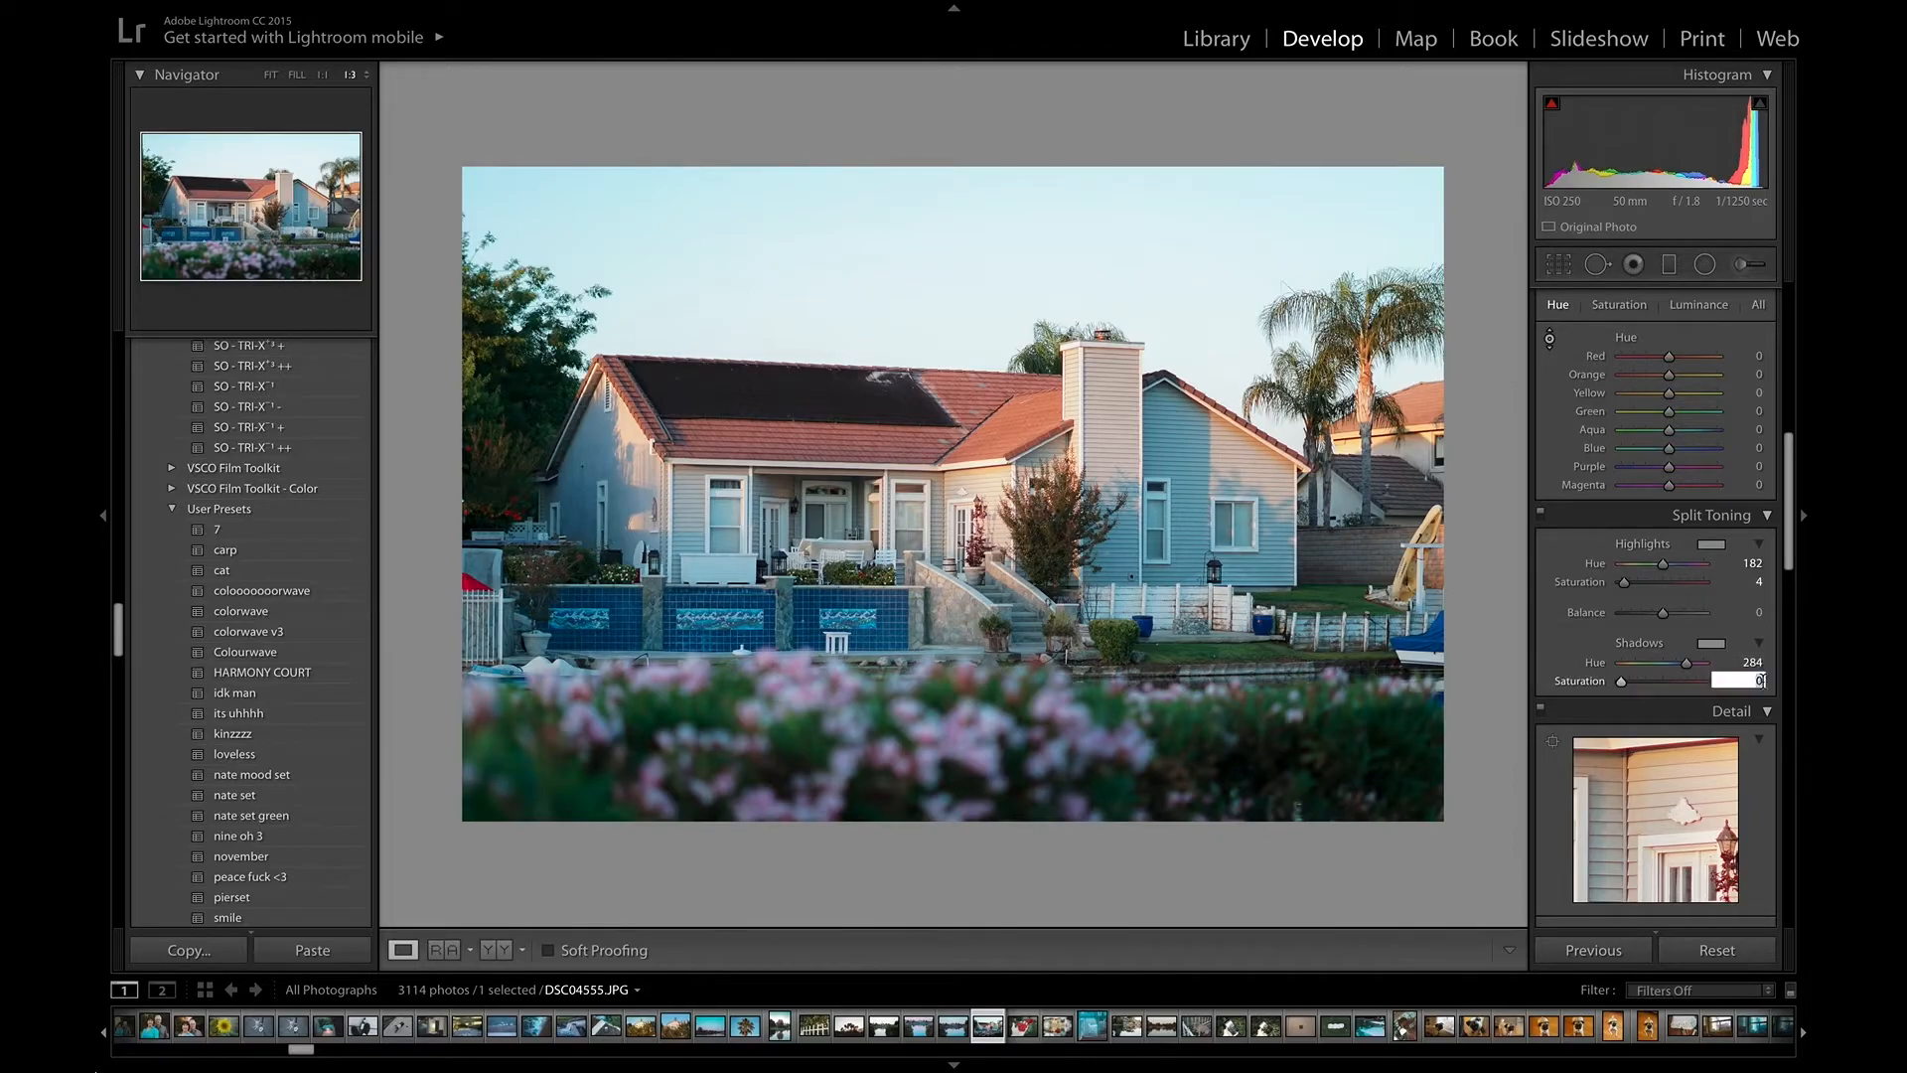
pyautogui.write('5')
pyautogui.press('Return')
pyautogui.doubleClick(1600, 684)
pyautogui.click(1755, 681)
pyautogui.press('Return')
# - Try shifting the hue of the sky by dragging upward on it with the HSL targeted adjustment tool, then undo it
pyautogui.scroll(4, 1653, 506)
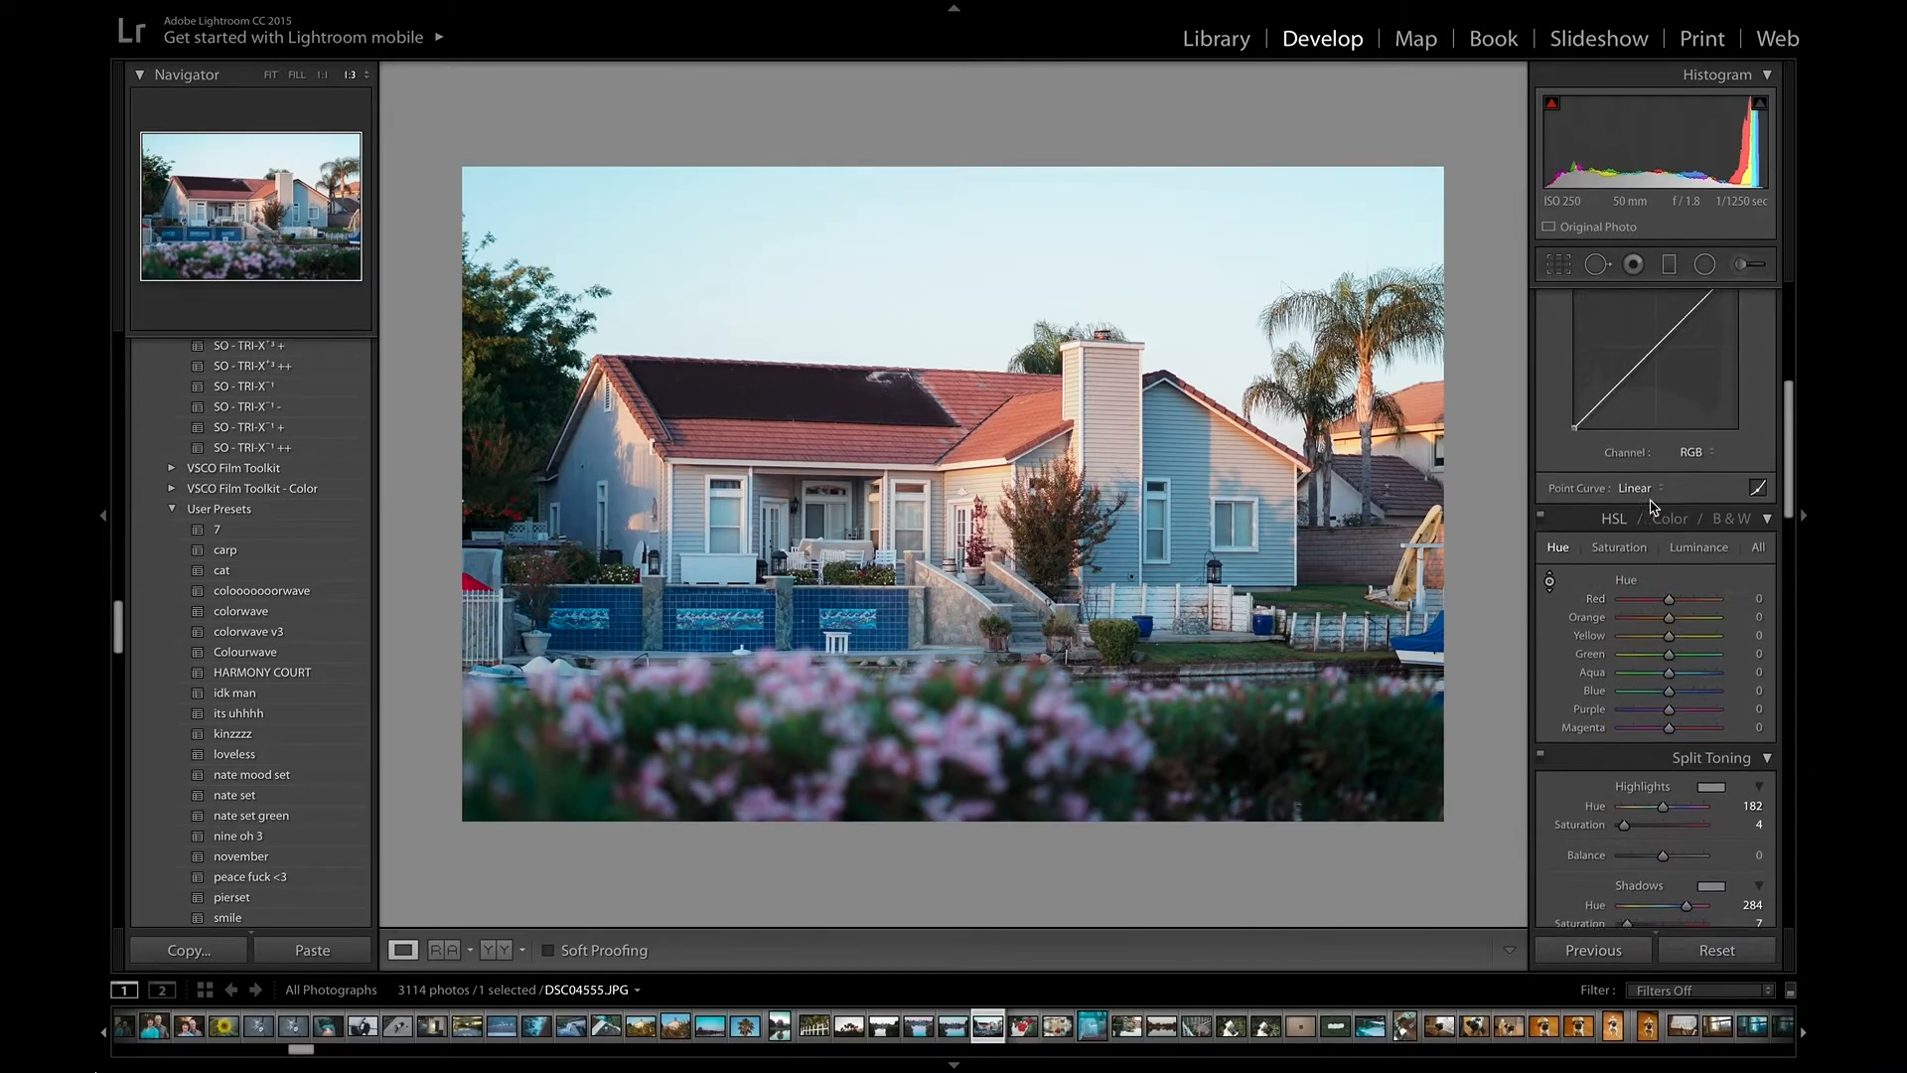
pyautogui.scroll(-2, 1586, 747)
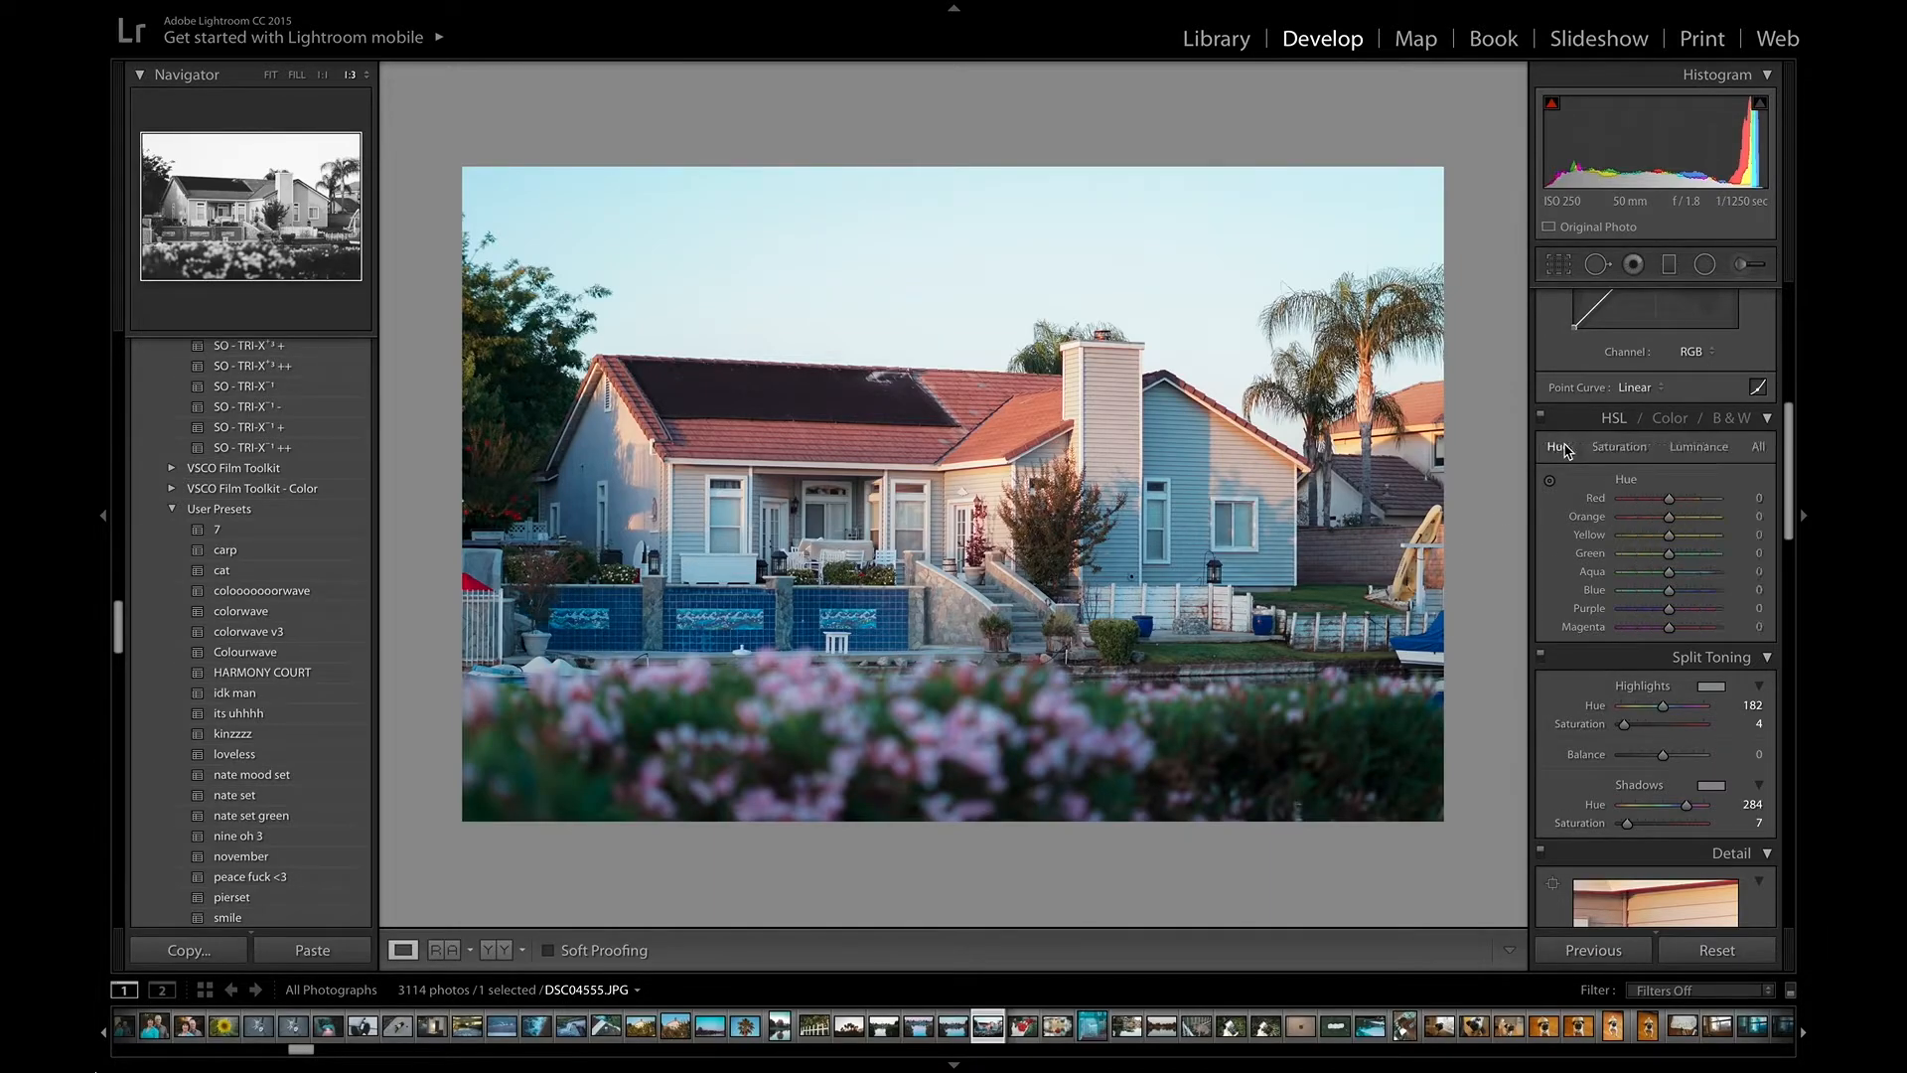
pyautogui.click(1551, 483)
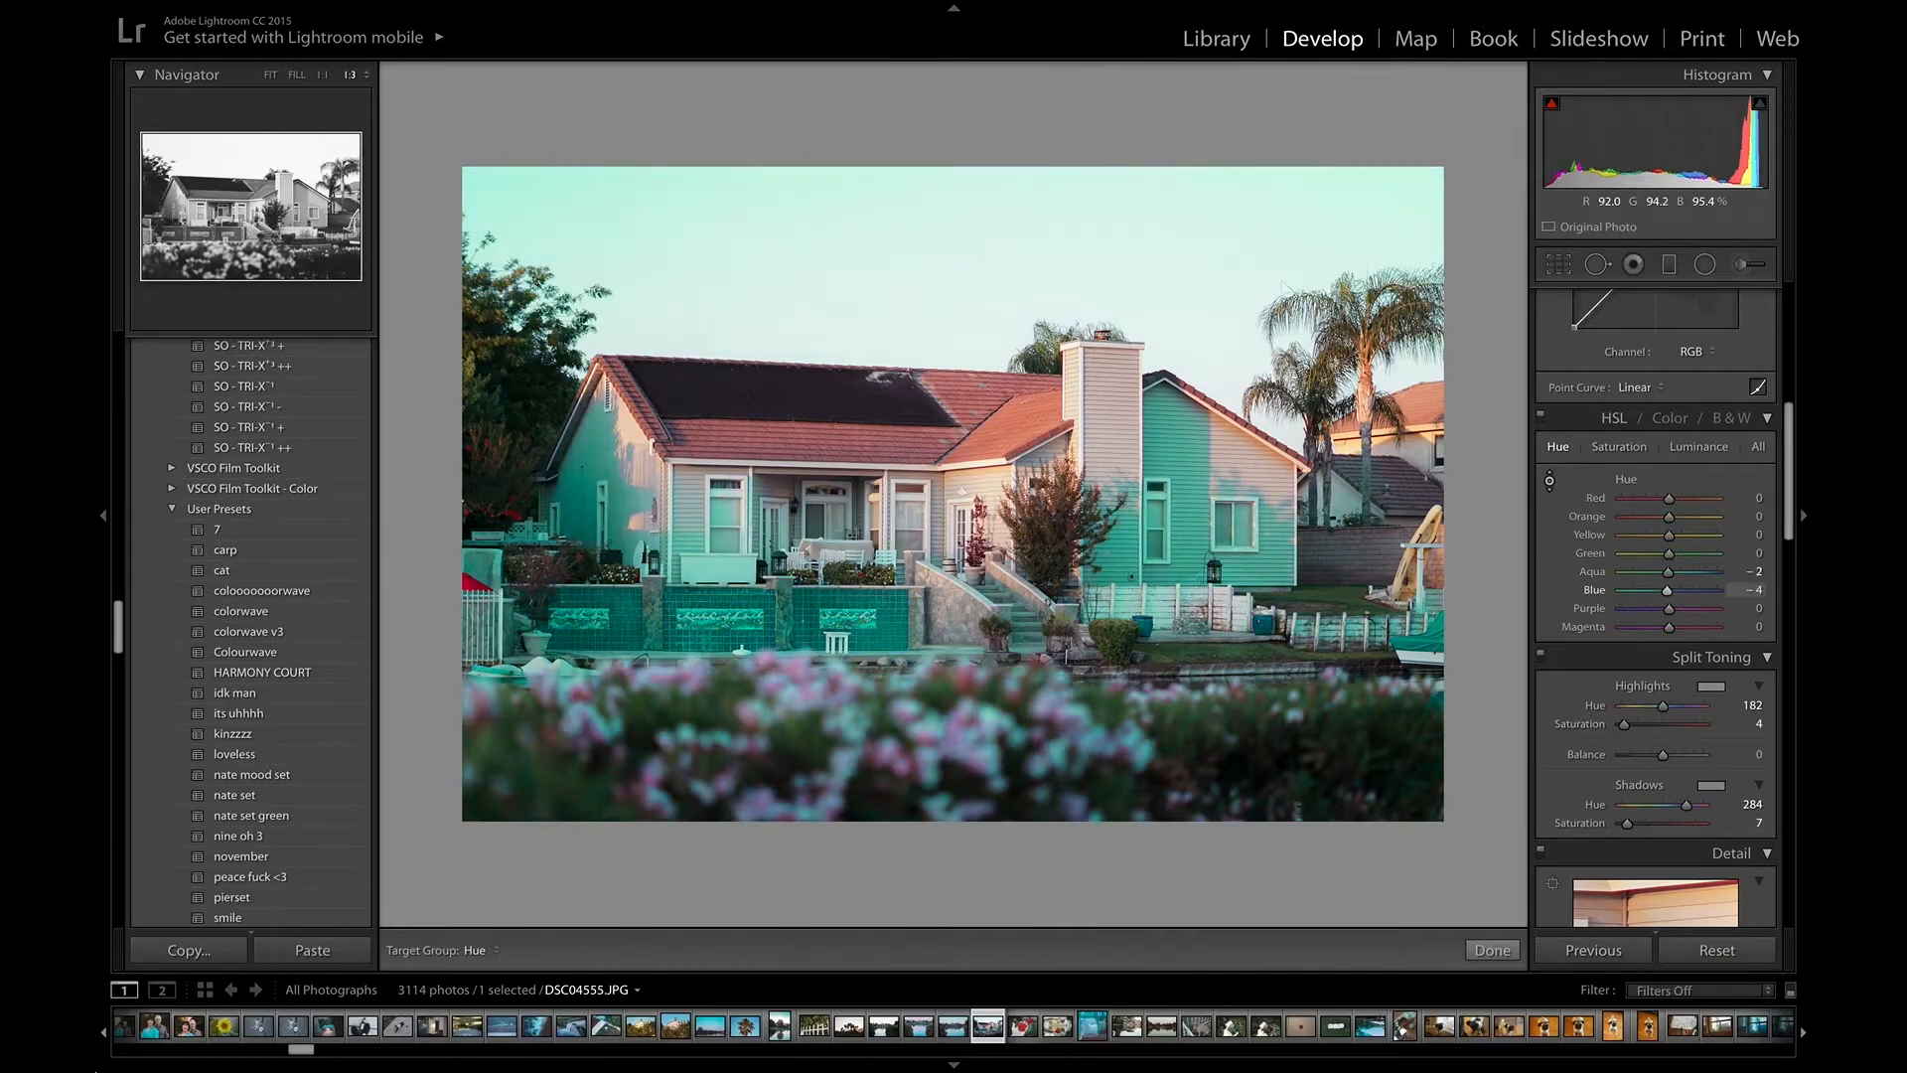
pyautogui.moveTo(979, 281); pyautogui.dragTo(979, 179)
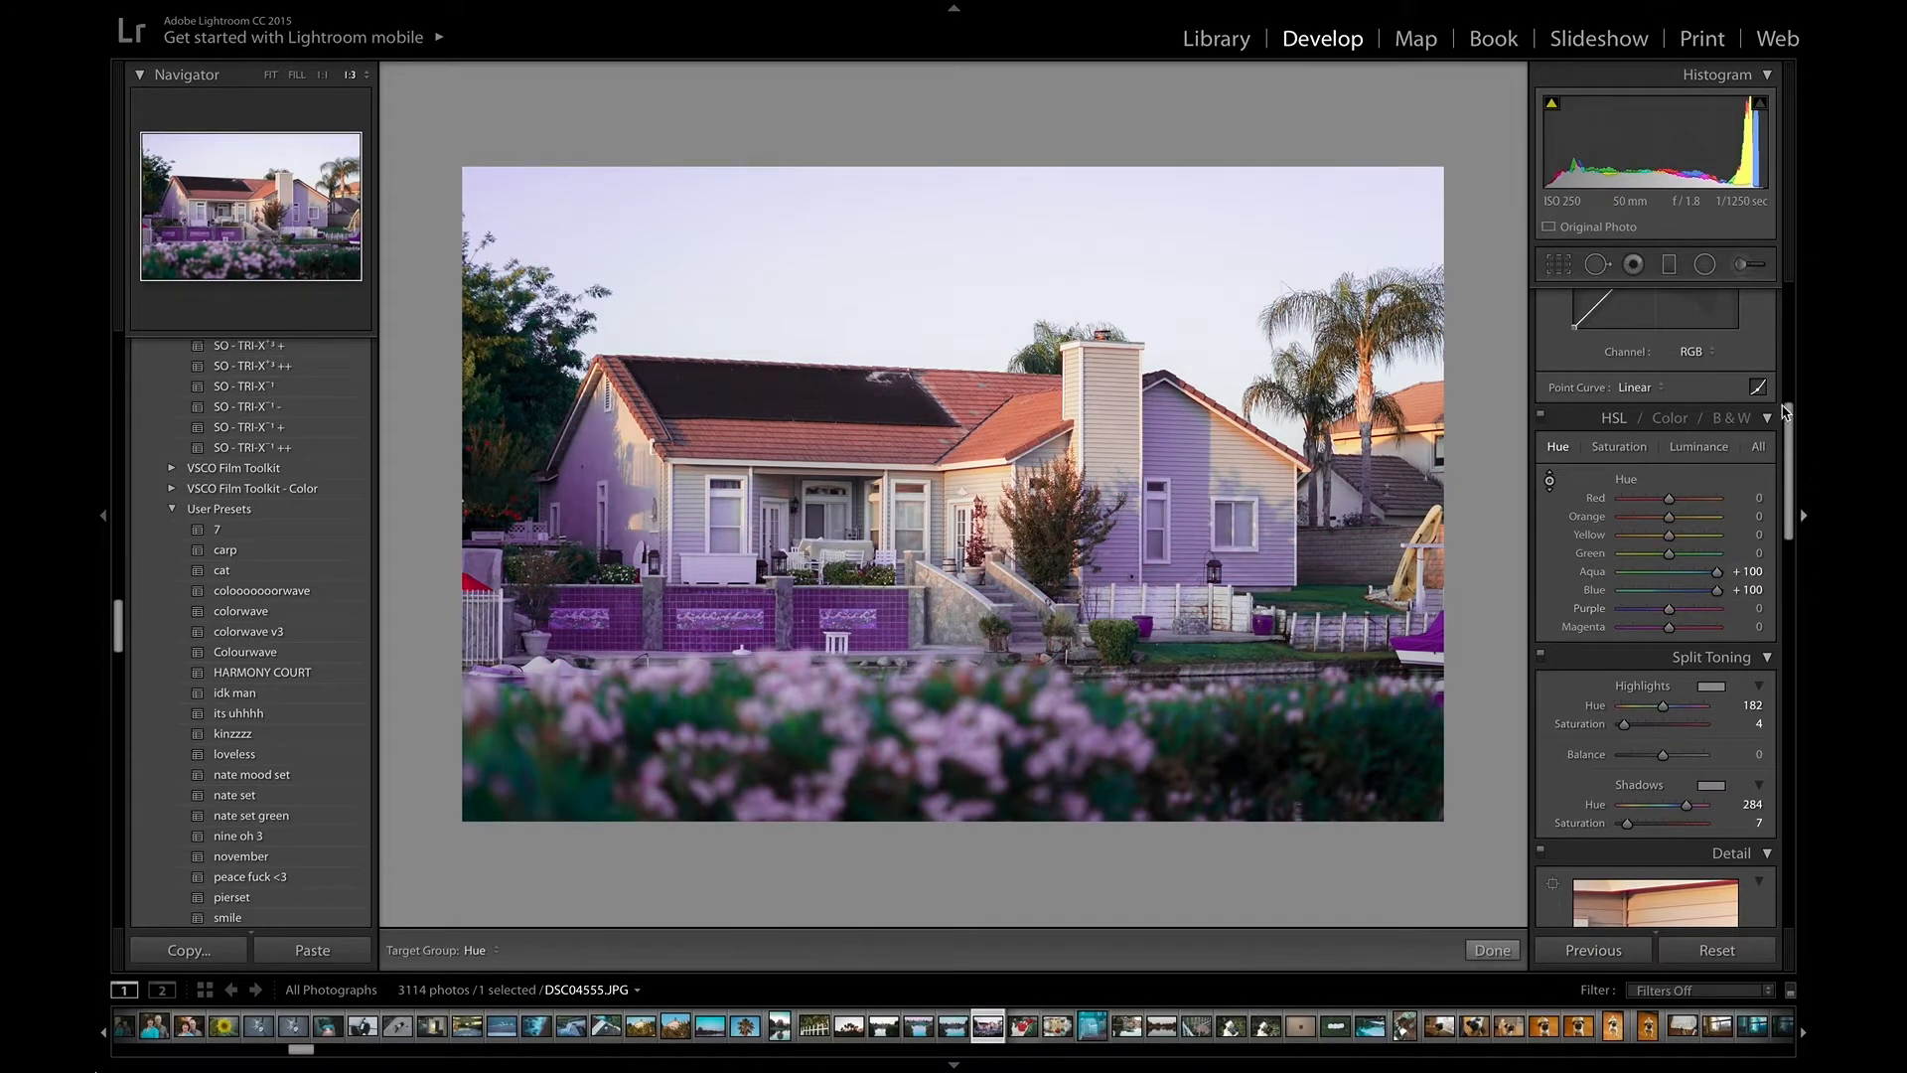
pyautogui.hotkey('ctrl', 'z')
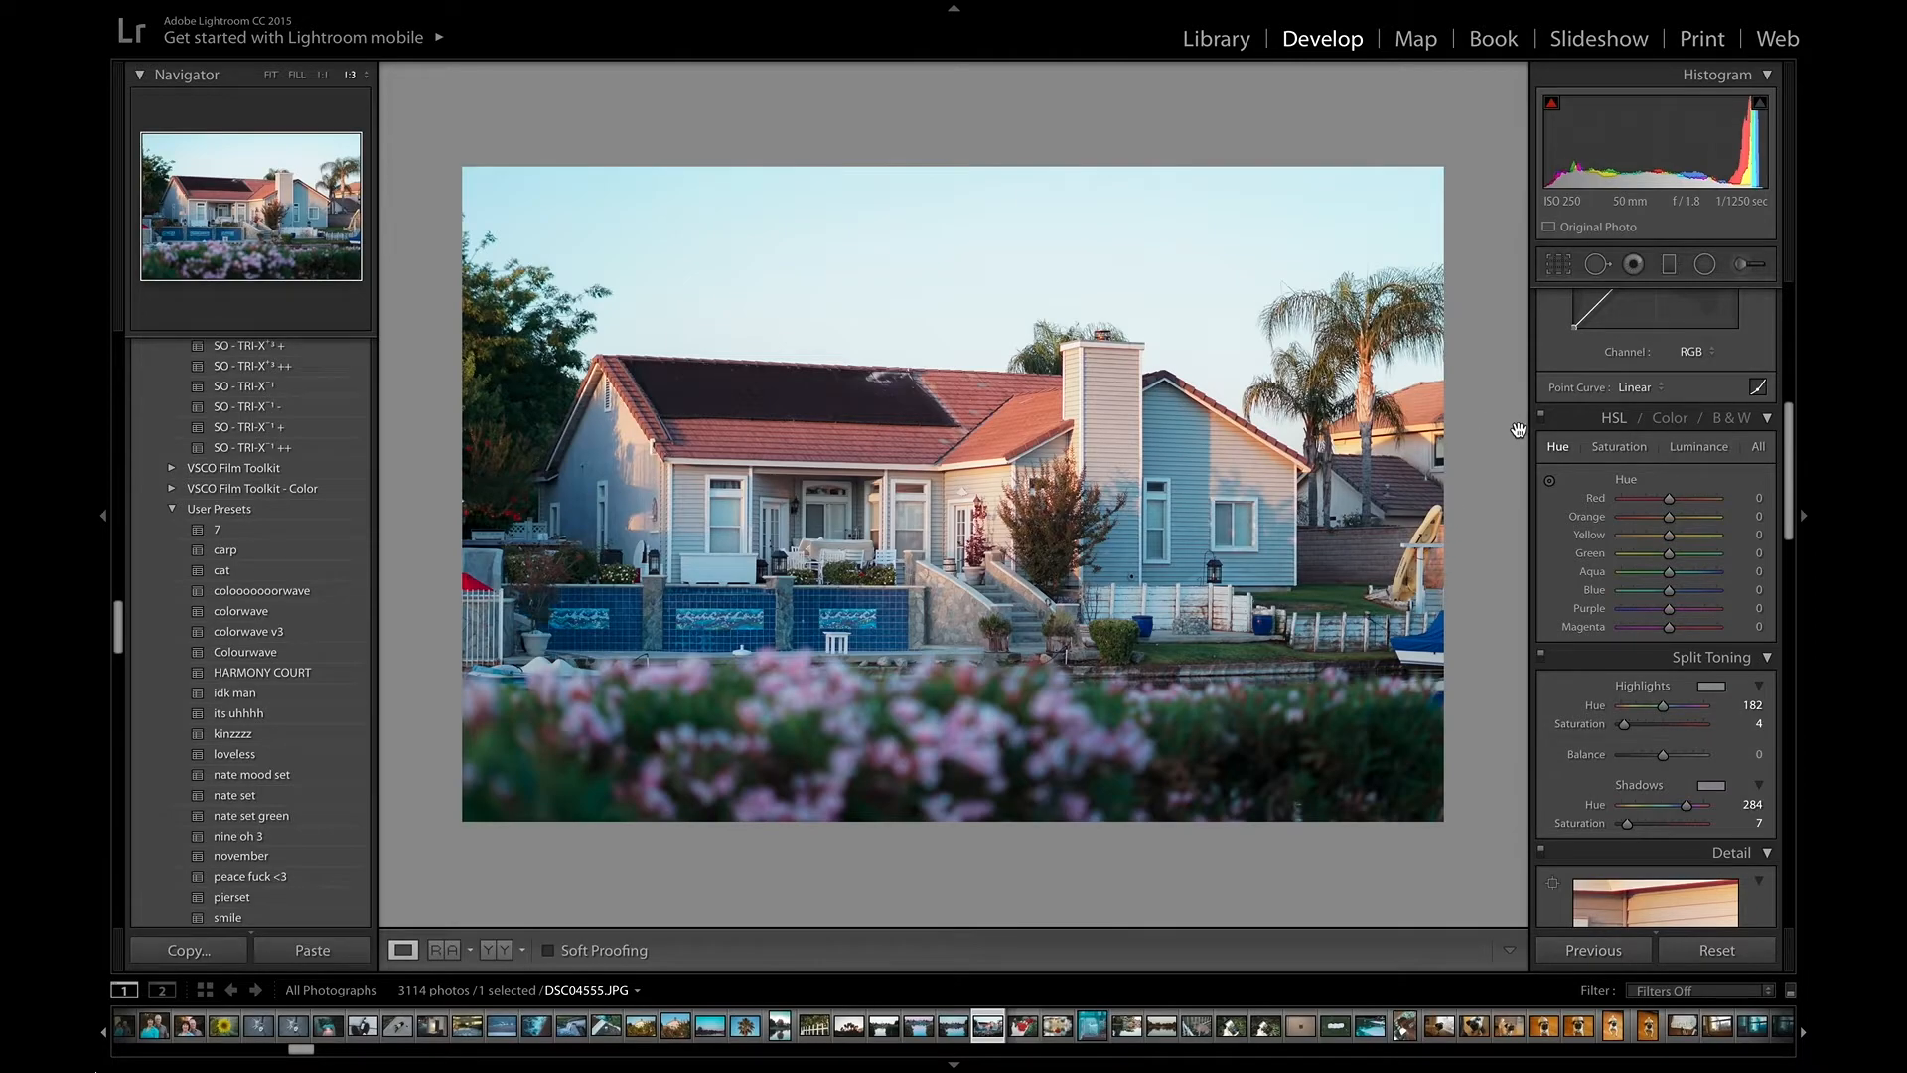
# - Set the HSL Green hue to +43 and Blue hue to -58, comparing with the original
pyautogui.click(1551, 483)
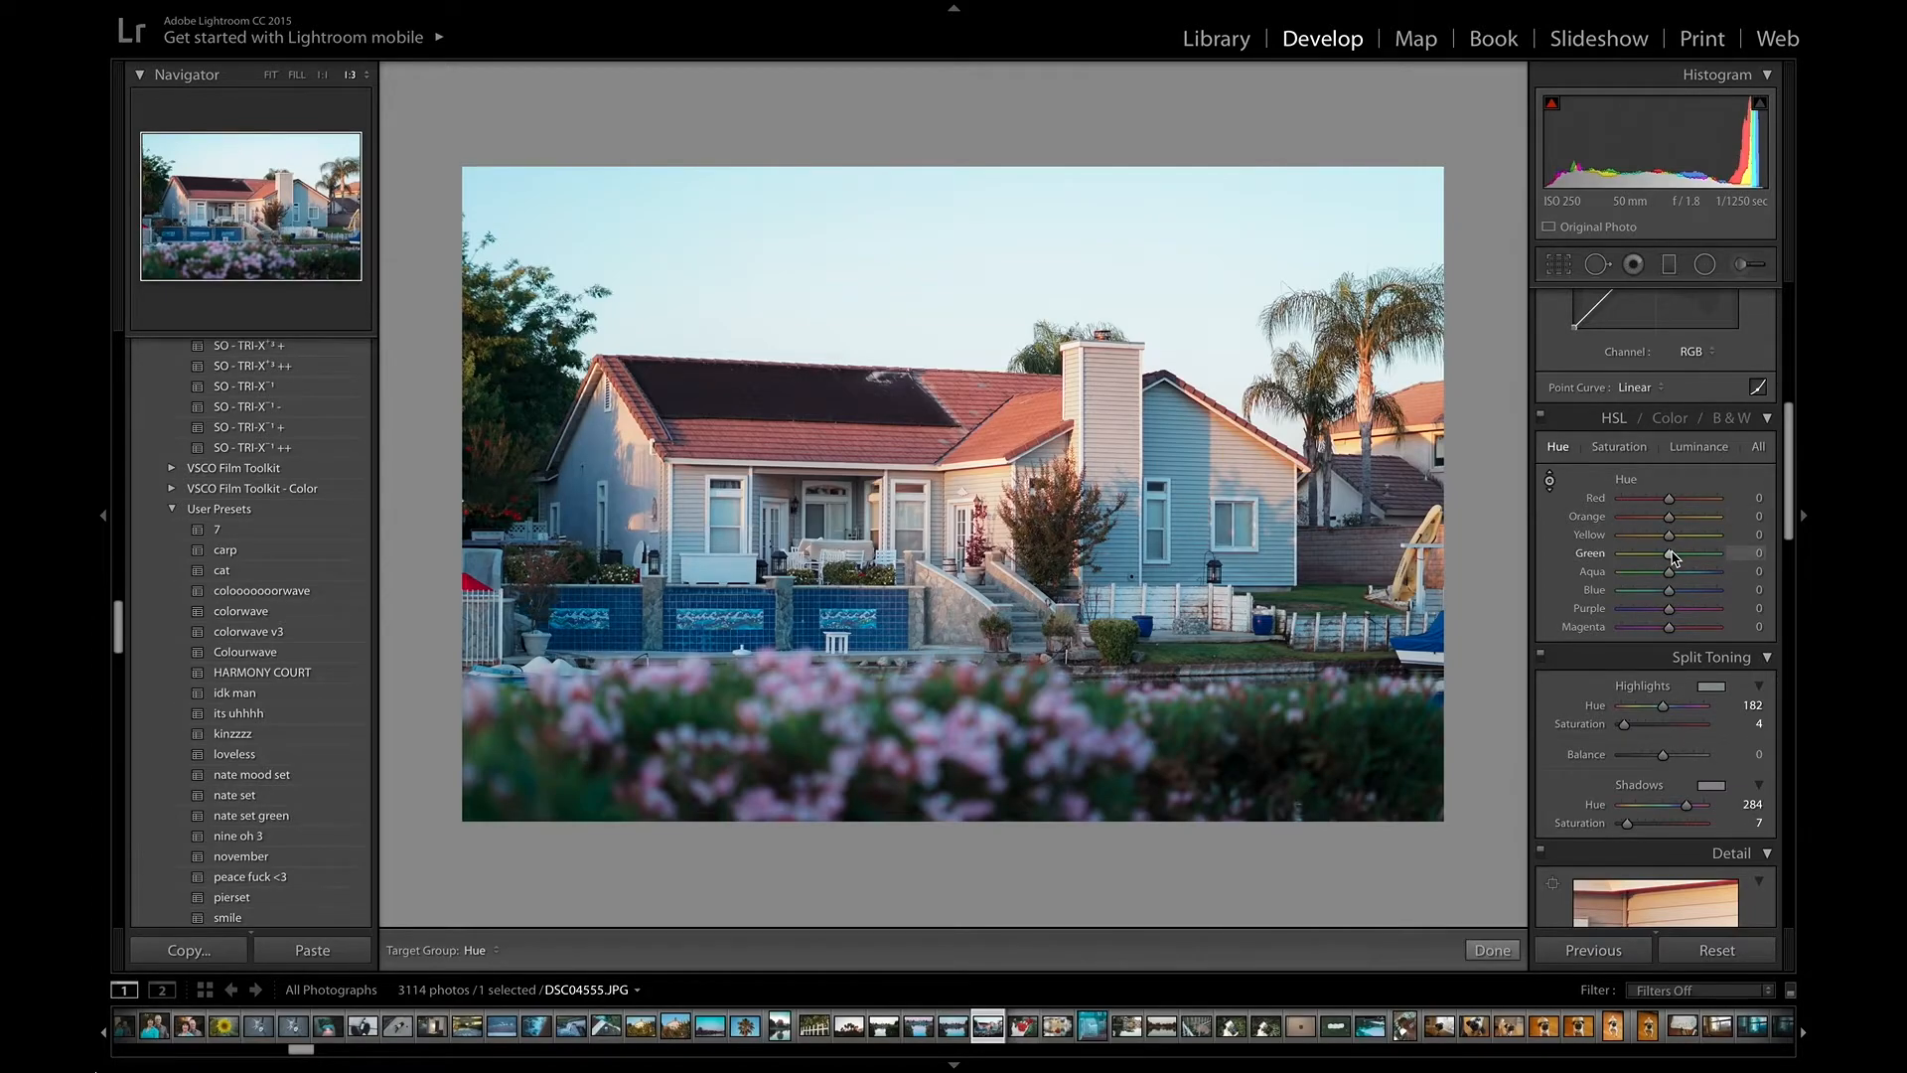
pyautogui.moveTo(1676, 557); pyautogui.dragTo(1695, 561)
pyautogui.moveTo(1668, 590)
pyautogui.mouseDown()
pyautogui.moveTo(1704, 594)
pyautogui.moveTo(1646, 594)
pyautogui.mouseUp()
pyautogui.moveTo(1646, 593); pyautogui.dragTo(1642, 593)
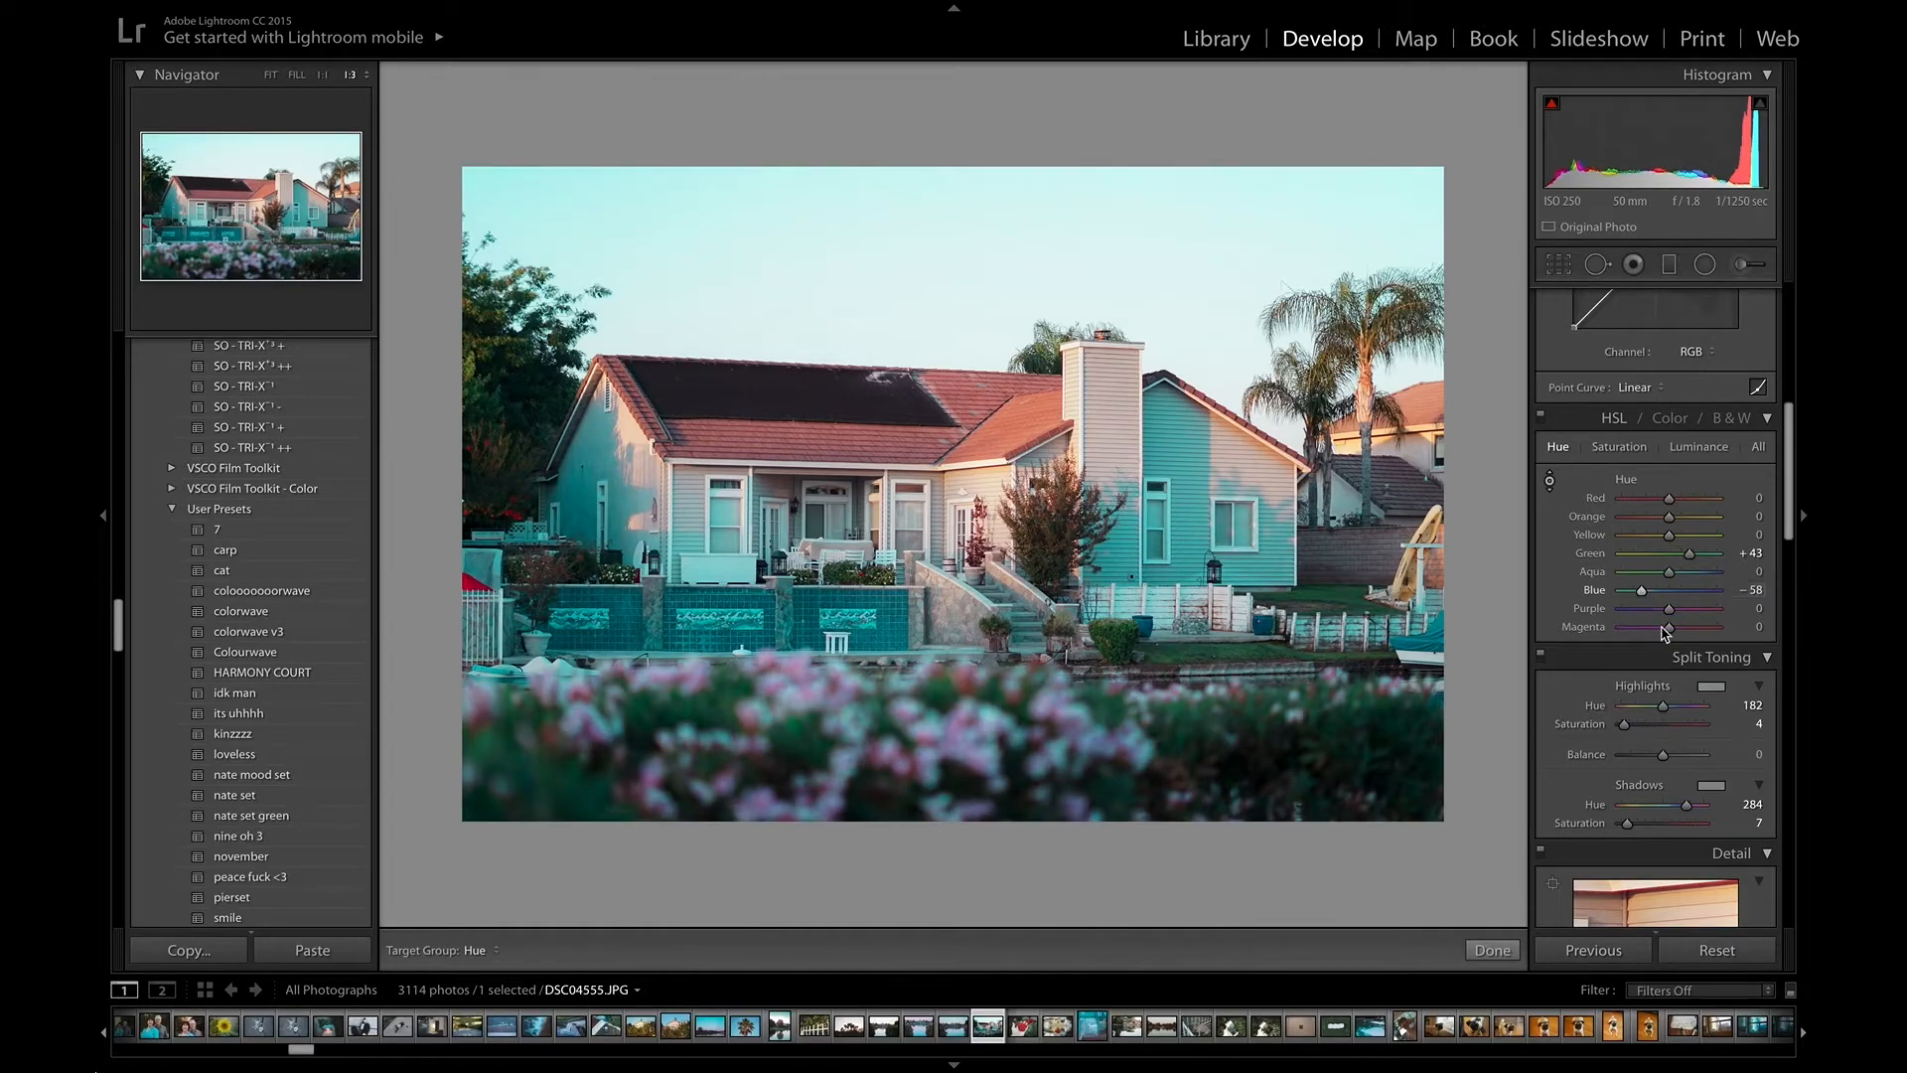
pyautogui.press('\\')
pyautogui.press('\\')
# - Set the HSL Purple hue to +41 and Yellow hue to -50
pyautogui.moveTo(1686, 615)
pyautogui.mouseDown()
pyautogui.moveTo(1668, 611)
pyautogui.moveTo(1777, 609)
pyautogui.moveTo(1510, 634)
pyautogui.moveTo(1721, 608)
pyautogui.moveTo(1645, 618)
pyautogui.moveTo(1690, 618)
pyautogui.mouseUp()
pyautogui.moveTo(1669, 537); pyautogui.dragTo(1587, 553)
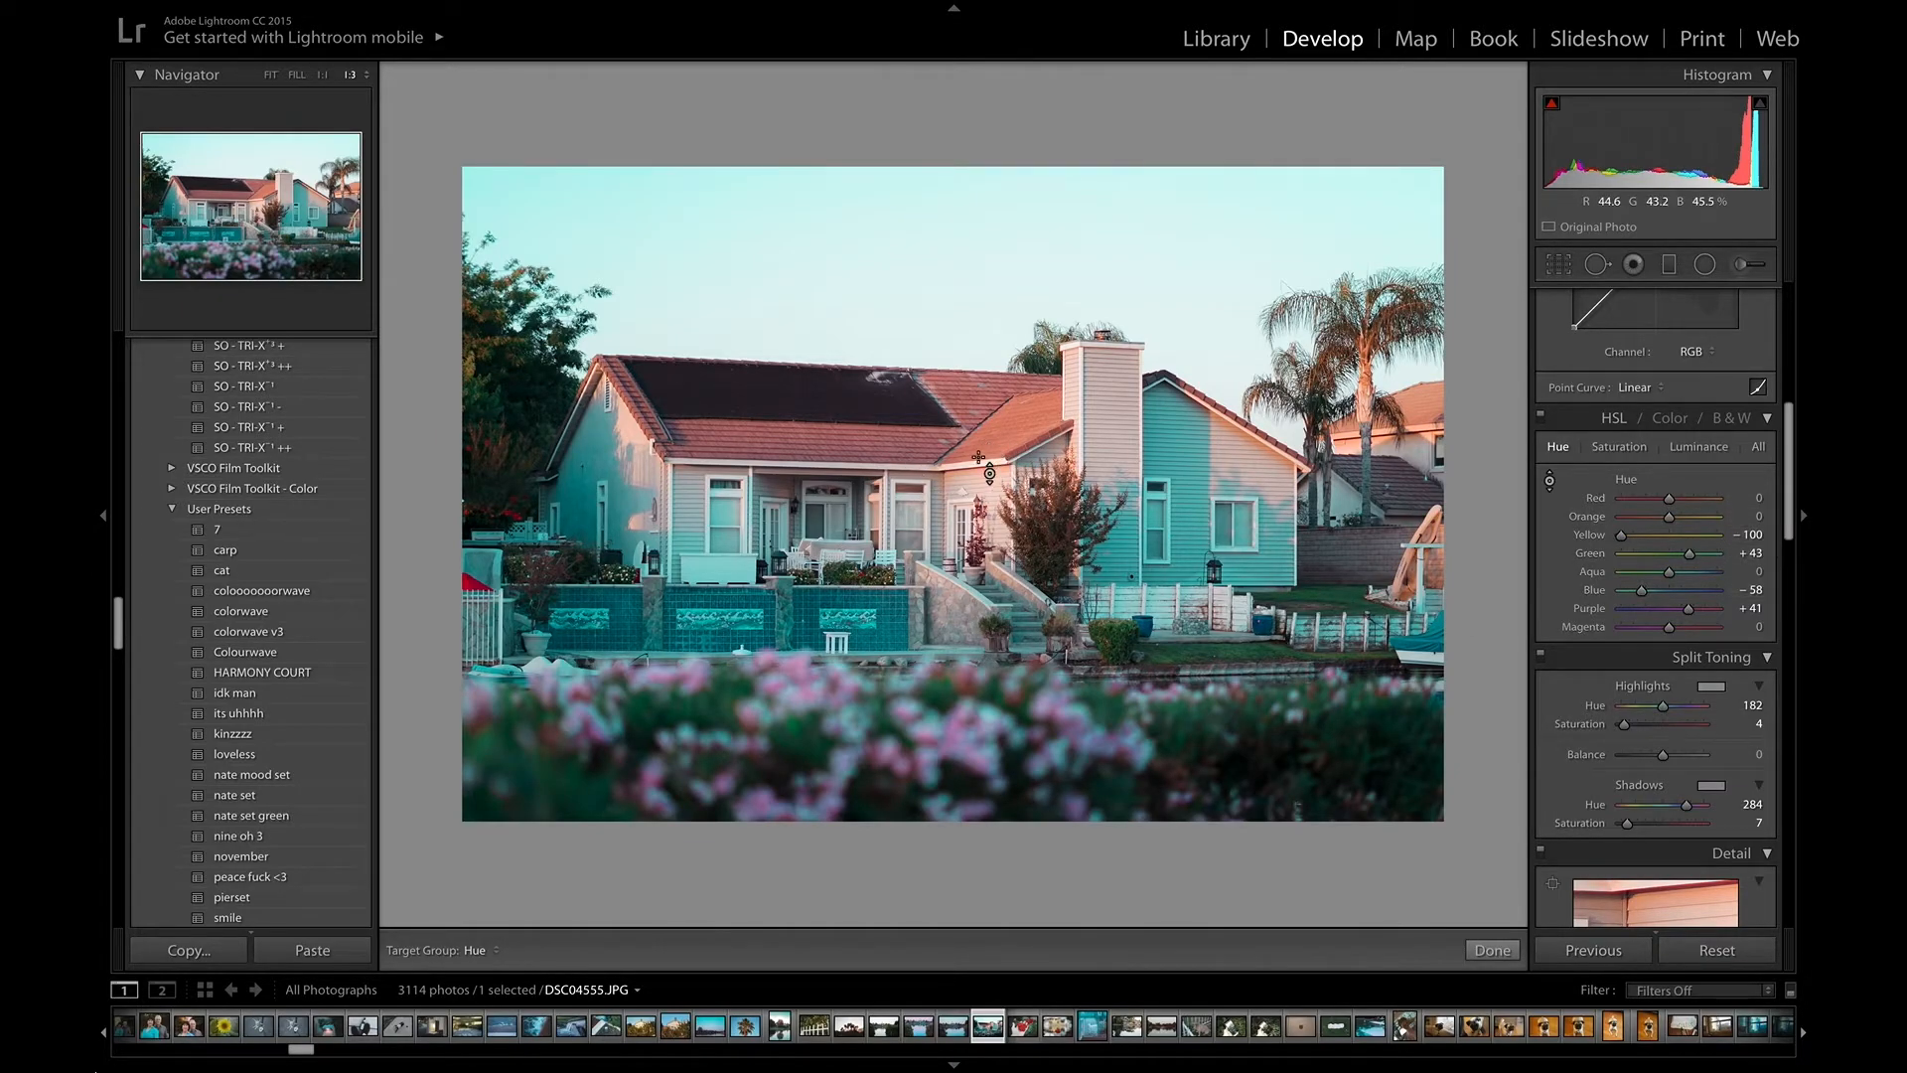
pyautogui.hotkey('ctrl', 'z')
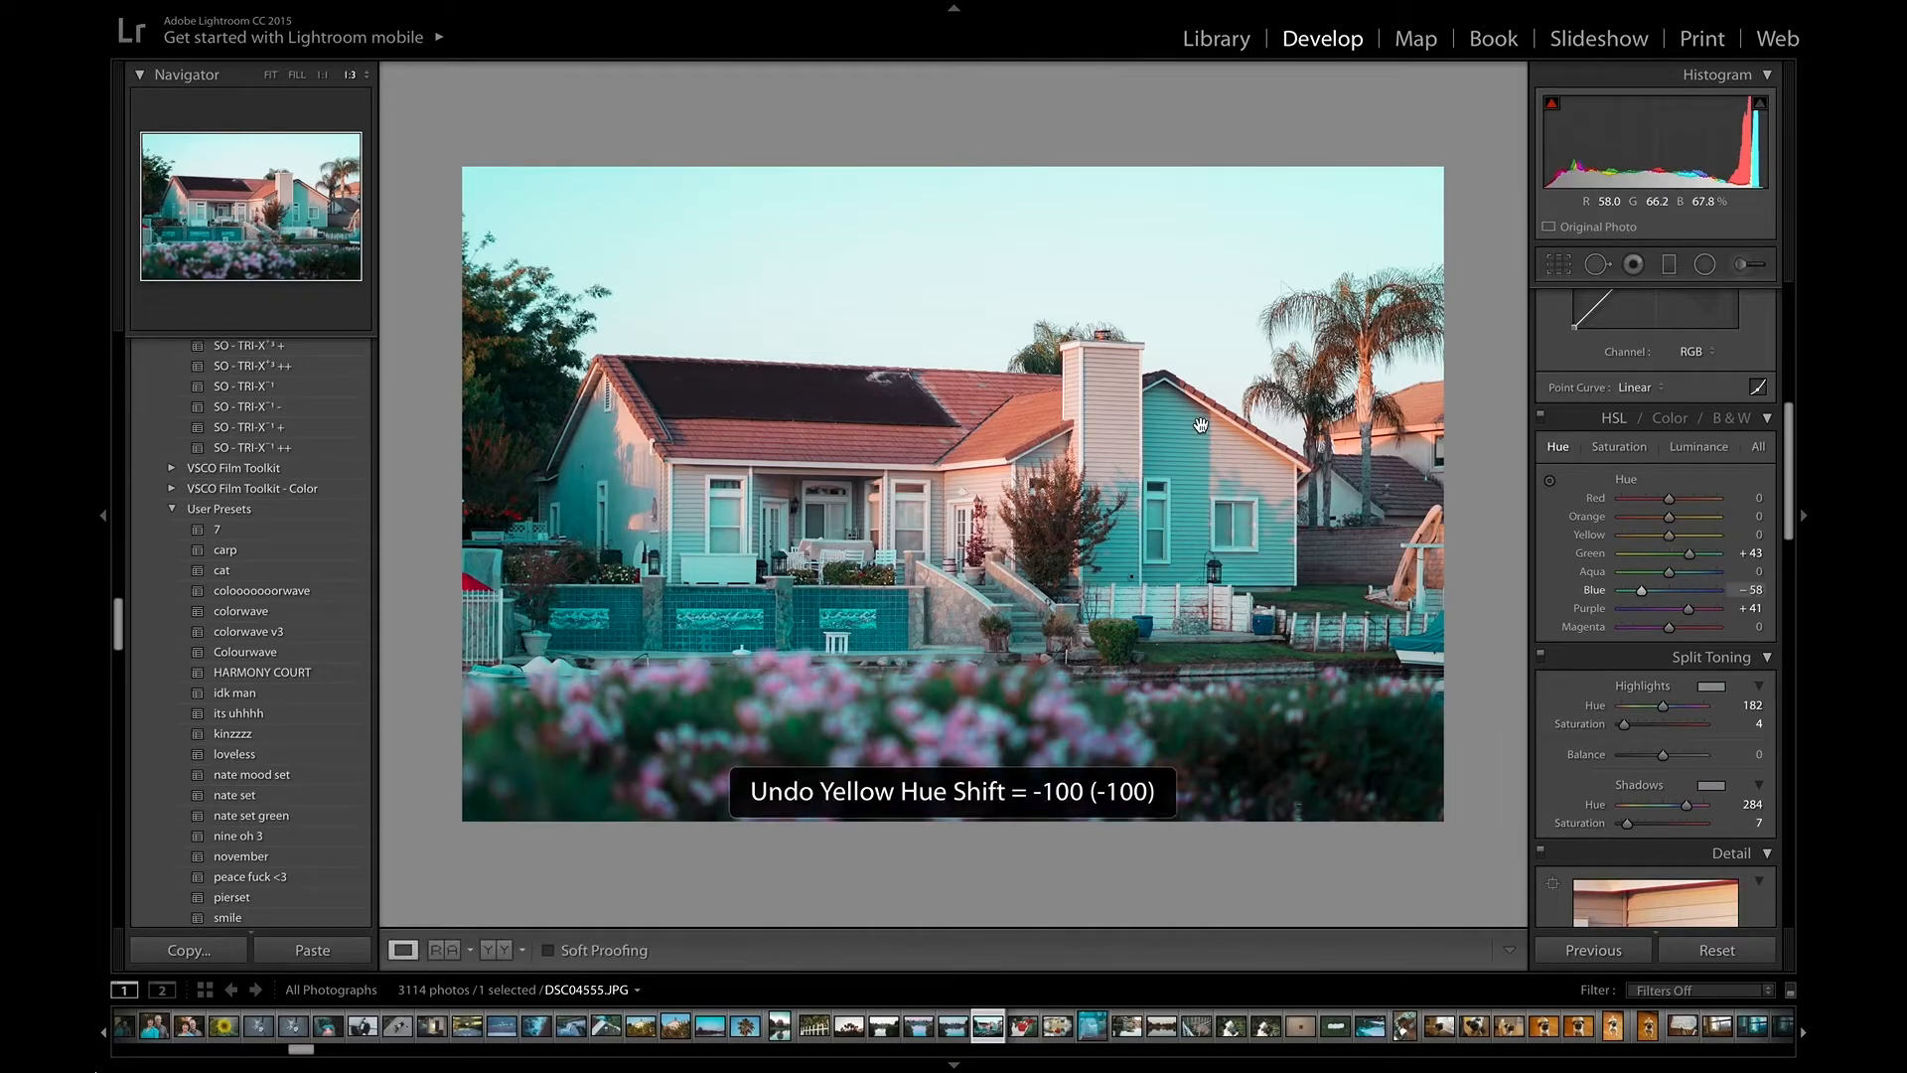
pyautogui.moveTo(1668, 535)
pyautogui.mouseDown()
pyautogui.moveTo(1779, 533)
pyautogui.moveTo(1617, 540)
pyautogui.moveTo(1651, 549)
pyautogui.mouseUp()
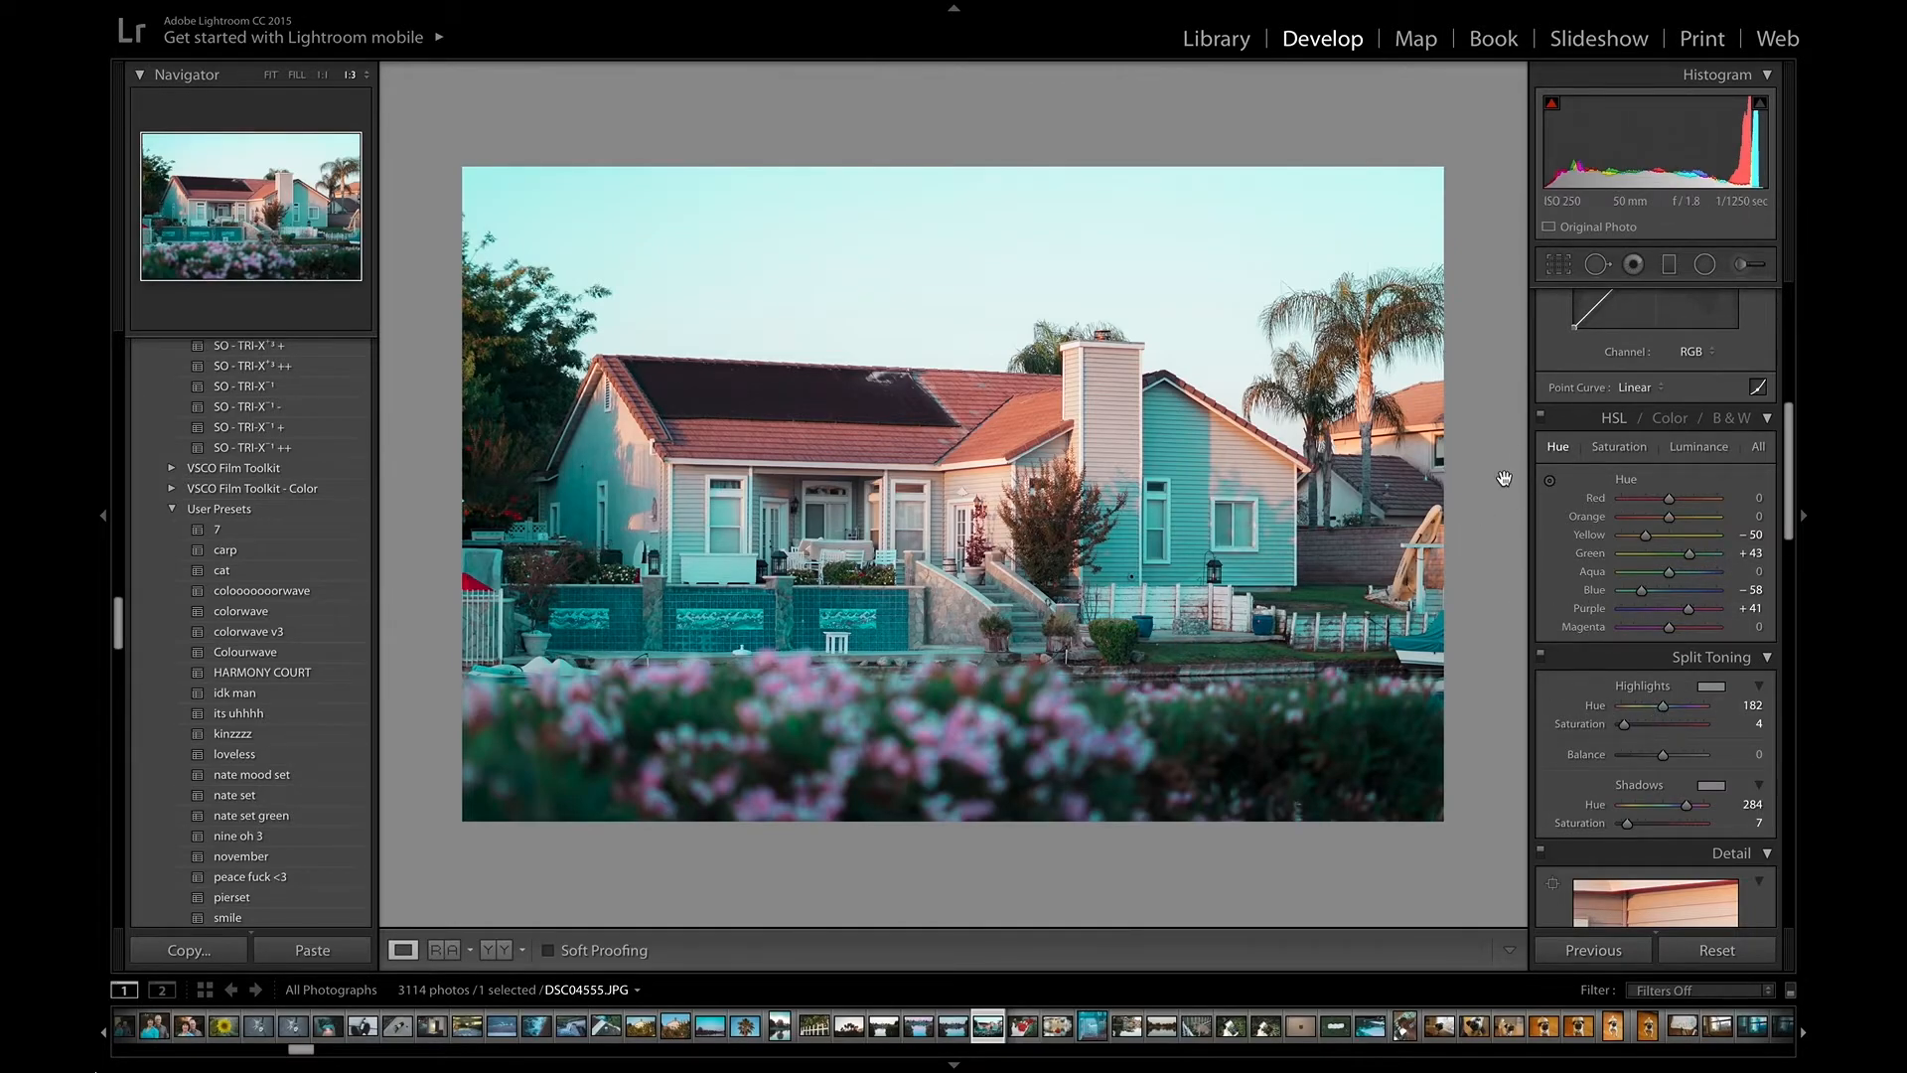
# - Try brightening the foliage luminance with the targeted adjustment tool, then undo it
pyautogui.click(1699, 447)
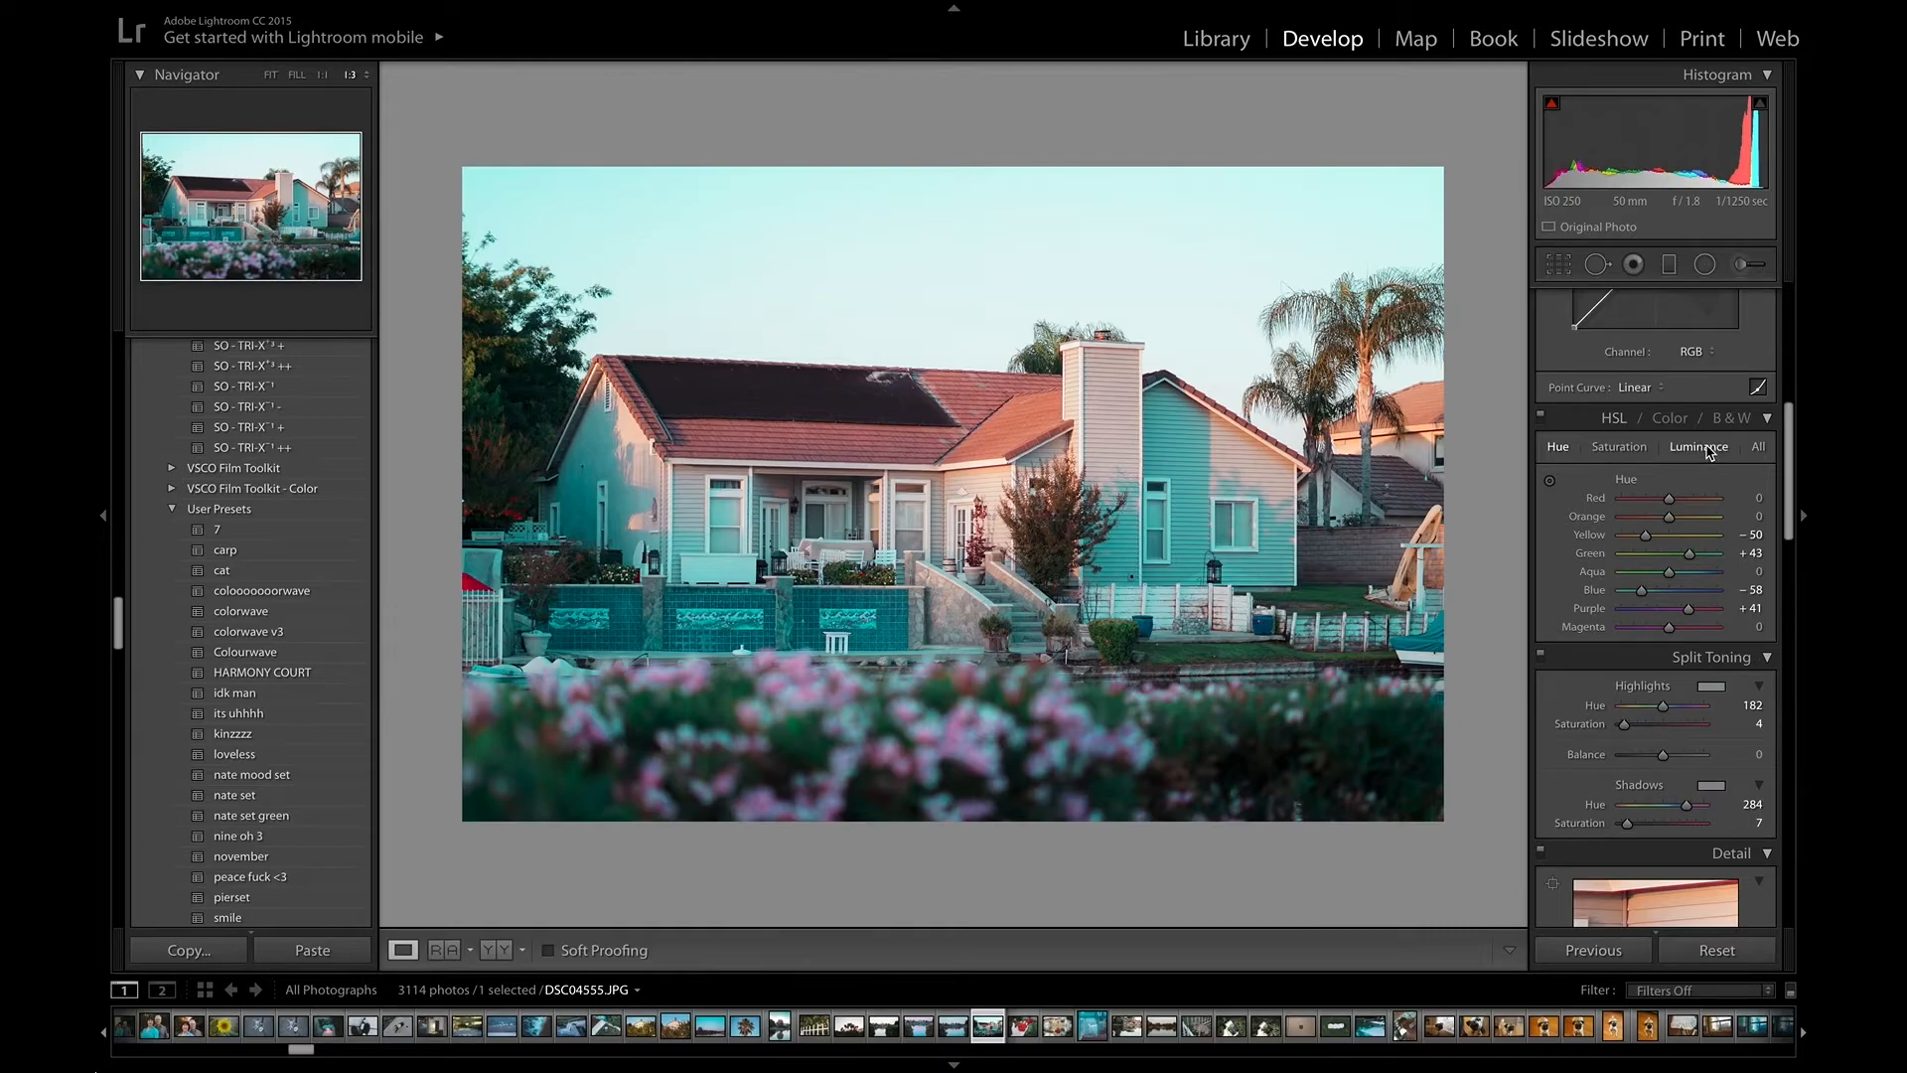
pyautogui.click(1549, 482)
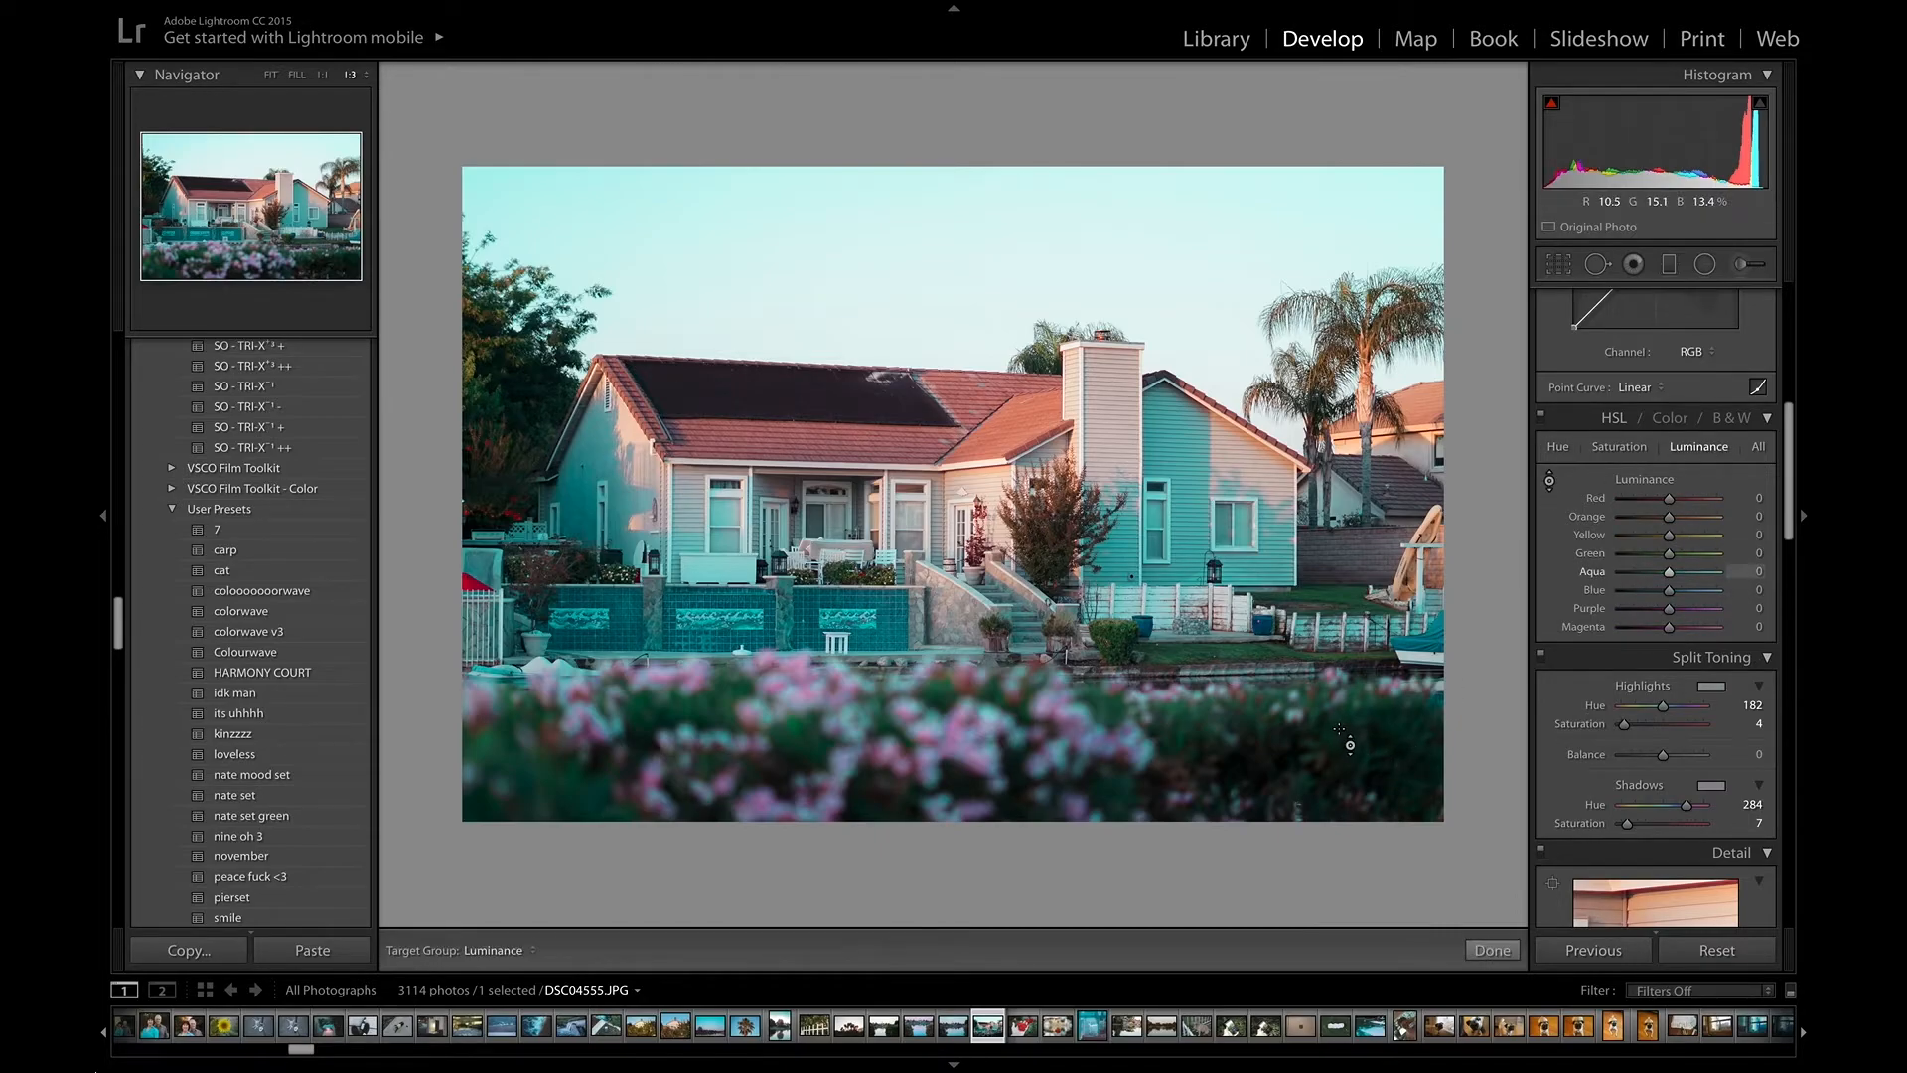
pyautogui.moveTo(1291, 745); pyautogui.dragTo(1297, 596)
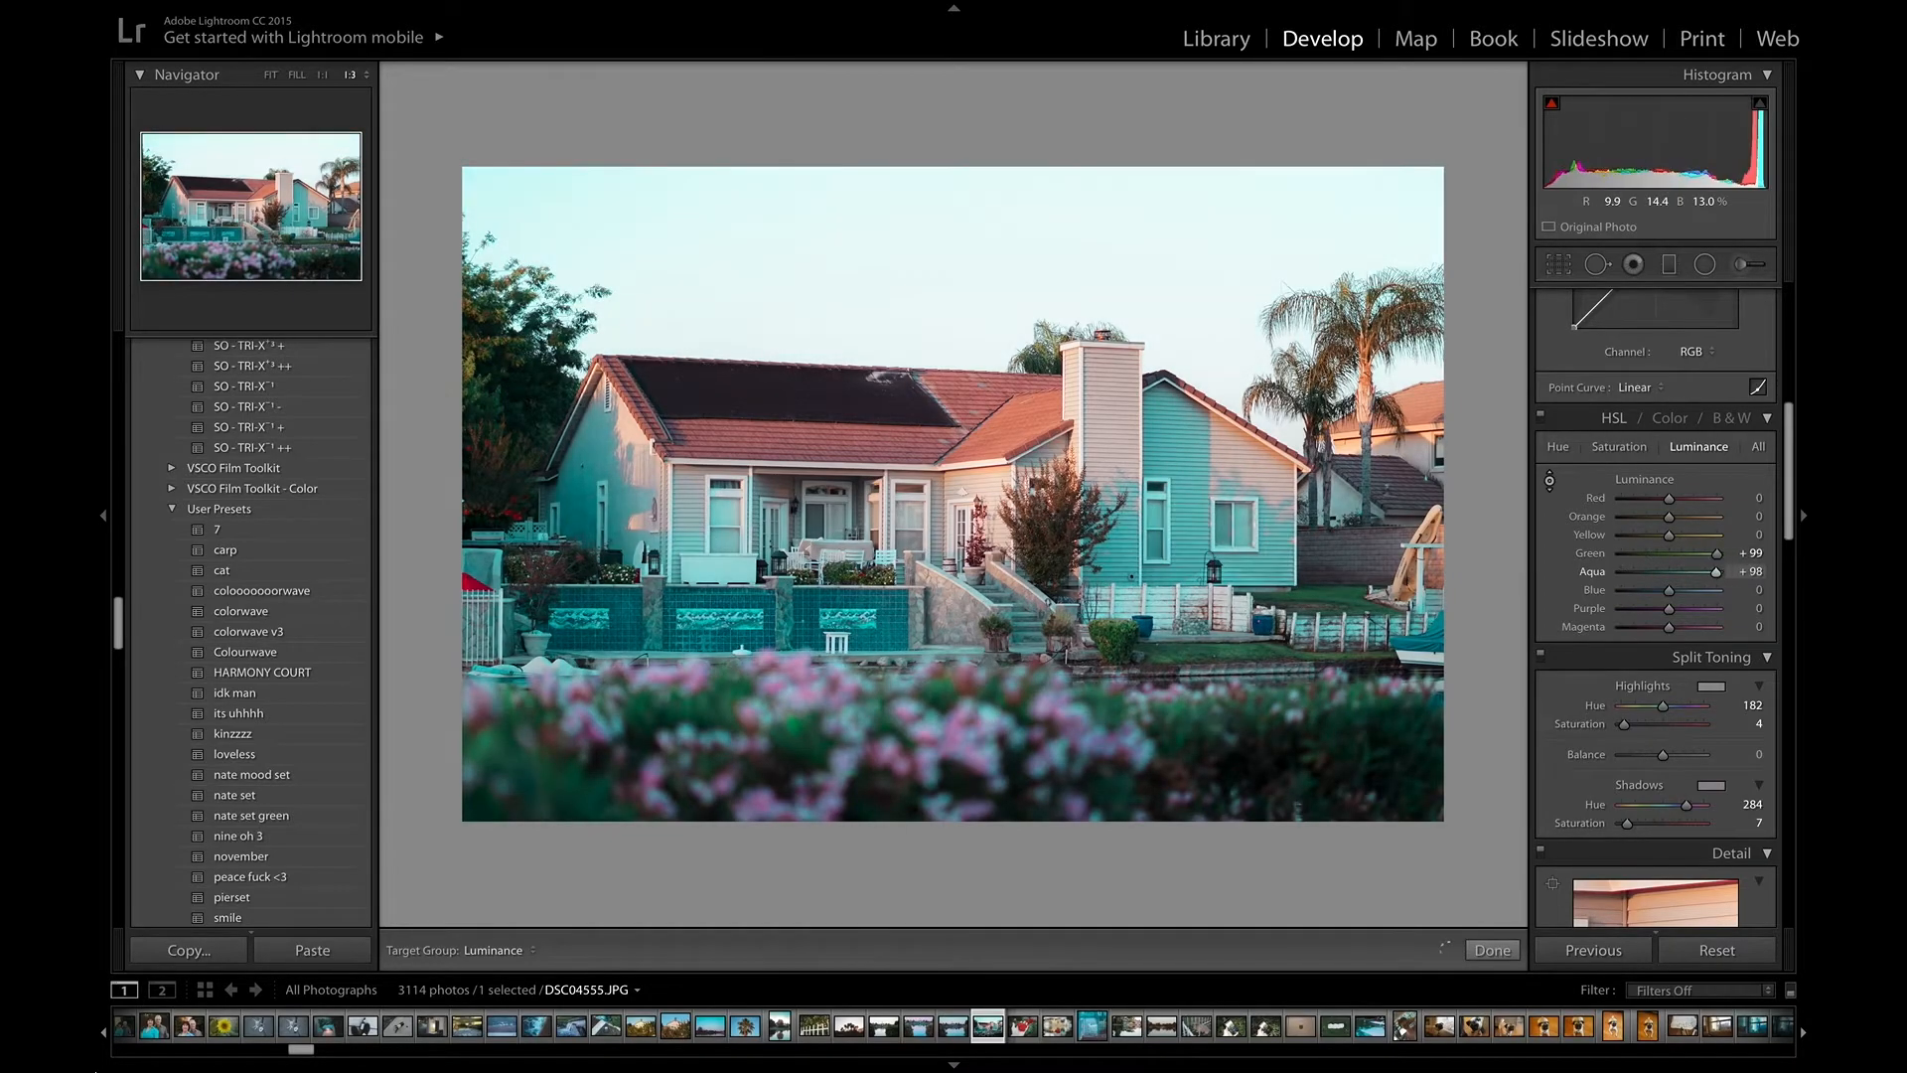
pyautogui.hotkey('ctrl', 'z')
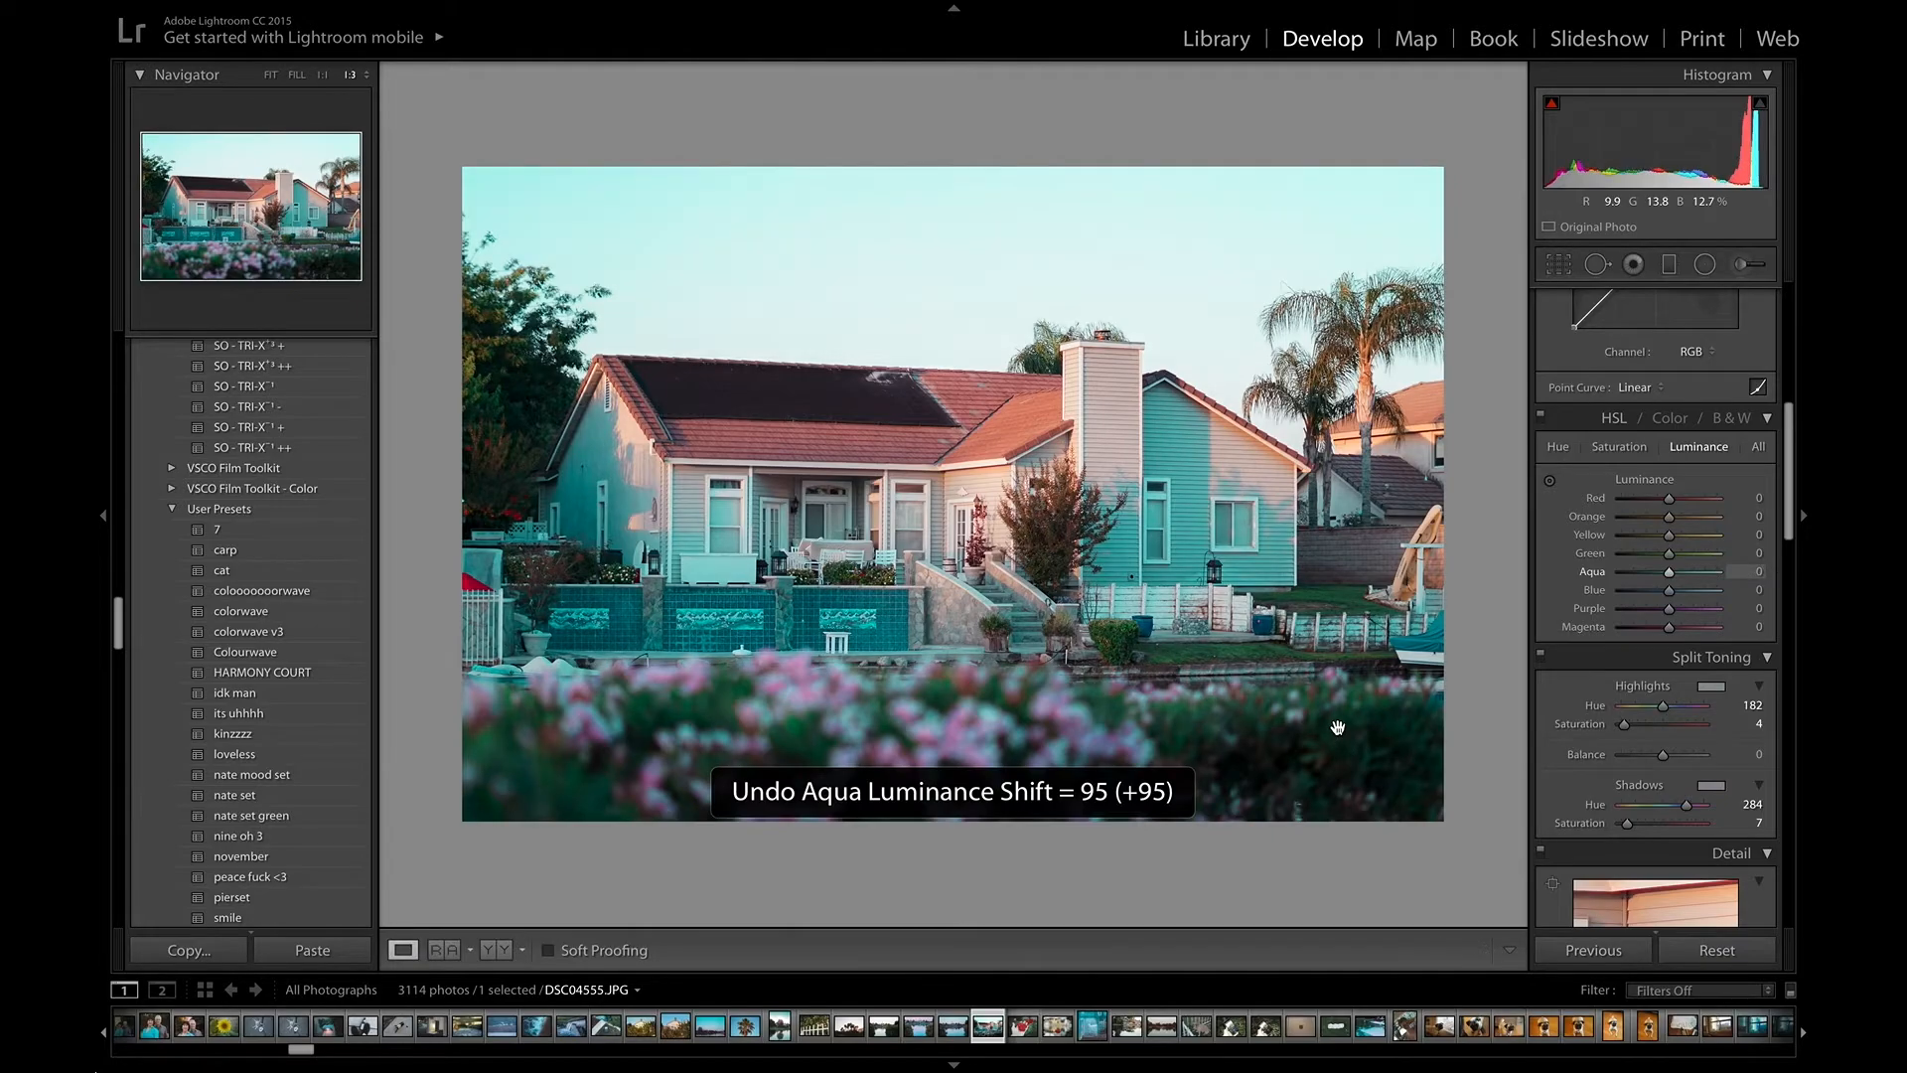
# - Set Vibrance to +10 and compare the photo with the original
pyautogui.click(1628, 446)
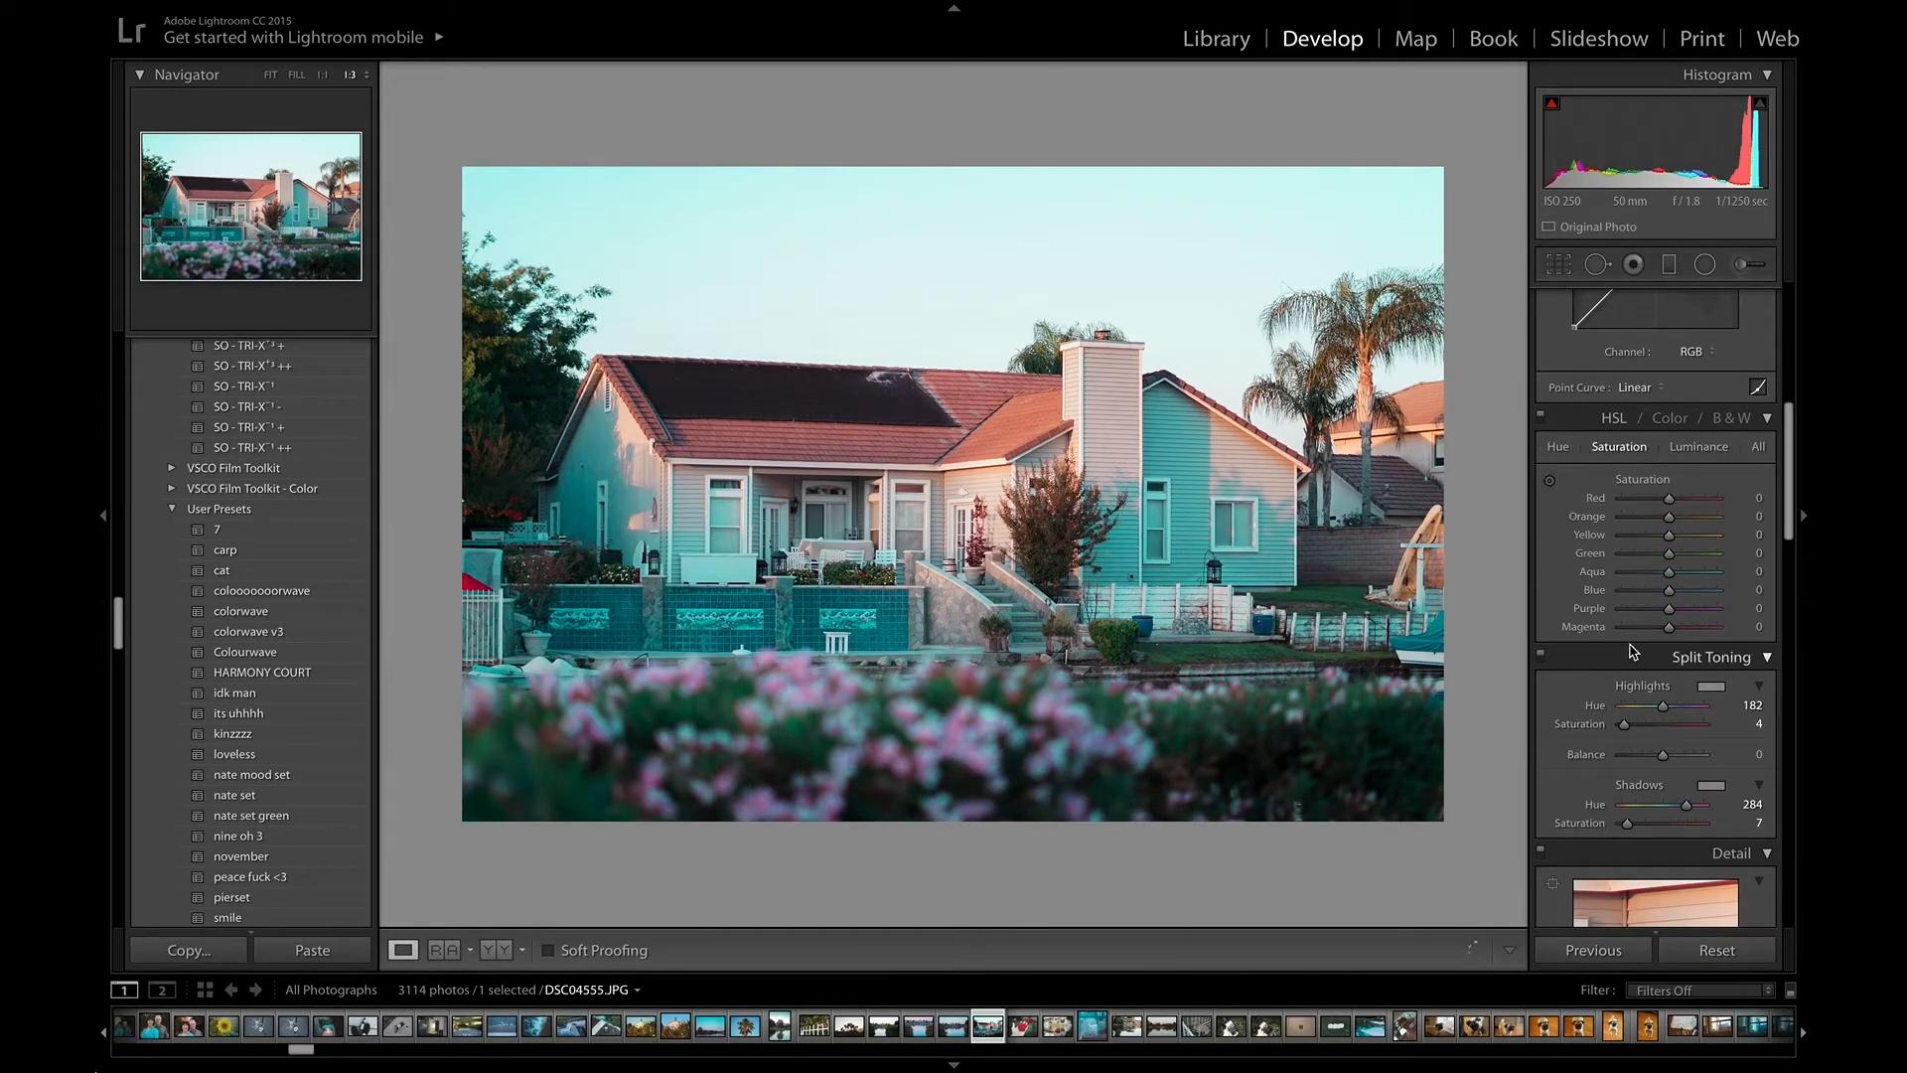
pyautogui.scroll(8, 1634, 656)
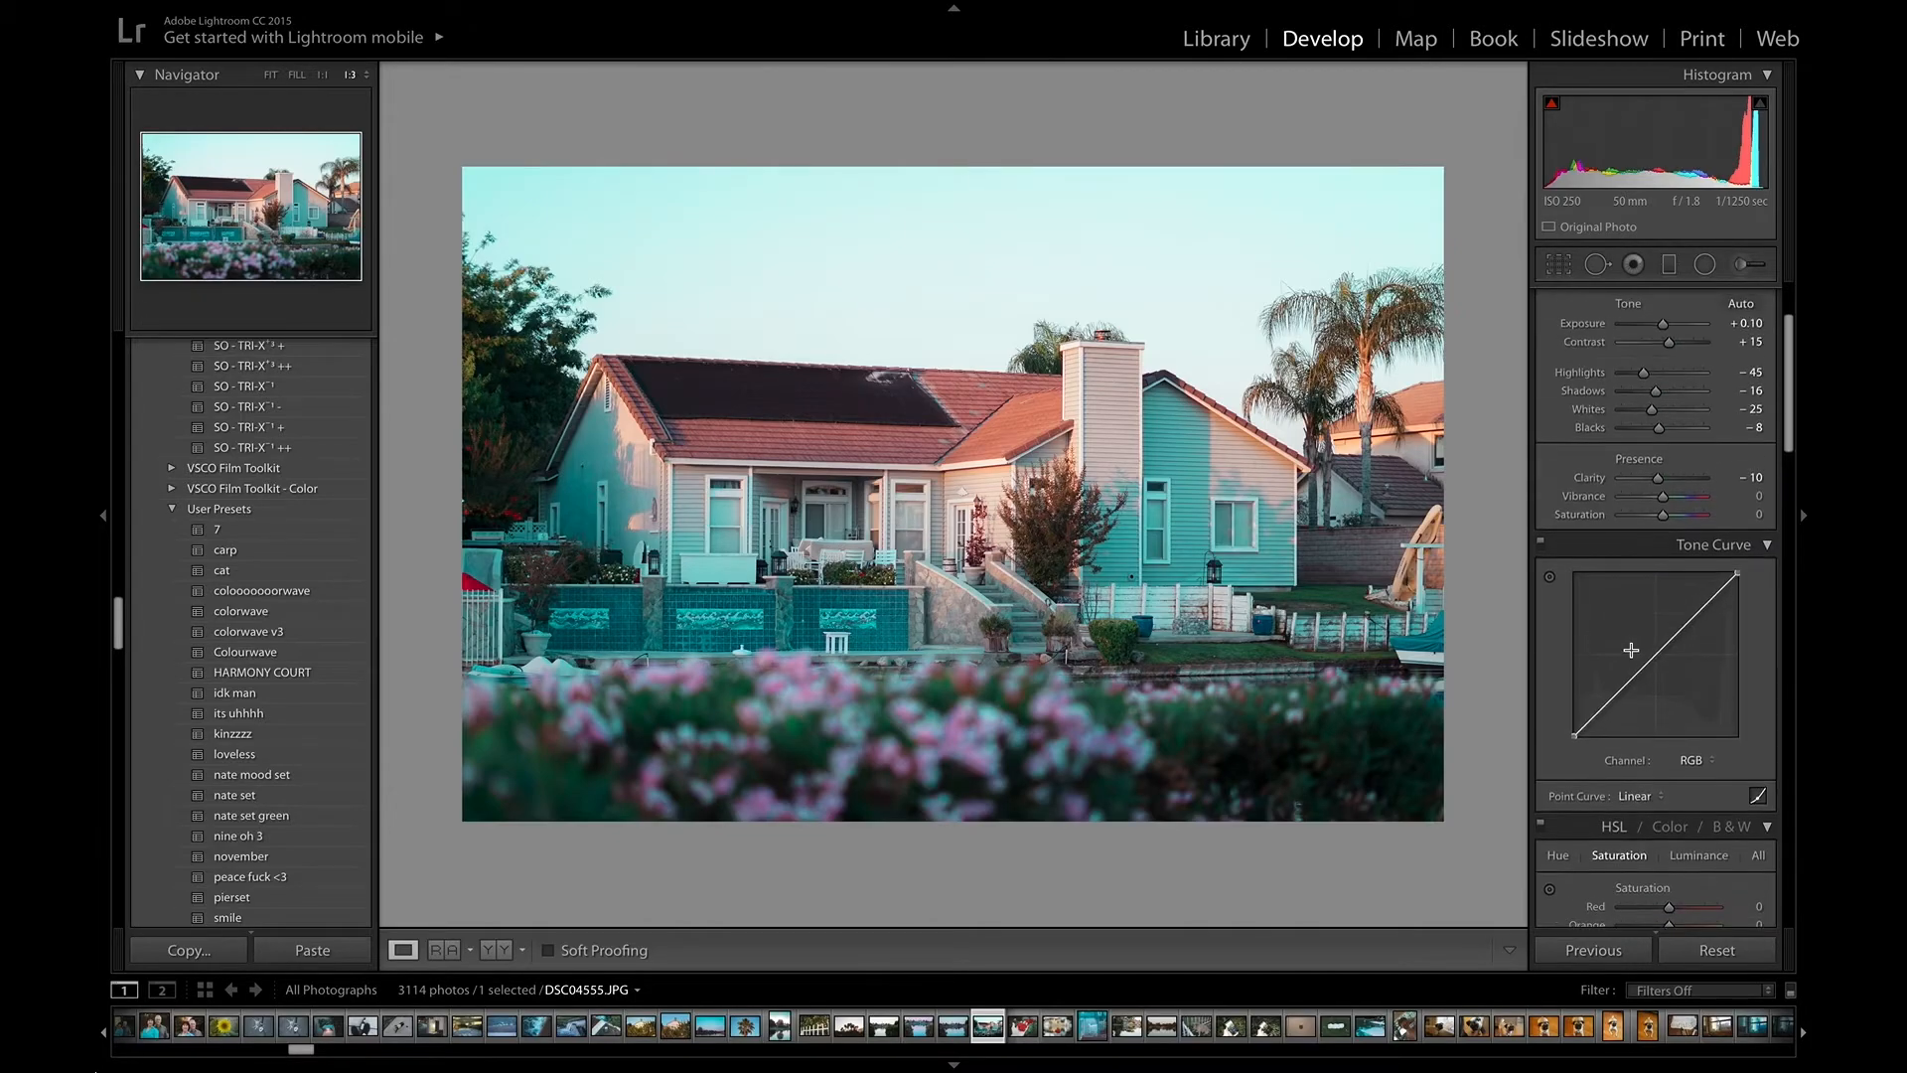
pyautogui.scroll(1, 1631, 650)
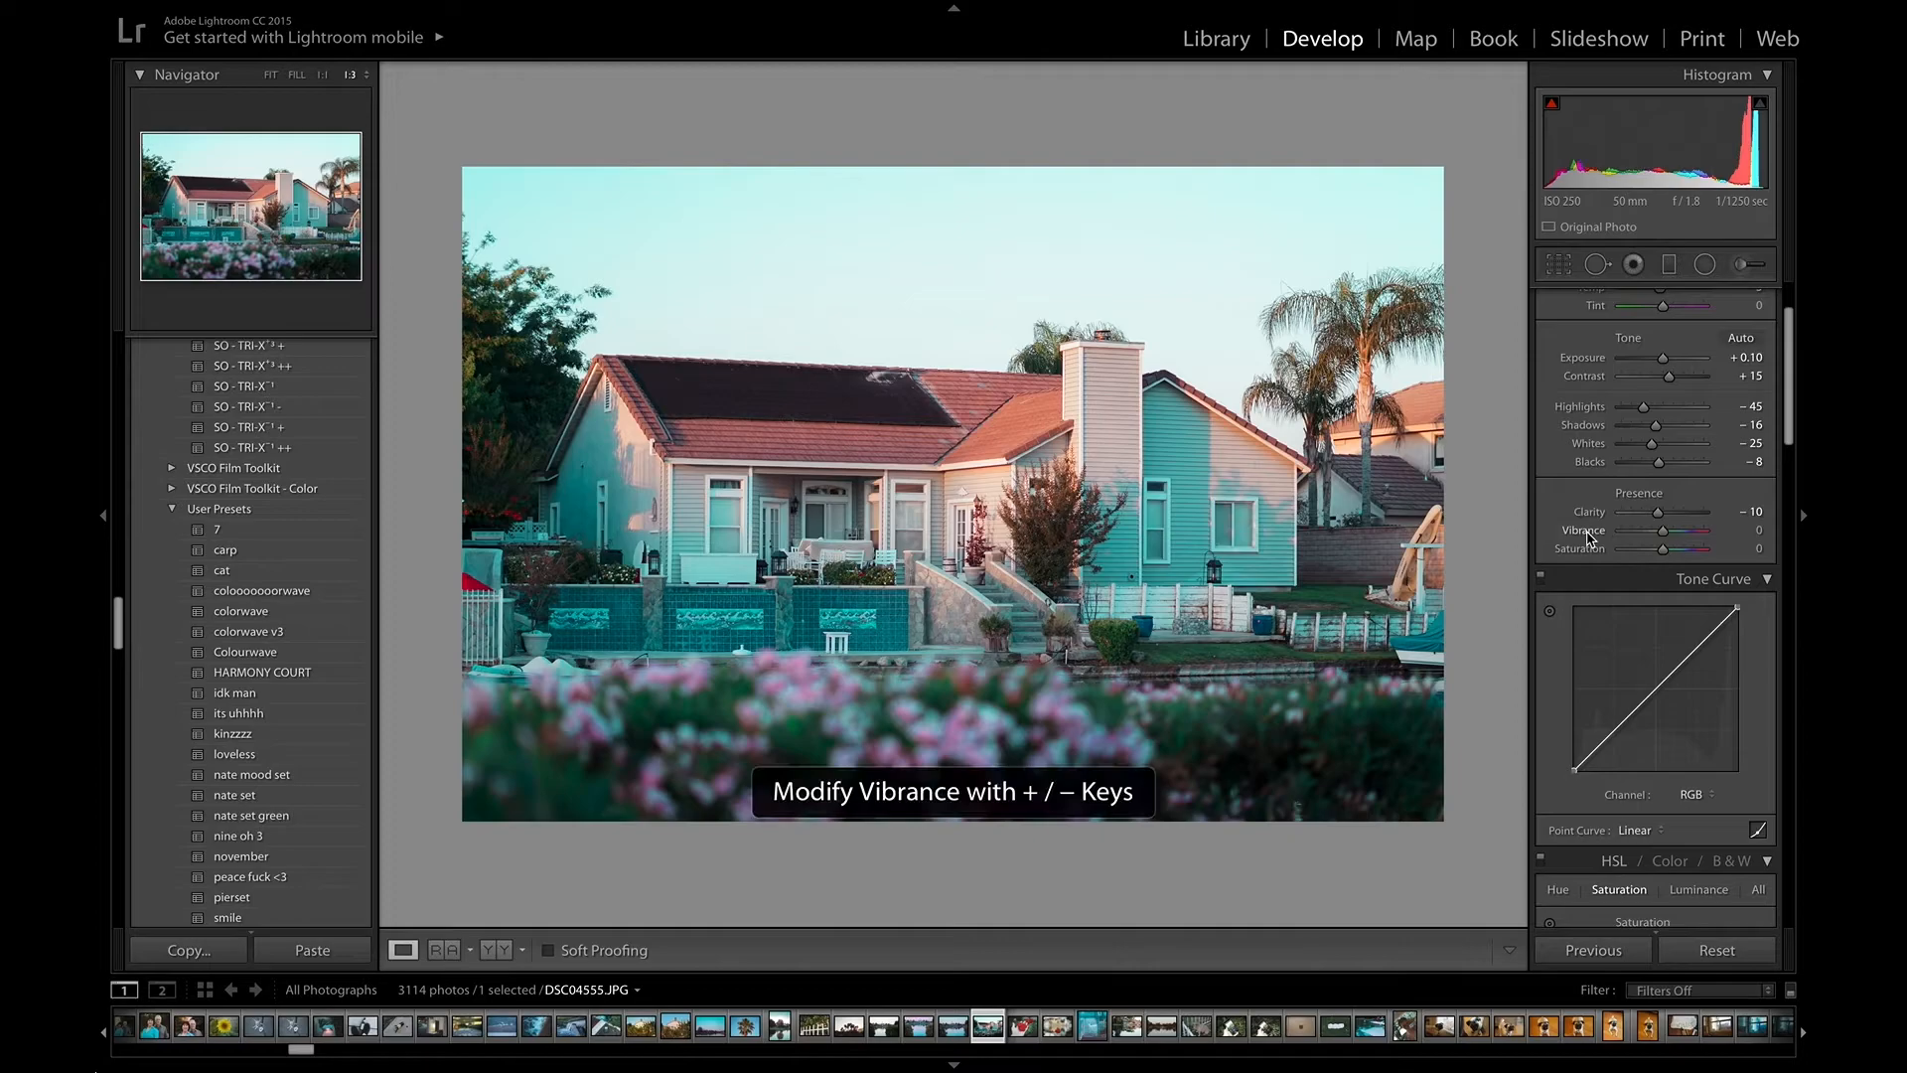
pyautogui.press('=')
pyautogui.press('=')
pyautogui.press('-')
pyautogui.press('=')
pyautogui.hotkey('shift', '=')
pyautogui.hotkey('shift', '=')
pyautogui.press('=')
pyautogui.hotkey('shift', '-')
pyautogui.hotkey('shift', '-')
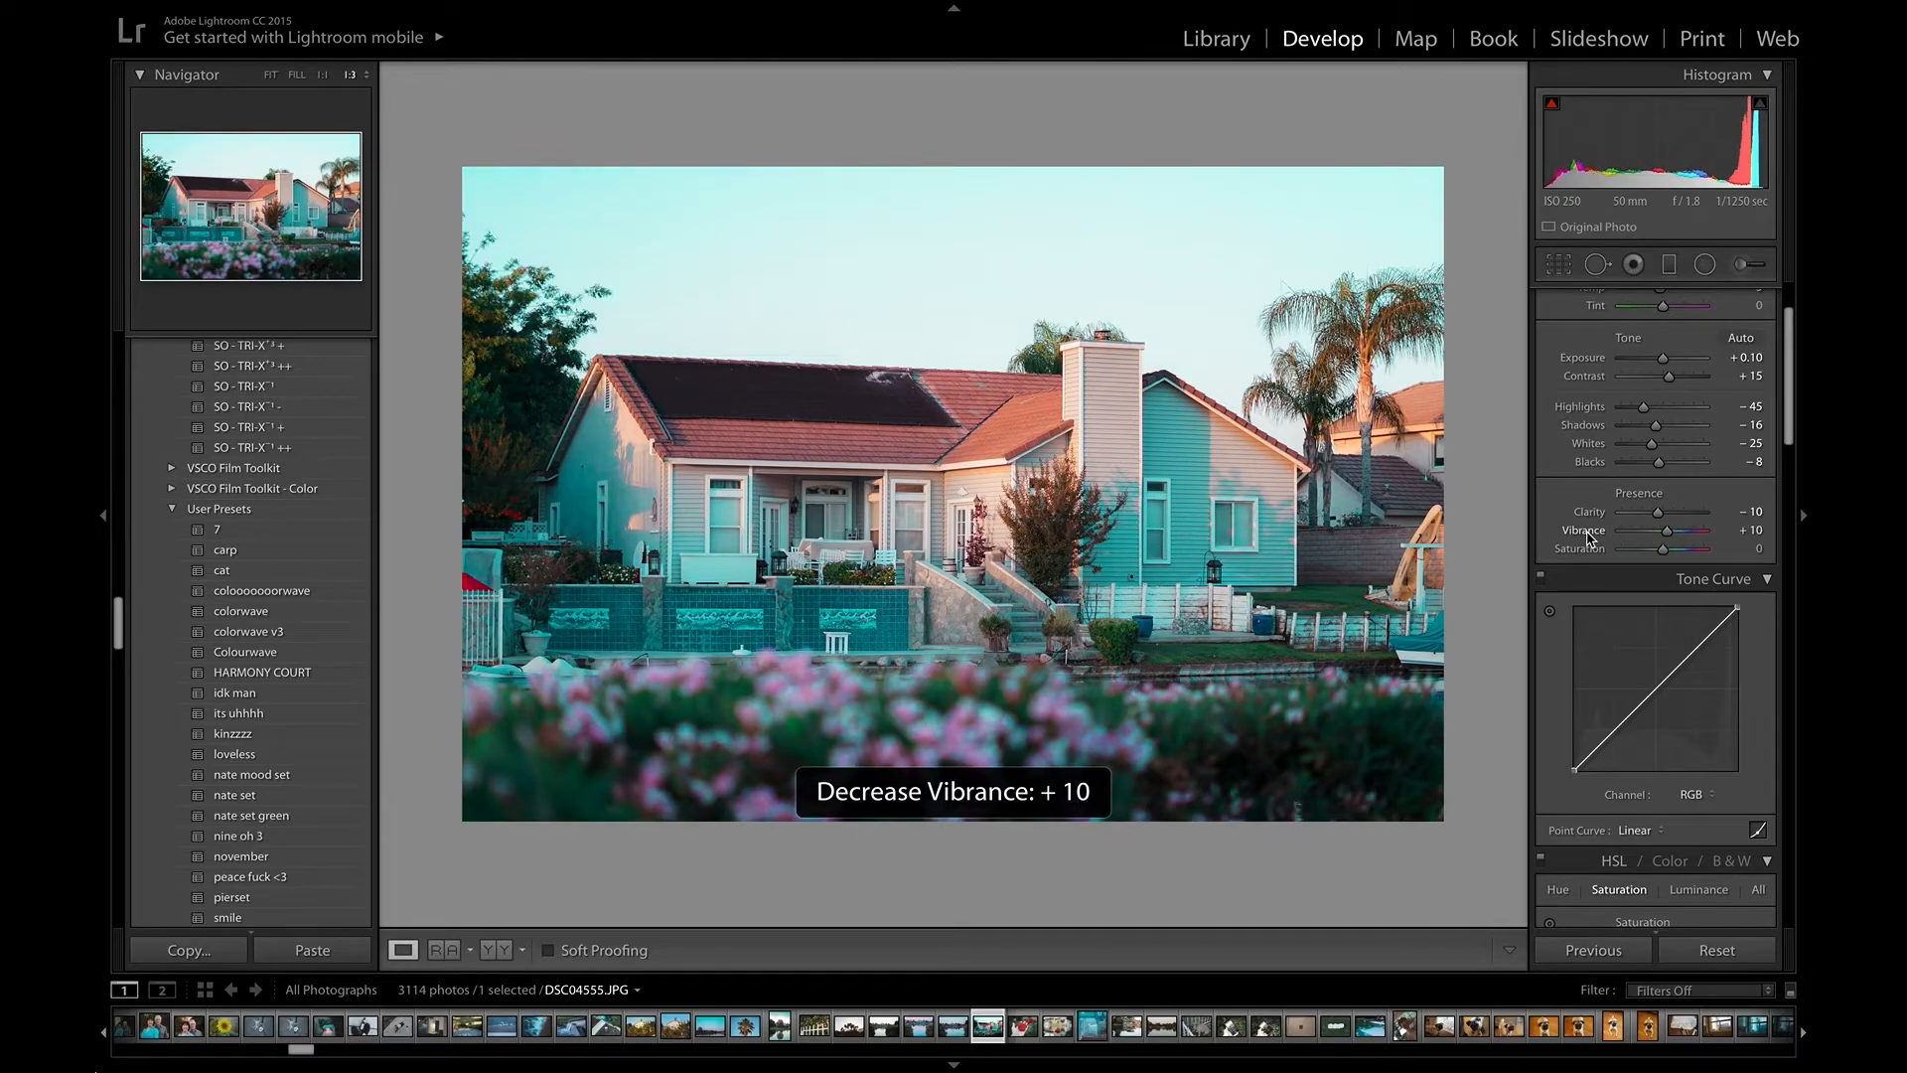
pyautogui.press('\\')
pyautogui.press('\\')
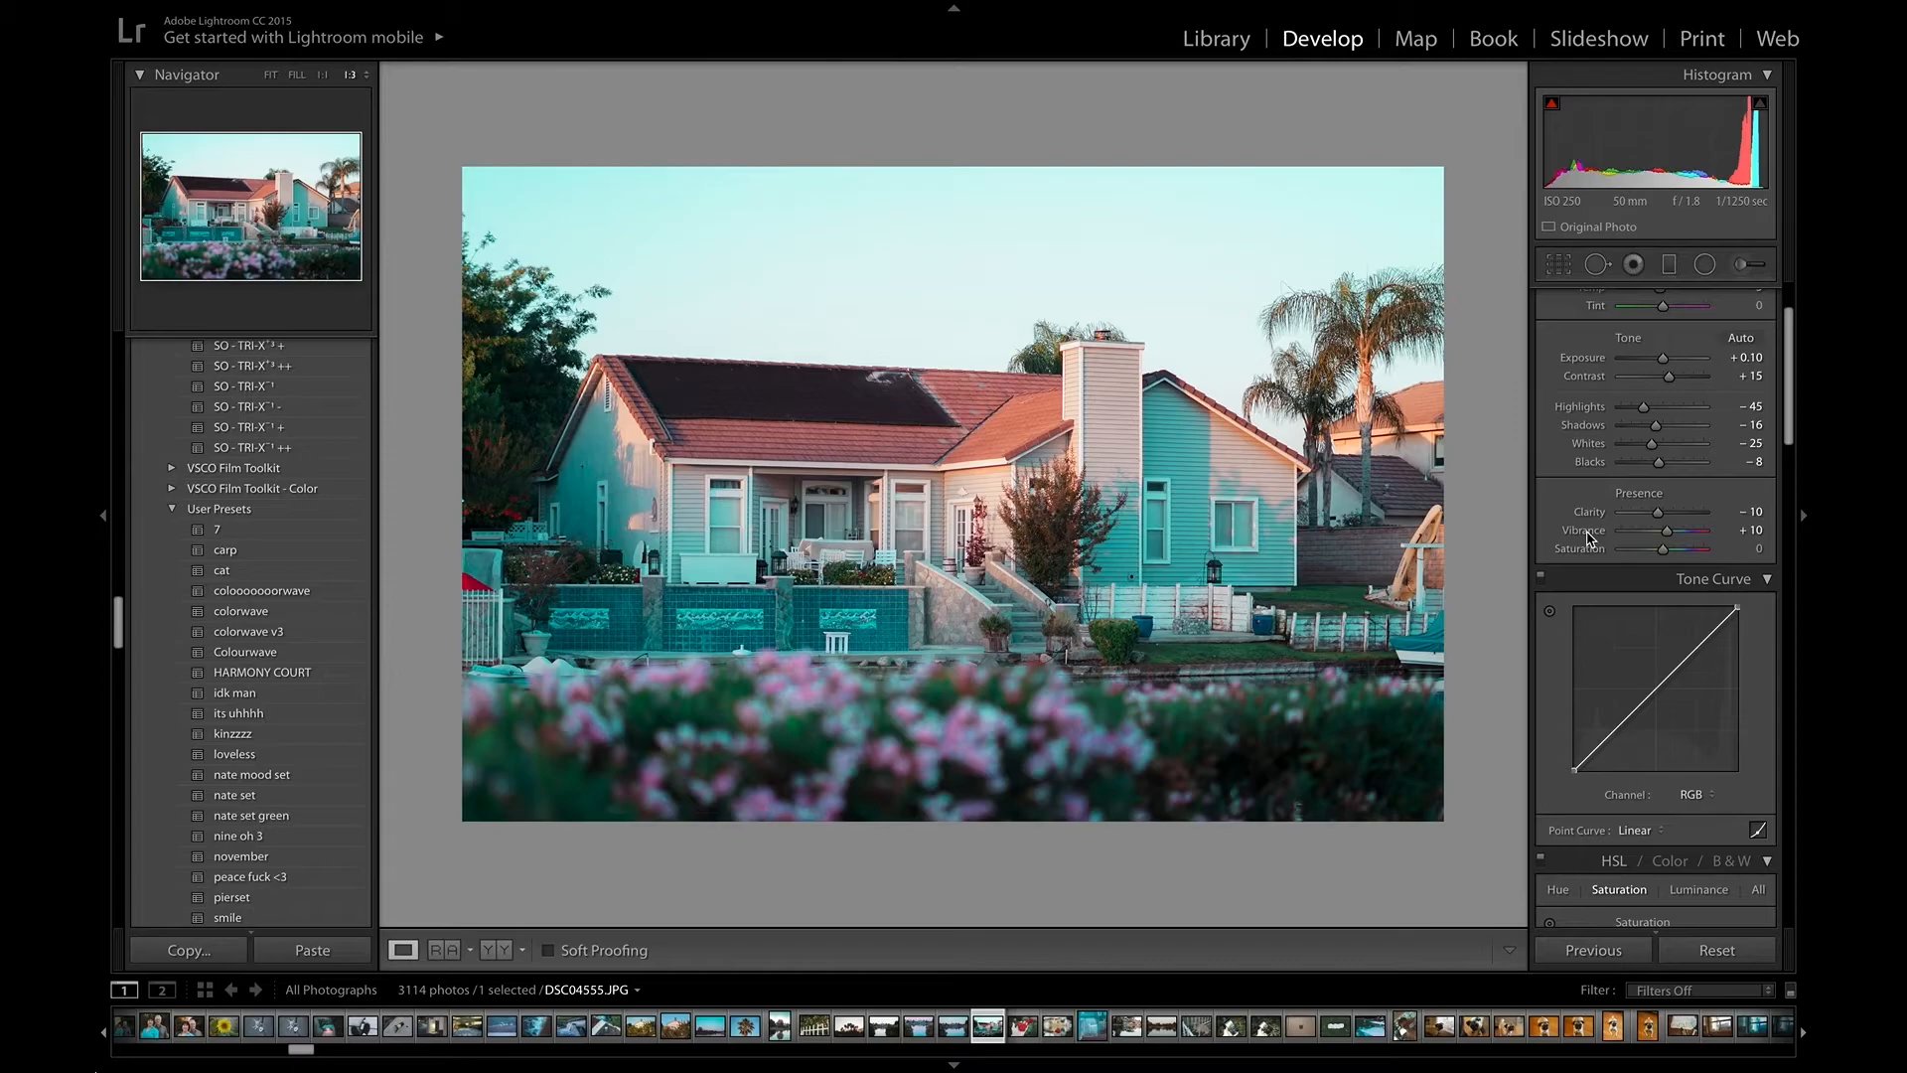
# - Set the Grain Amount to 100 and zoom in to inspect the grain
pyautogui.scroll(-10, 1636, 747)
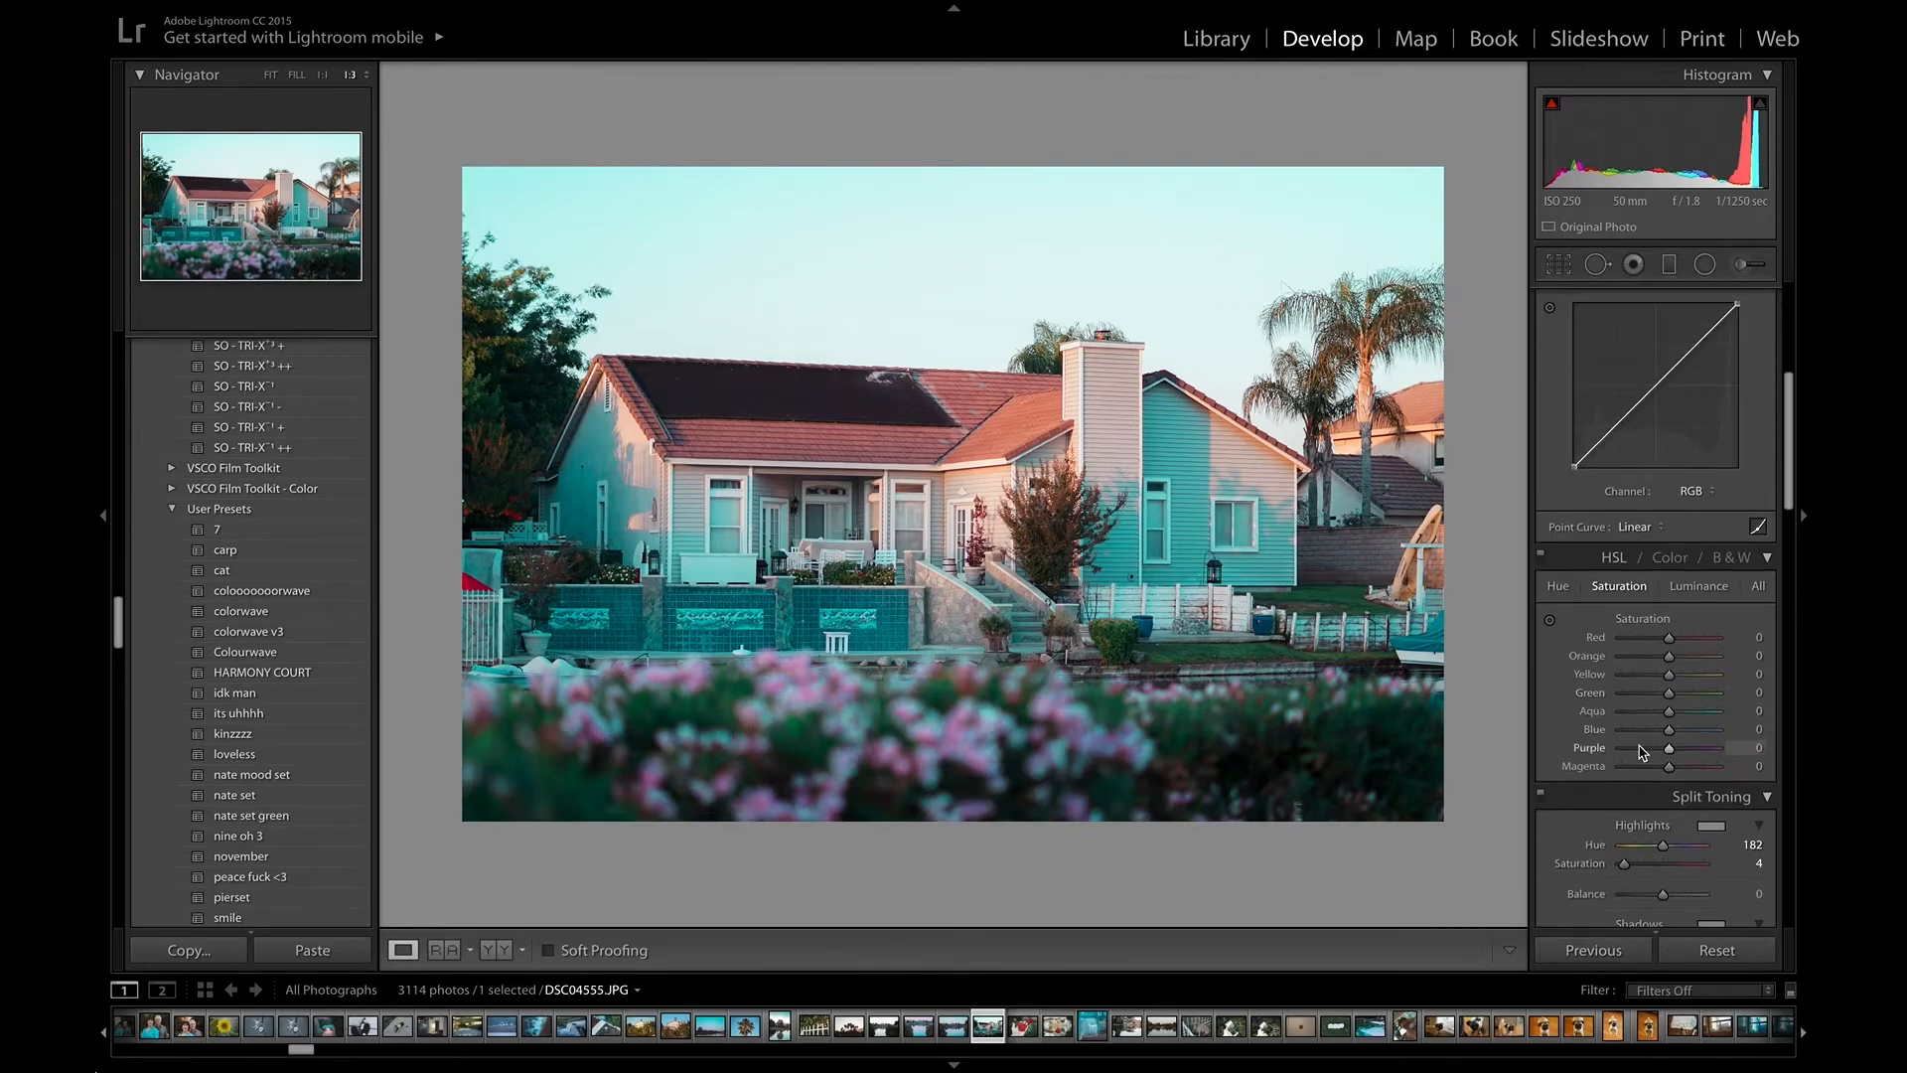
pyautogui.scroll(-5, 1638, 746)
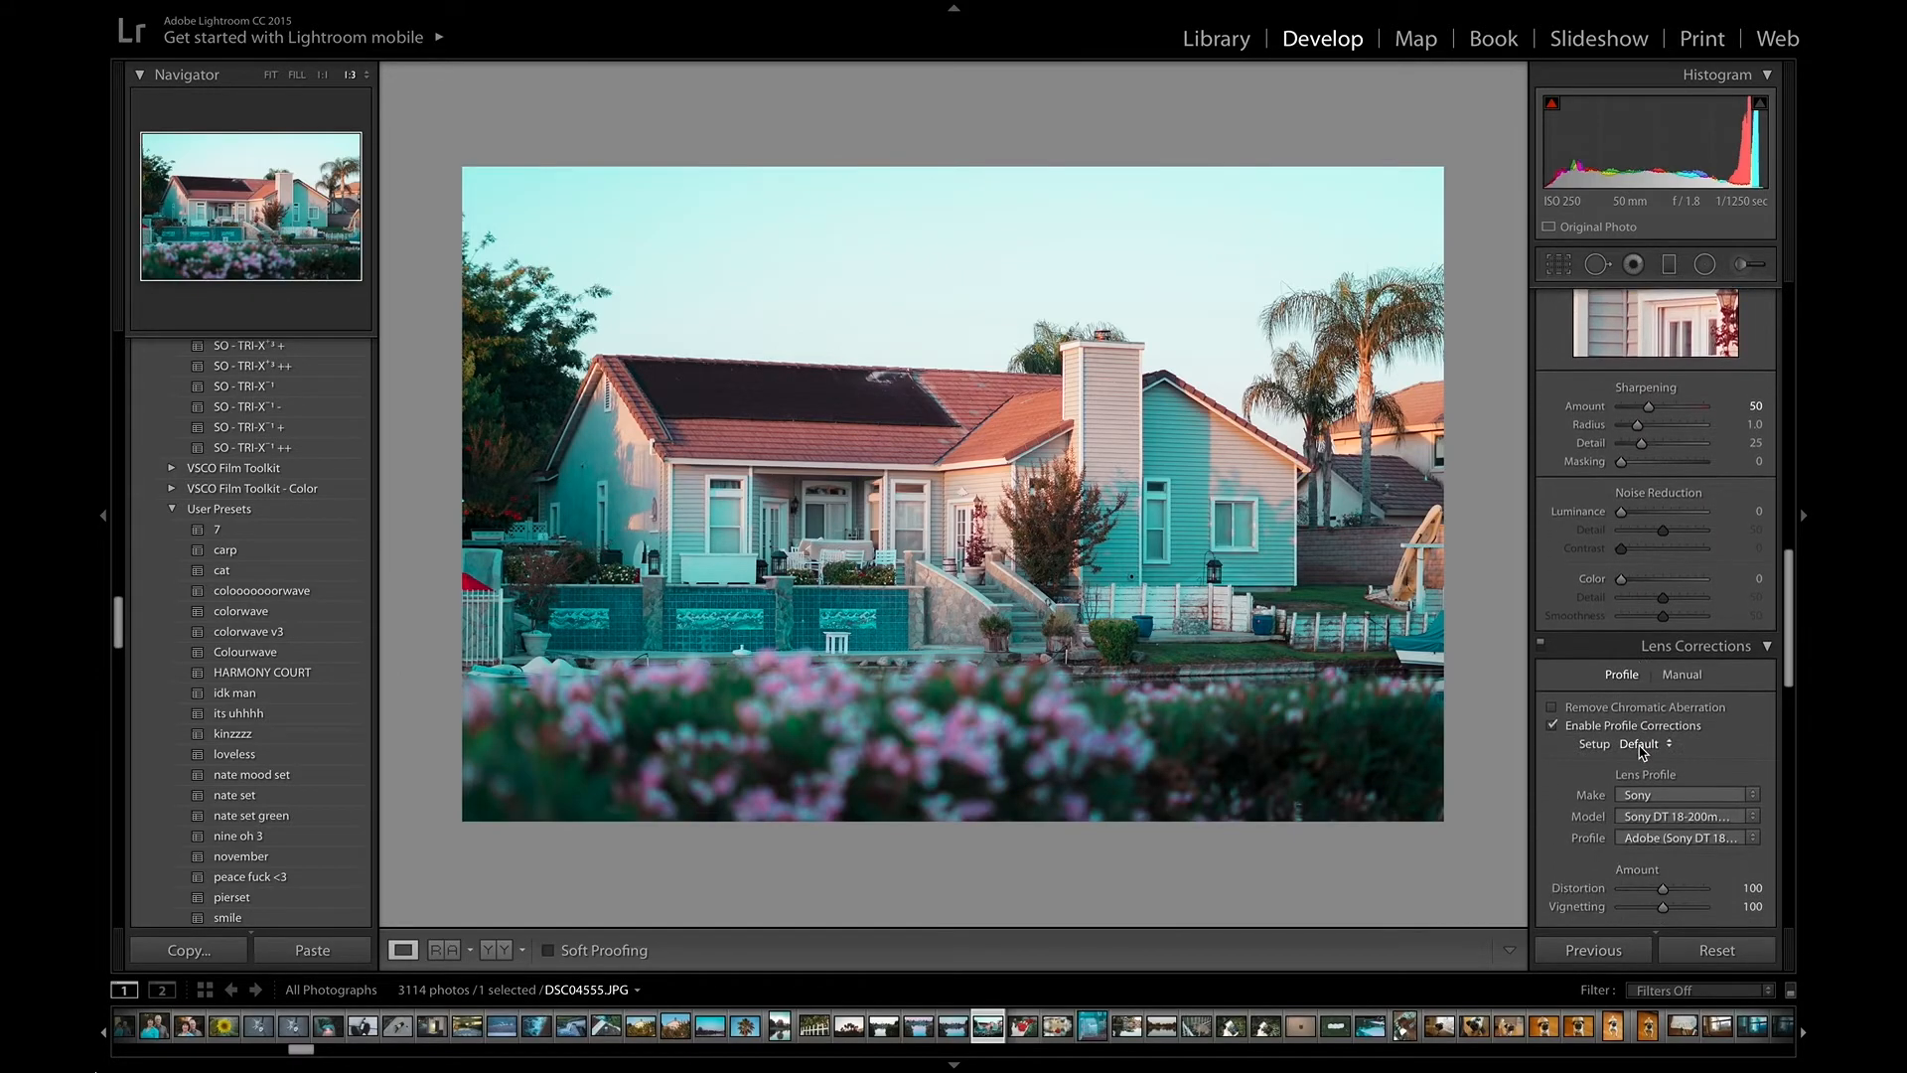
pyautogui.scroll(-5, 1738, 655)
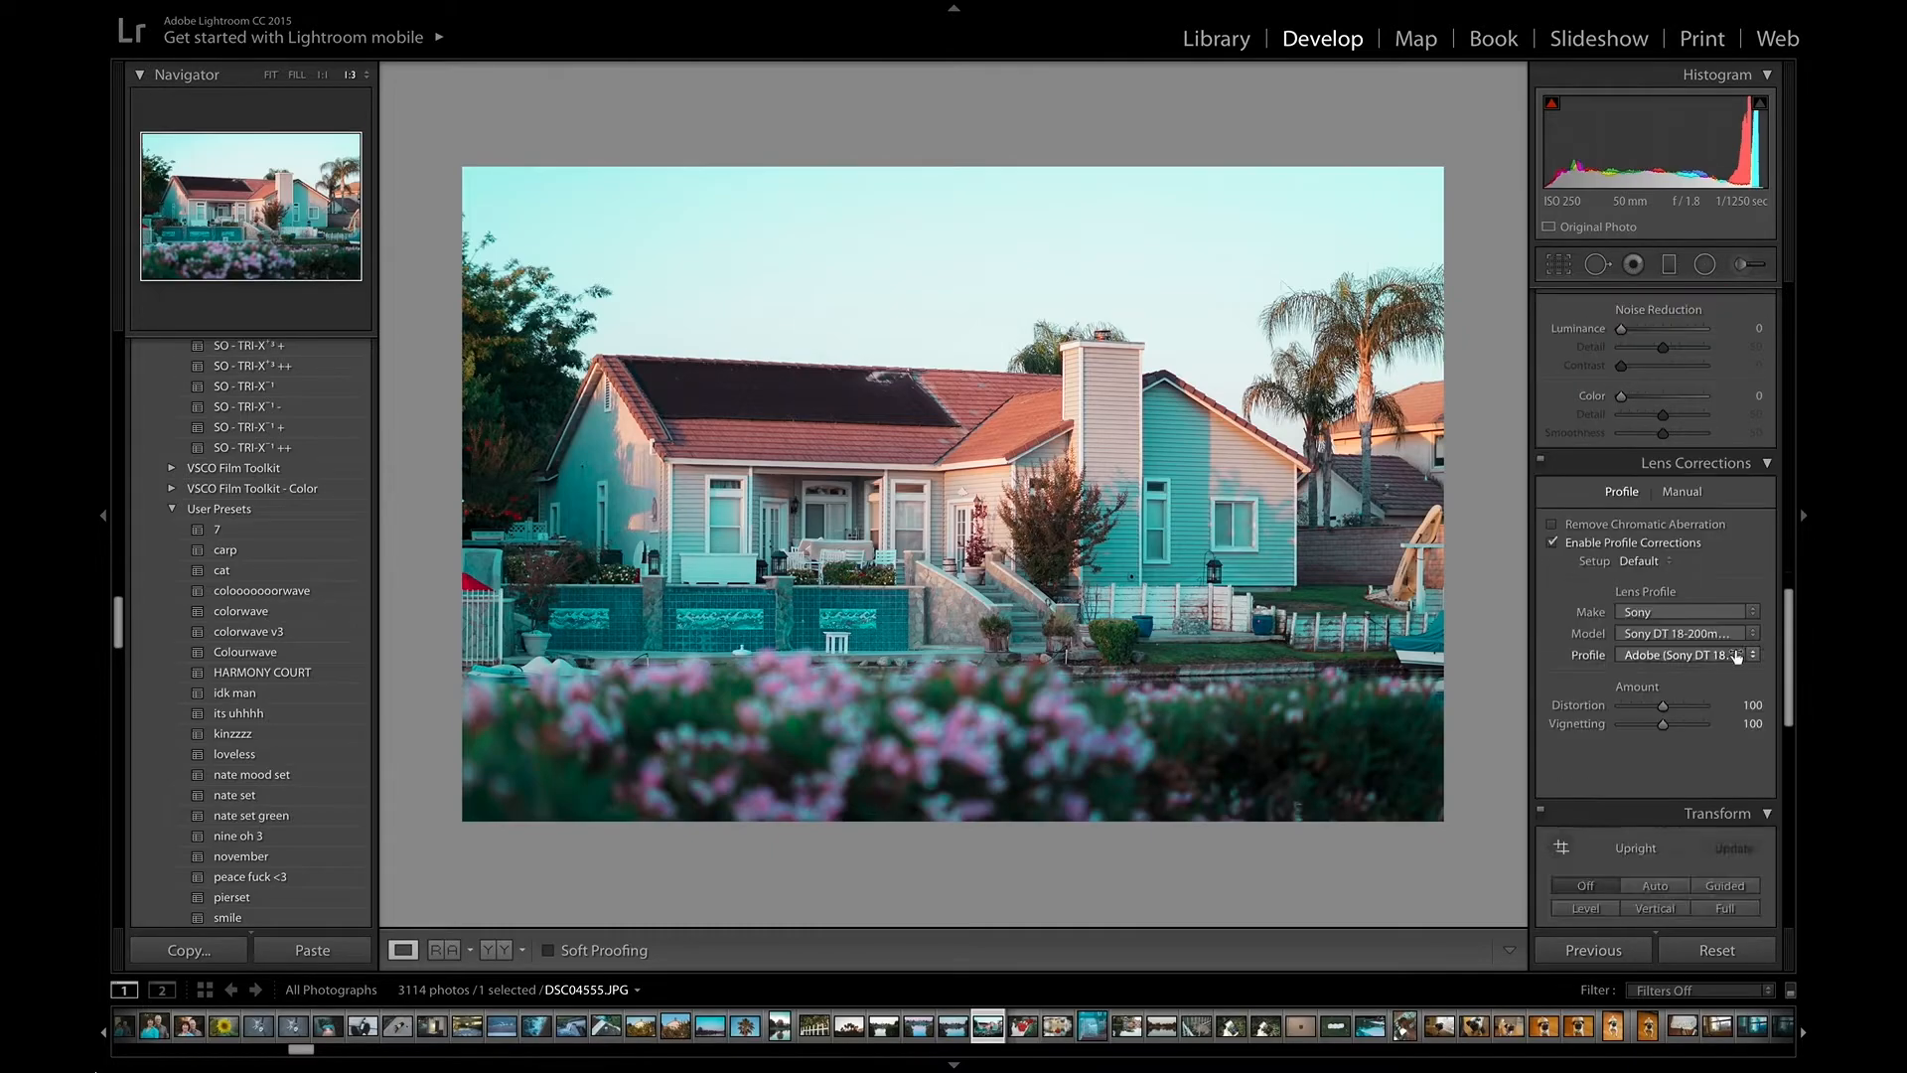
pyautogui.scroll(-8, 1738, 660)
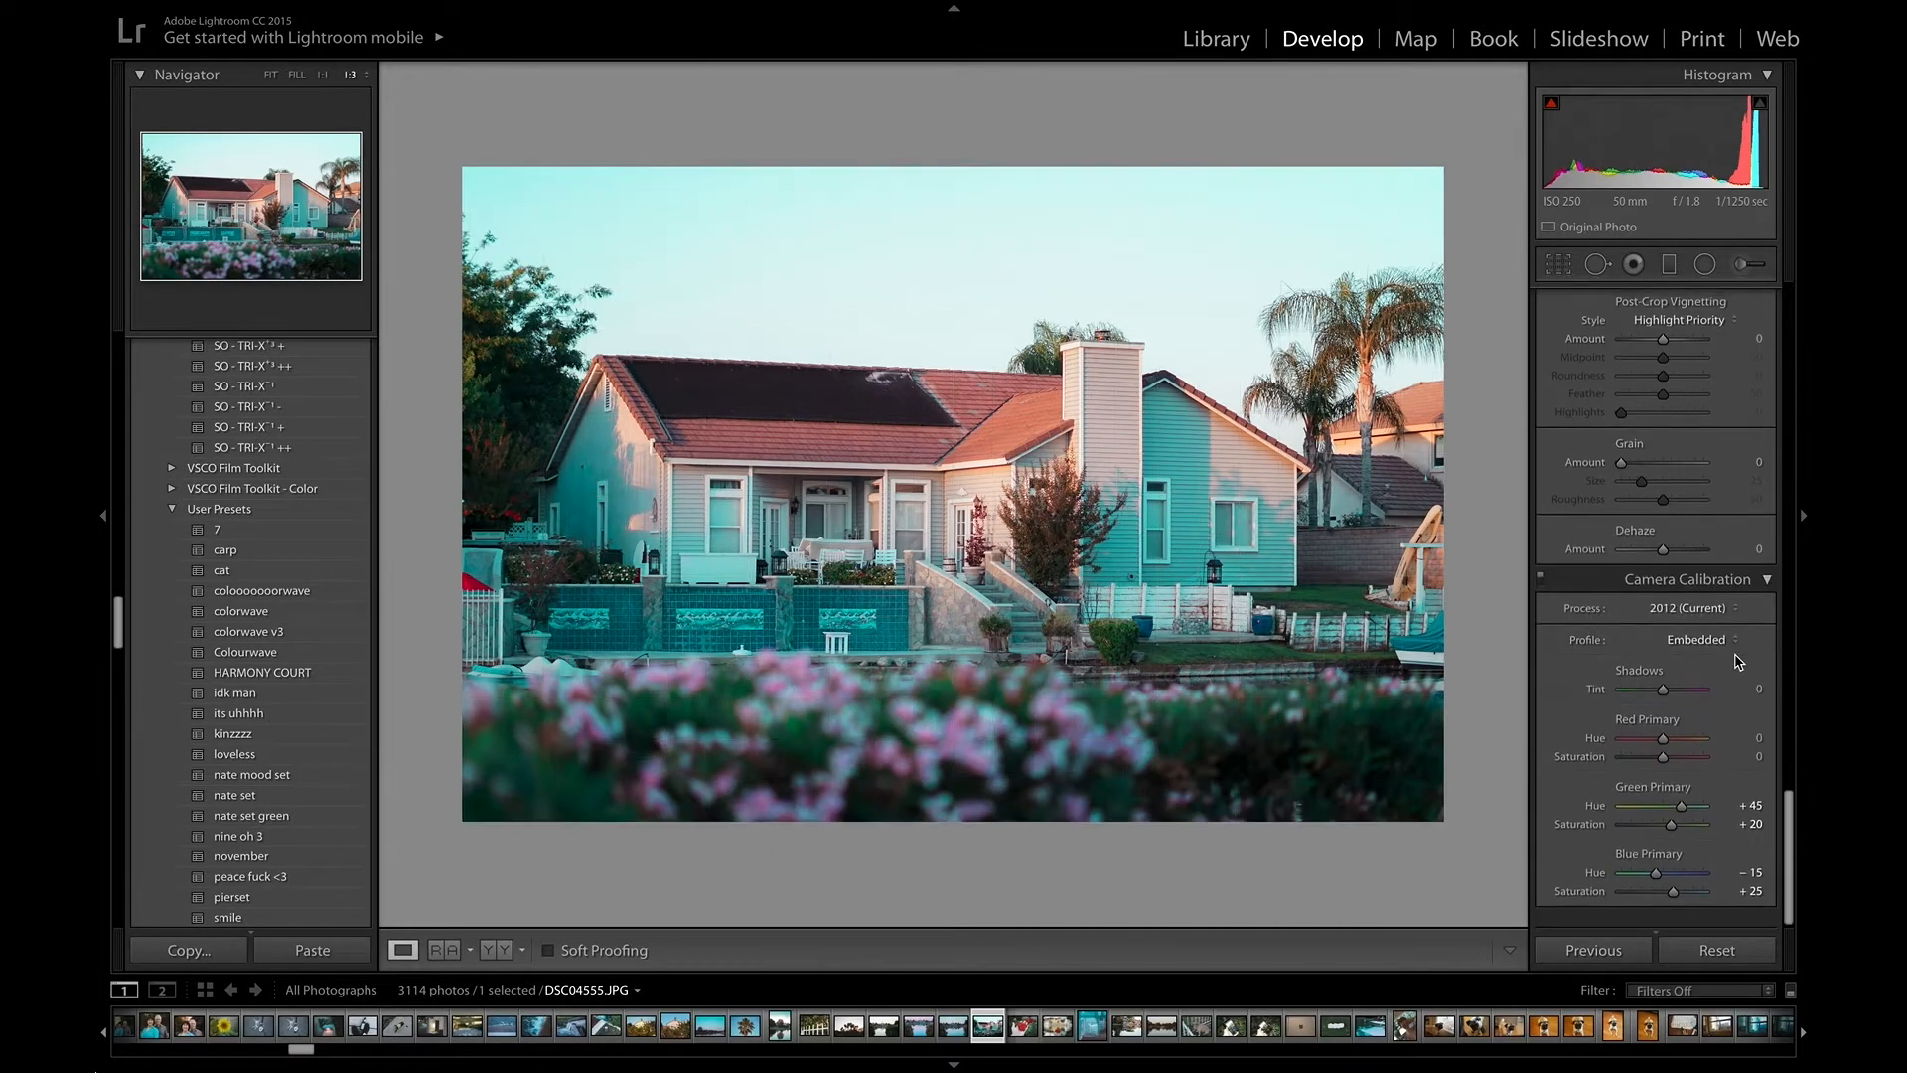
pyautogui.scroll(1, 1738, 658)
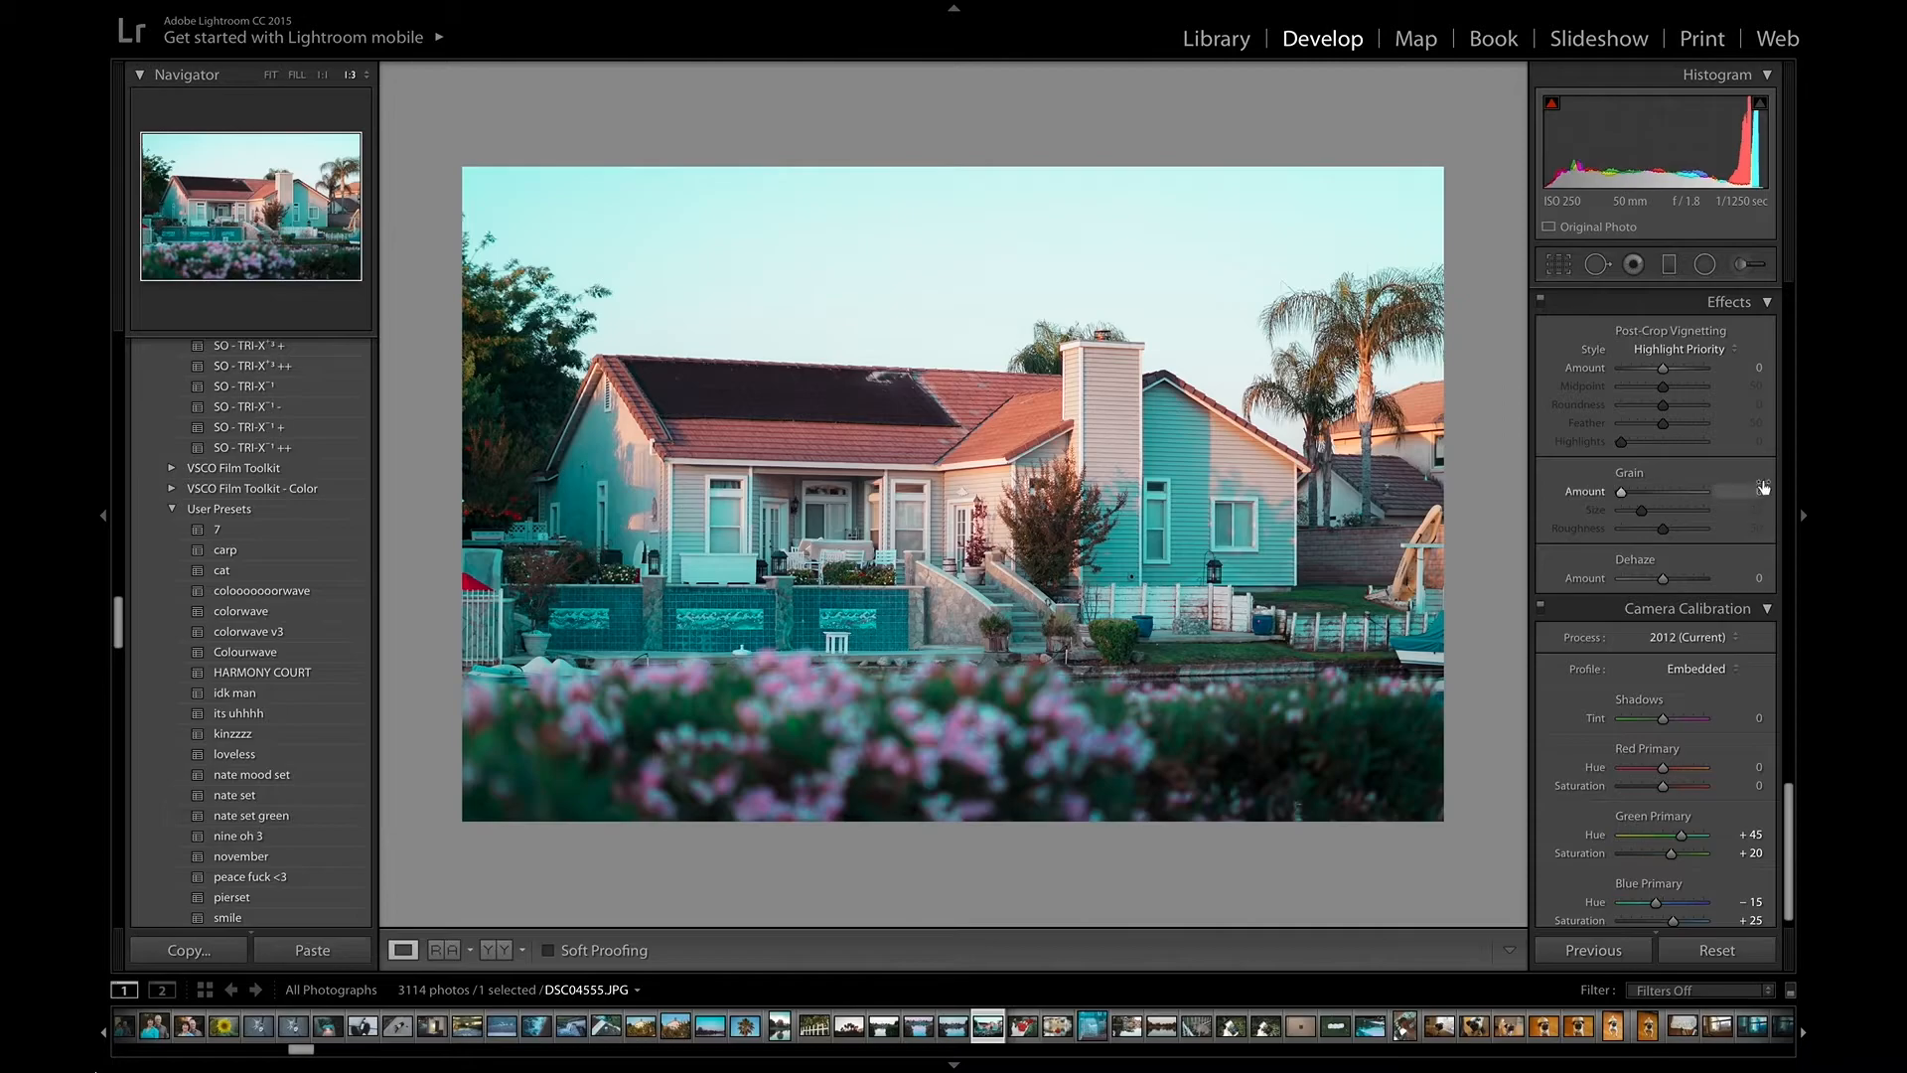
pyautogui.click(1758, 491)
pyautogui.press('Return')
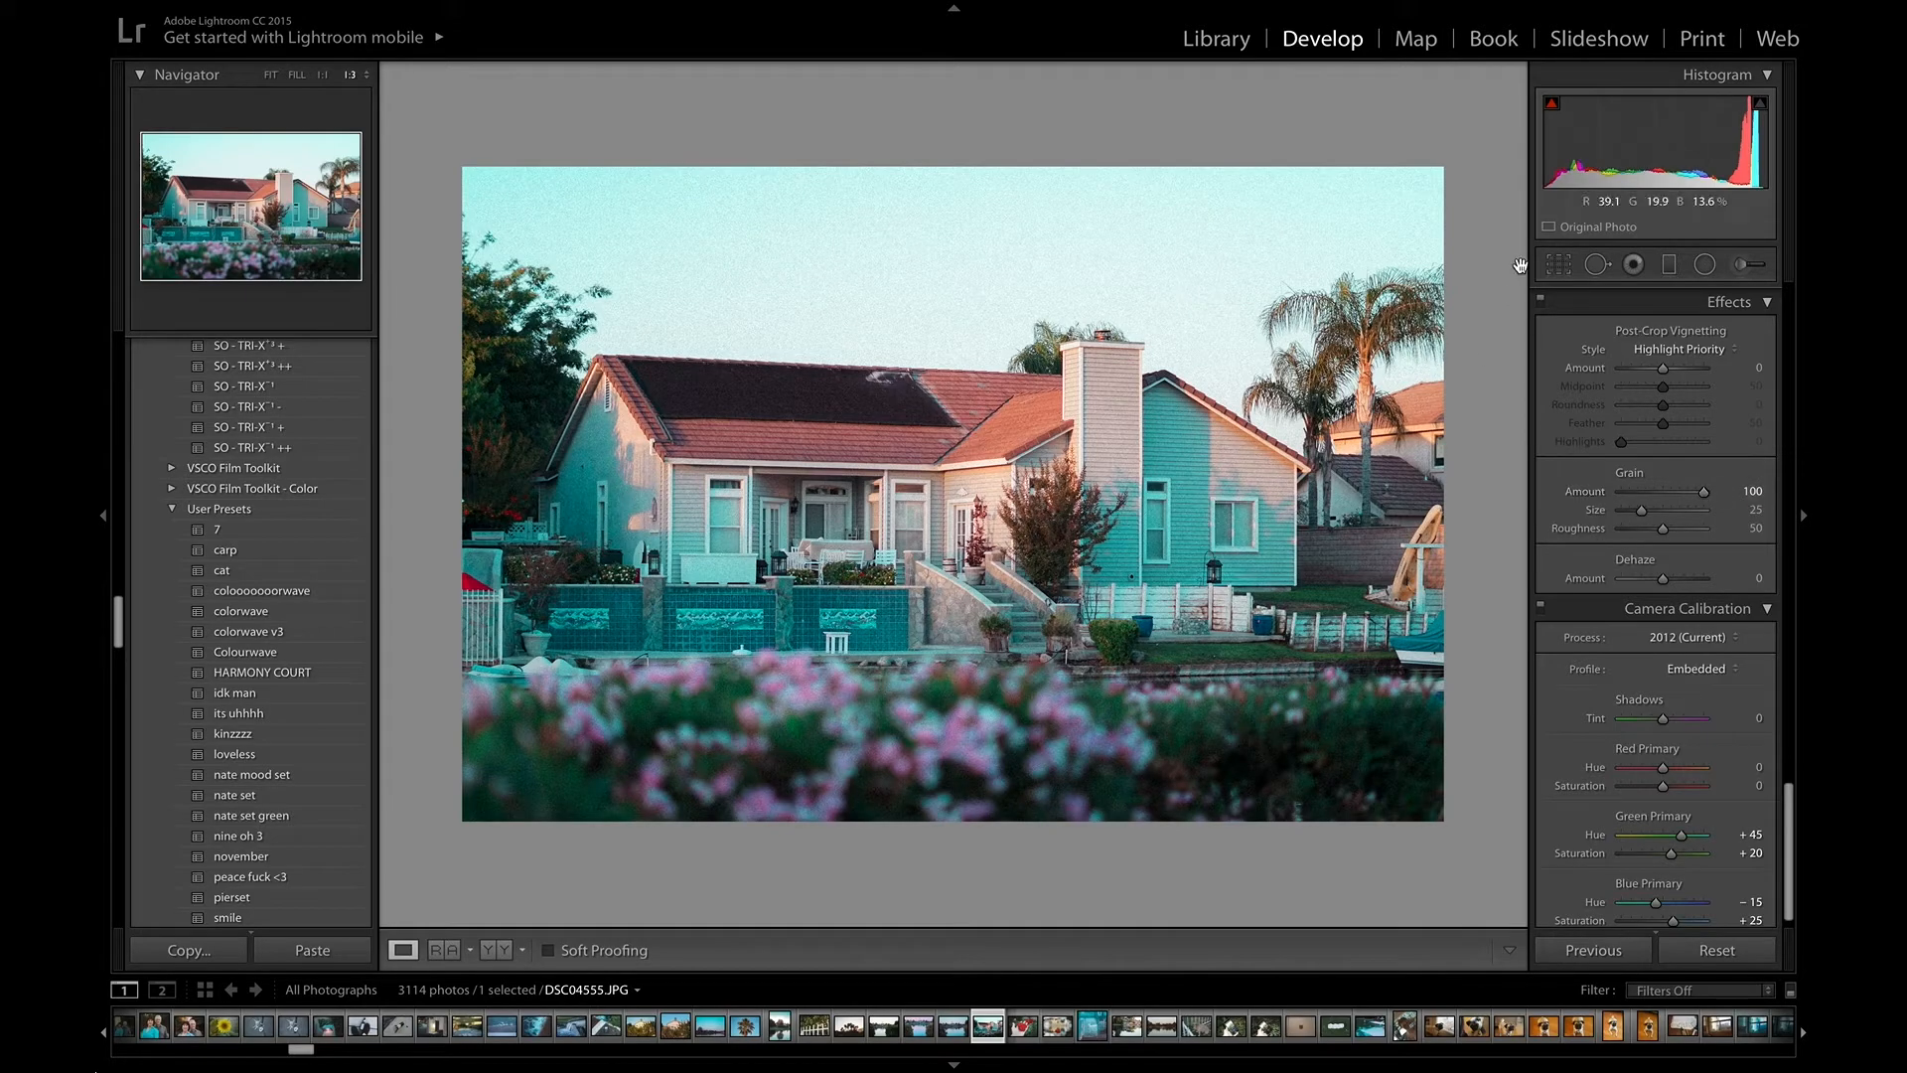
pyautogui.click(988, 226)
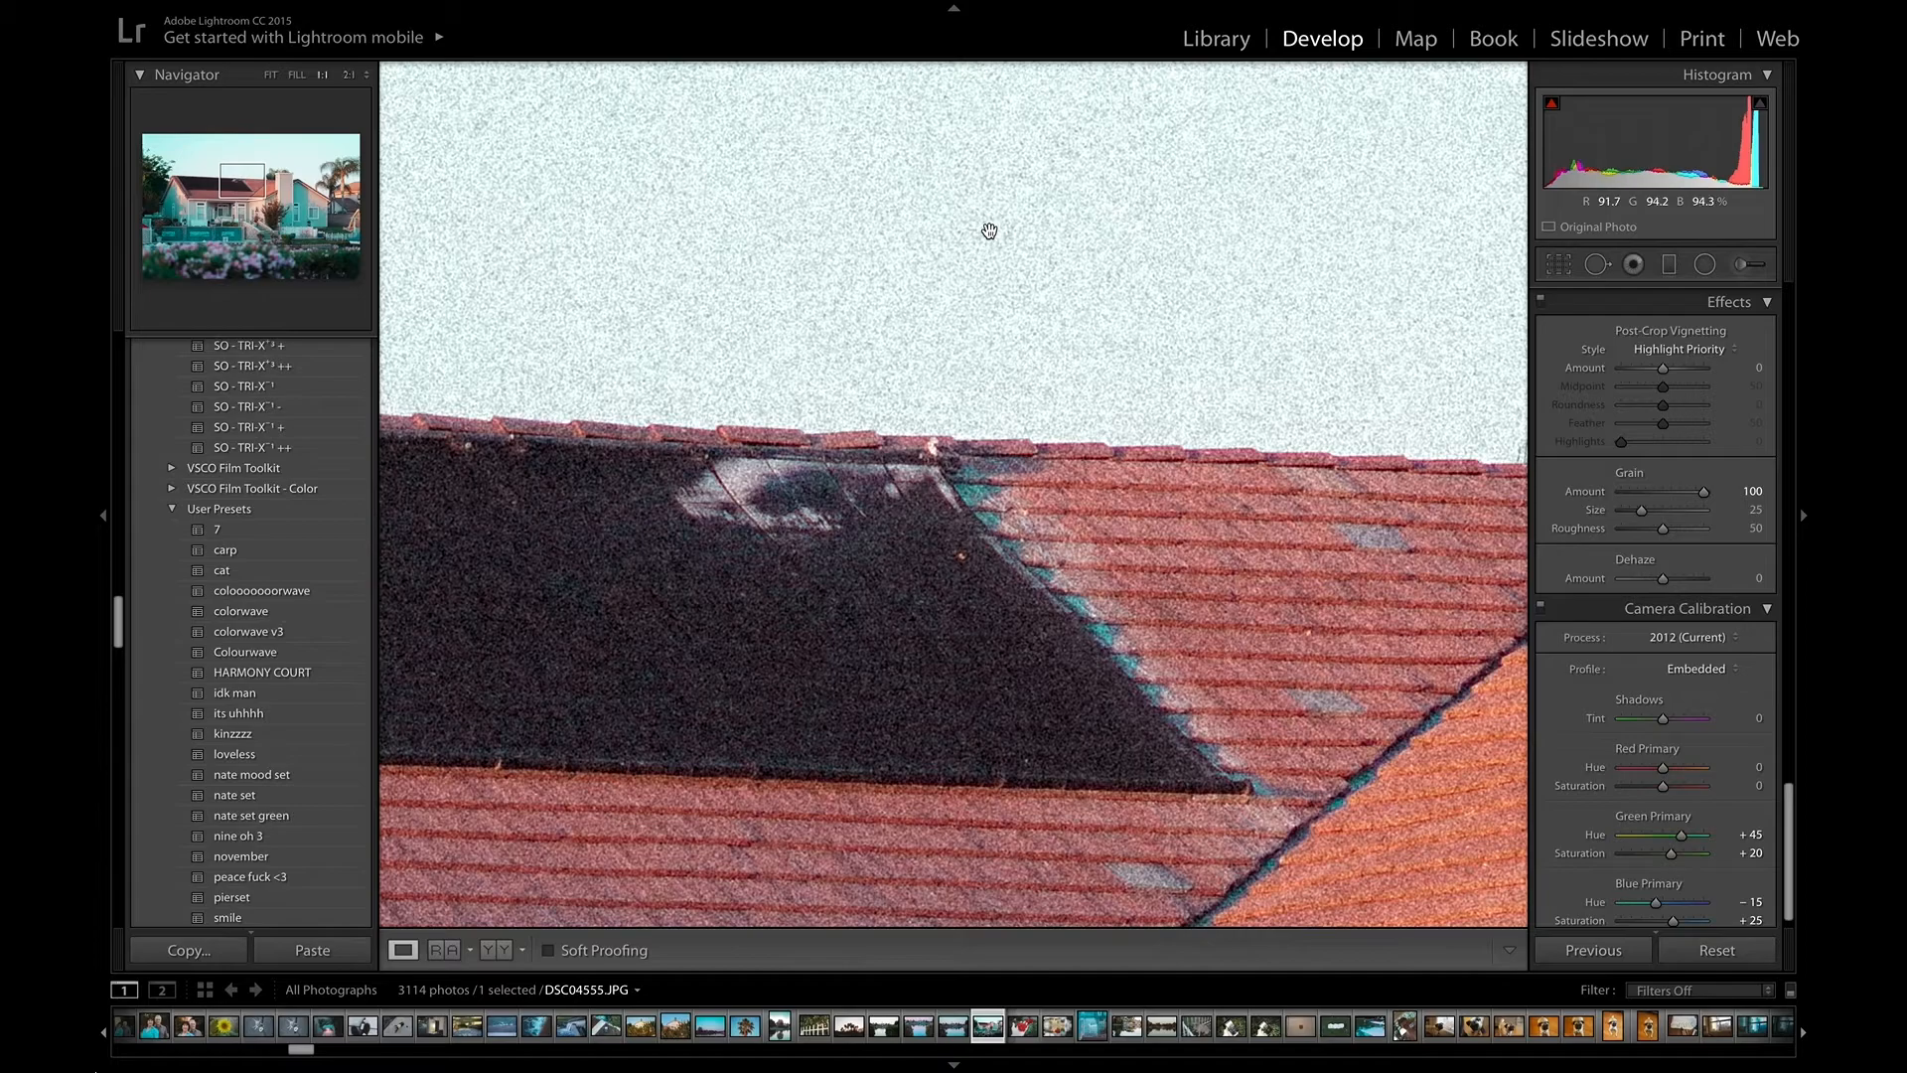
pyautogui.click(989, 229)
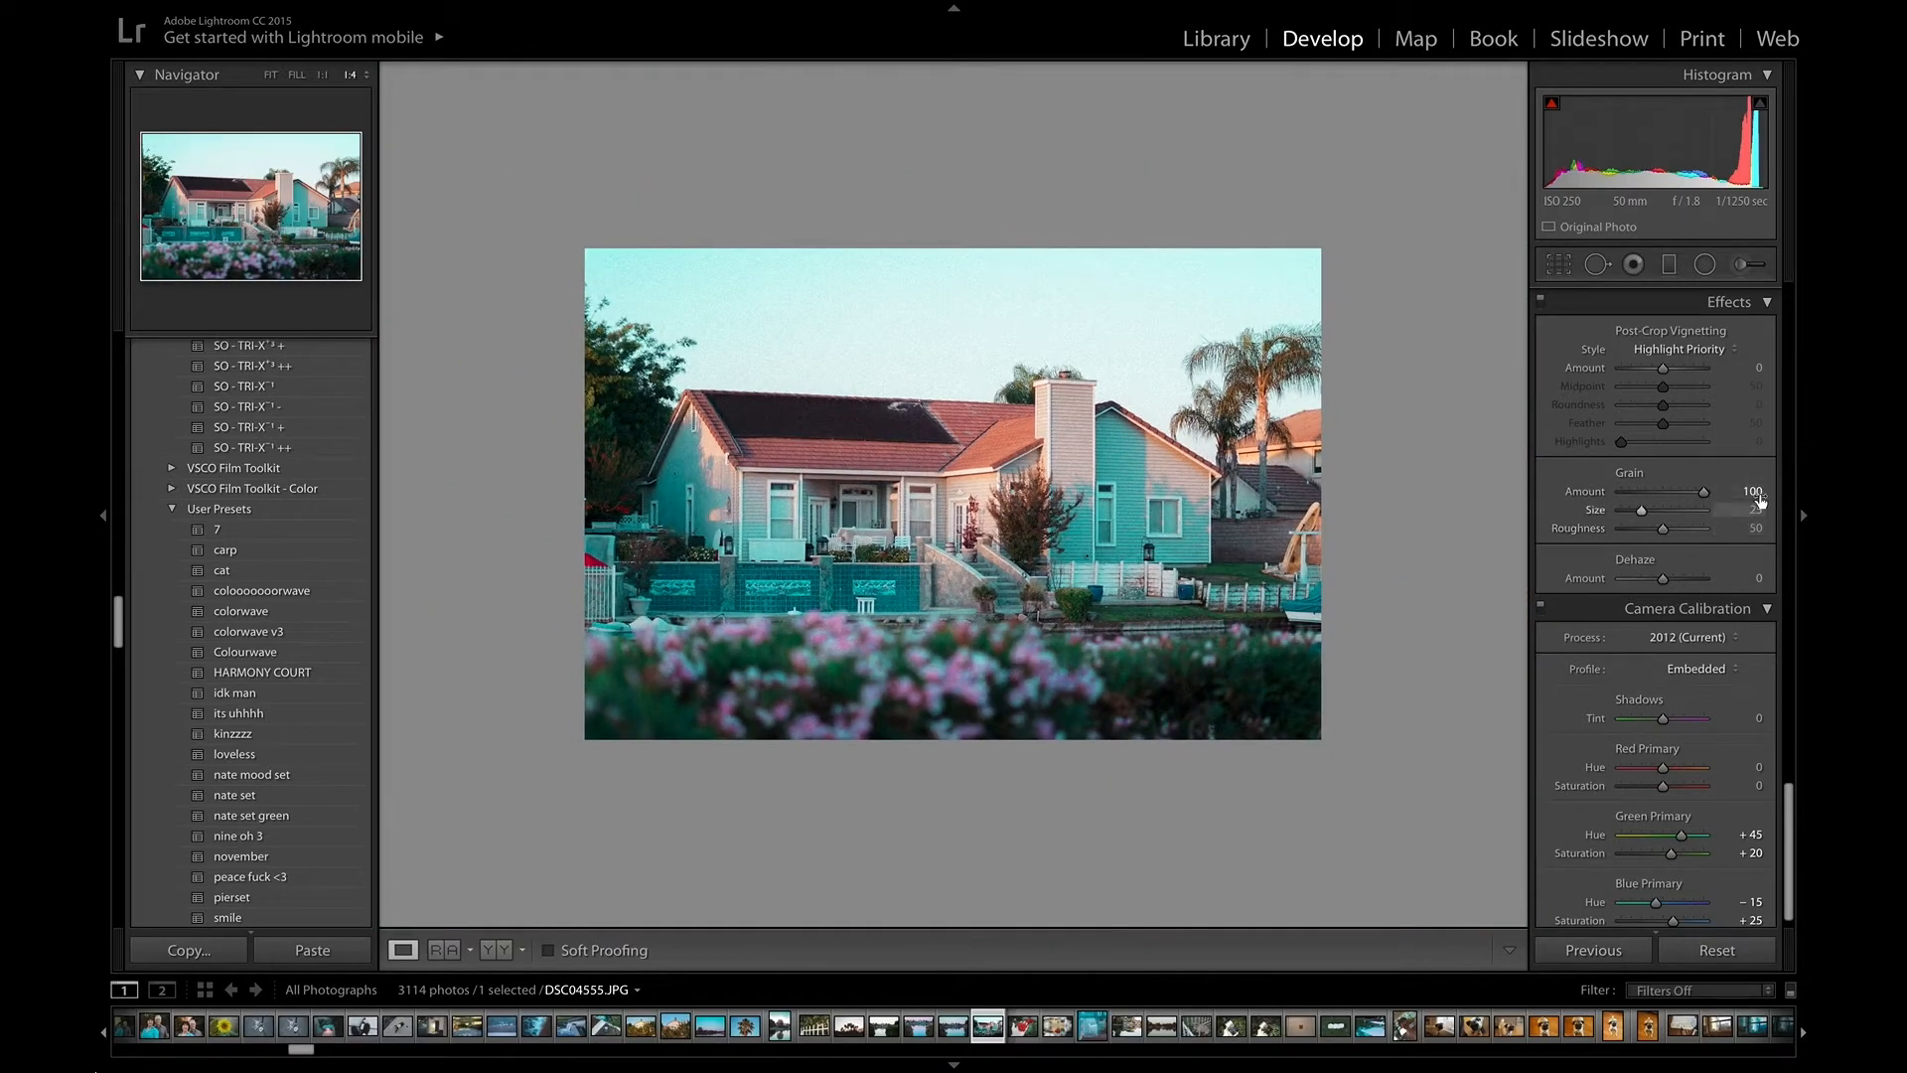
# - Set the Grain Amount to 22 and Size to 22
pyautogui.click(1761, 493)
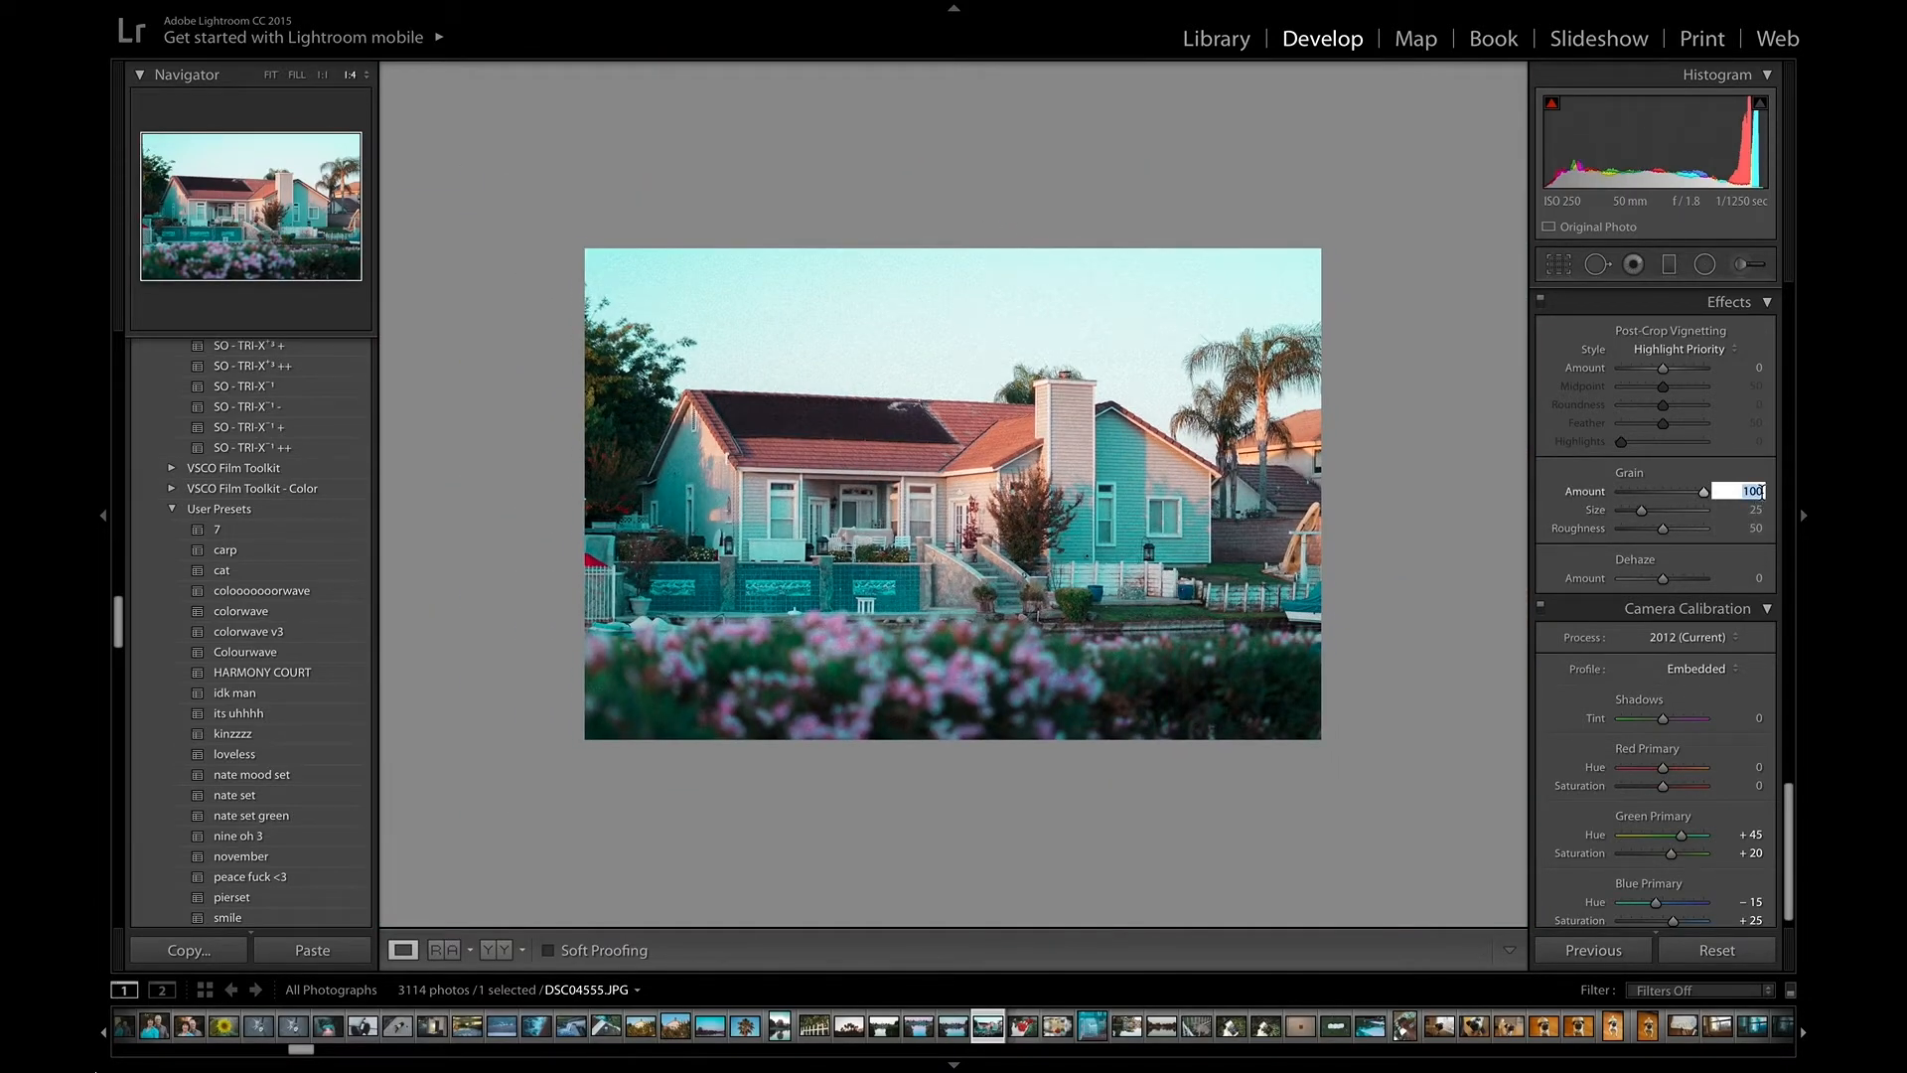
pyautogui.write('22')
pyautogui.press('Tab')
pyautogui.press('Return')
# - Zoom into the photo and pan across the roof and walls to inspect the grain
pyautogui.click(1244, 522)
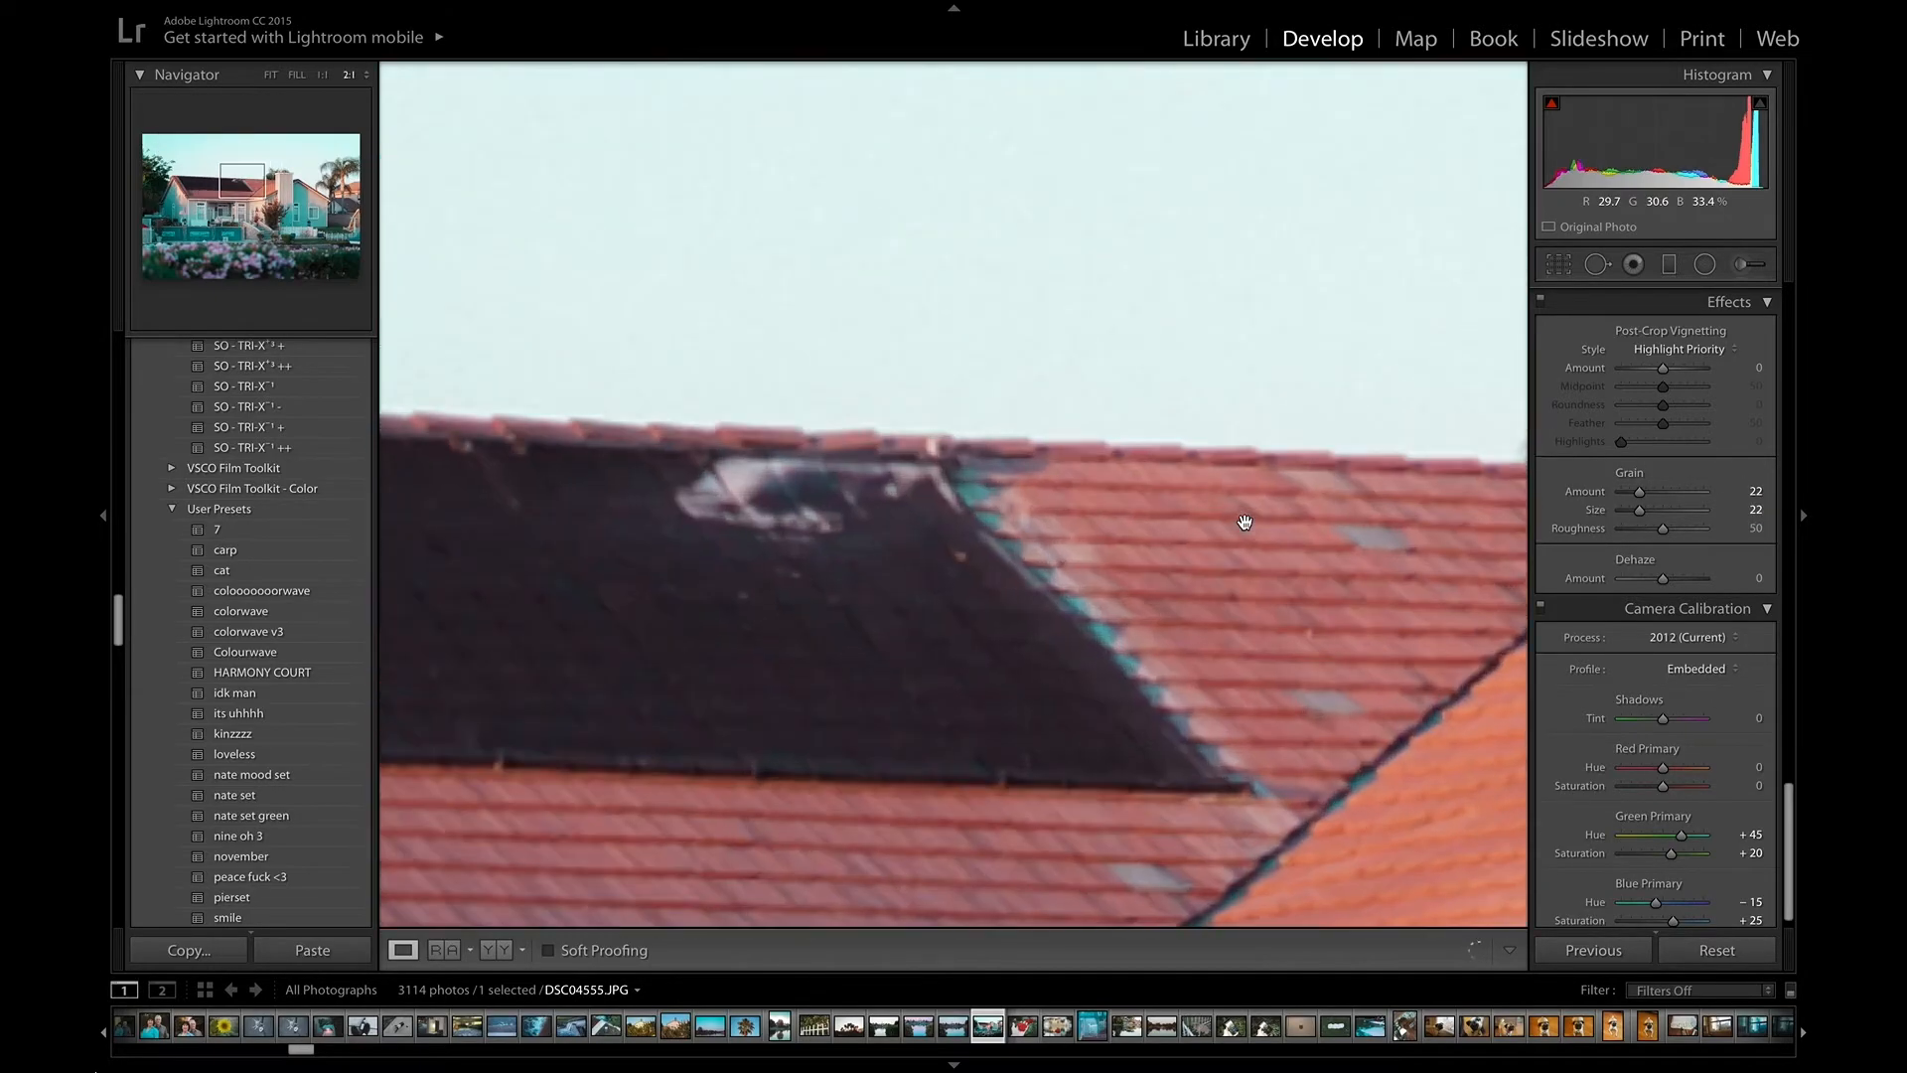
pyautogui.hscroll(8, 1244, 521)
pyautogui.scroll(-6, 1244, 521)
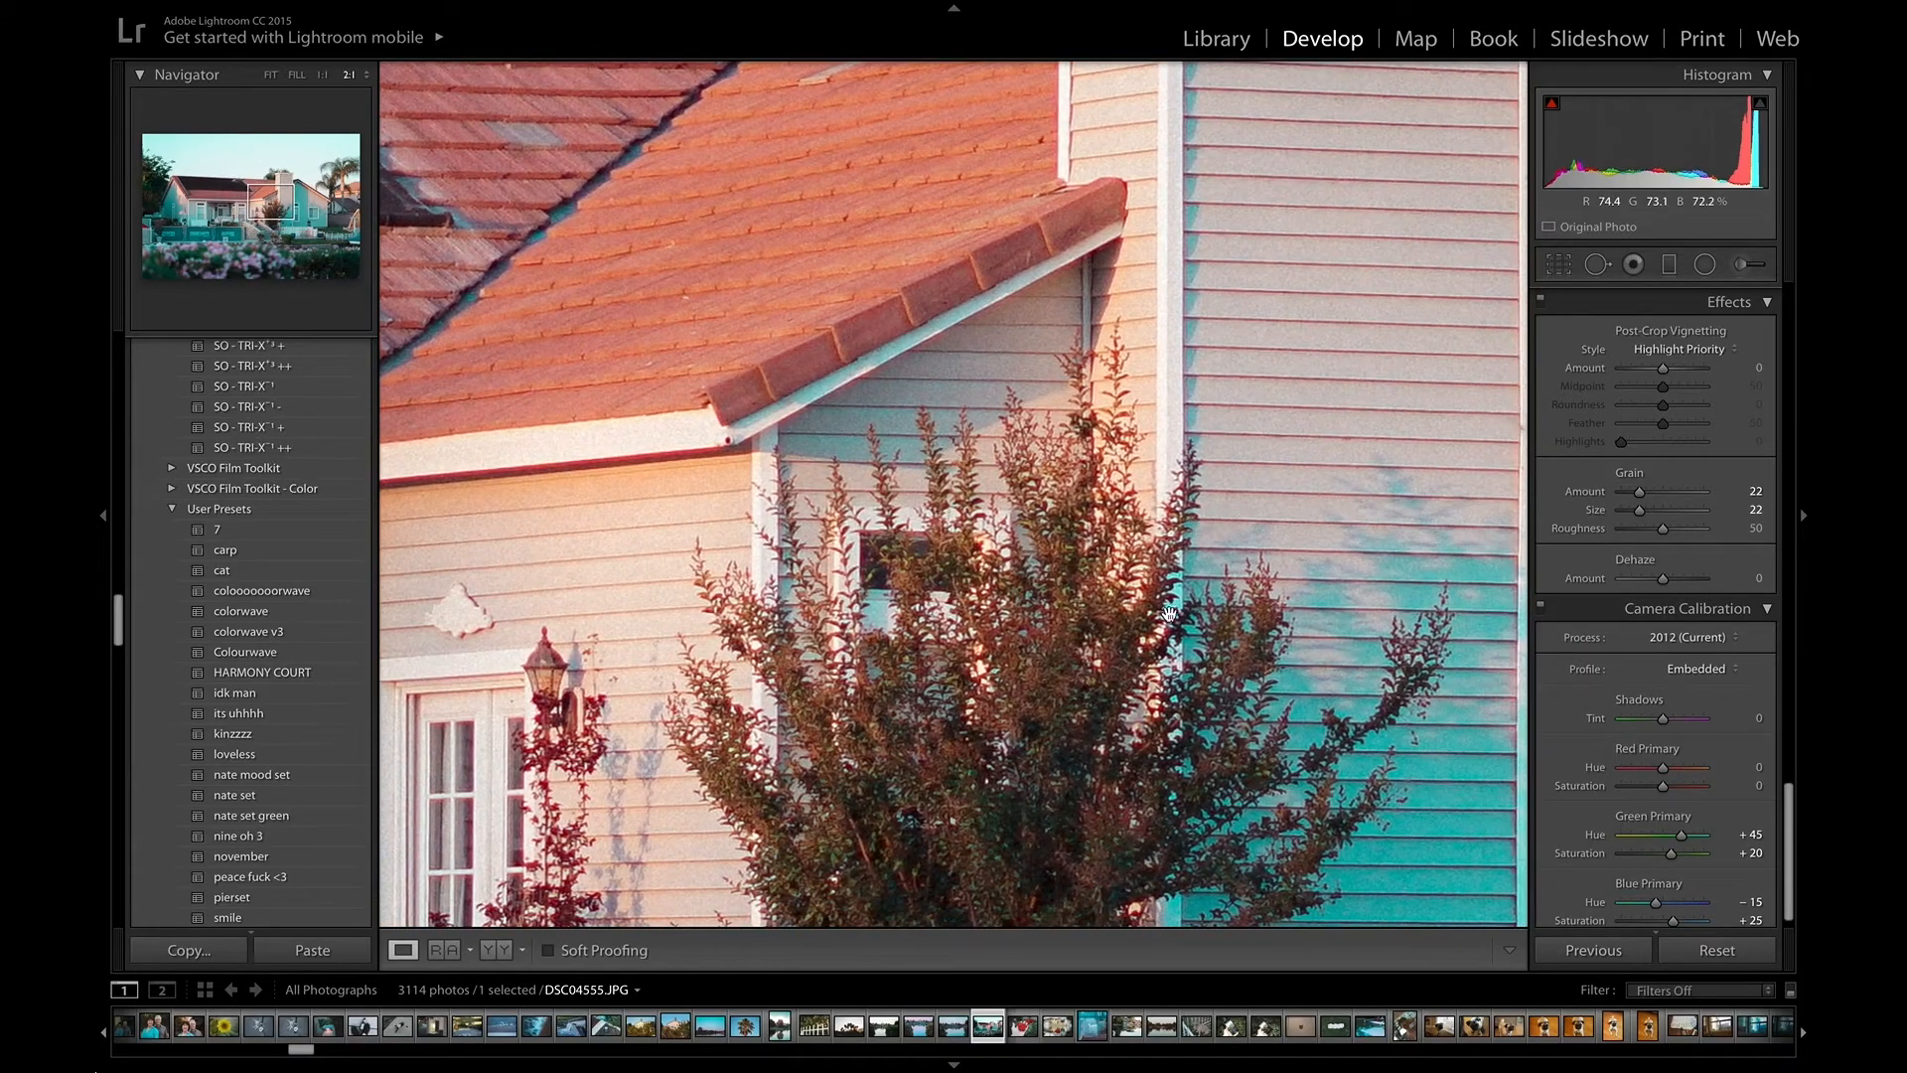
# - Zoom the photo back out to fit the view and compare it with the original
pyautogui.click(1090, 754)
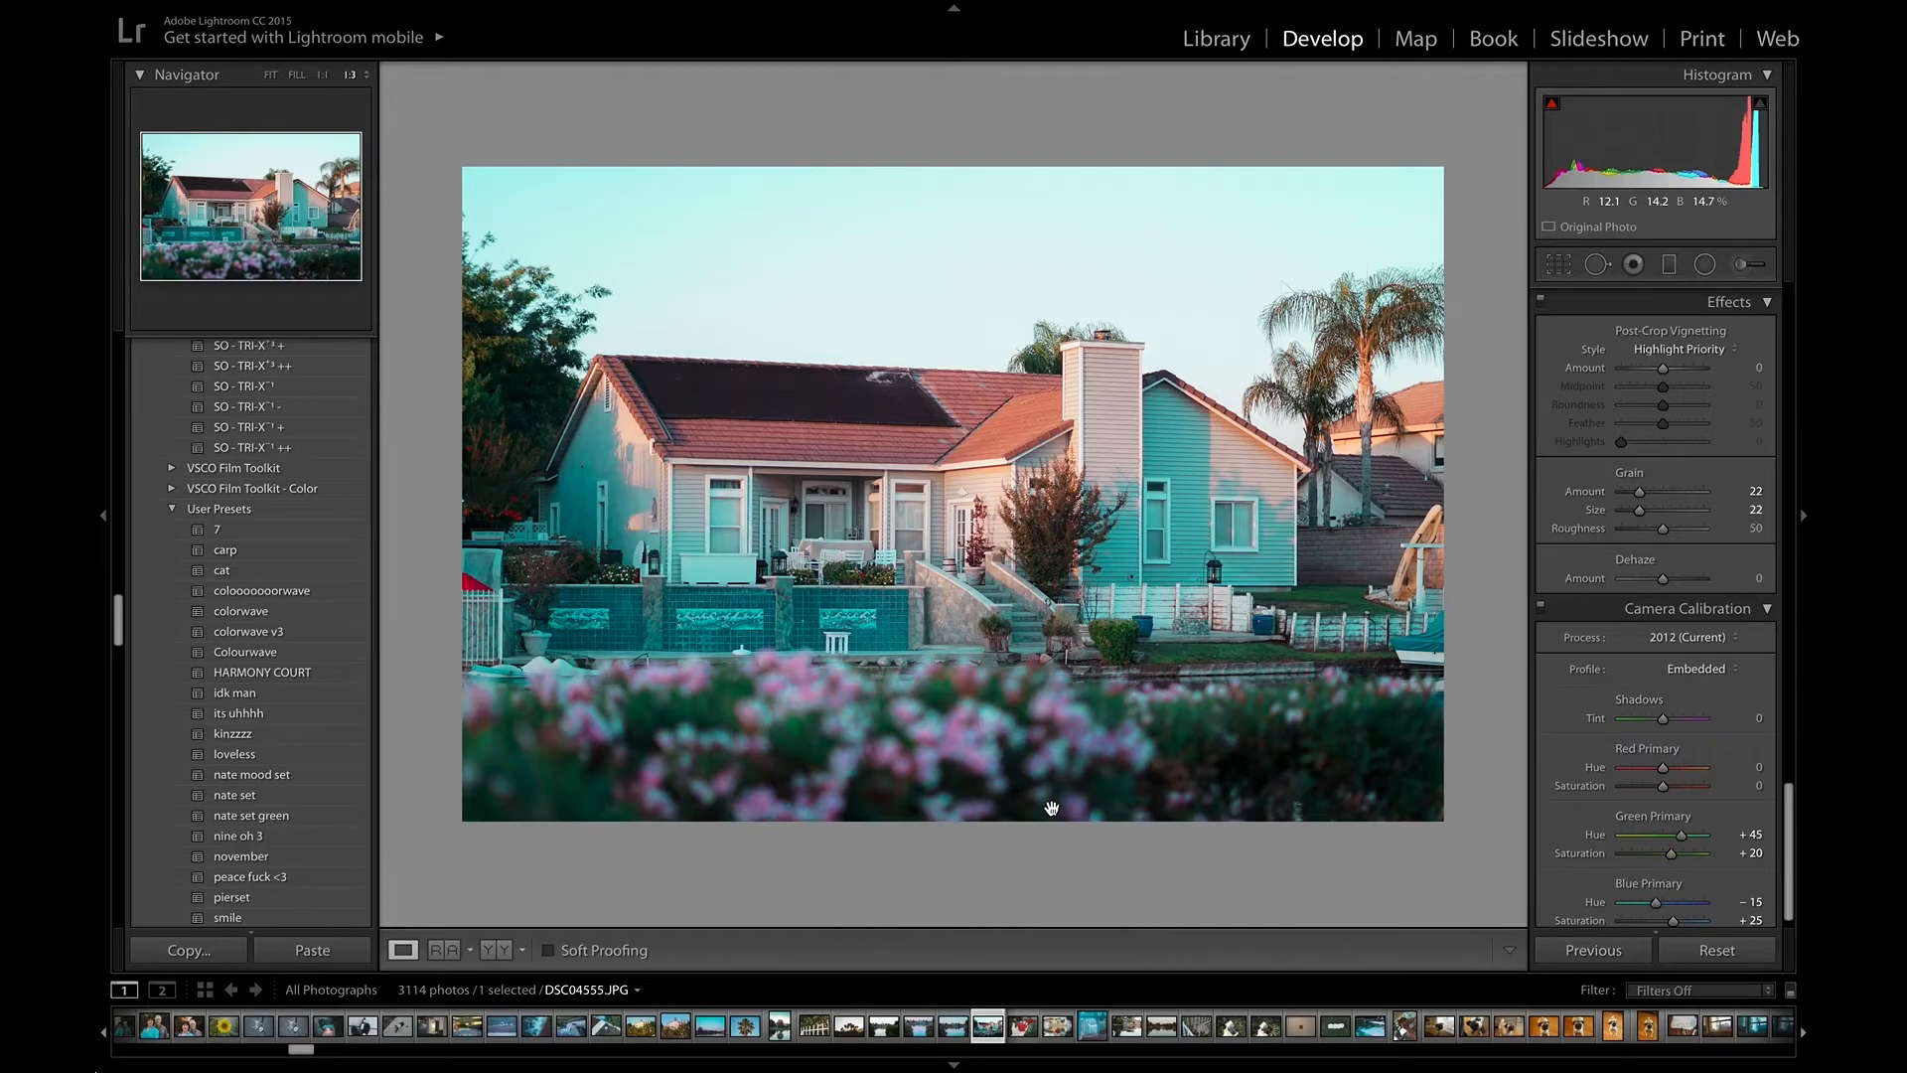
pyautogui.press('\\')
pyautogui.press('\\')
# - Add three control points along the RGB tone curve at the shadows, midtones and highlights
pyautogui.scroll(3, 1678, 668)
pyautogui.scroll(5, 1678, 668)
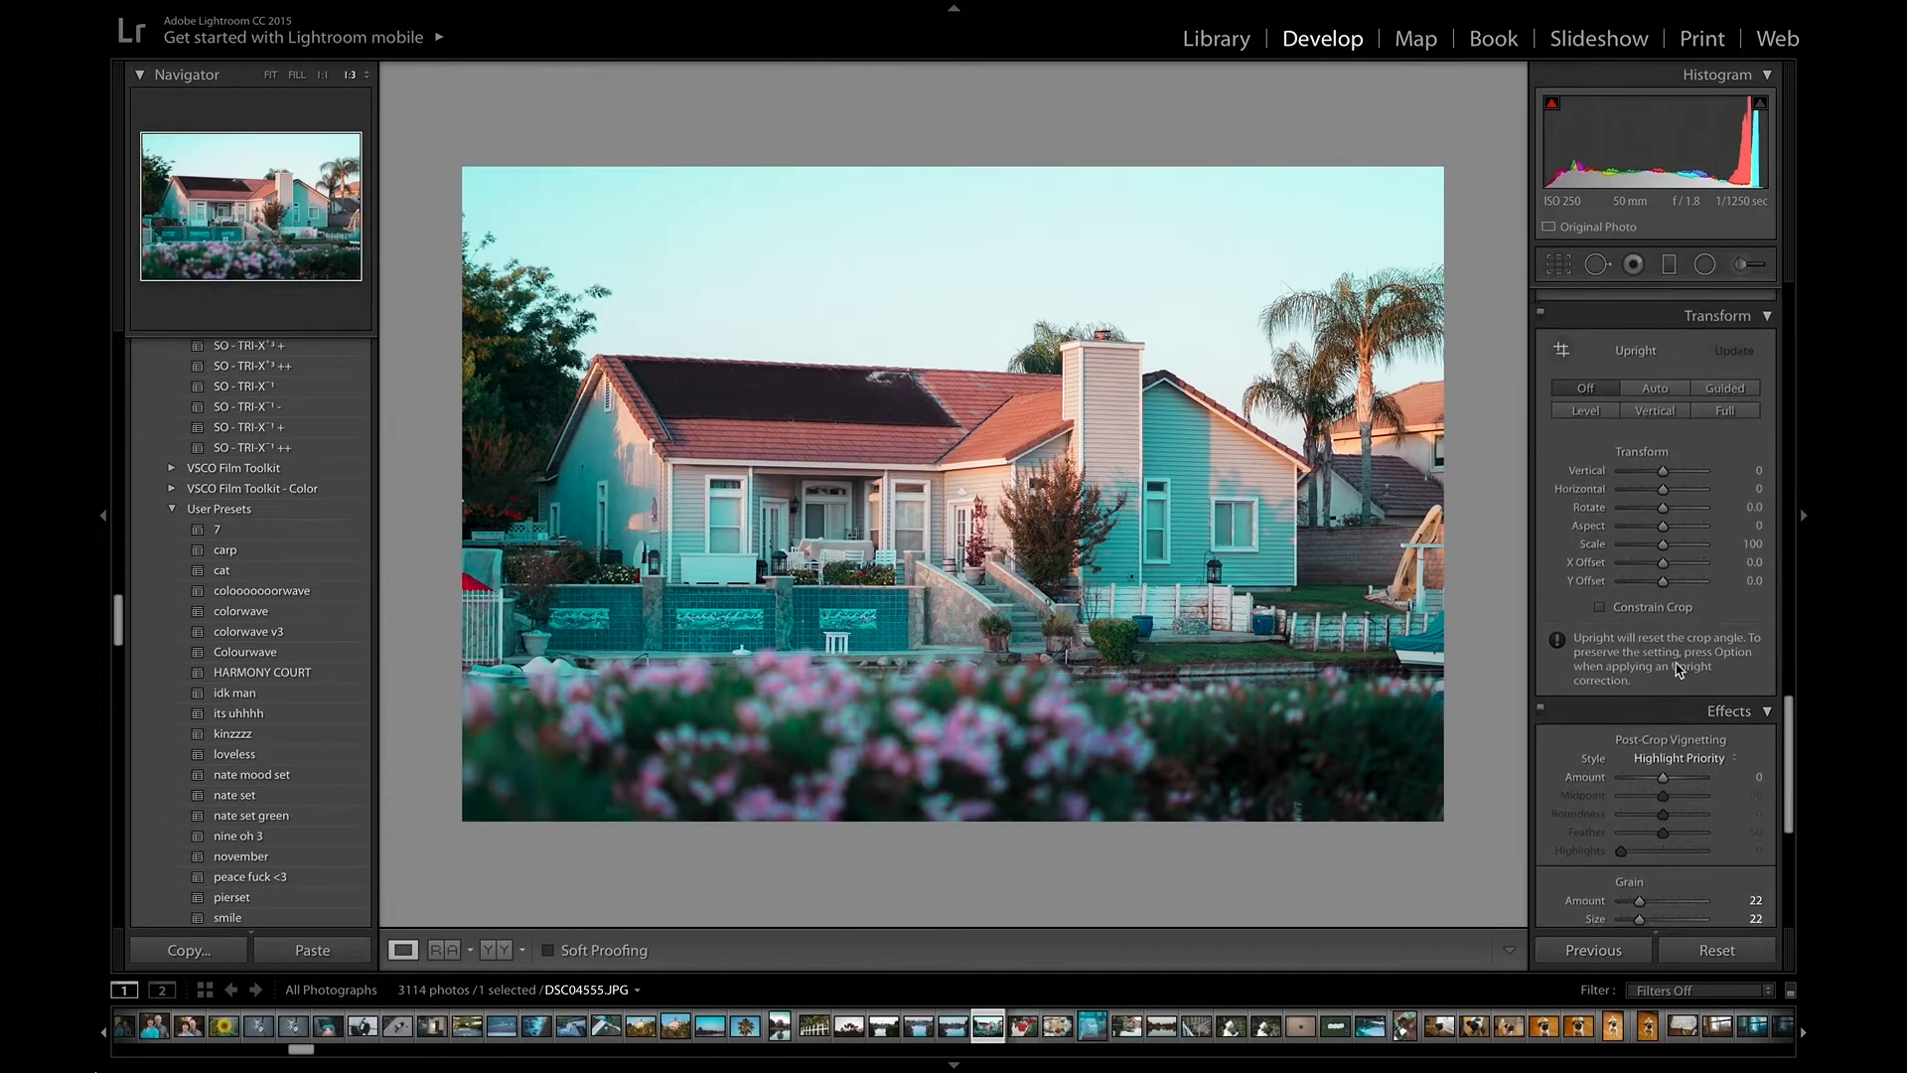
pyautogui.click(1665, 448)
pyautogui.scroll(5, 1664, 457)
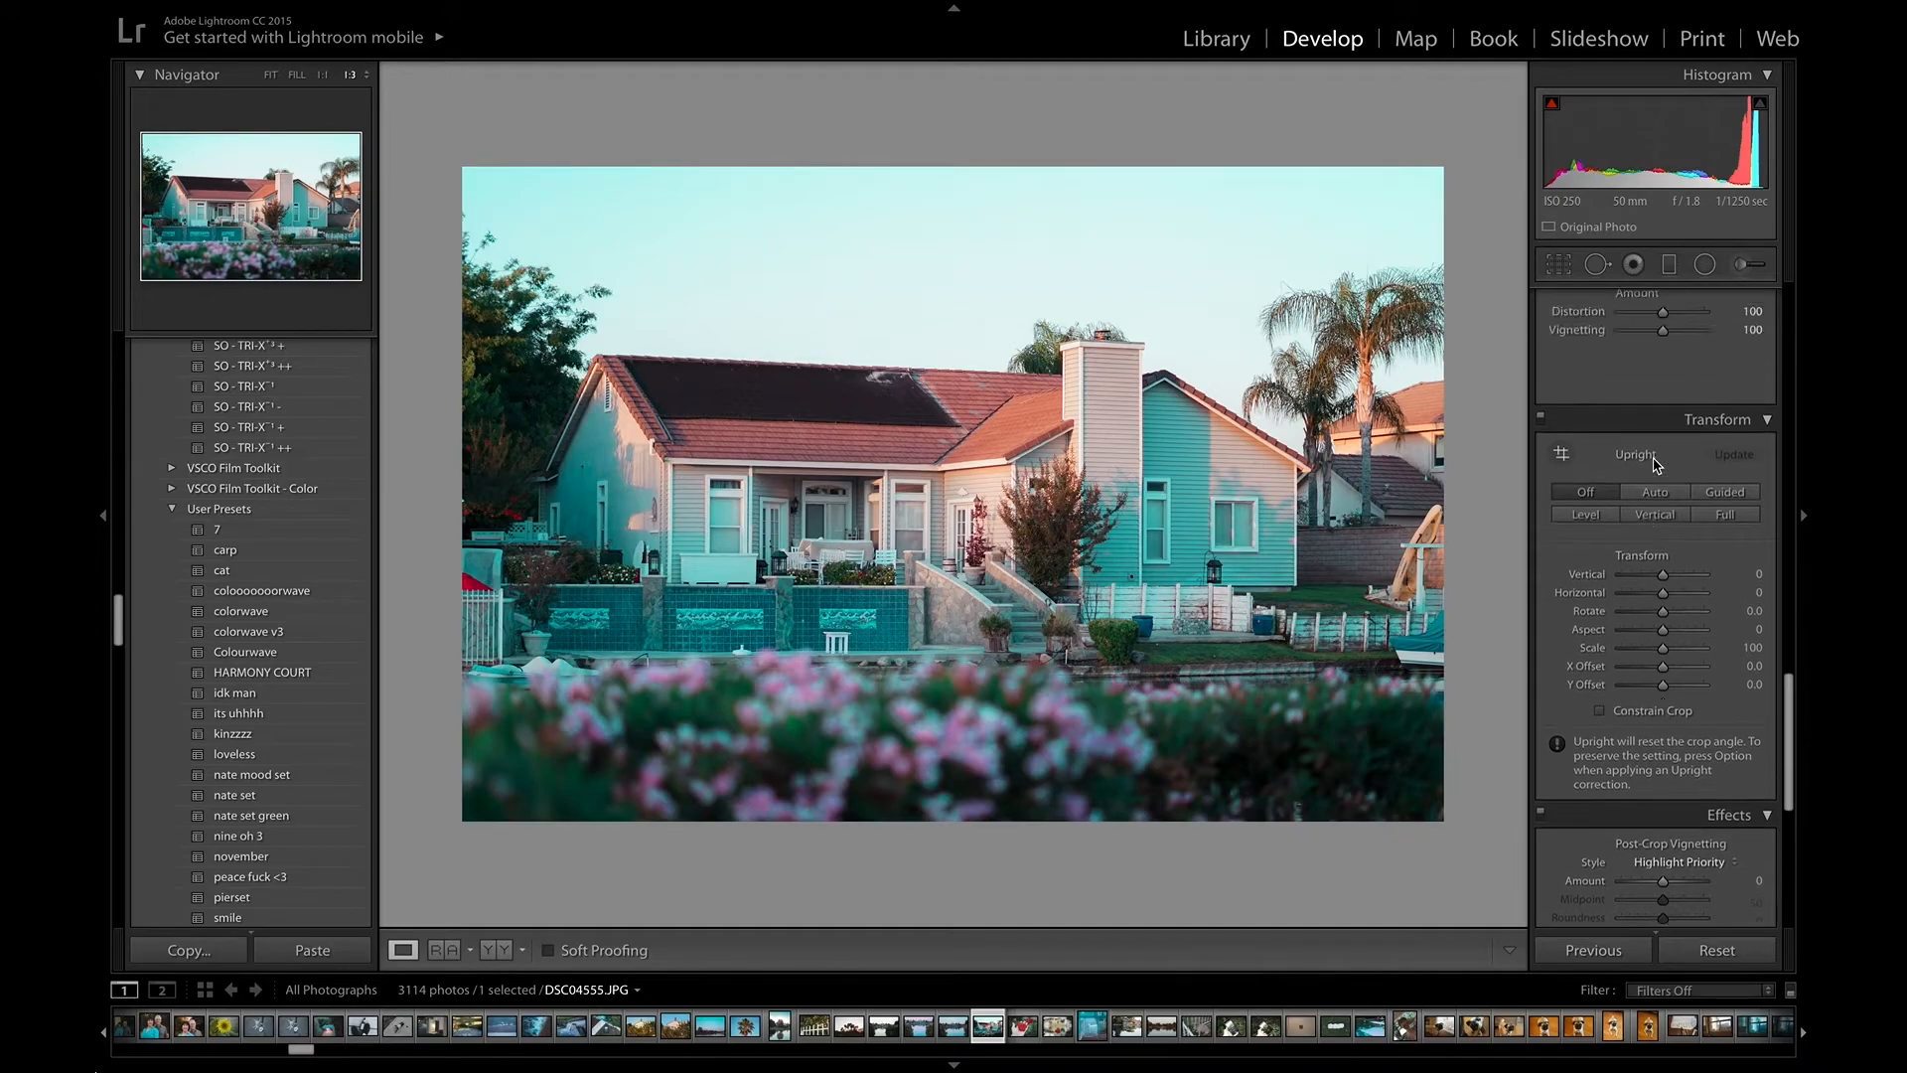
pyautogui.scroll(10, 1653, 463)
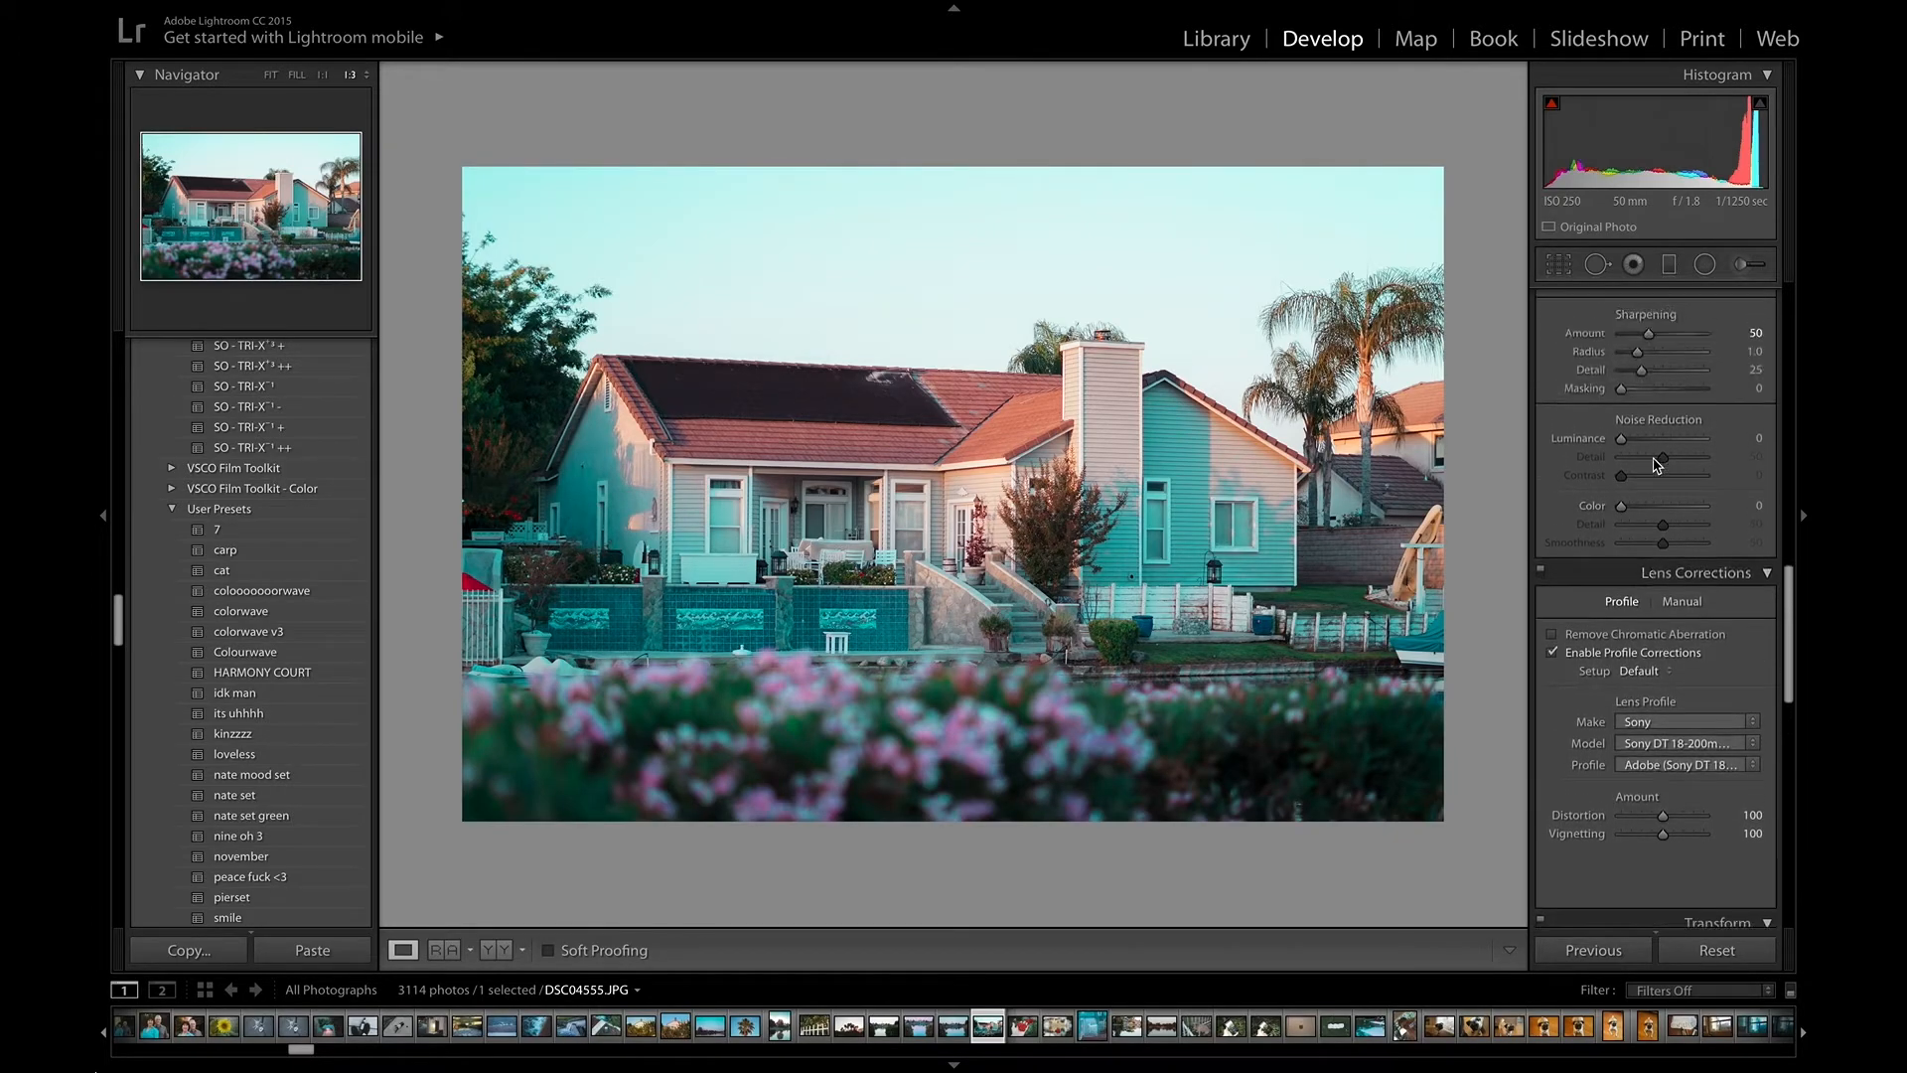
pyautogui.scroll(10, 1654, 458)
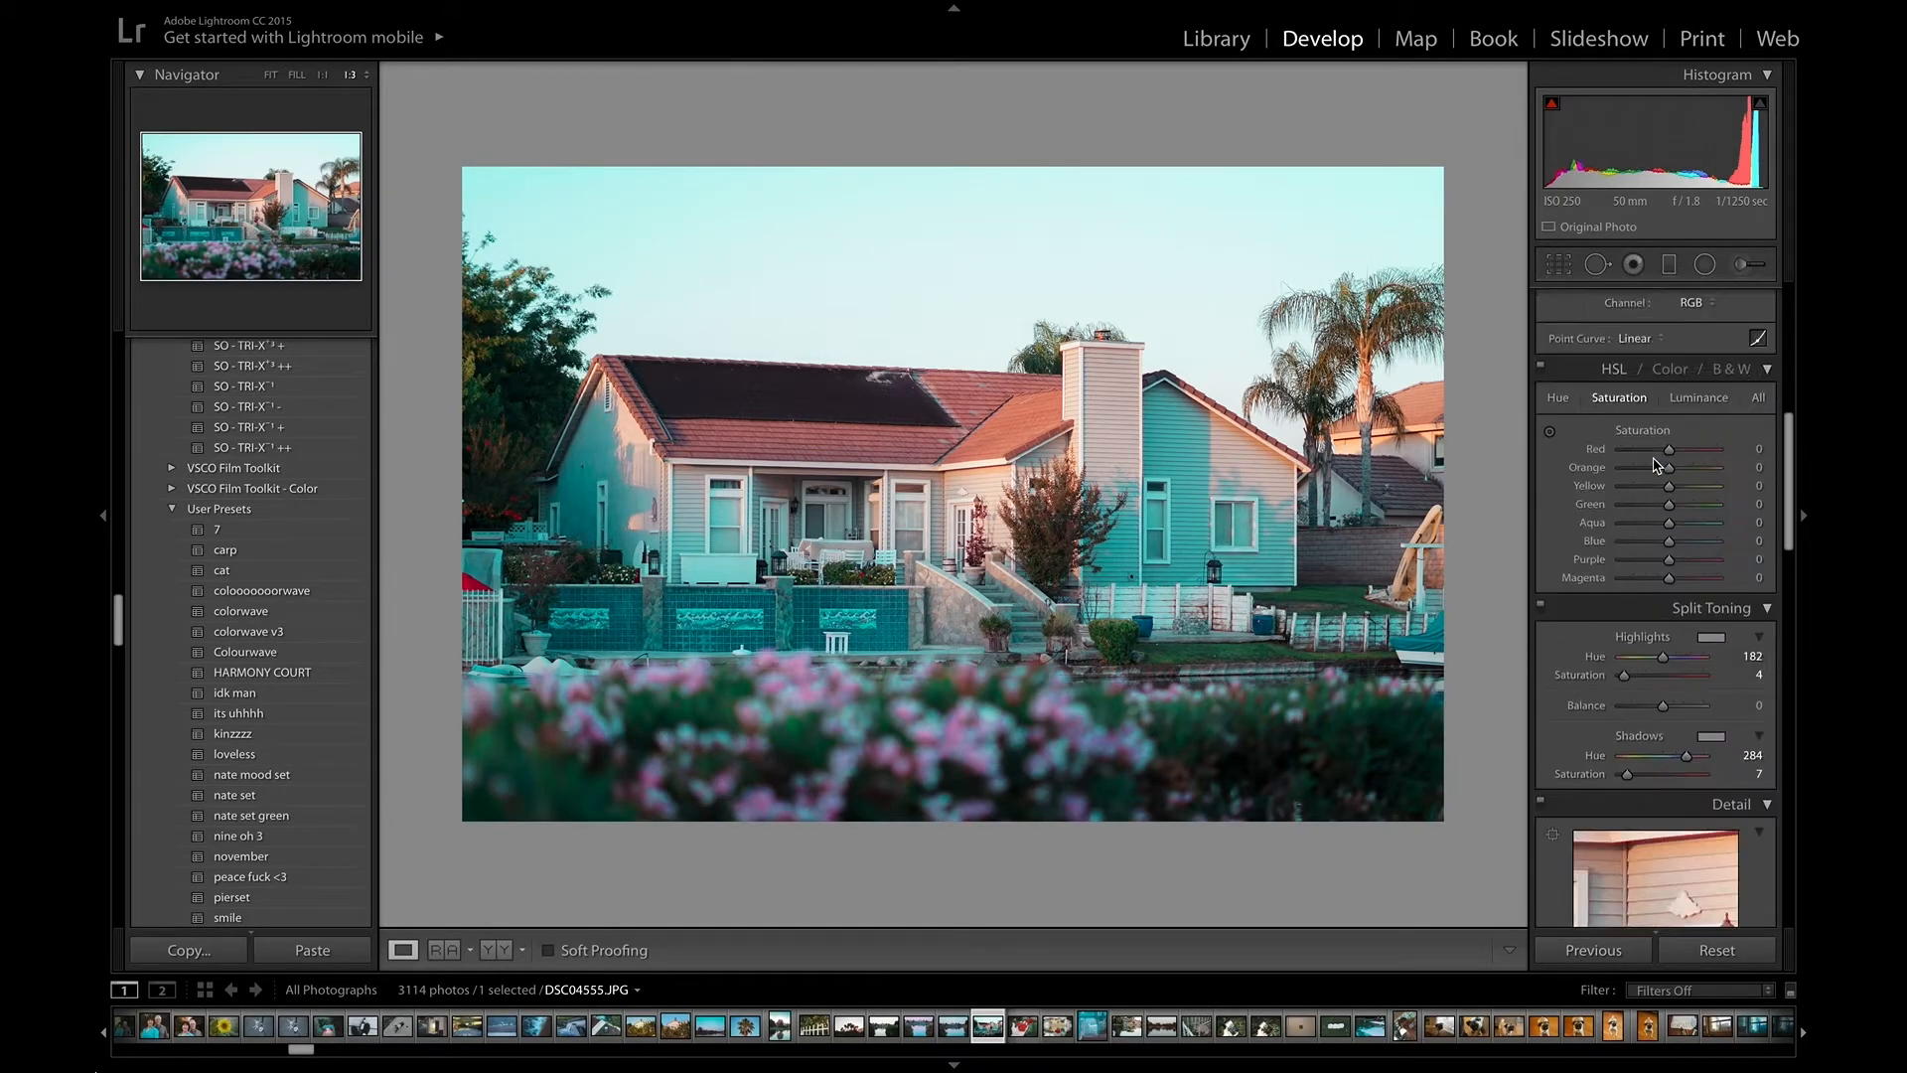
pyautogui.scroll(3, 1652, 459)
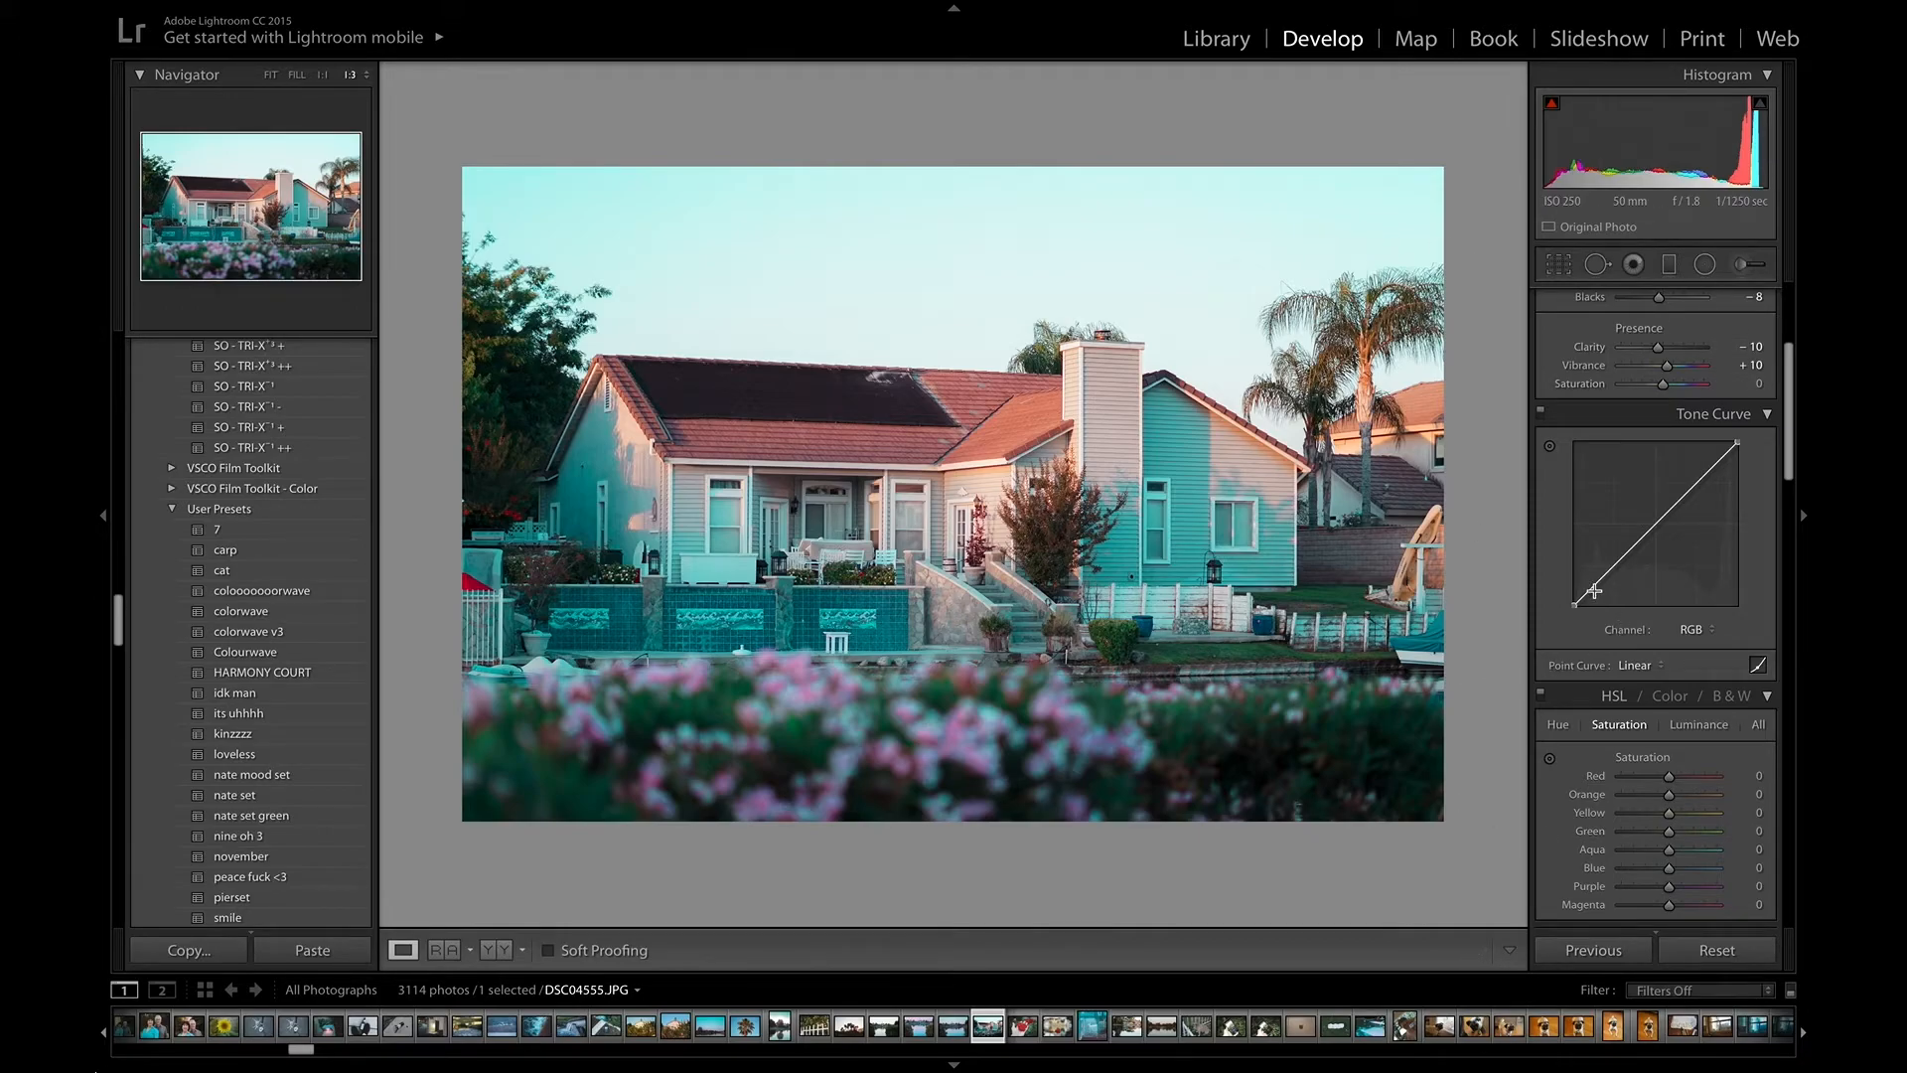
pyautogui.click(1655, 523)
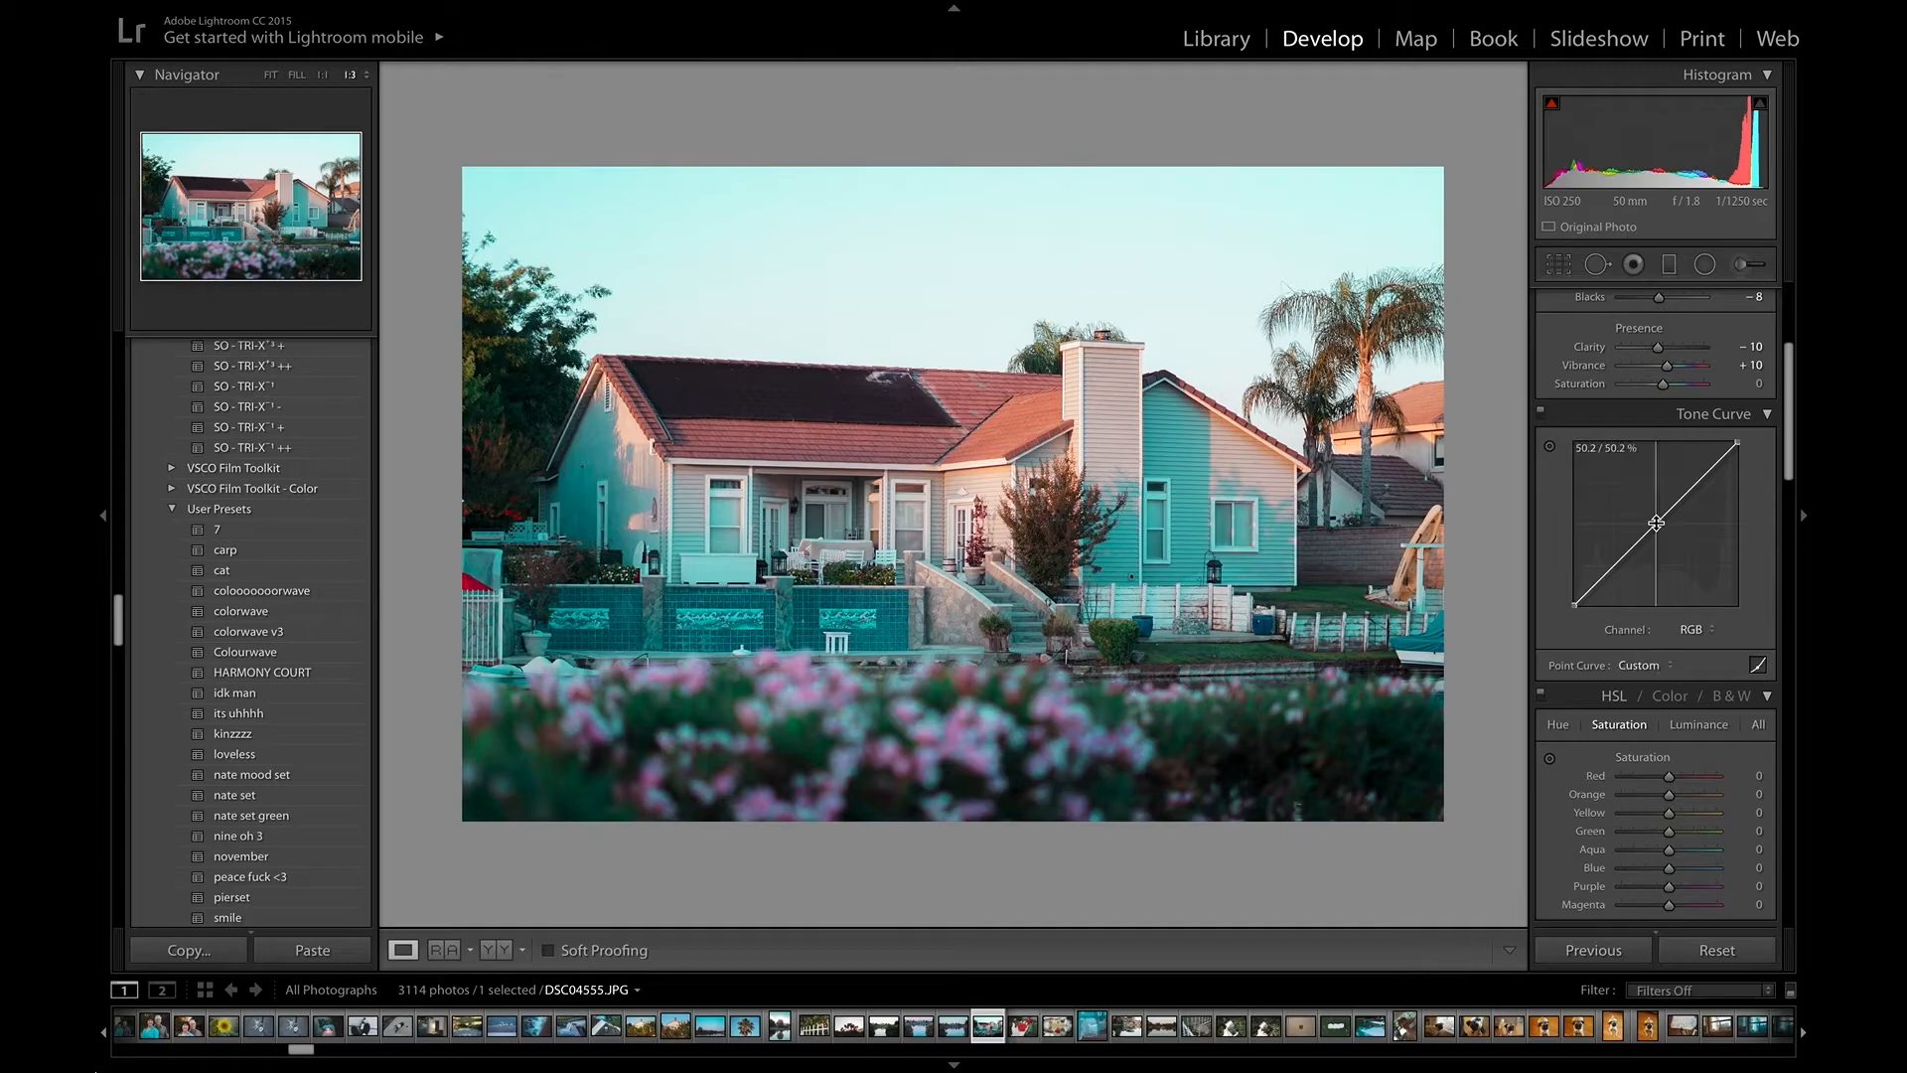
pyautogui.click(1612, 567)
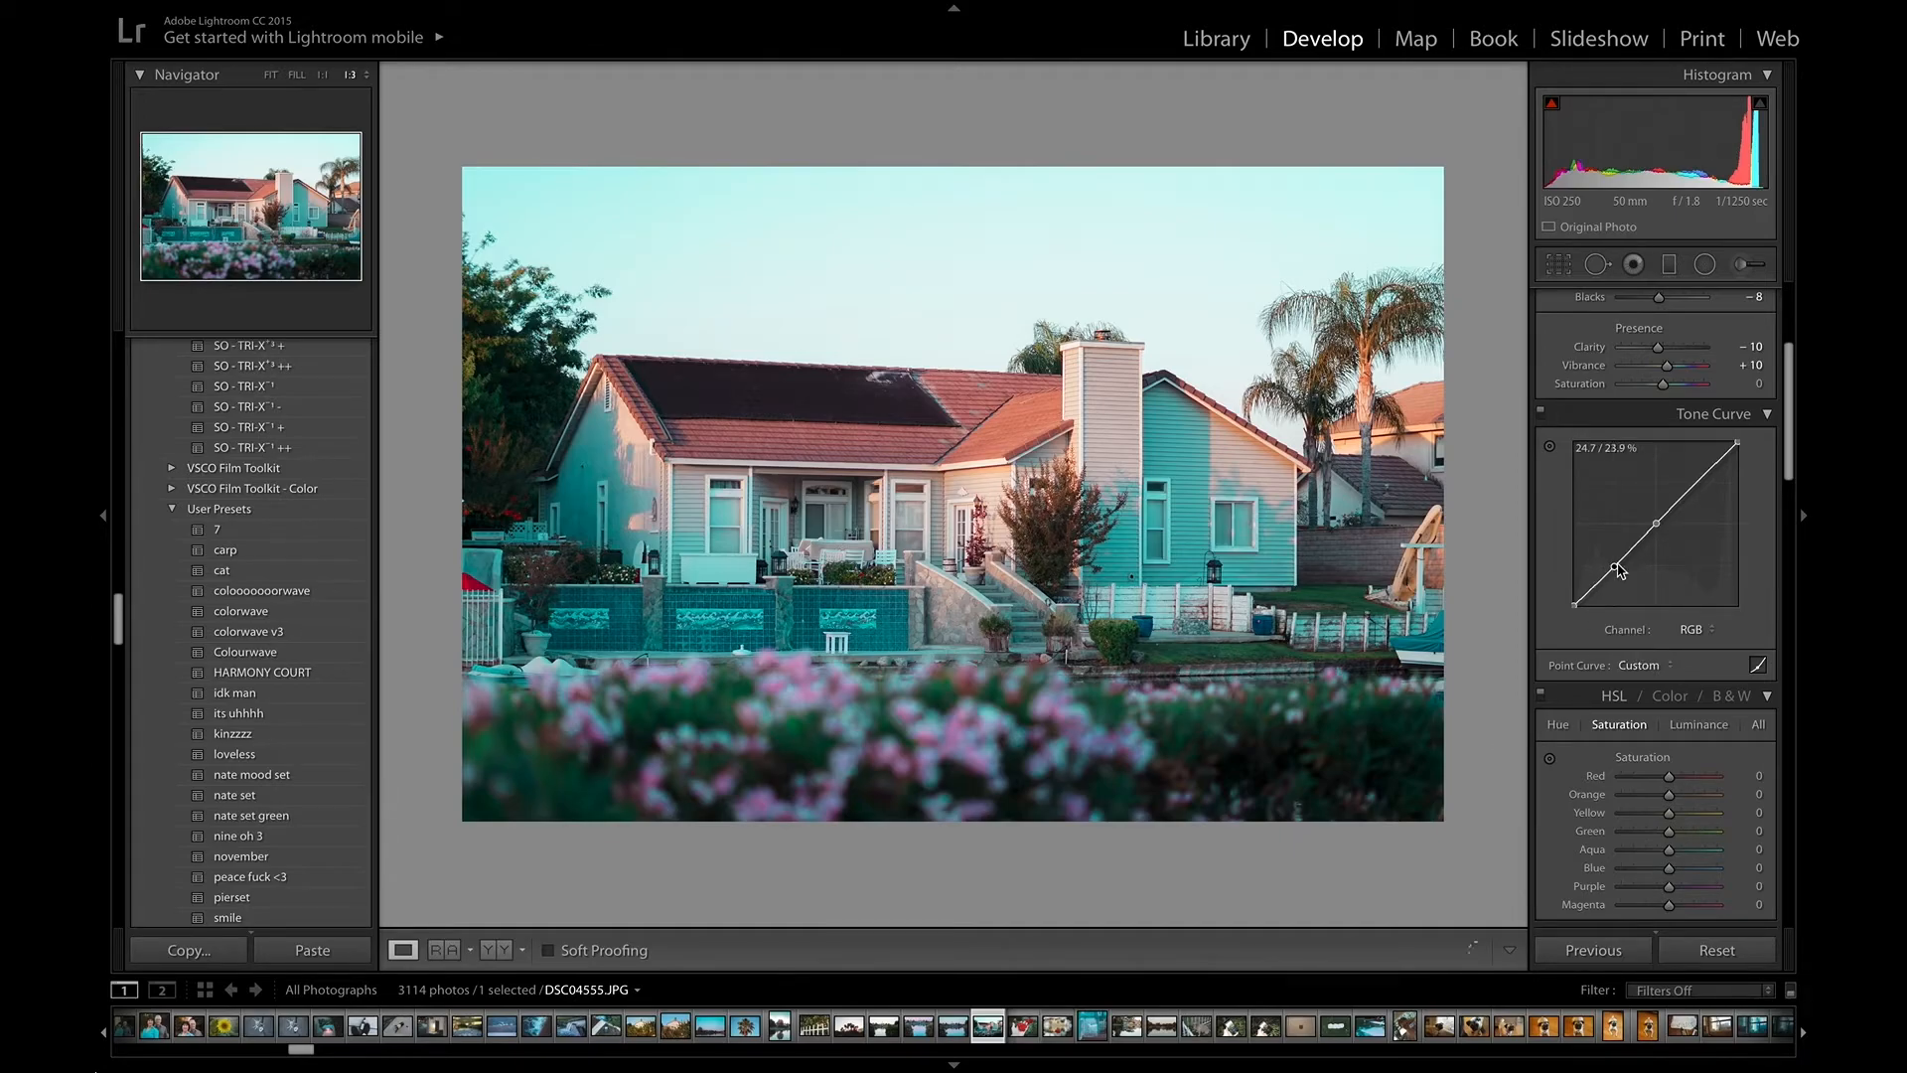
pyautogui.click(1694, 484)
pyautogui.scroll(3, 1668, 417)
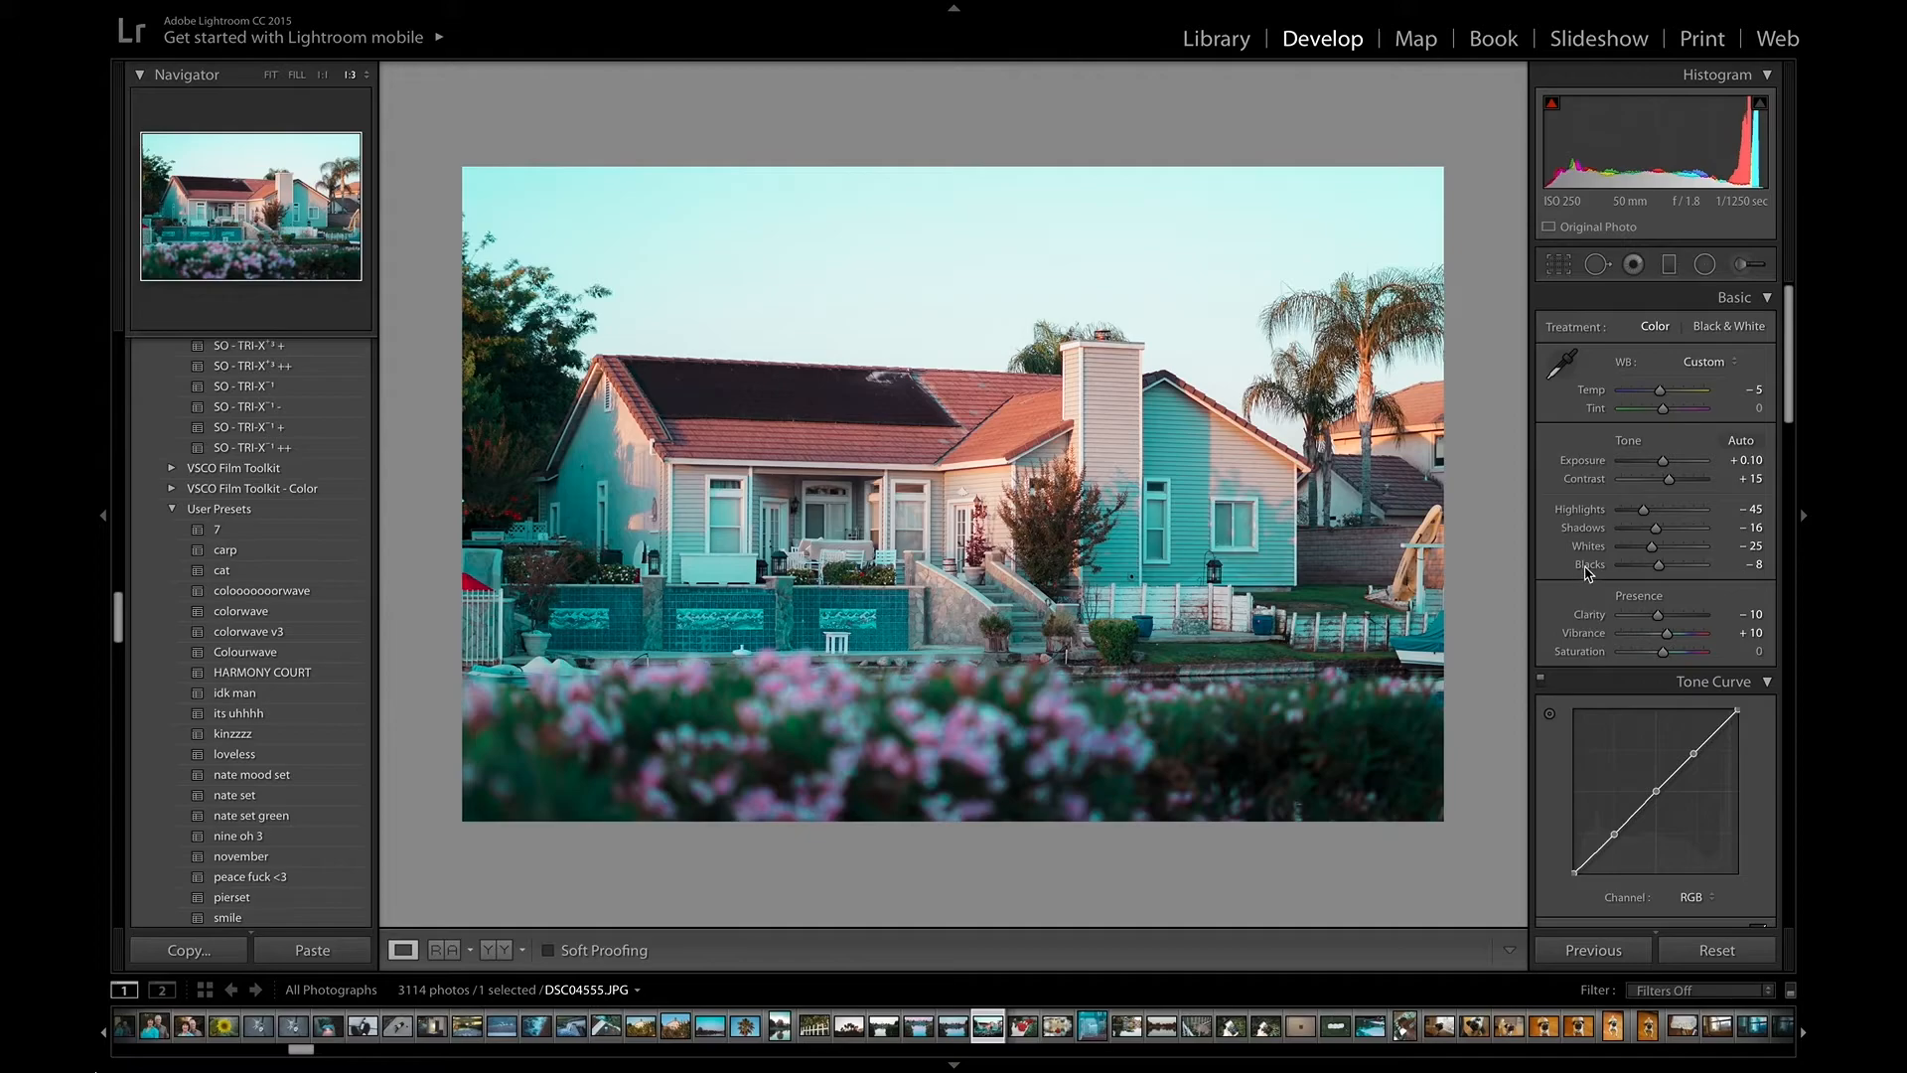
pyautogui.scroll(-2, 1651, 799)
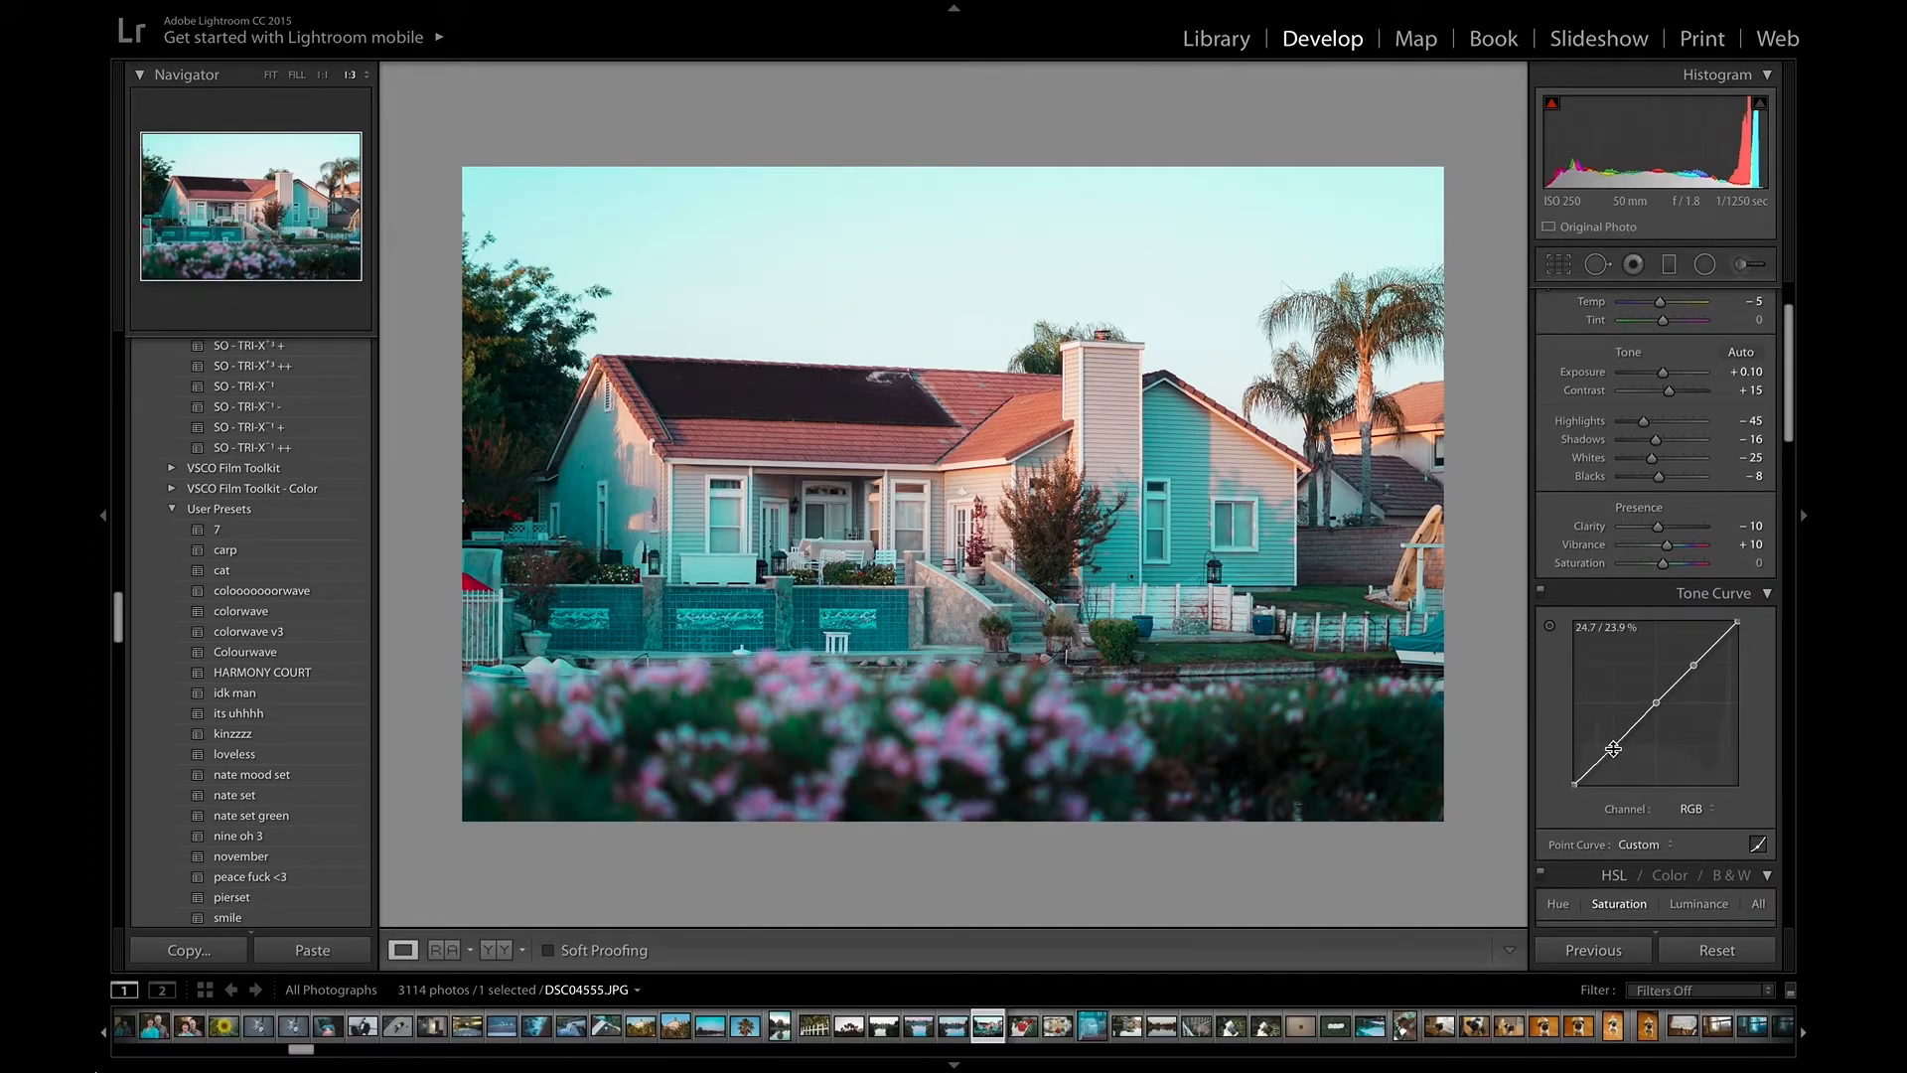
pyautogui.moveTo(1613, 747); pyautogui.dragTo(1617, 748)
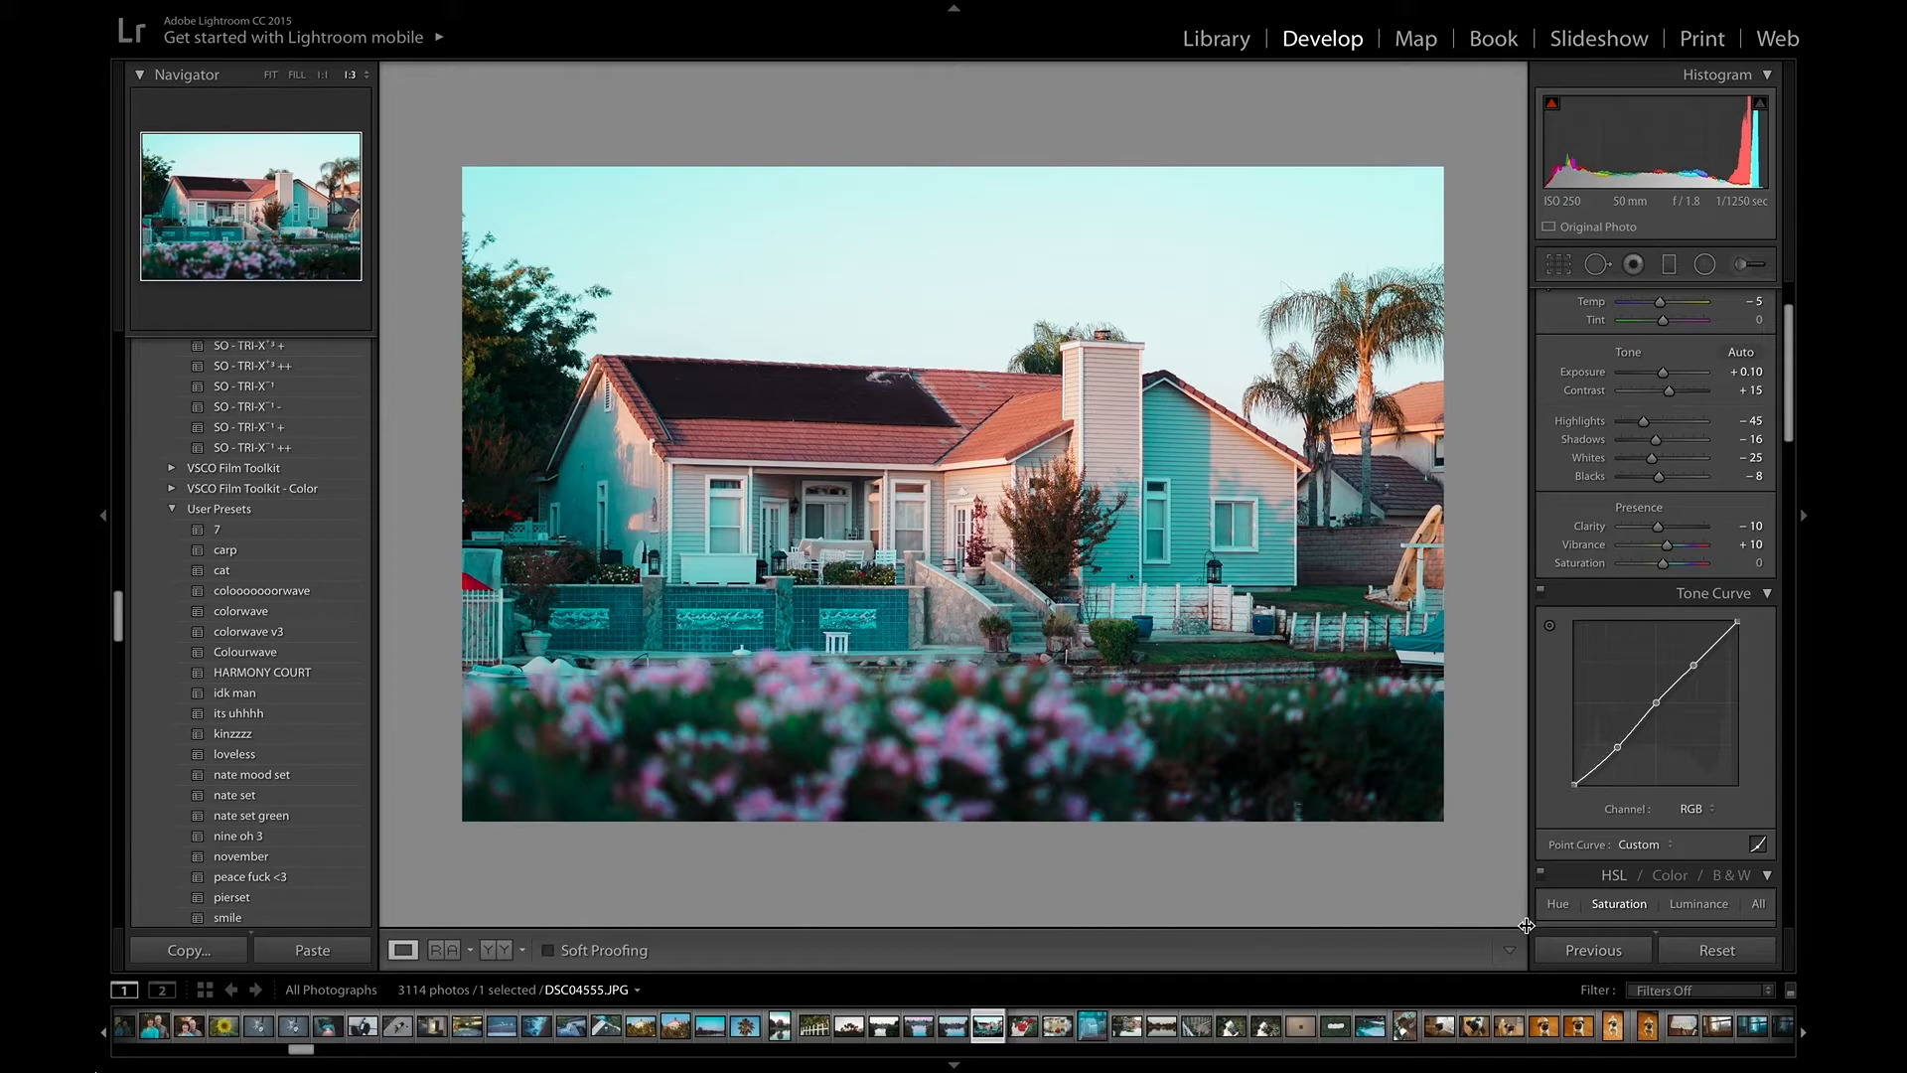
pyautogui.hotkey('ctrl', 'z')
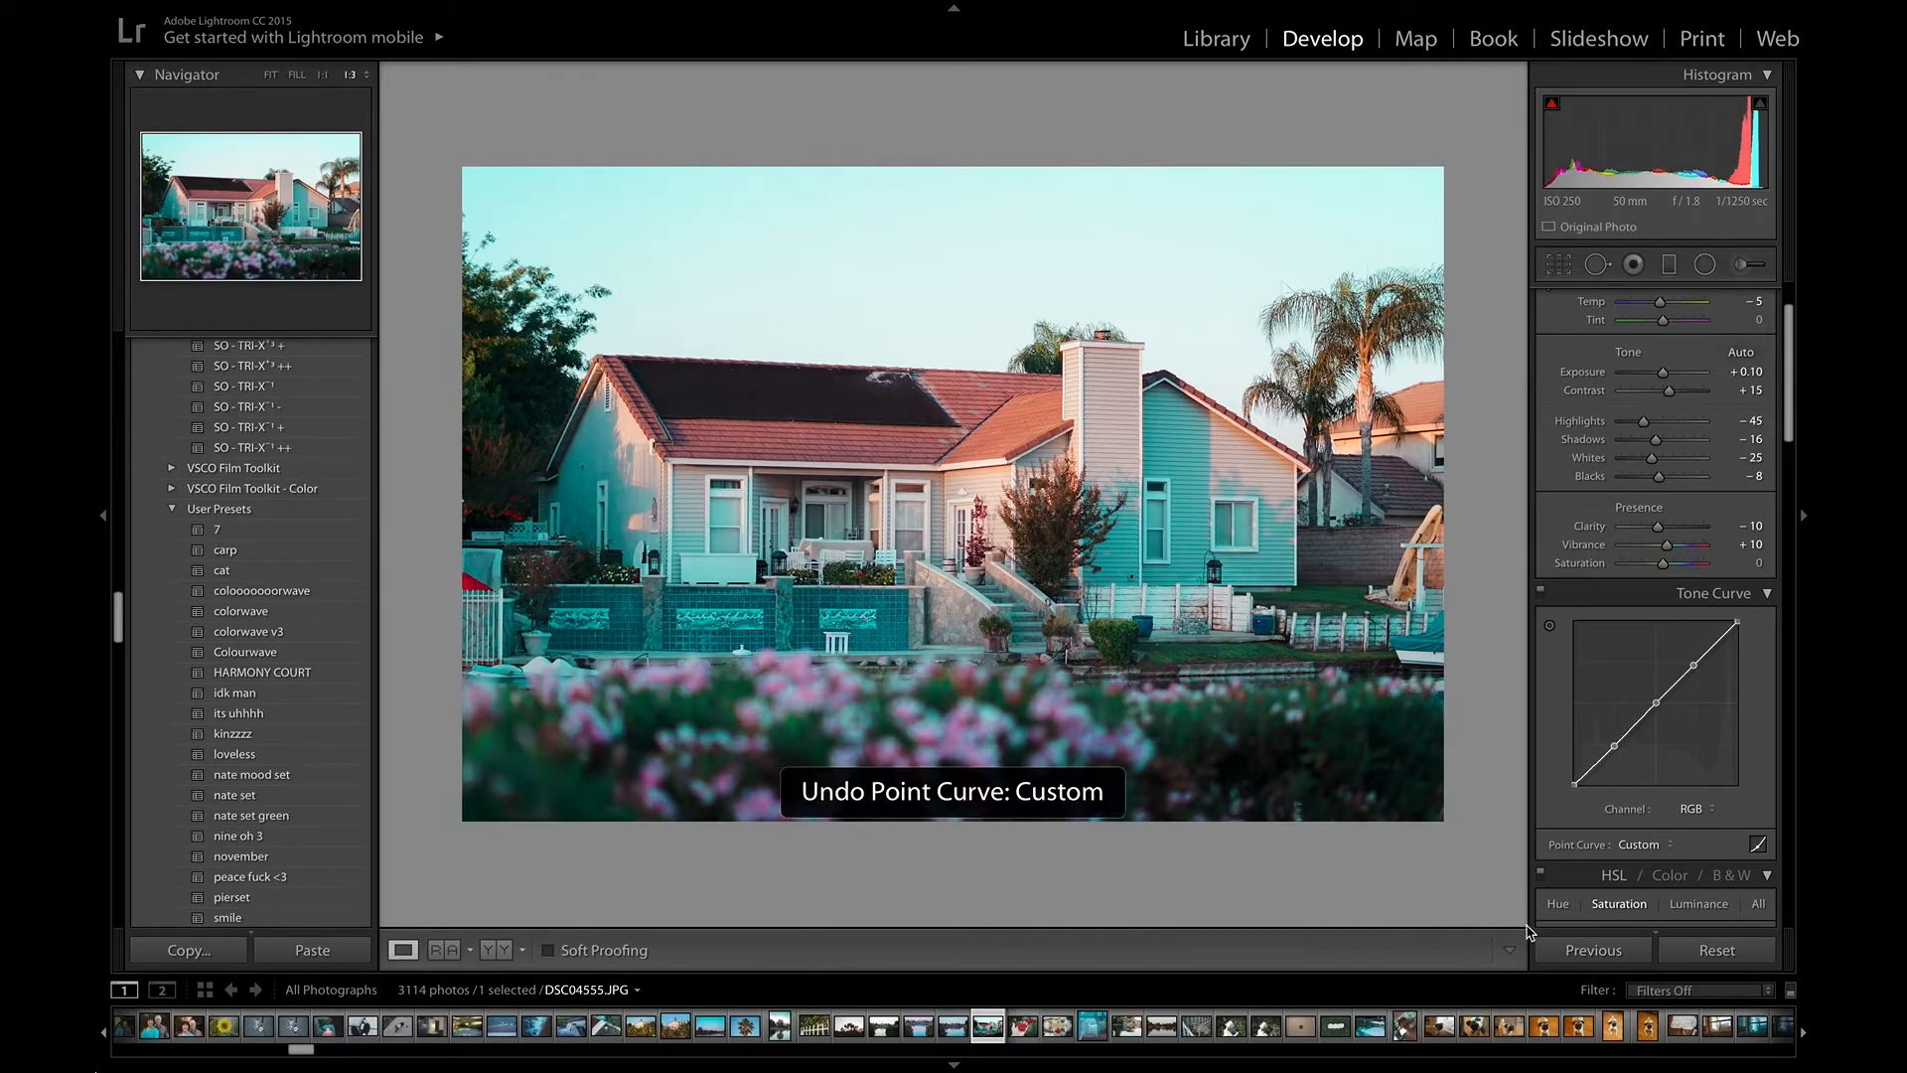
# - Lower the RGB curve's shadow point, lift its black endpoint to about 3.5%, and compare with the original
pyautogui.moveTo(1614, 749); pyautogui.dragTo(1607, 758)
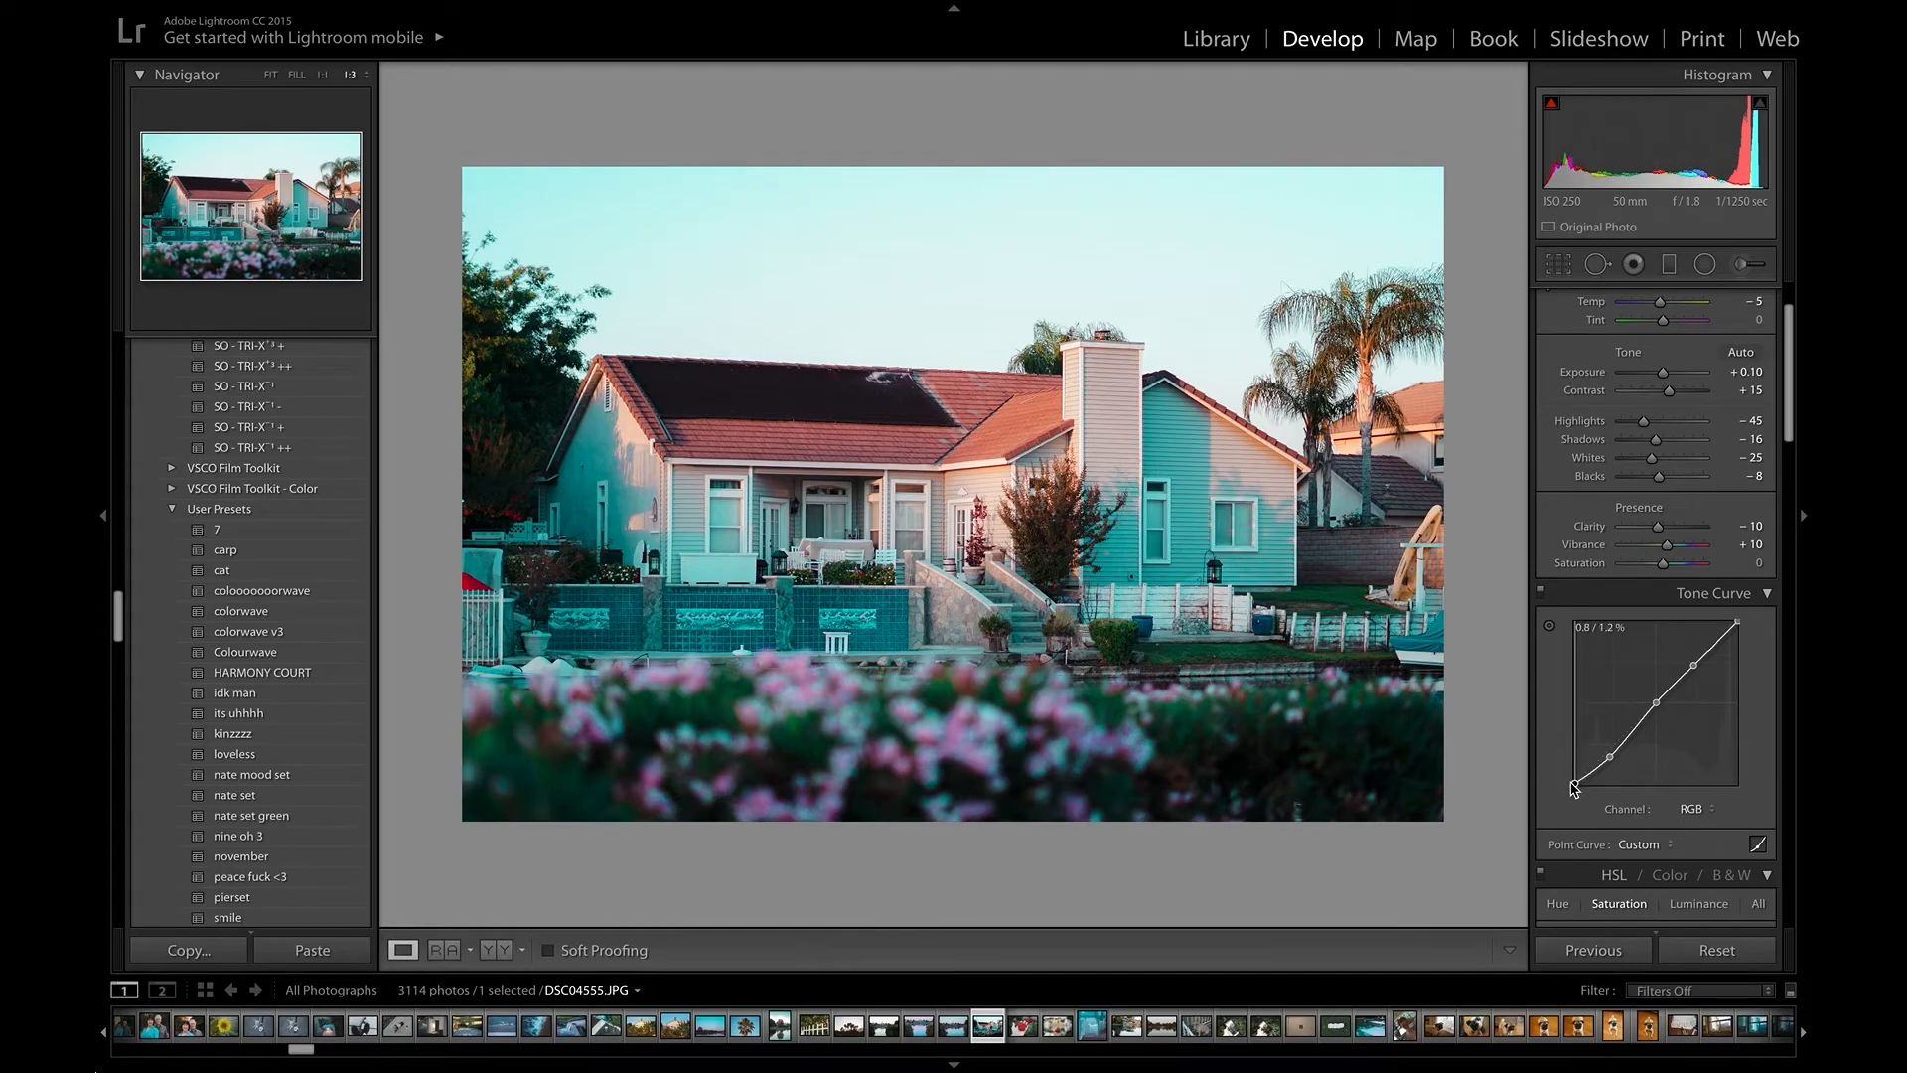
pyautogui.moveTo(1574, 787); pyautogui.dragTo(1559, 788)
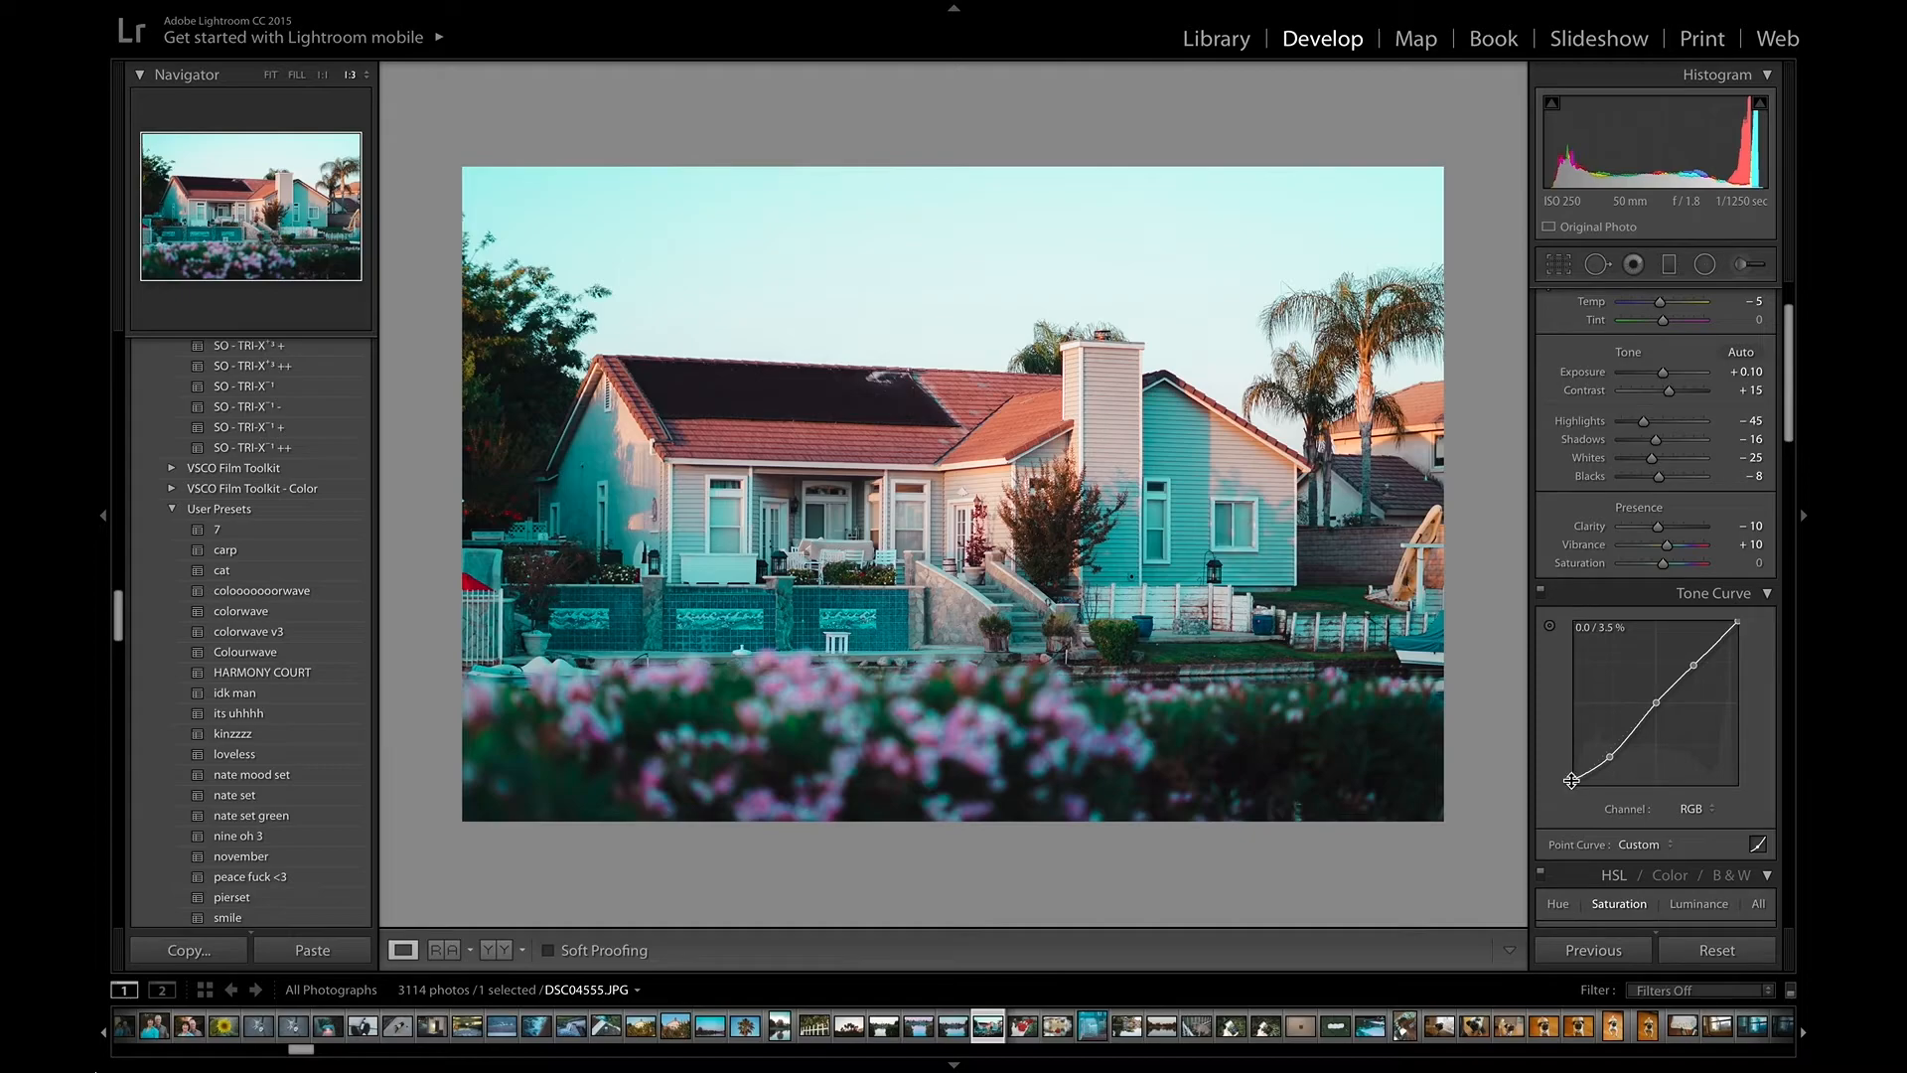
pyautogui.moveTo(1655, 703); pyautogui.dragTo(1655, 706)
pyautogui.hotkey('ctrl', 'z')
pyautogui.moveTo(1610, 760); pyautogui.dragTo(1618, 750)
pyautogui.press('\\')
pyautogui.press('\\')
# - Raise the RGB curve's highlight point, pull its white endpoint down slightly, and compare with the original
pyautogui.moveTo(1695, 668); pyautogui.dragTo(1697, 667)
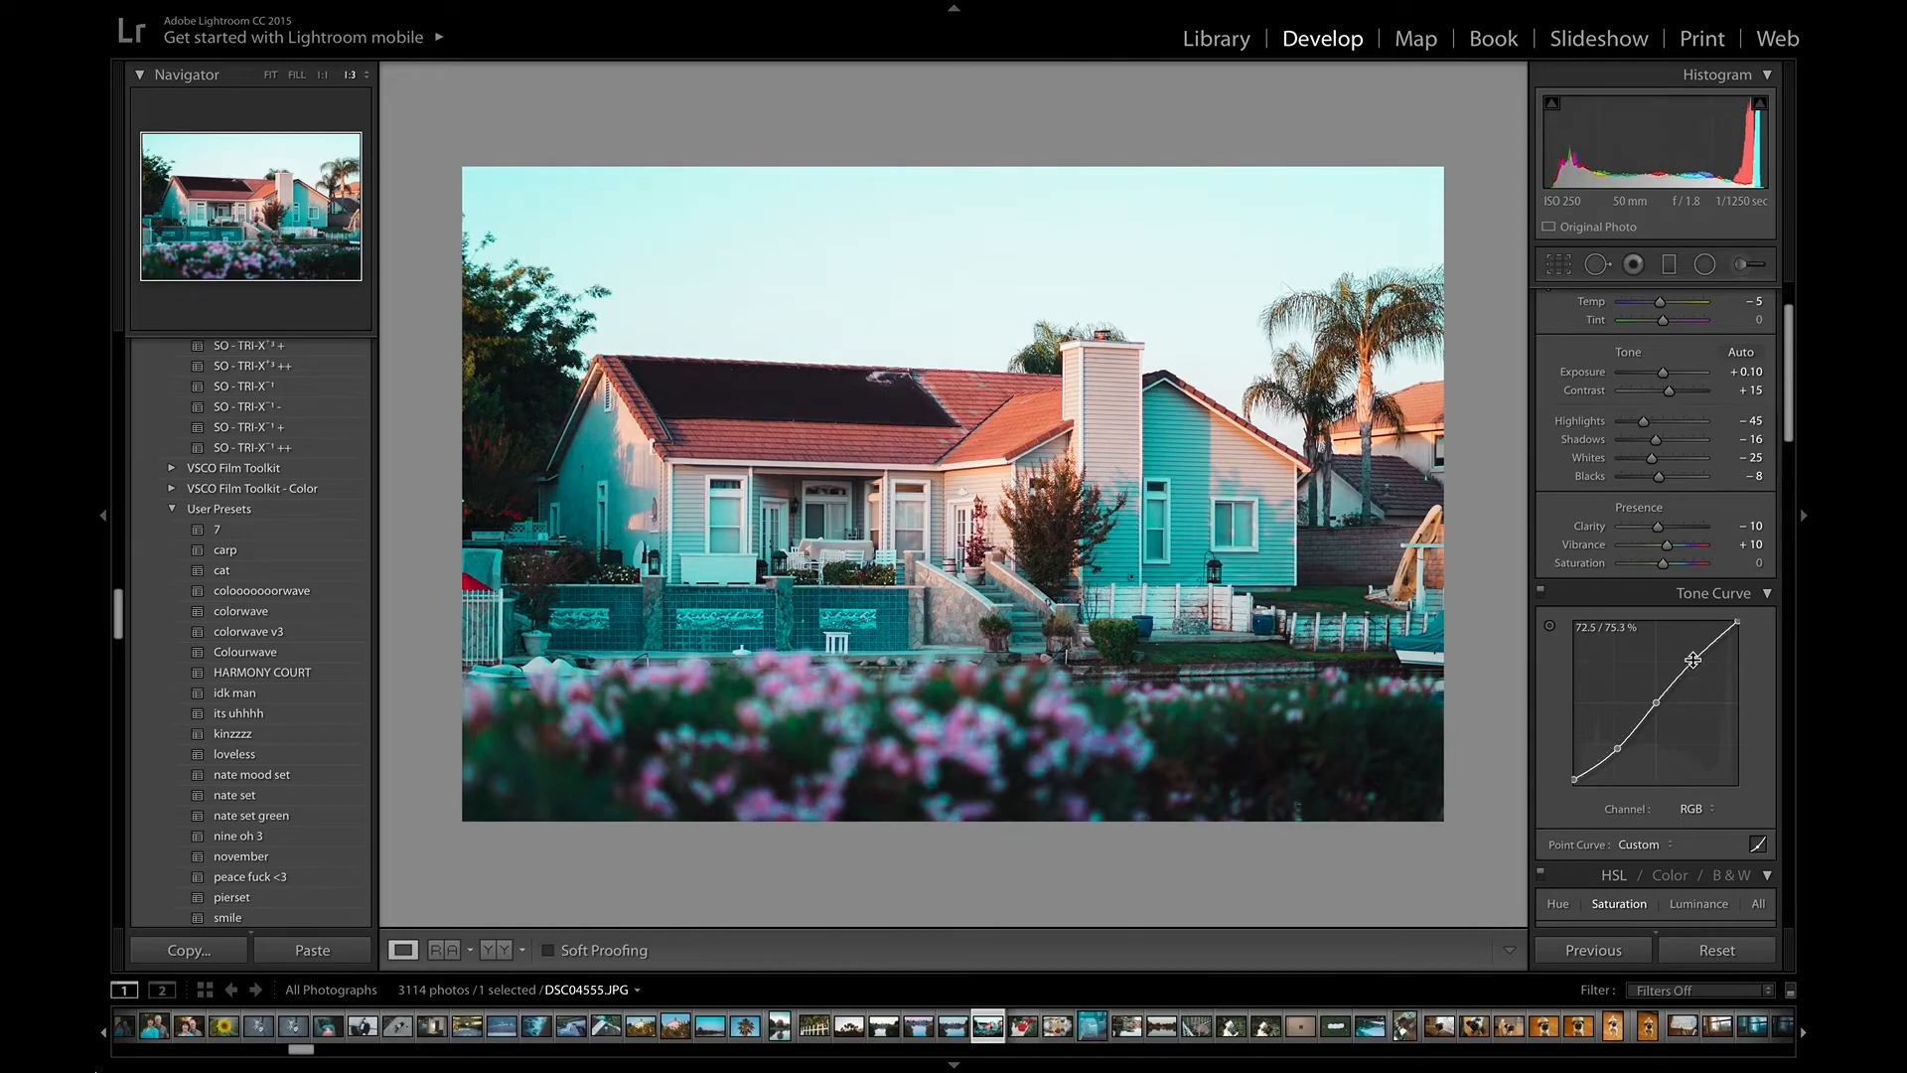
pyautogui.hotkey('ctrl', 'z')
pyautogui.moveTo(1698, 668); pyautogui.dragTo(1694, 655)
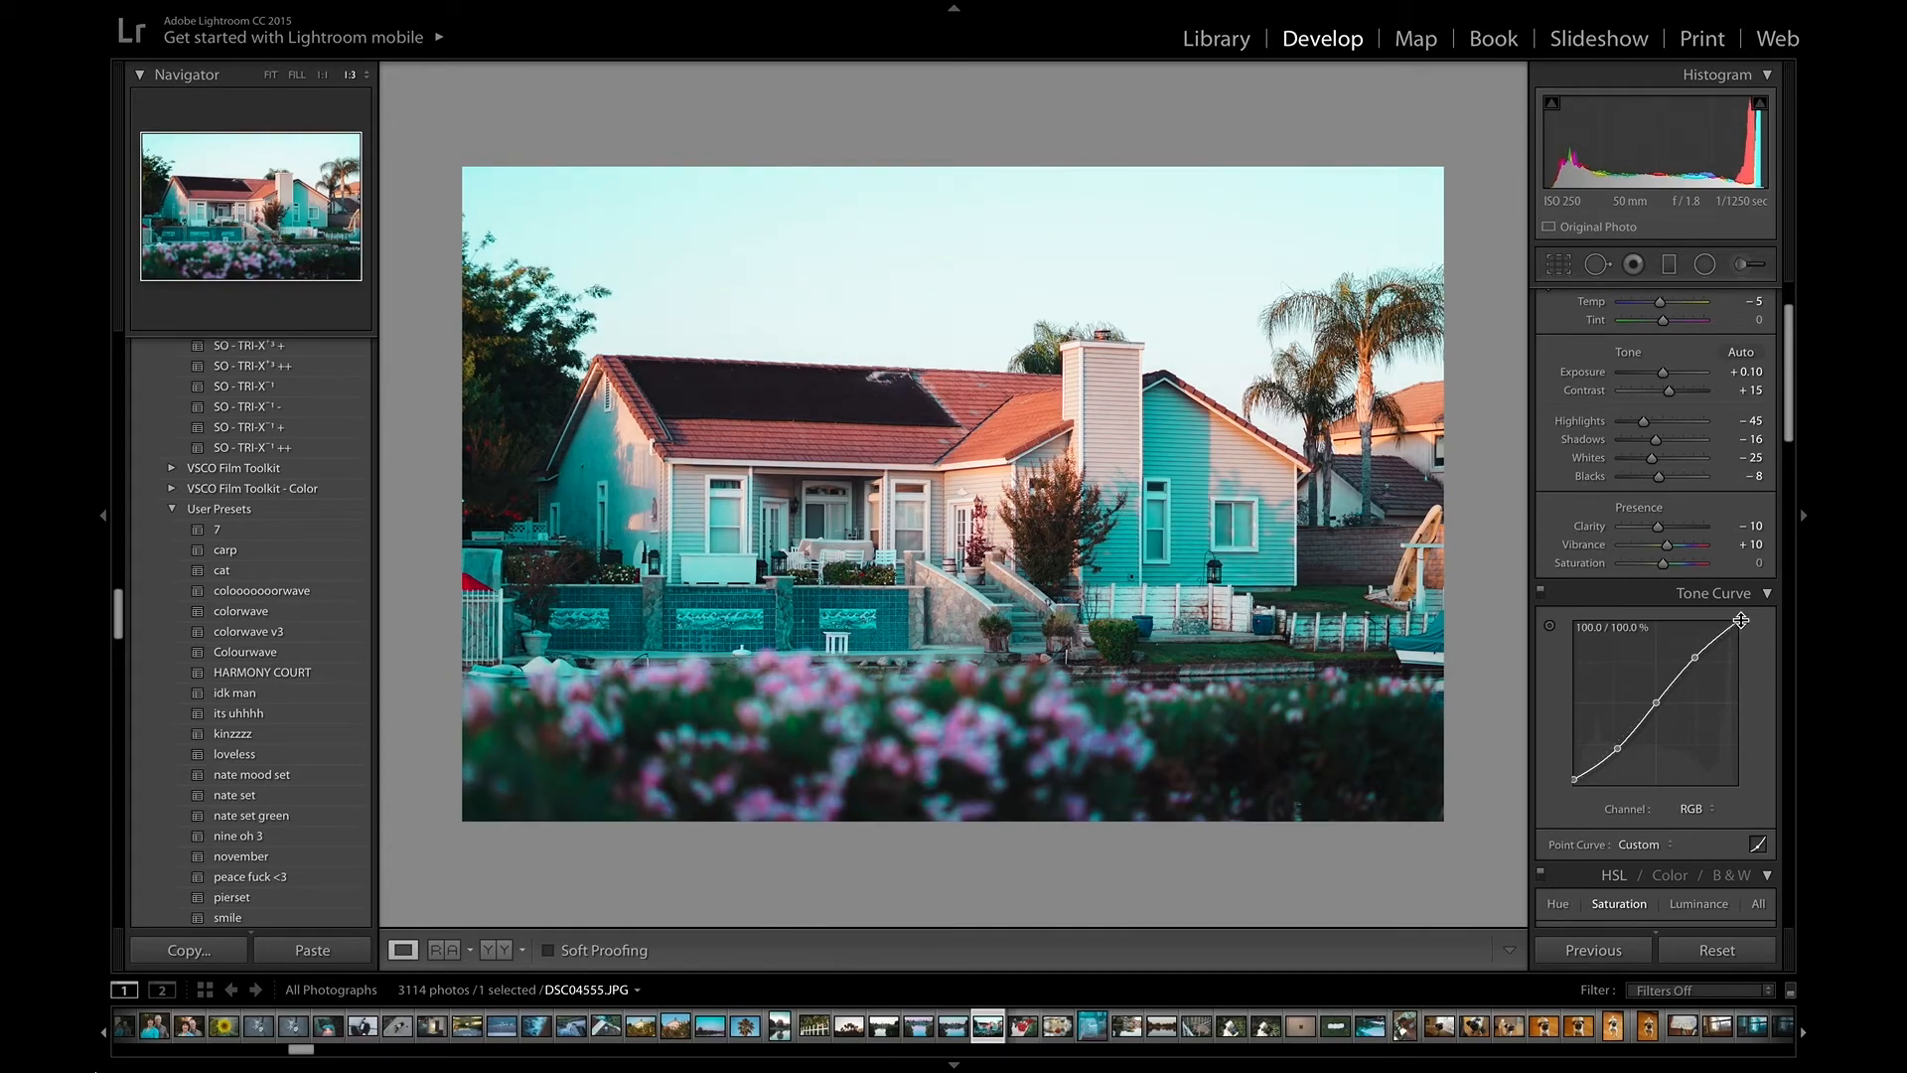
pyautogui.moveTo(1737, 622); pyautogui.dragTo(1766, 629)
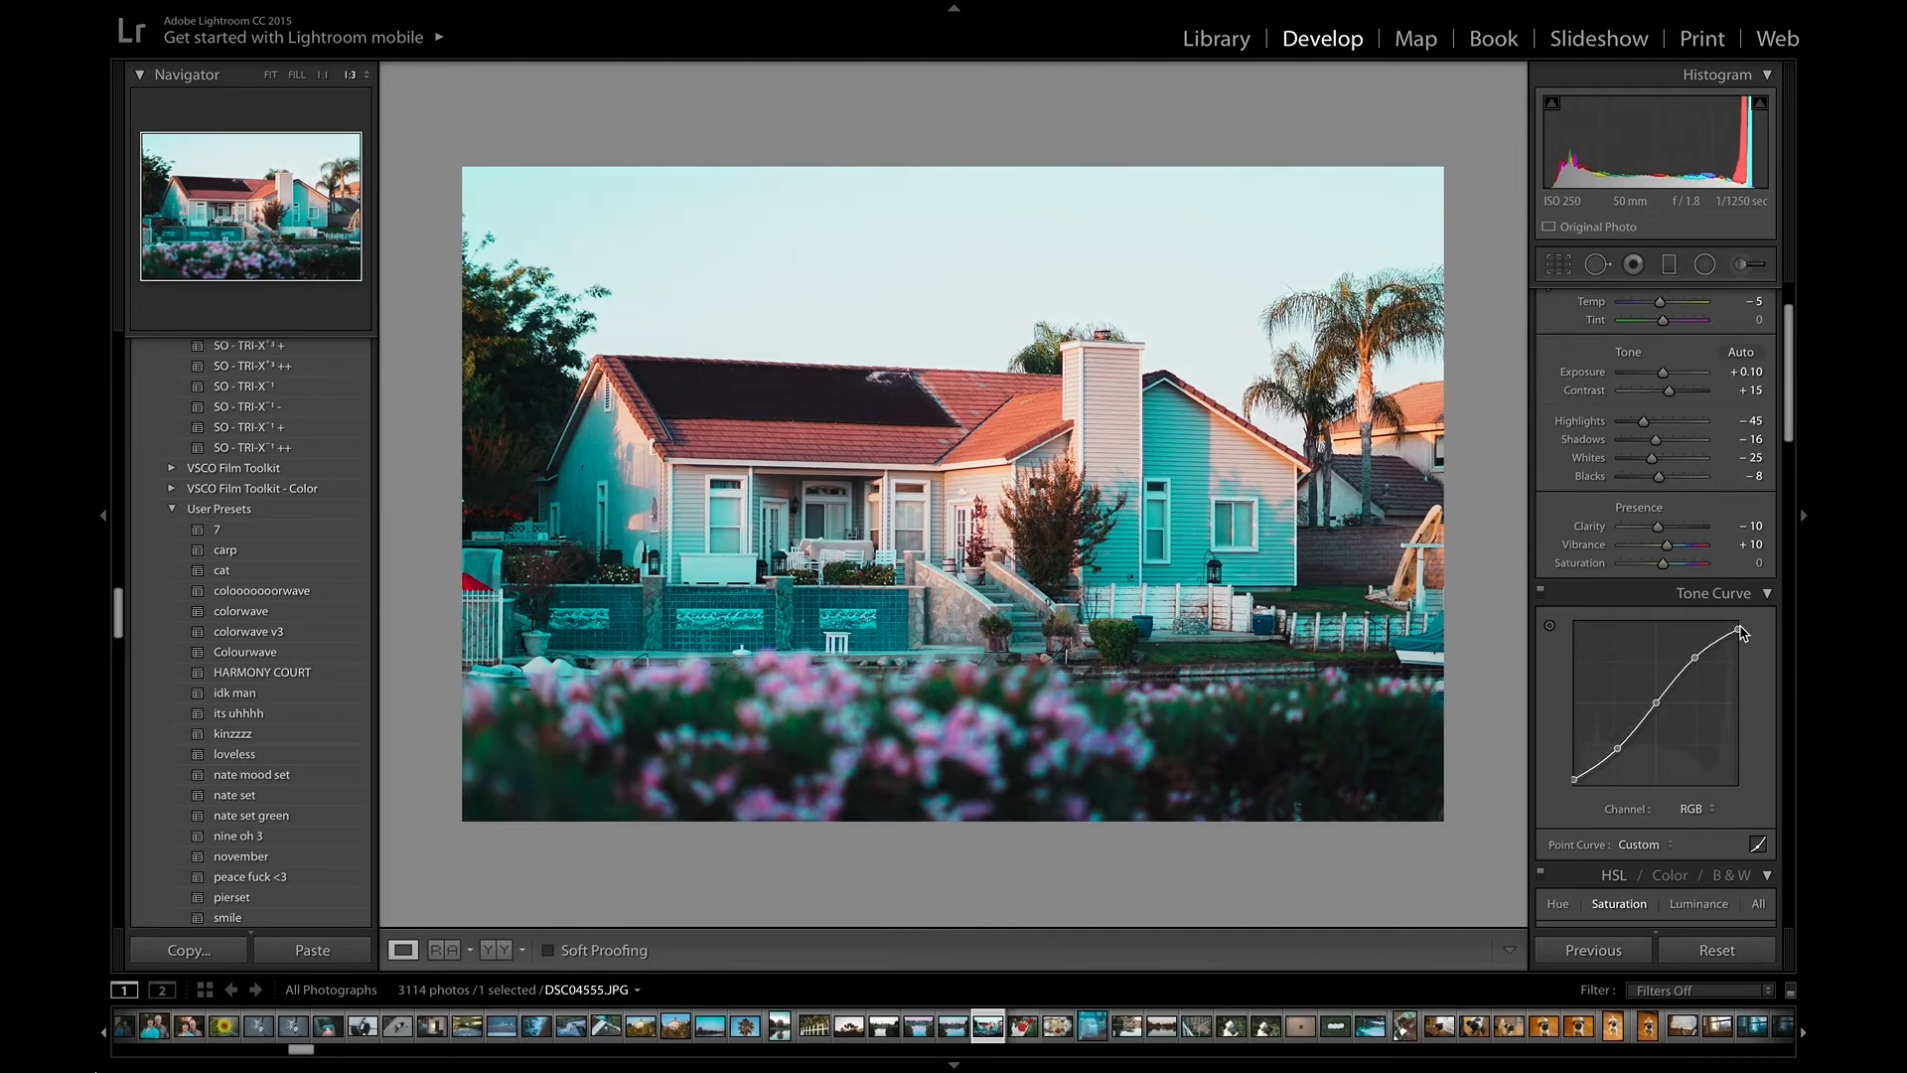
pyautogui.press('\\')
pyautogui.press('\\')
# - Switch the tone curve to the Green channel and add three points along its line
pyautogui.click(1692, 808)
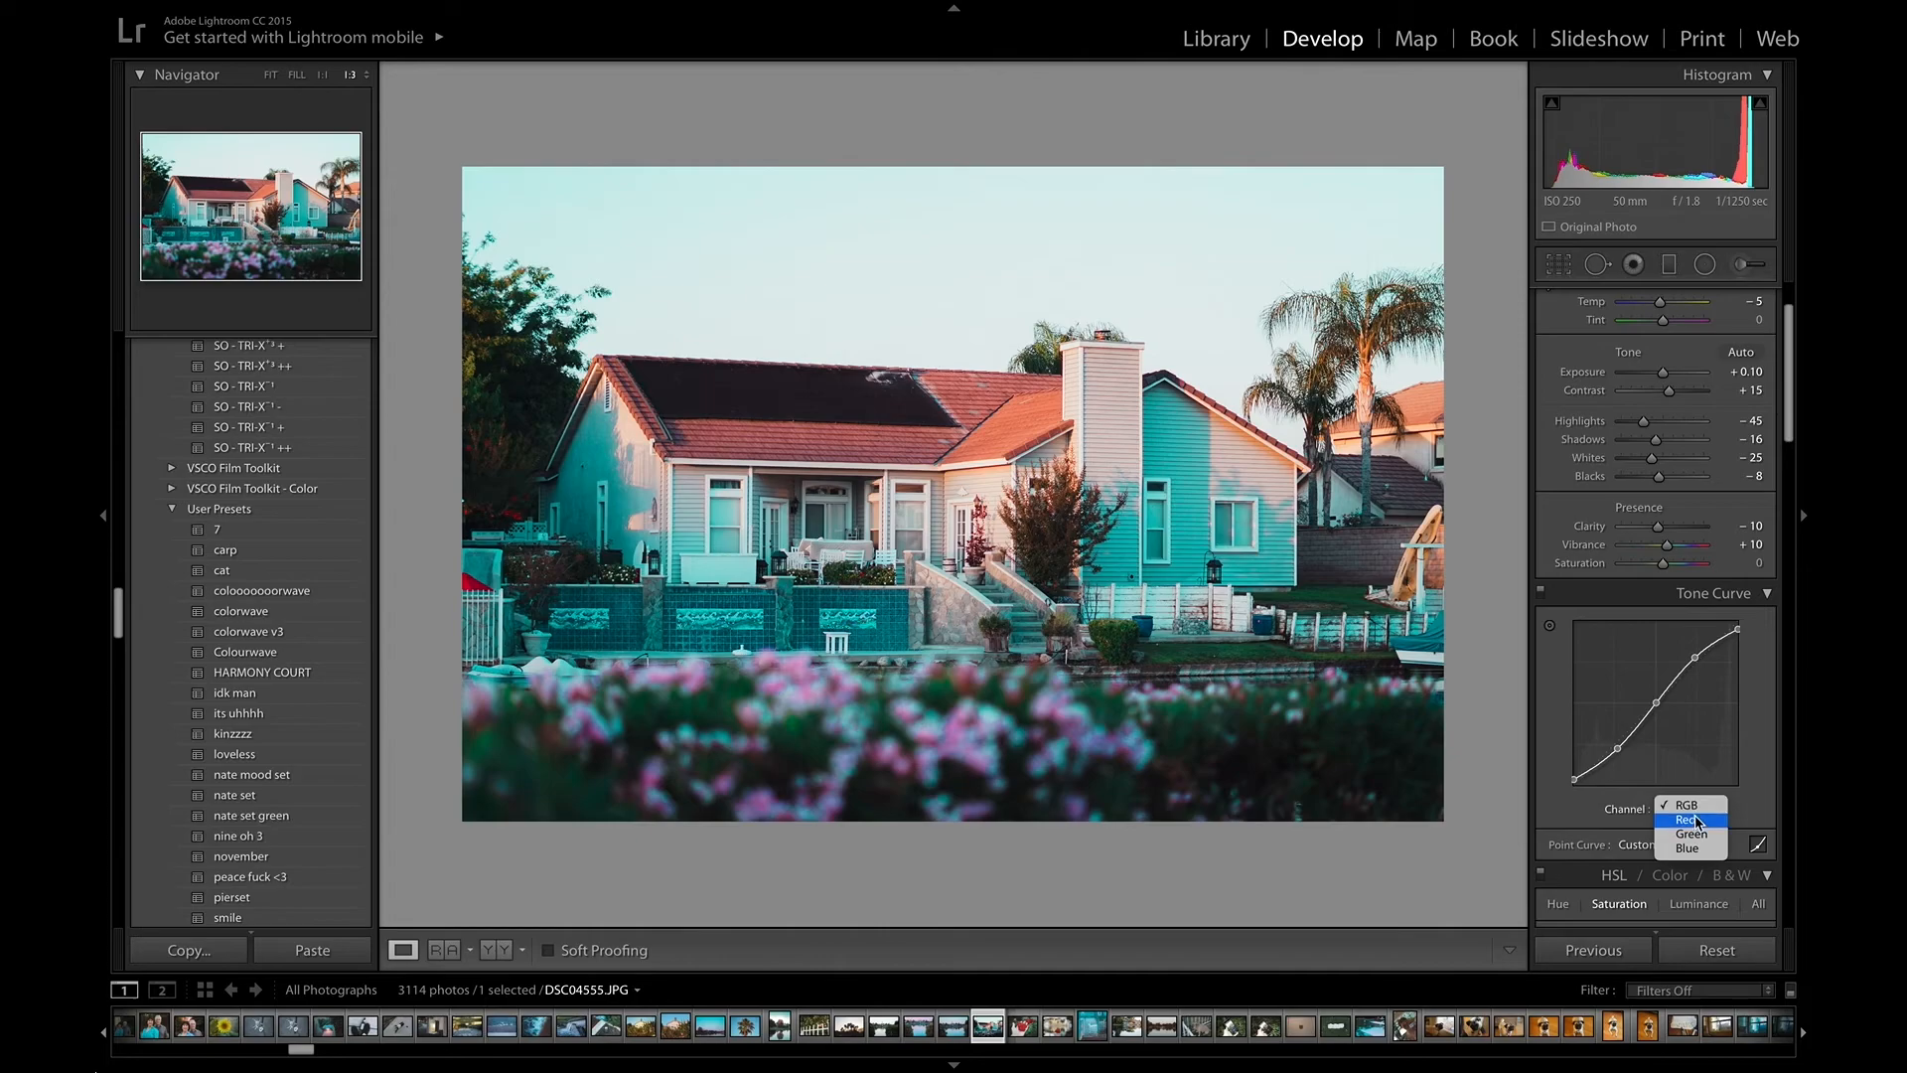
pyautogui.click(1691, 833)
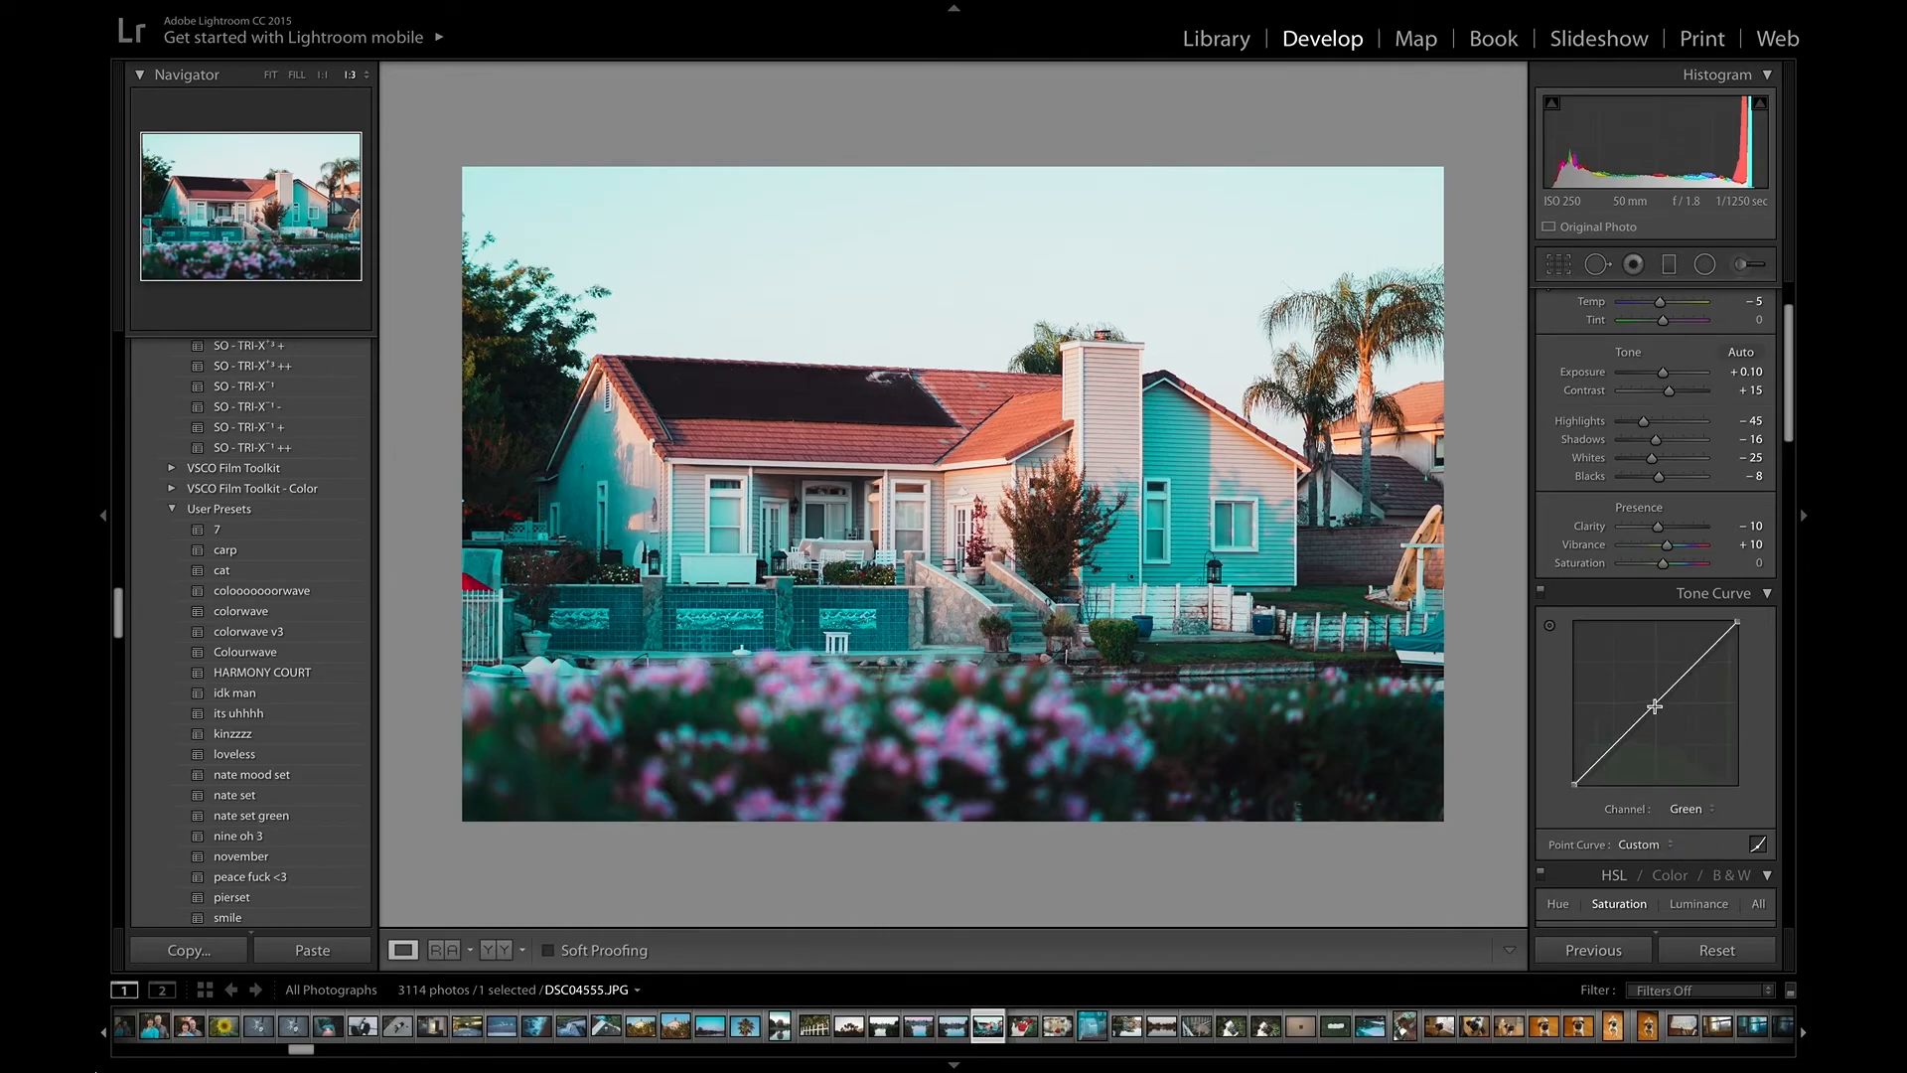
pyautogui.click(1654, 703)
pyautogui.click(1613, 745)
pyautogui.click(1695, 661)
pyautogui.moveTo(1616, 746); pyautogui.dragTo(1585, 695)
pyautogui.hotkey('ctrl', 'z')
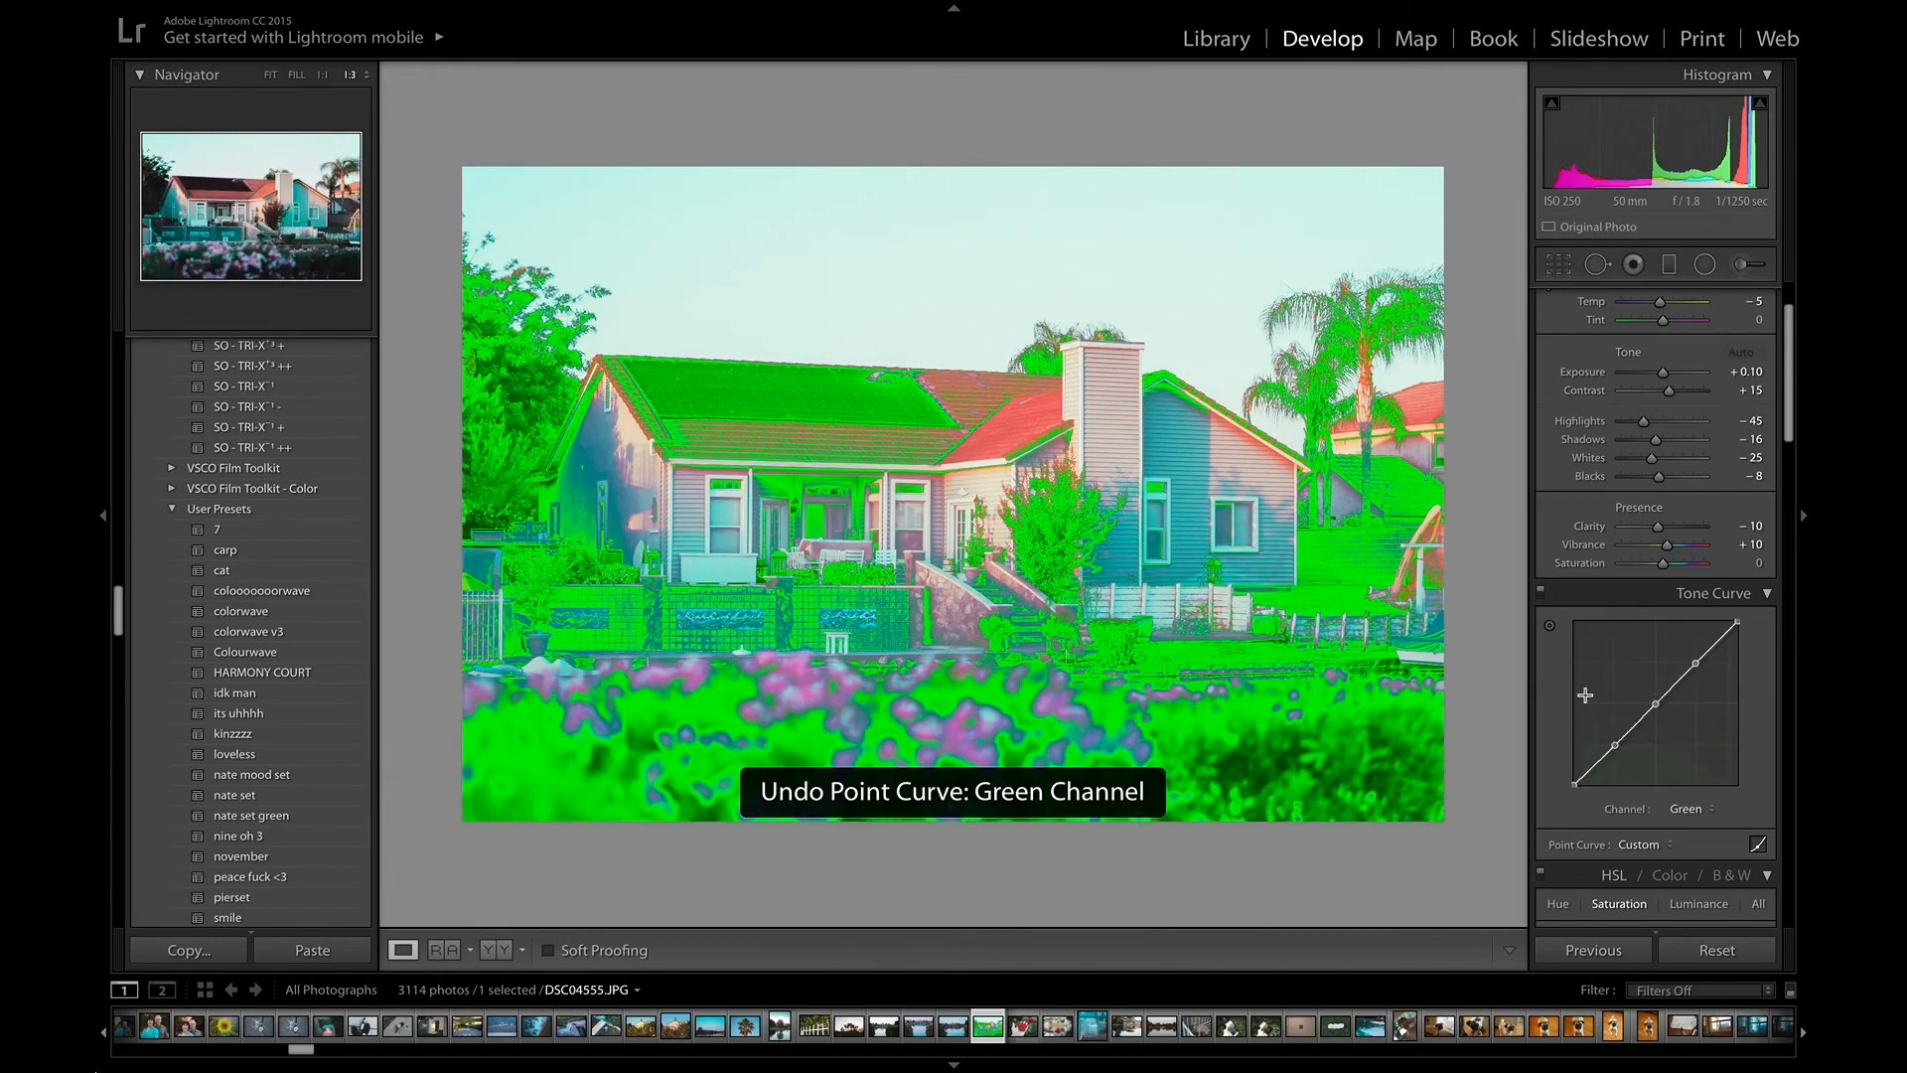
pyautogui.moveTo(1696, 661); pyautogui.dragTo(1701, 671)
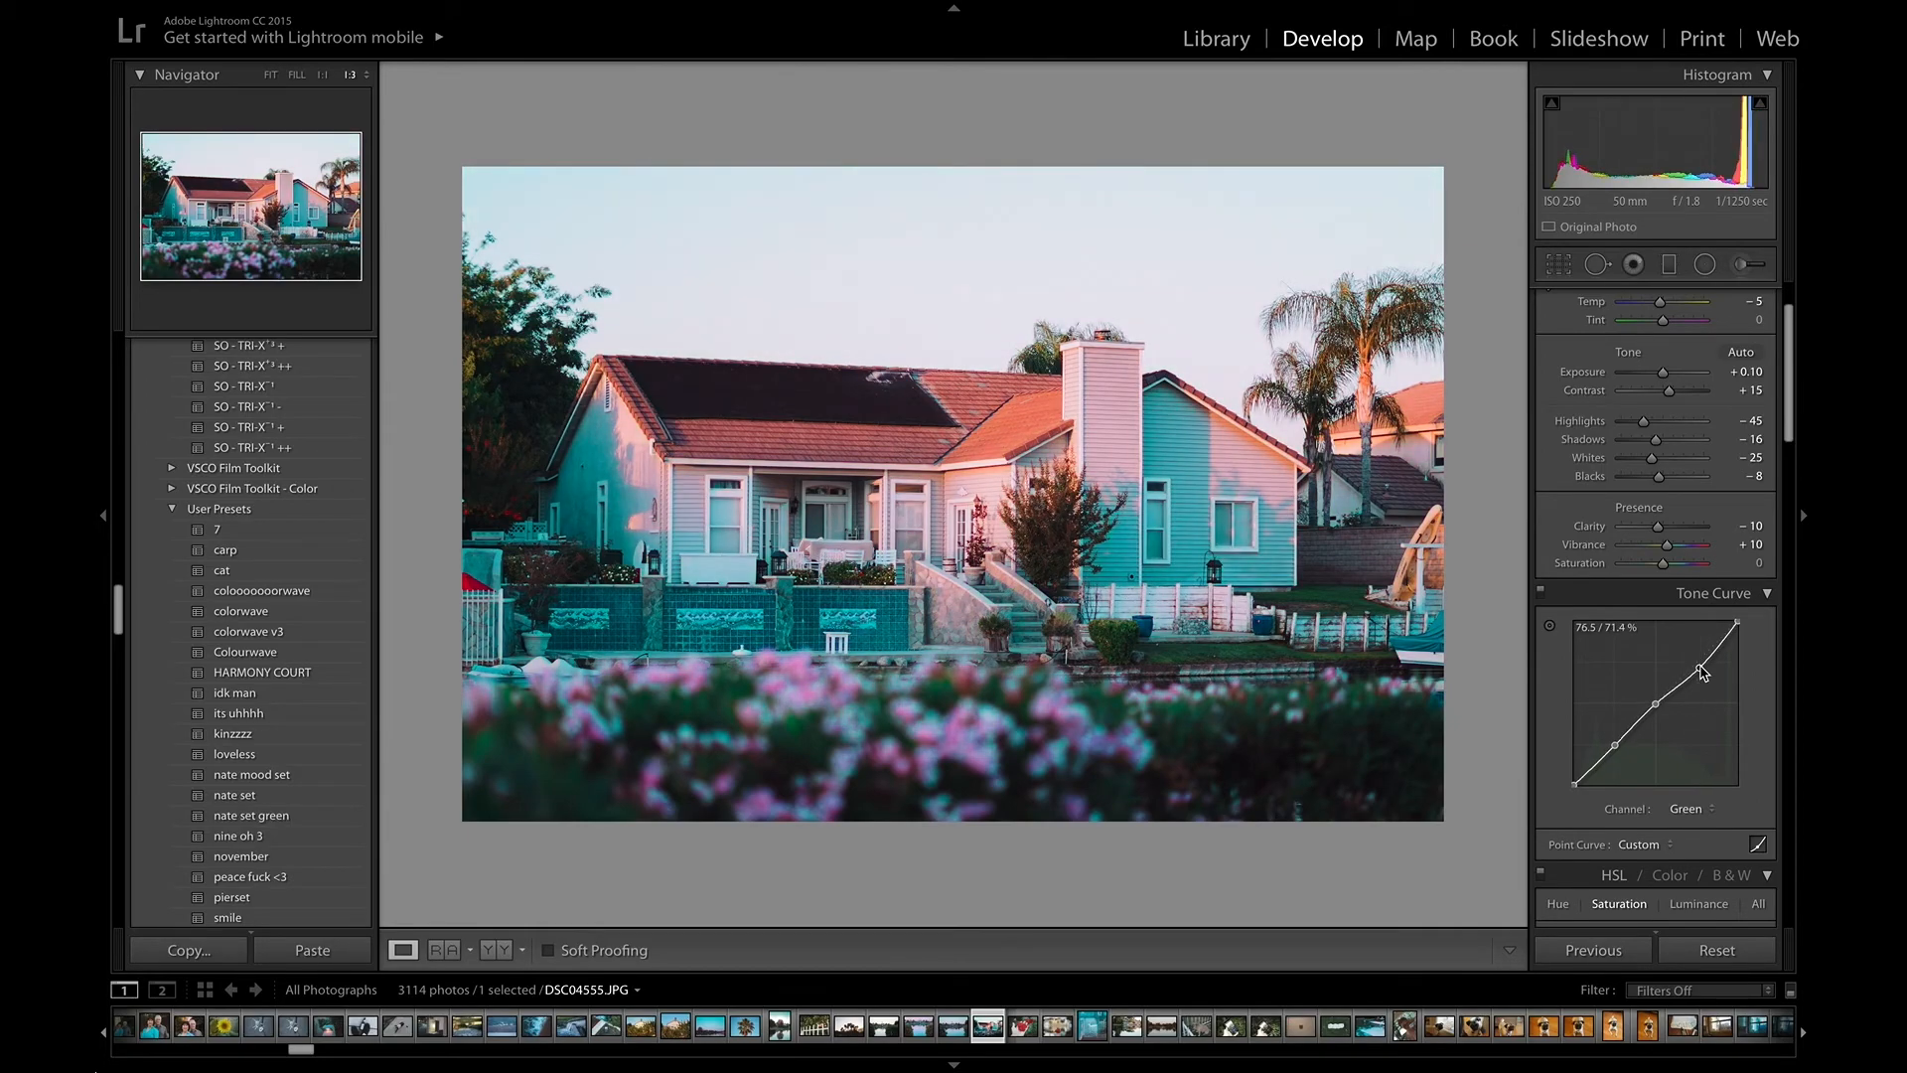
pyautogui.hotkey('ctrl', 'z')
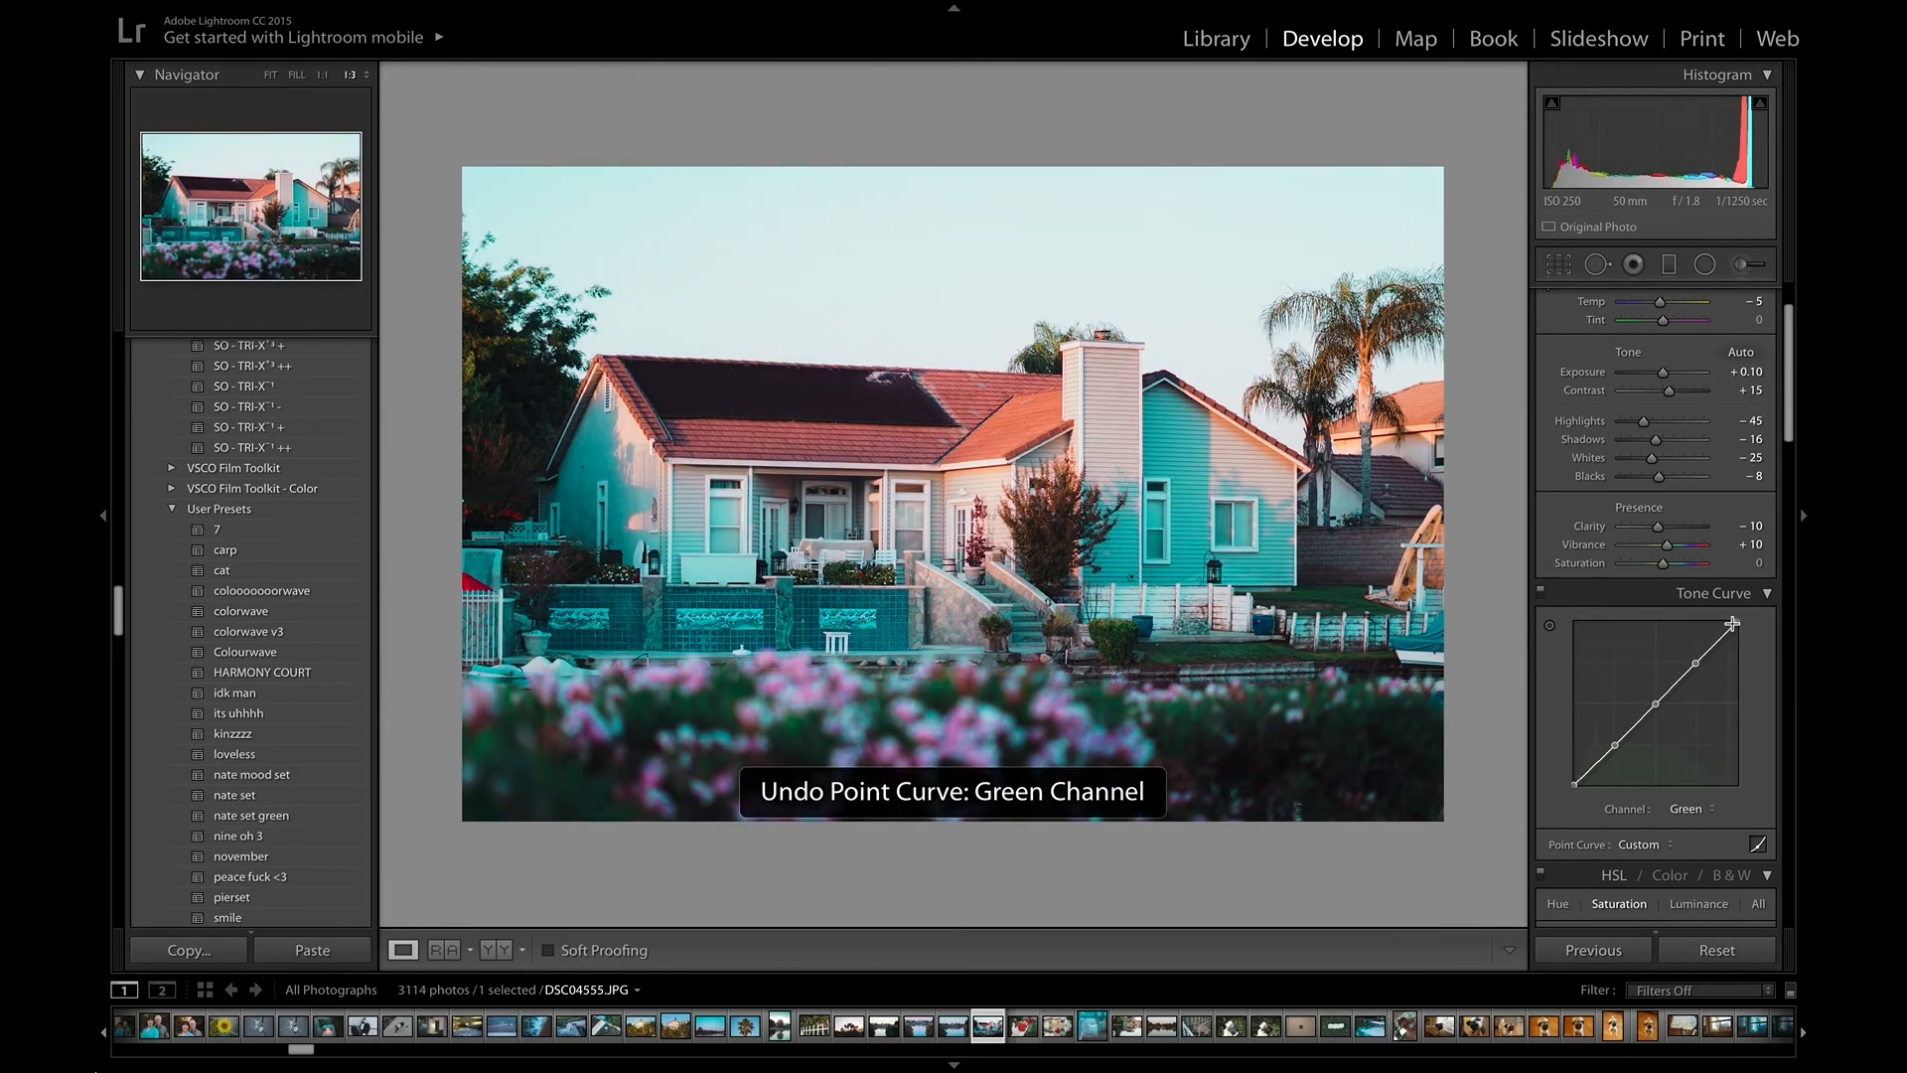
# - Pull the Green curve's white endpoint down to about 90% and compare the photo with the original
pyautogui.moveTo(1735, 622); pyautogui.dragTo(1766, 642)
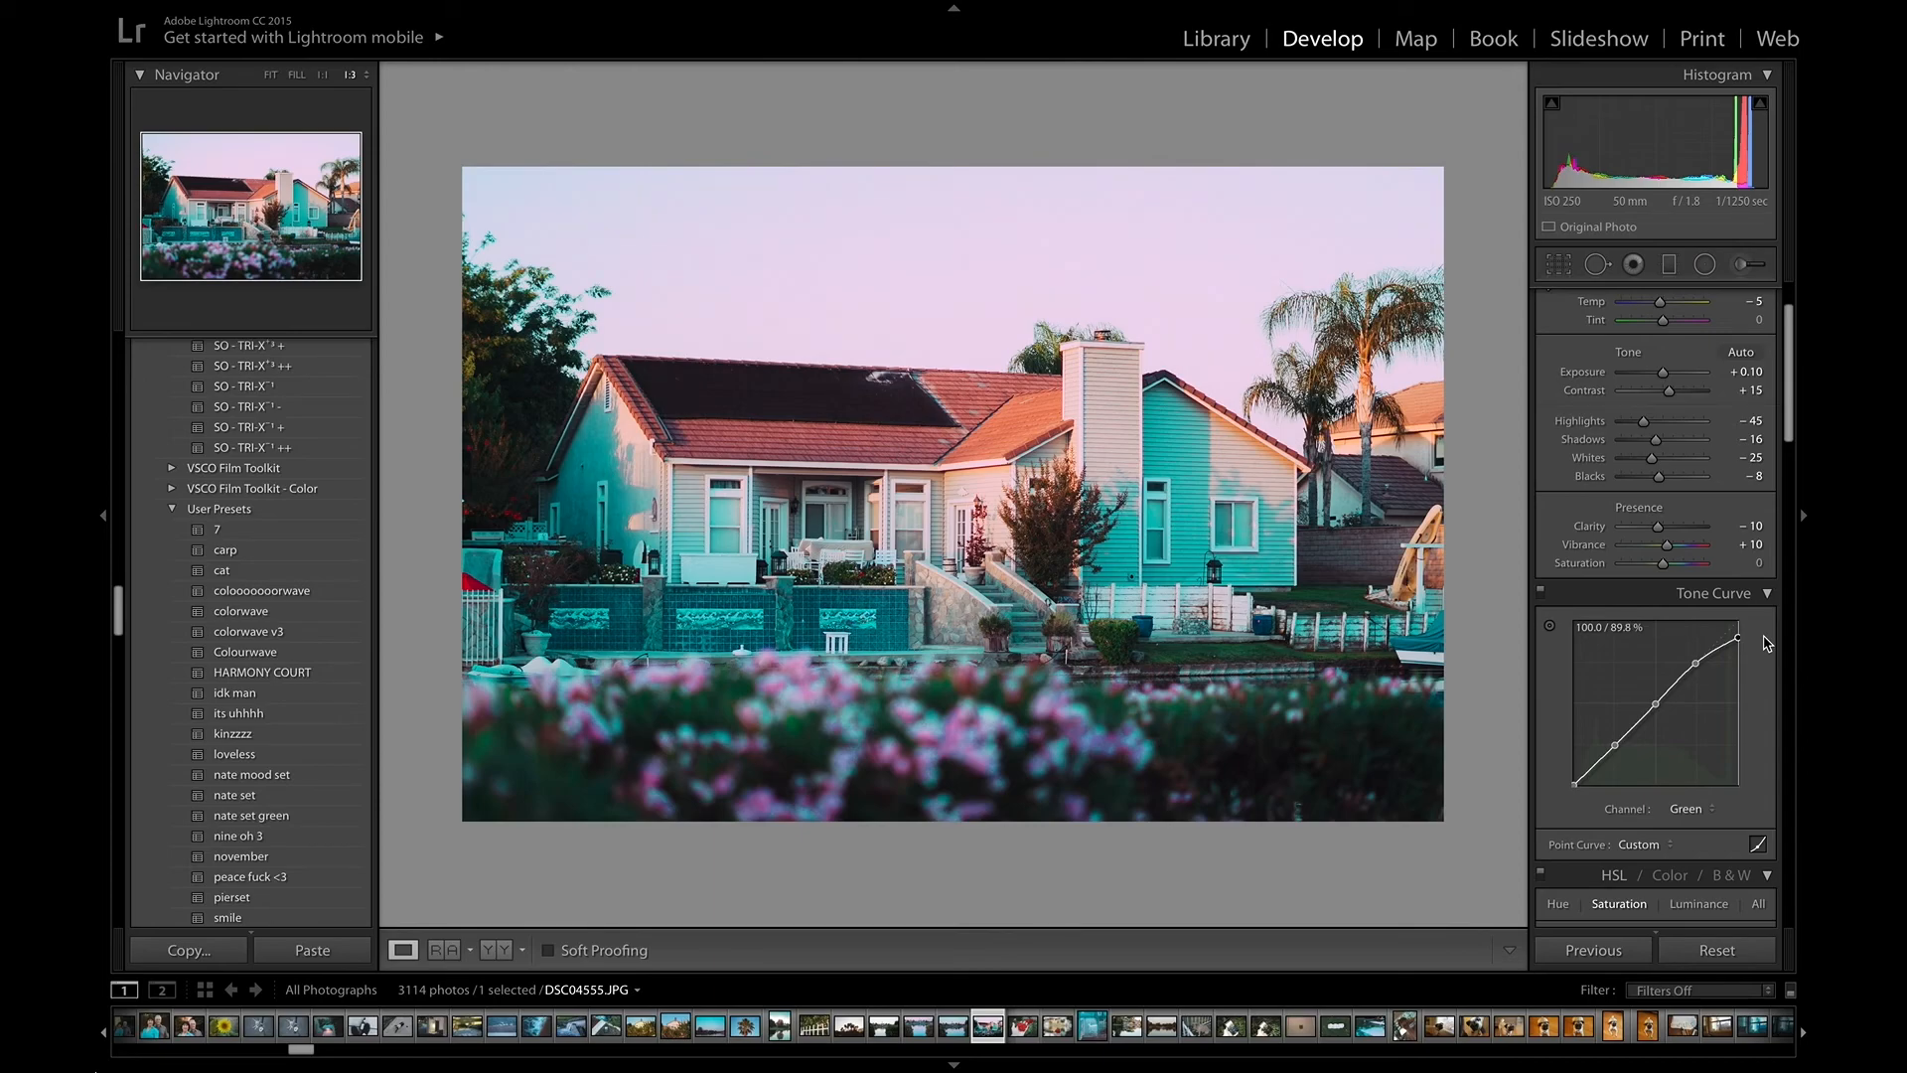
pyautogui.moveTo(1767, 643); pyautogui.dragTo(1772, 642)
pyautogui.press('\\')
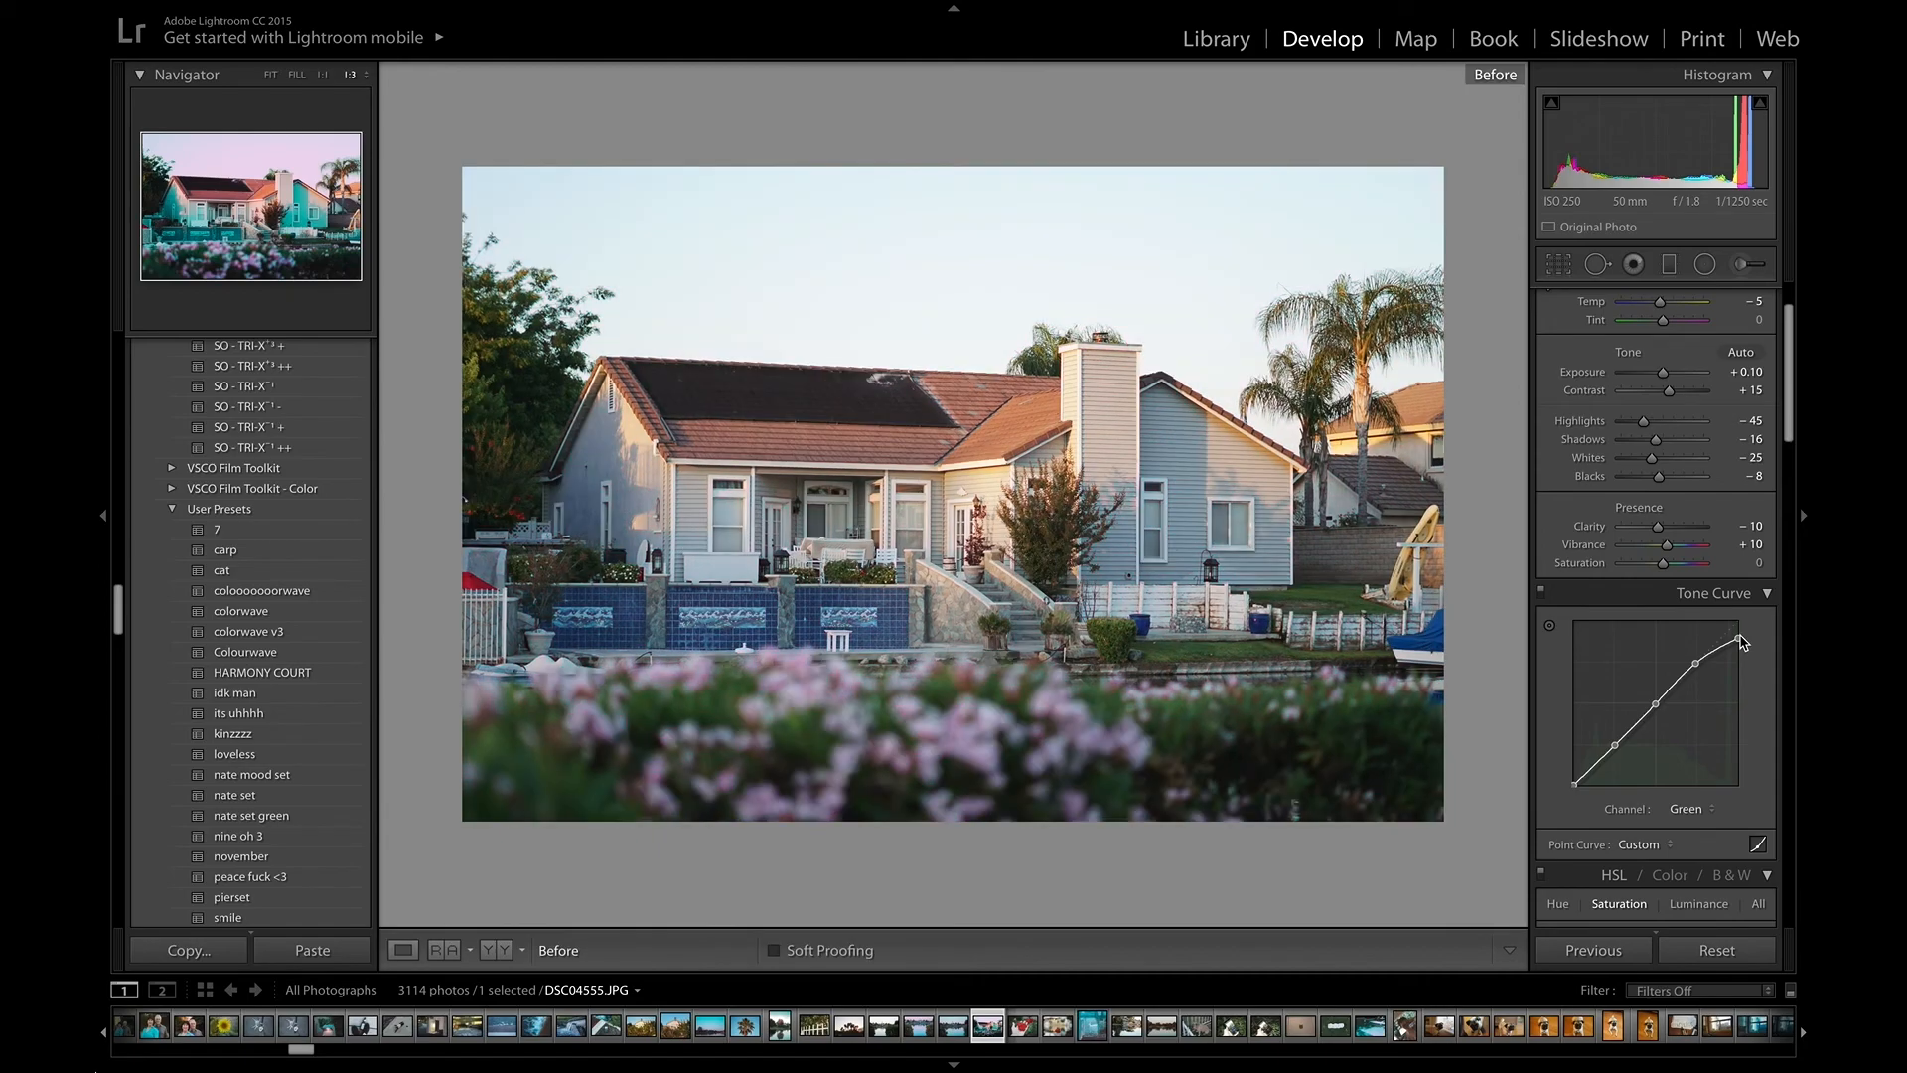
pyautogui.press('\\')
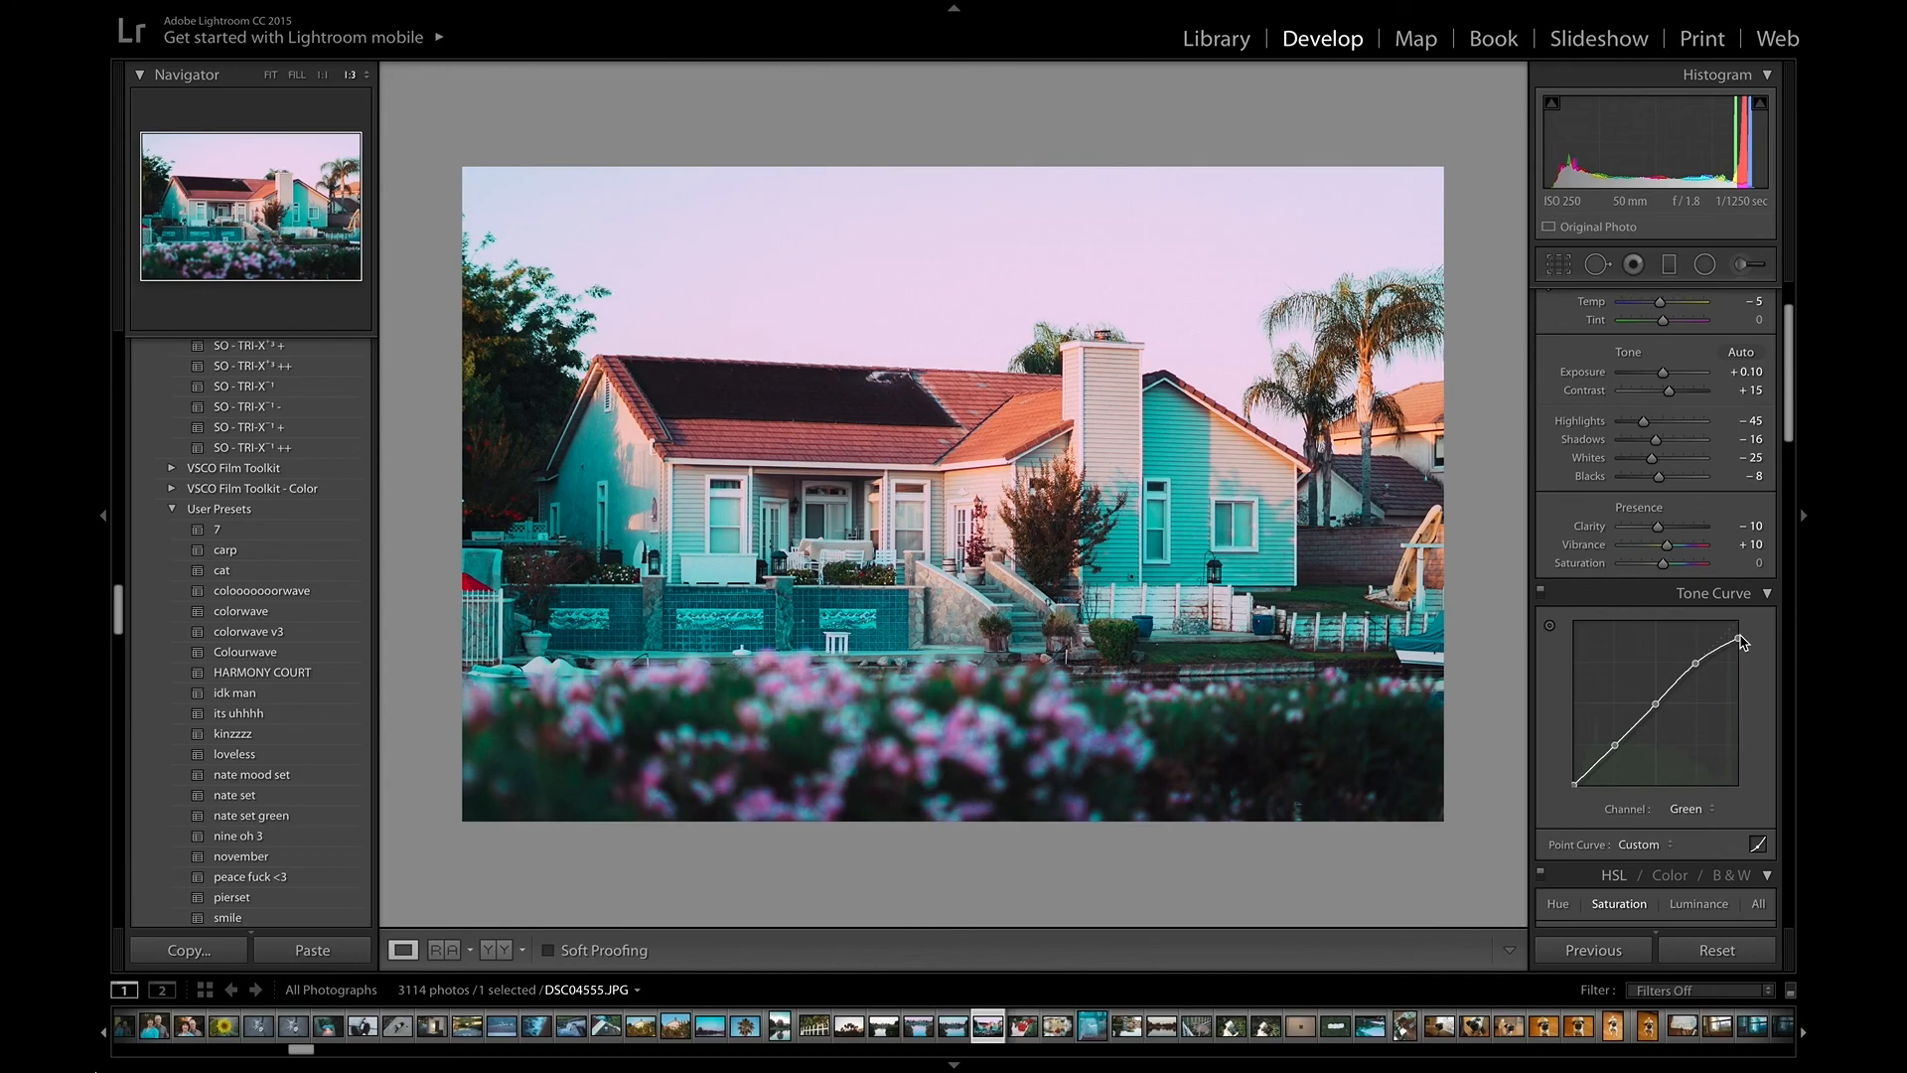
# - Compare the whole edited photo with the original several times
pyautogui.scroll(2, 1740, 640)
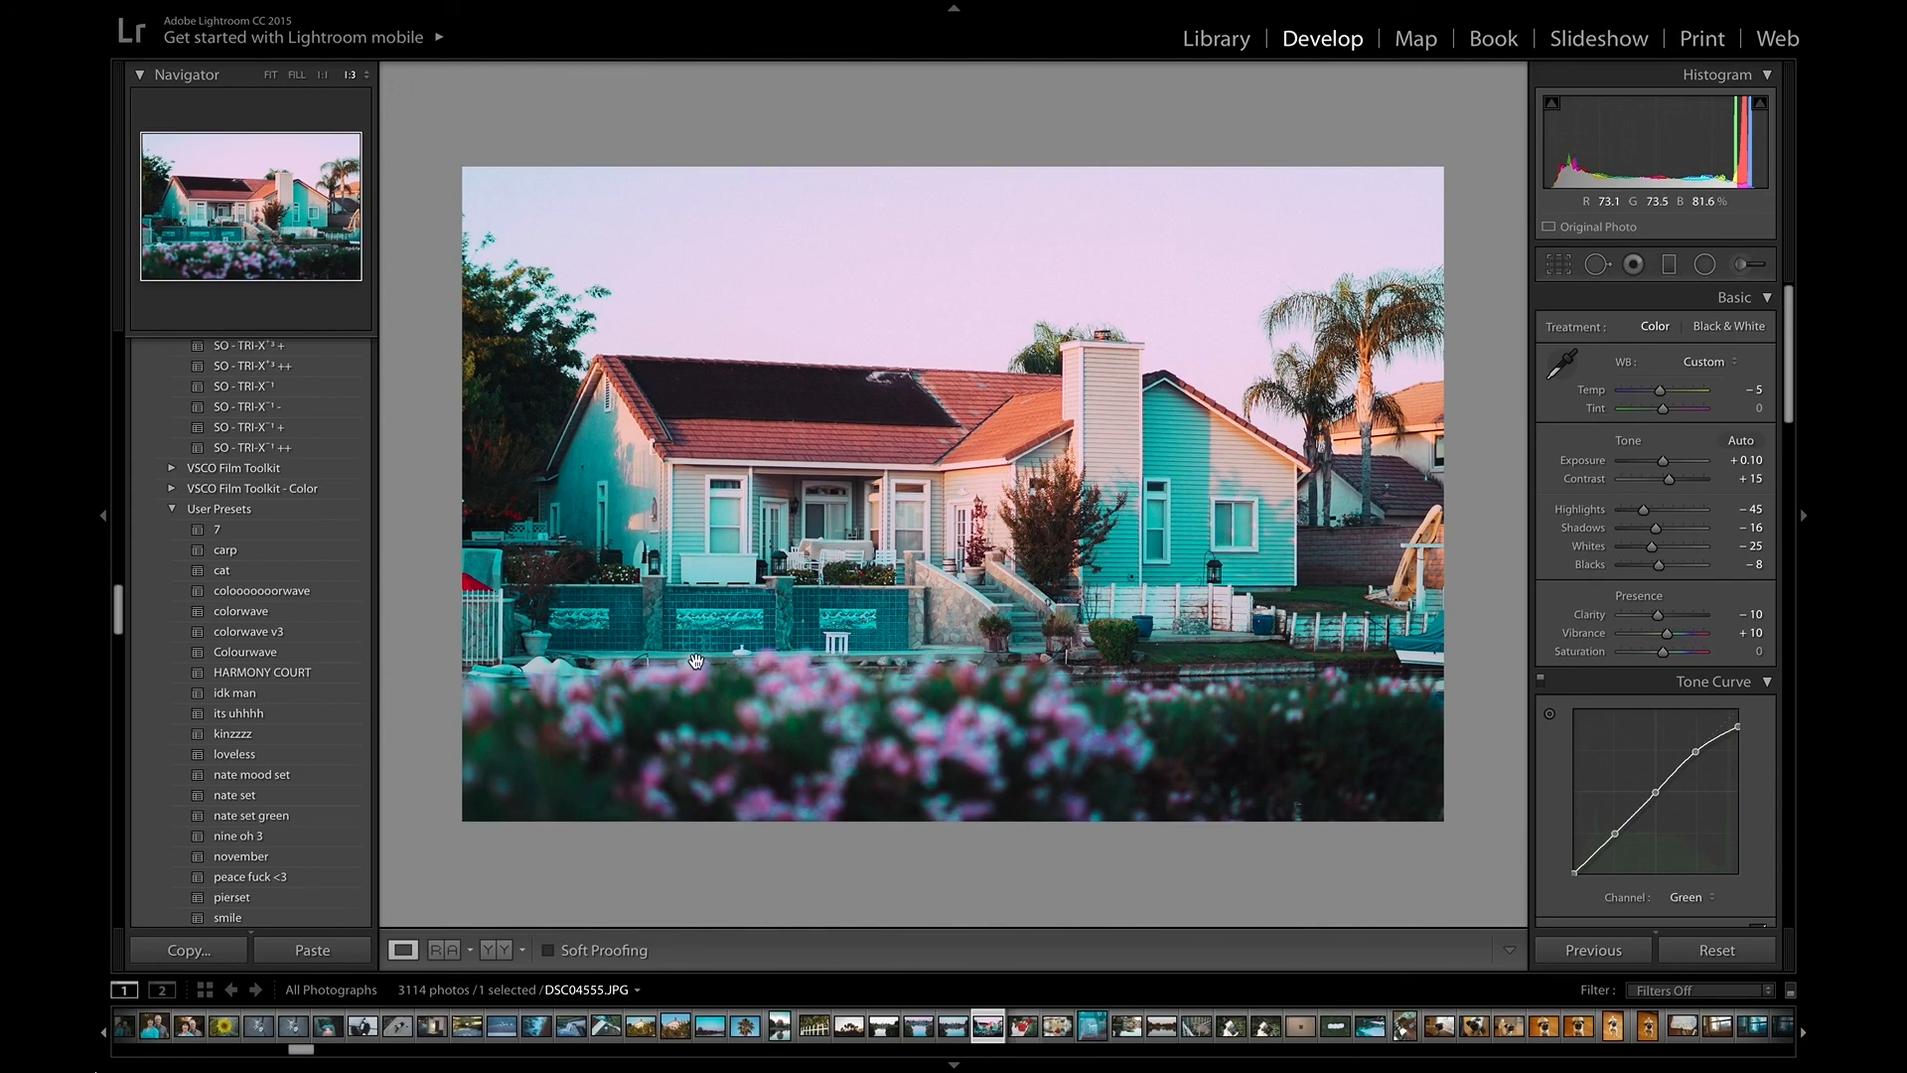
pyautogui.press('\\')
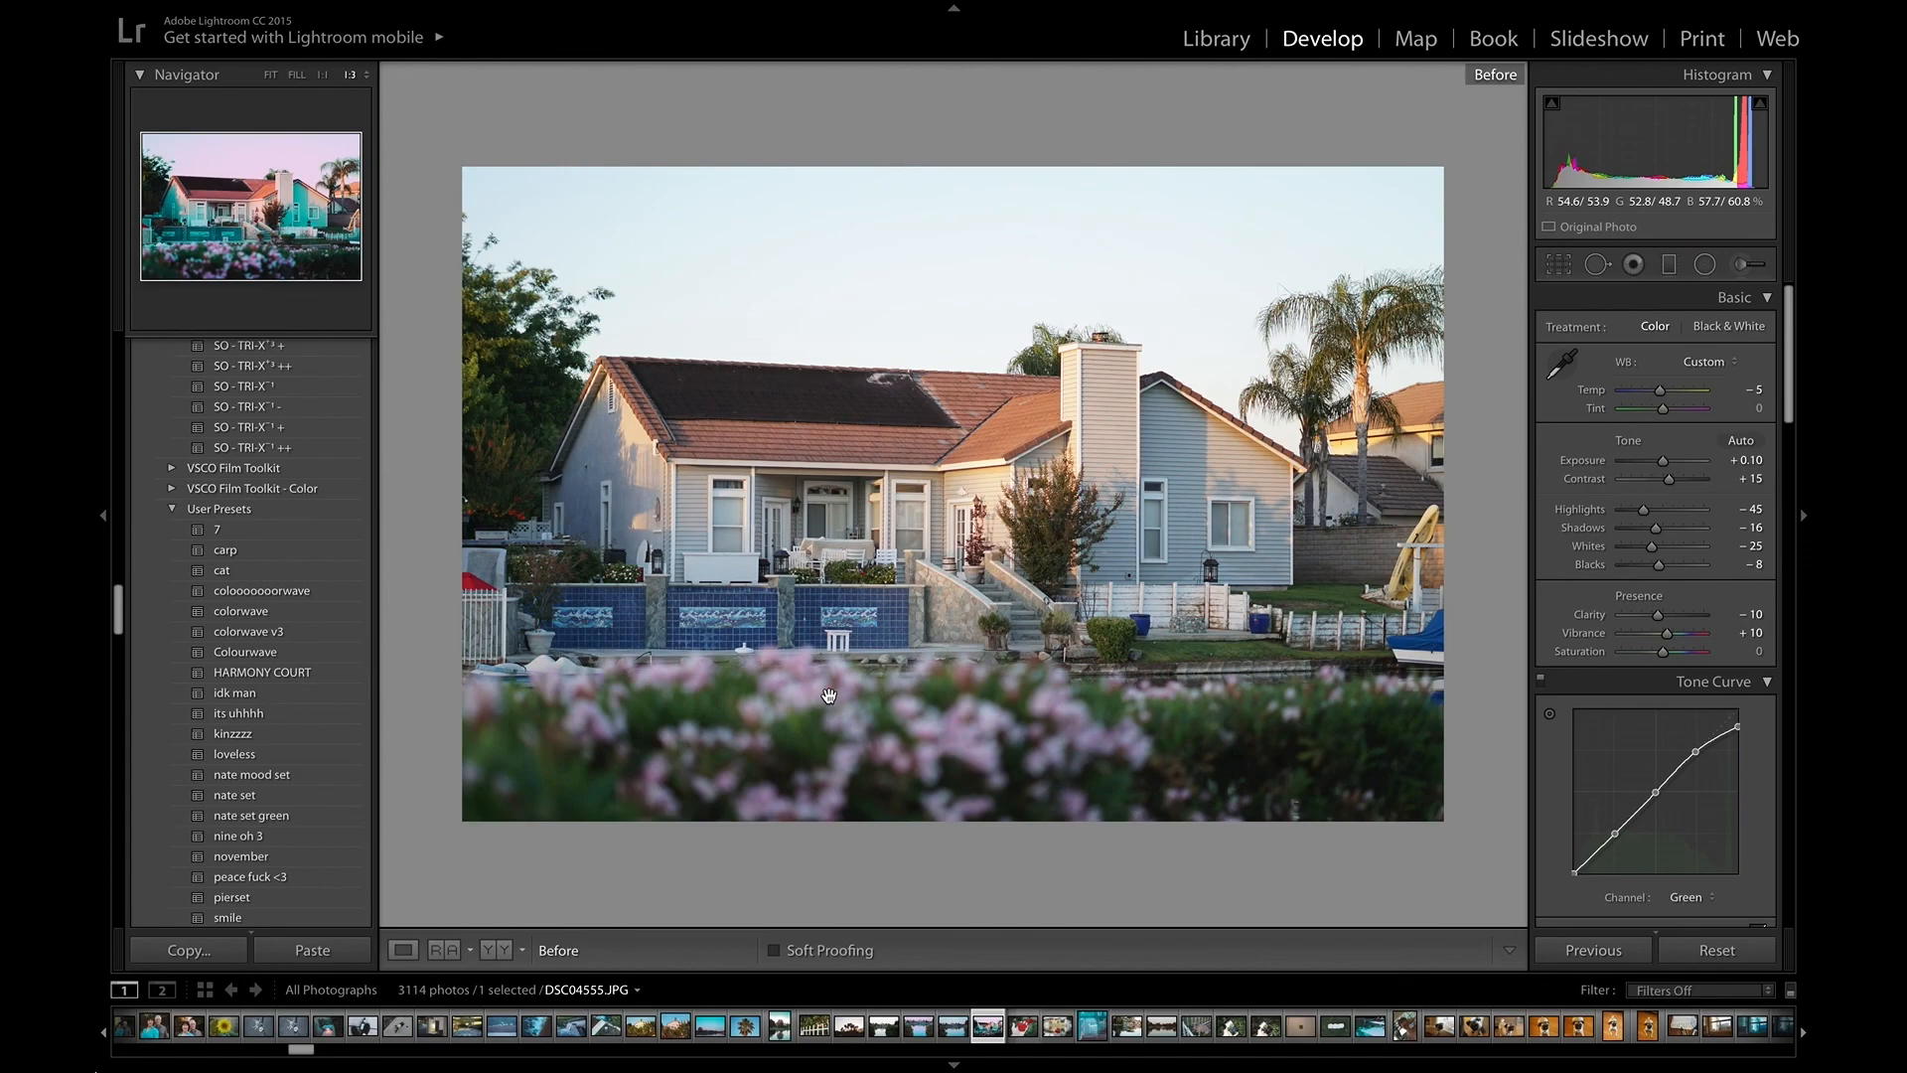
pyautogui.press('\\')
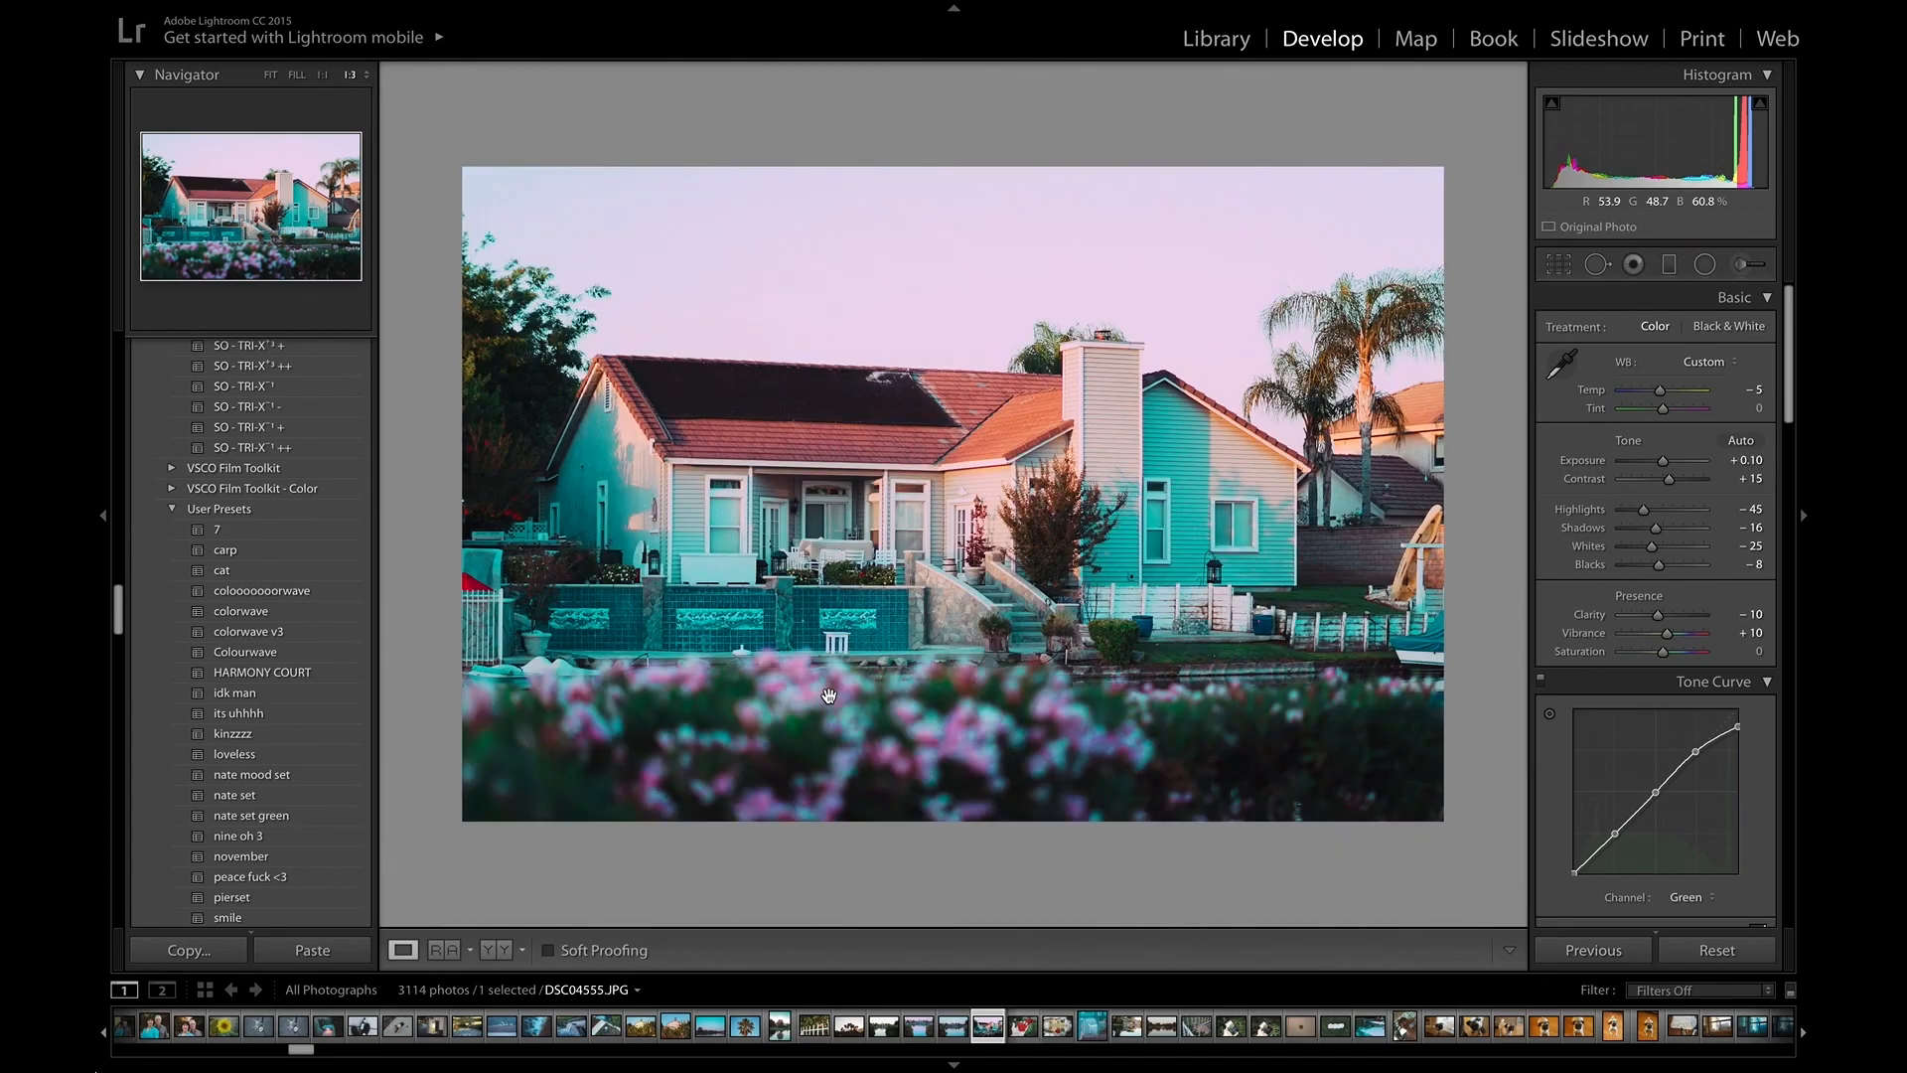
pyautogui.press('\\')
pyautogui.press('\\')
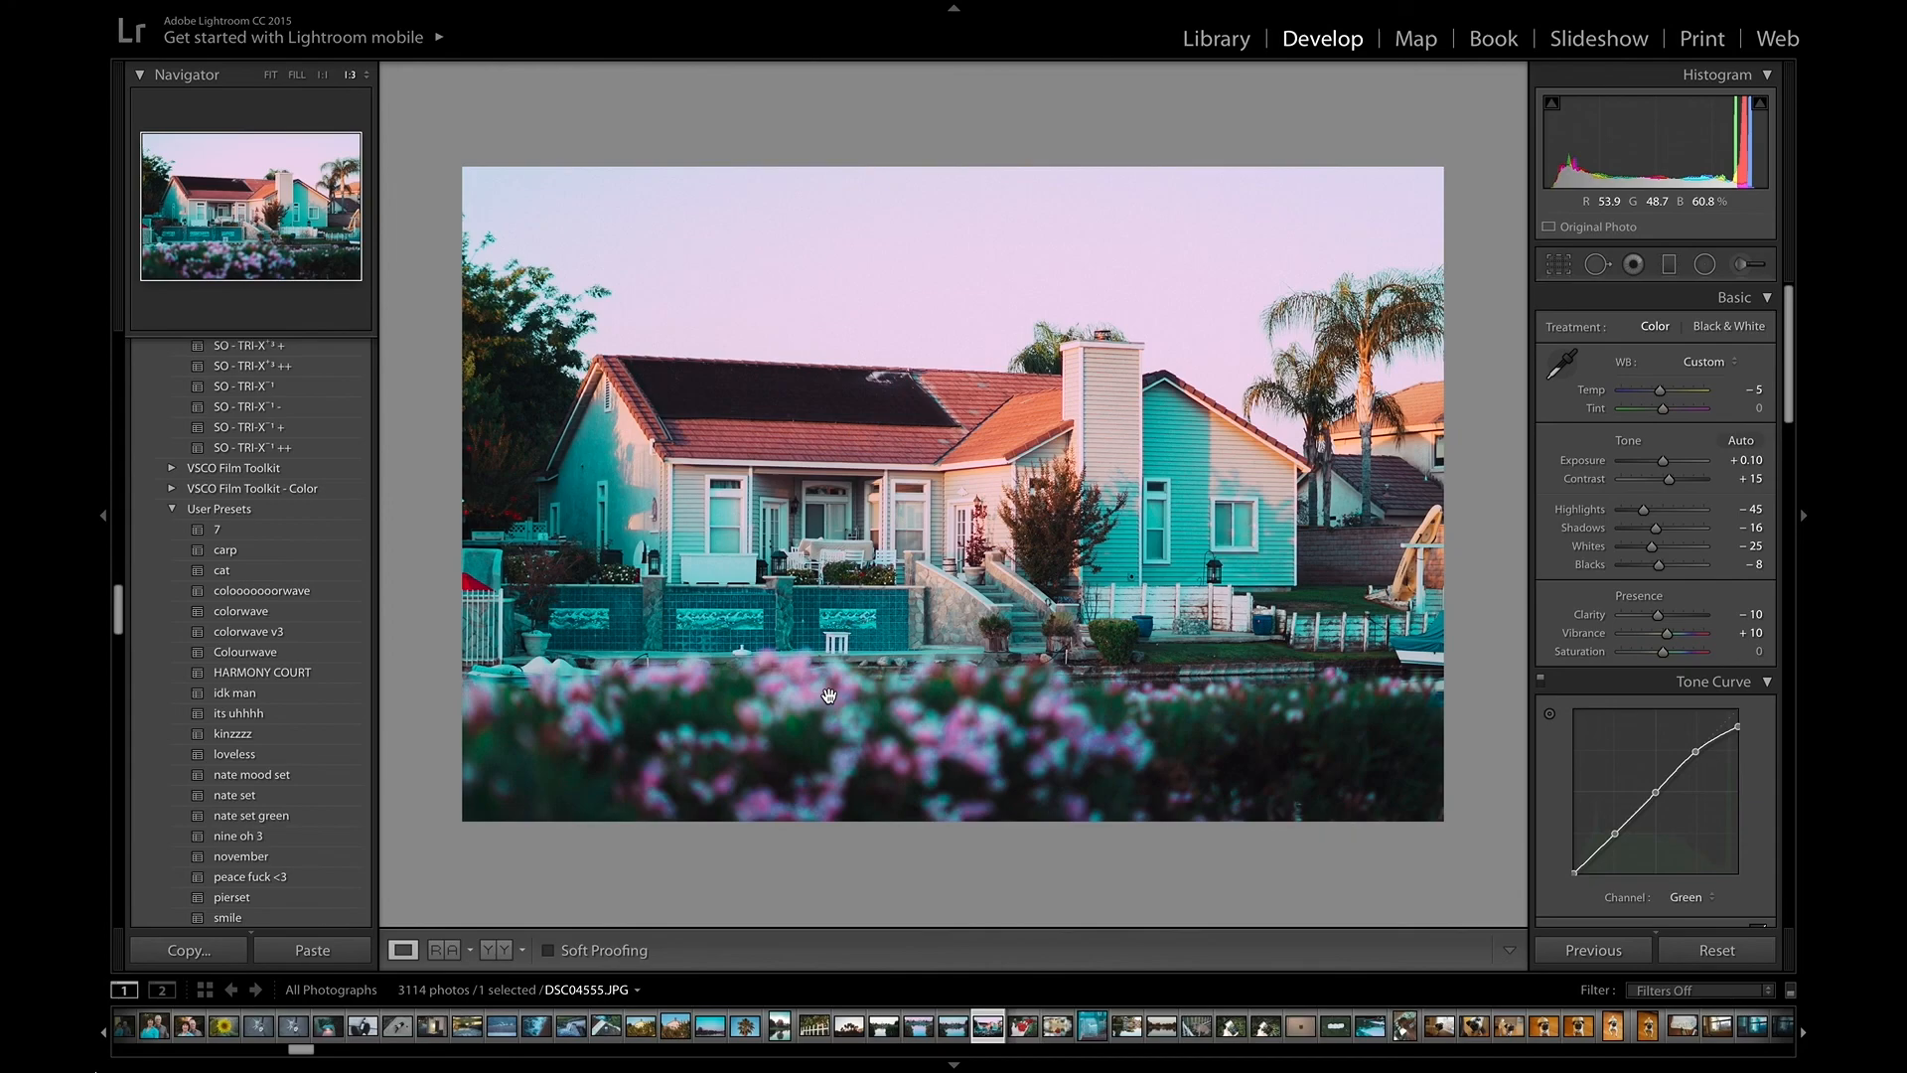